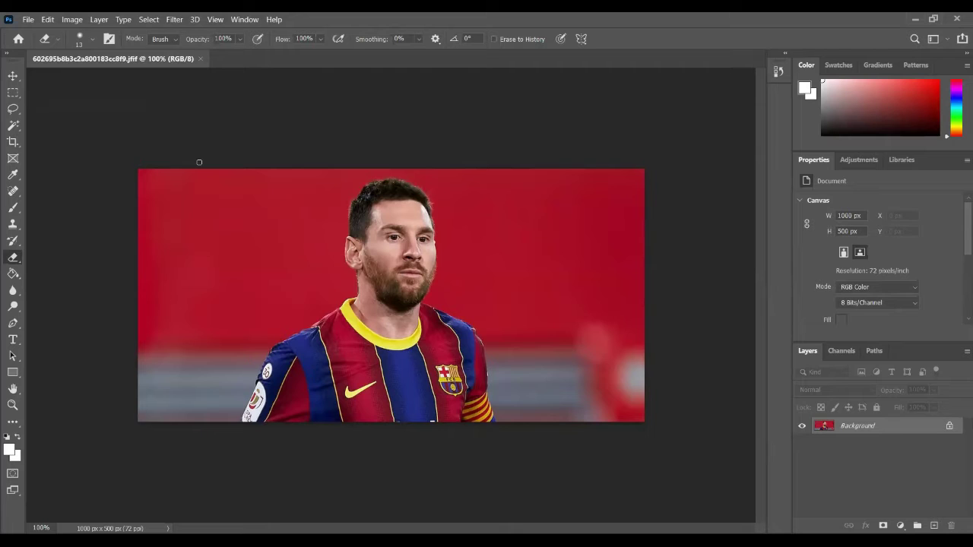
- Review the Camera Raw preferences and set JPEG and TIFF handling to automatically open all supported files
click(46, 19)
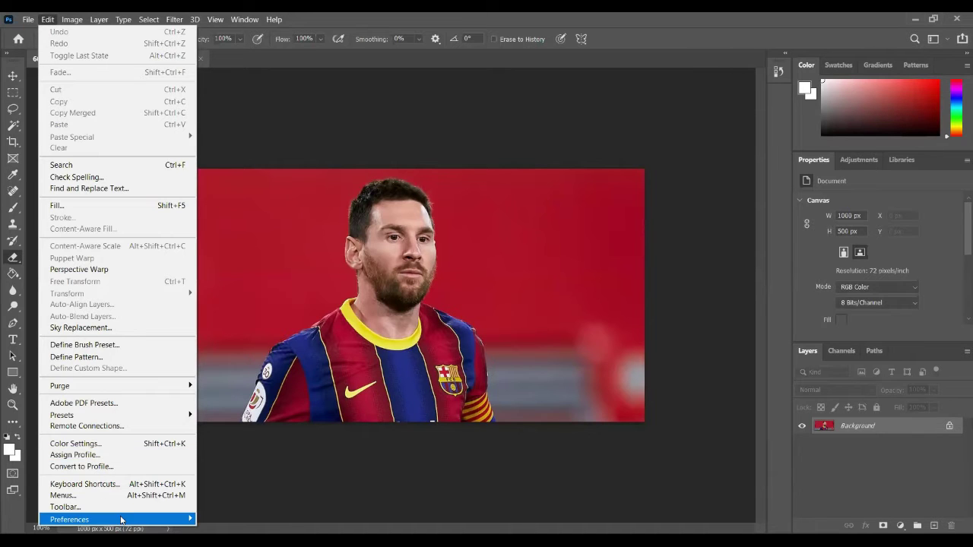
click(300, 391)
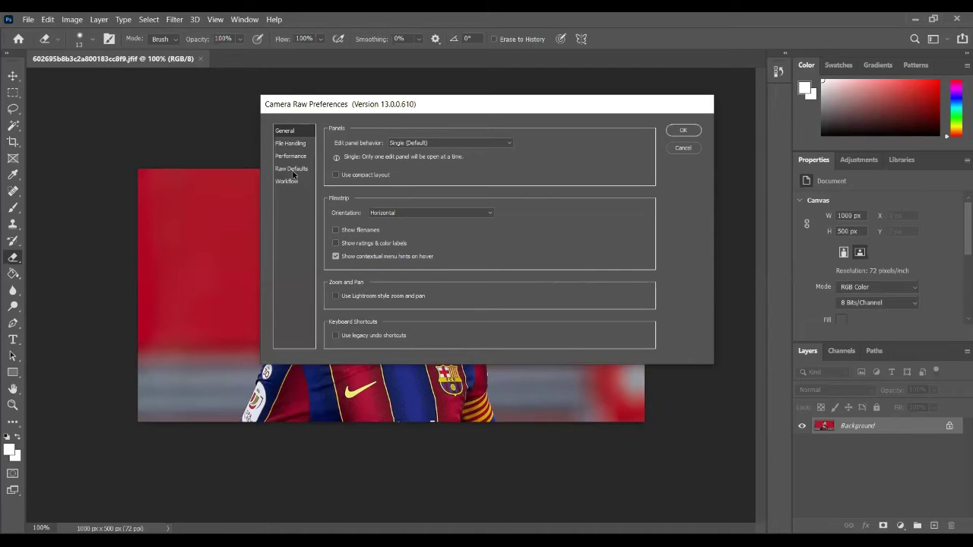
click(293, 168)
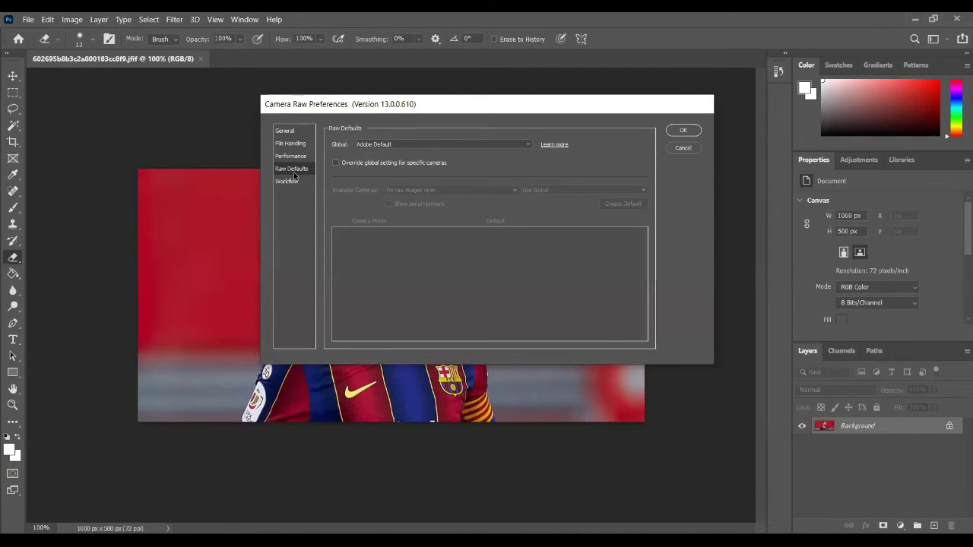
click(295, 154)
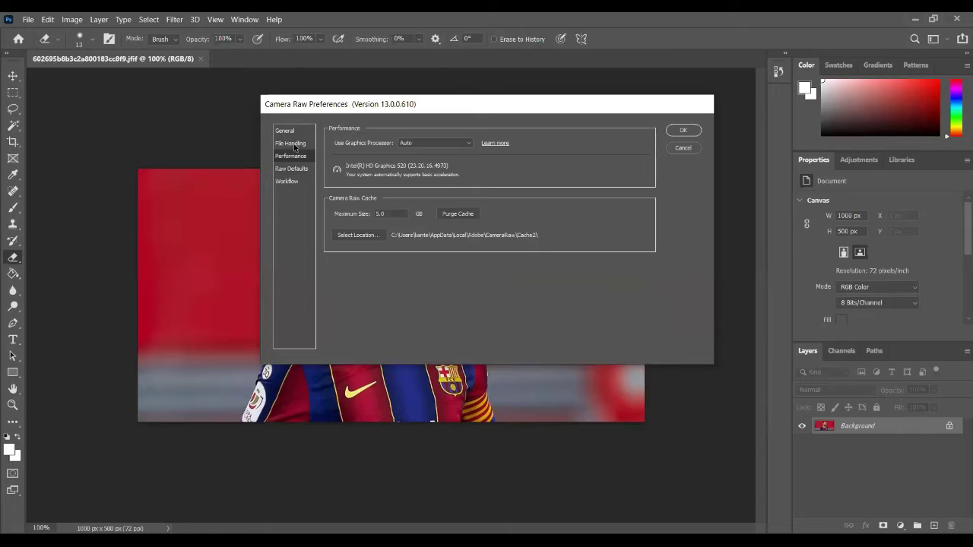
click(295, 144)
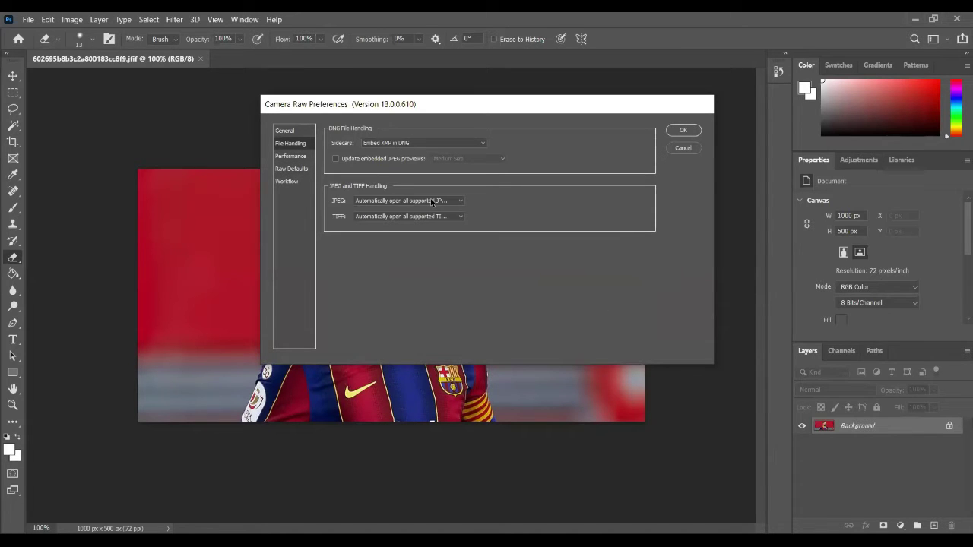
click(431, 202)
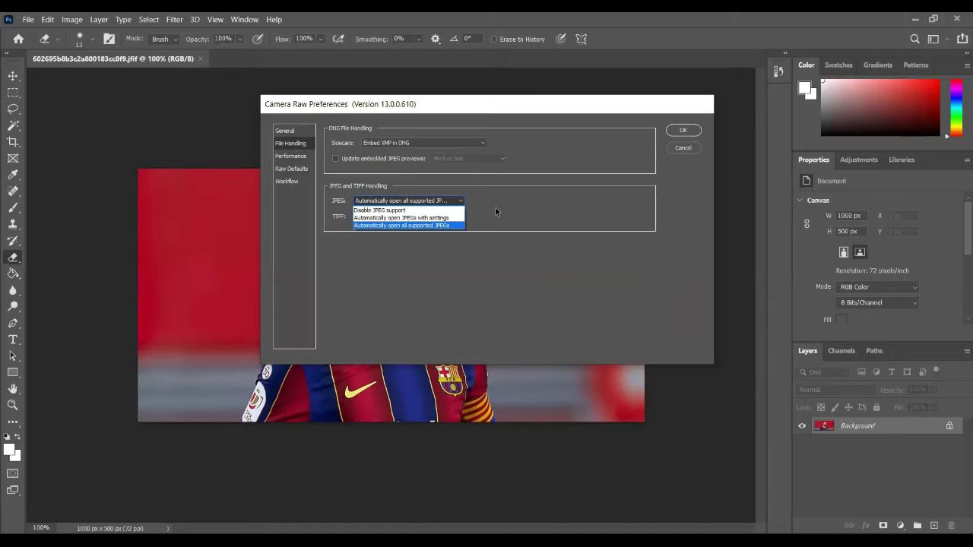
click(536, 217)
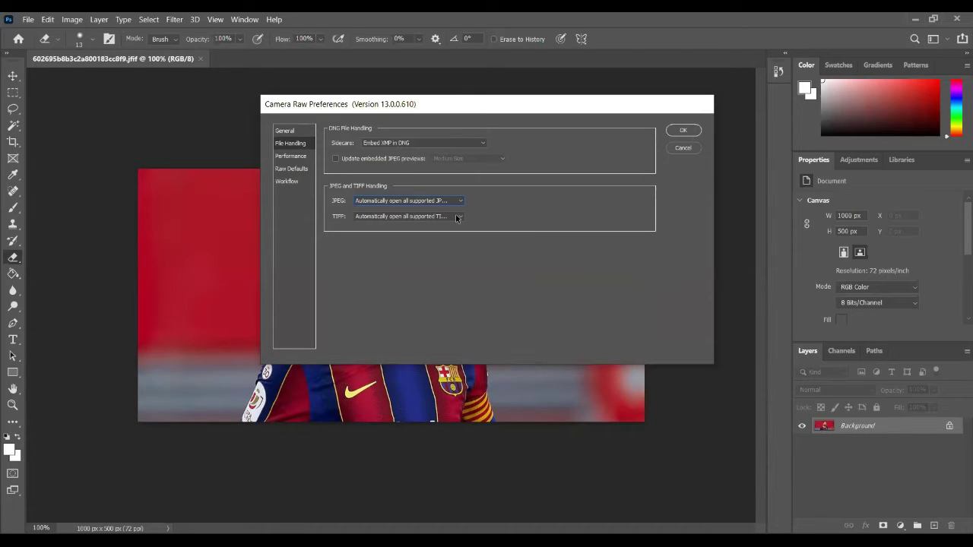
click(423, 218)
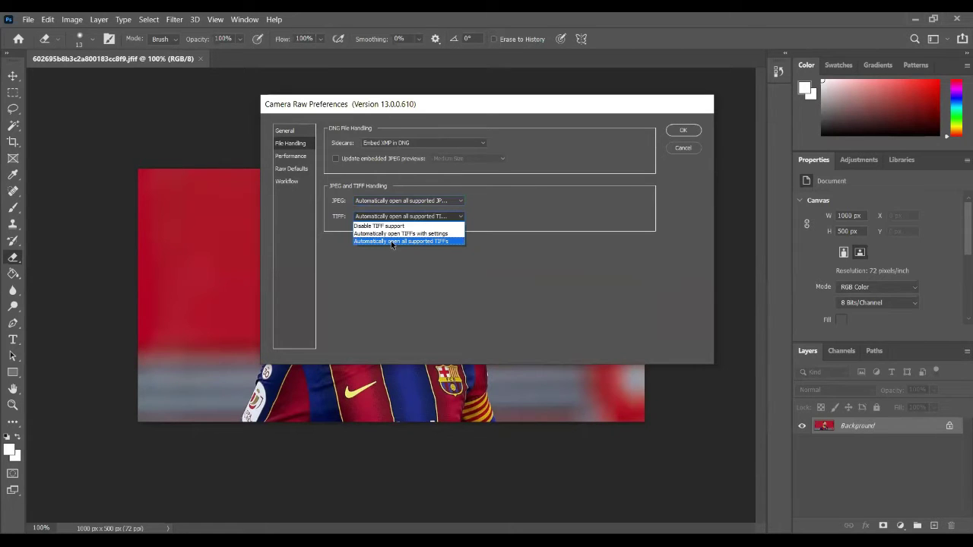
click(392, 242)
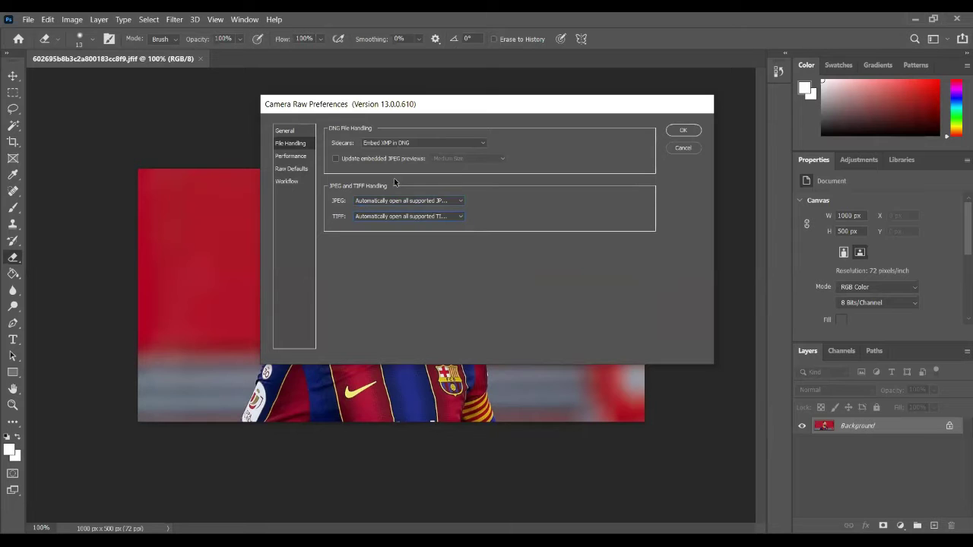
click(683, 130)
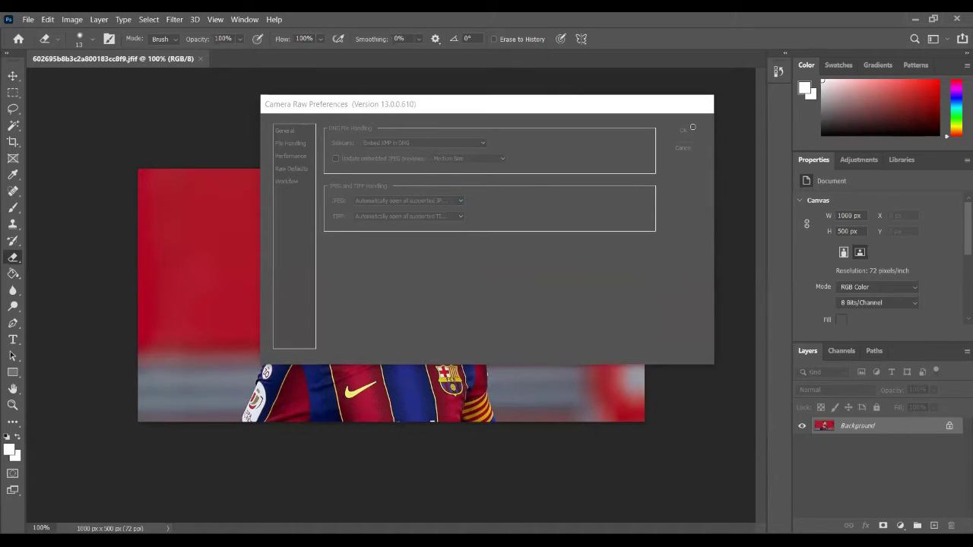
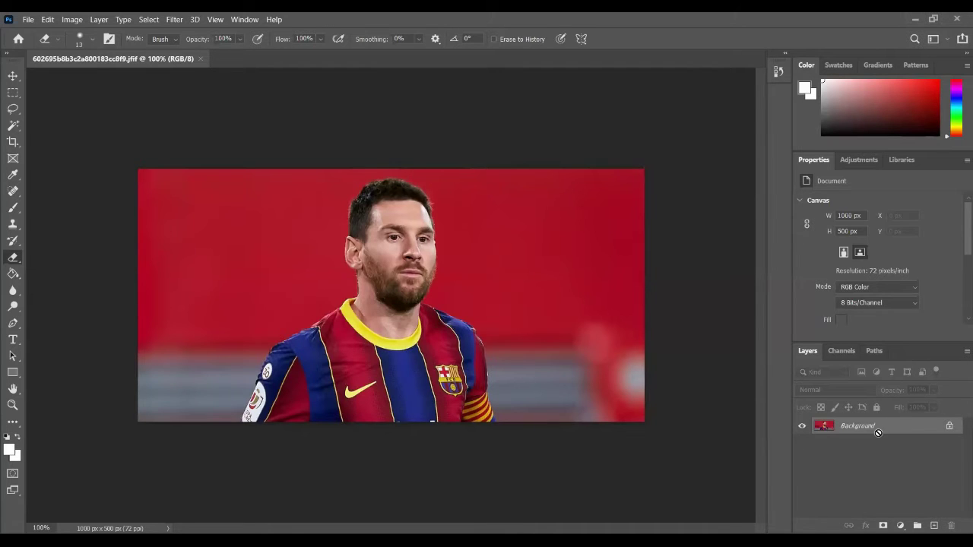
- Duplicate the Background layer and hide the original Background layer
key(ctrl+j)
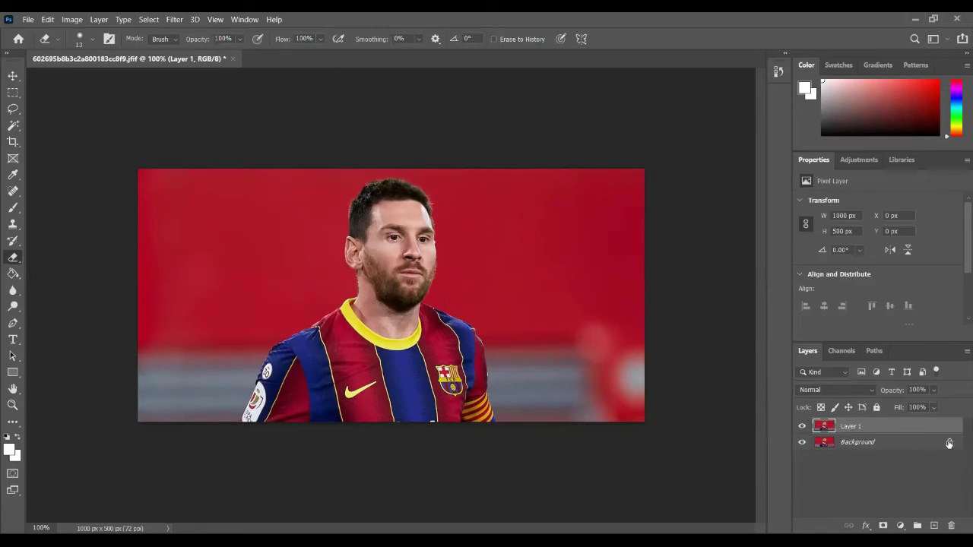
click(801, 443)
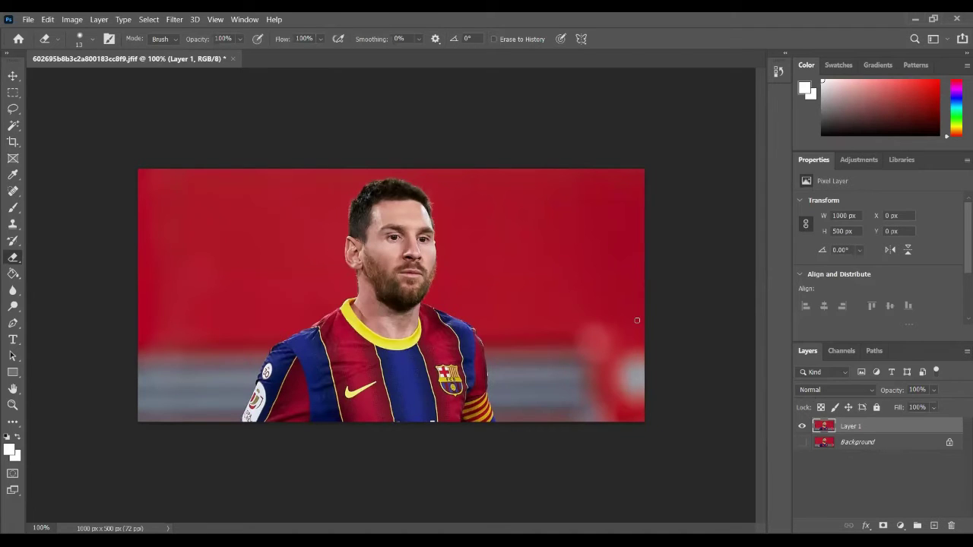
click(801, 442)
click(804, 444)
right_click(886, 440)
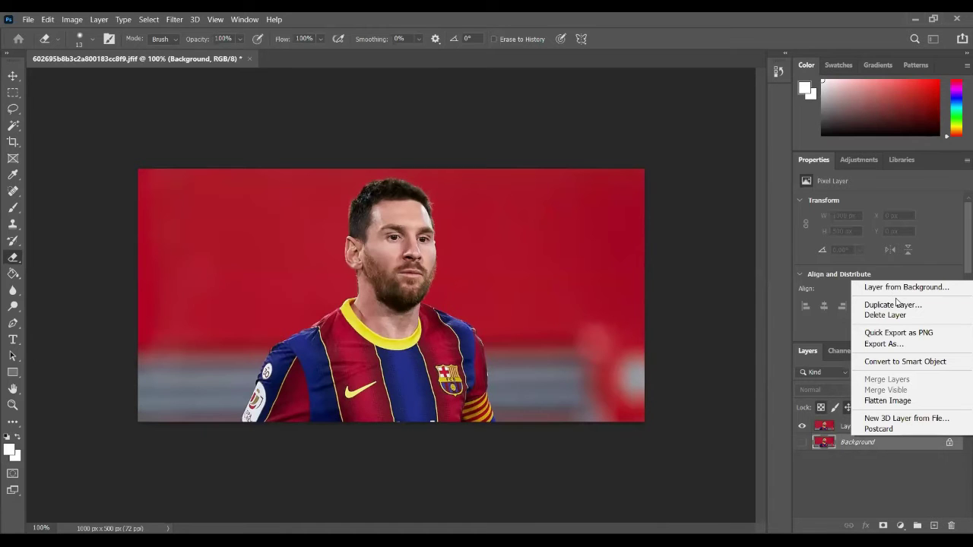
click(701, 336)
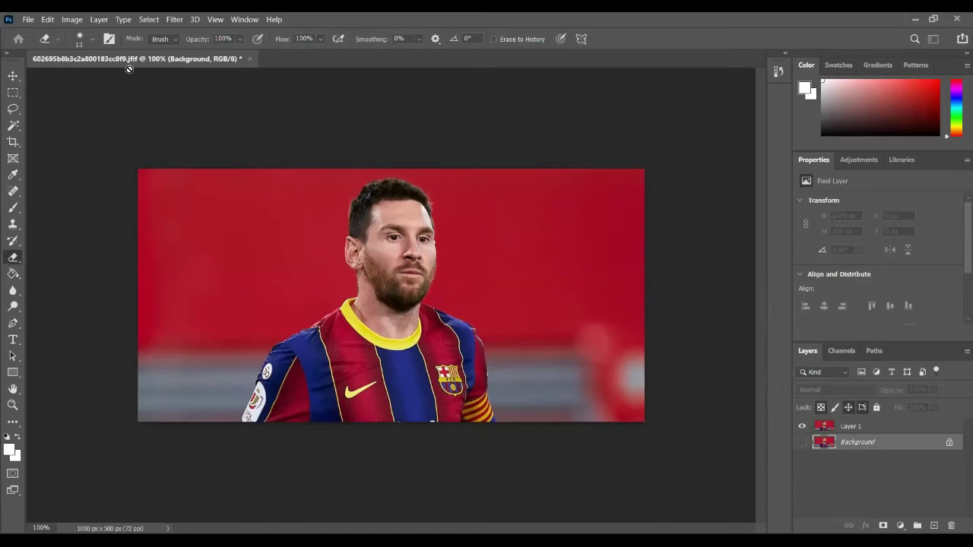
click(72, 20)
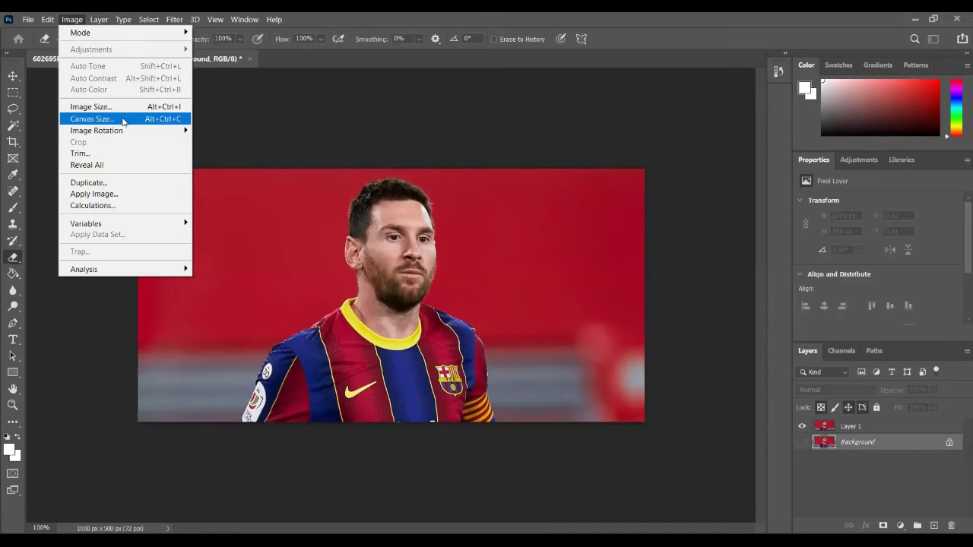
click(285, 220)
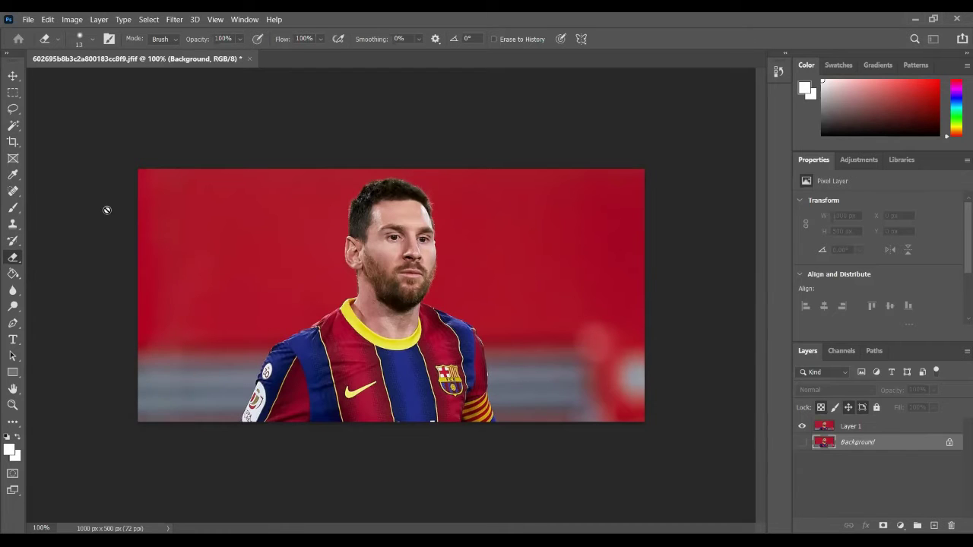
click(246, 228)
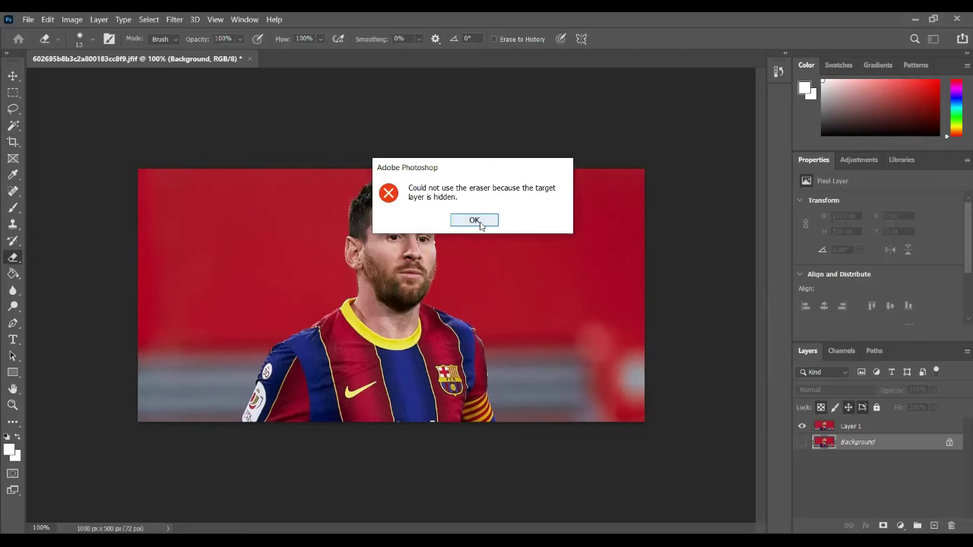
click(475, 220)
- Make Layer 1 the active layer, with the Background layer hidden
click(802, 441)
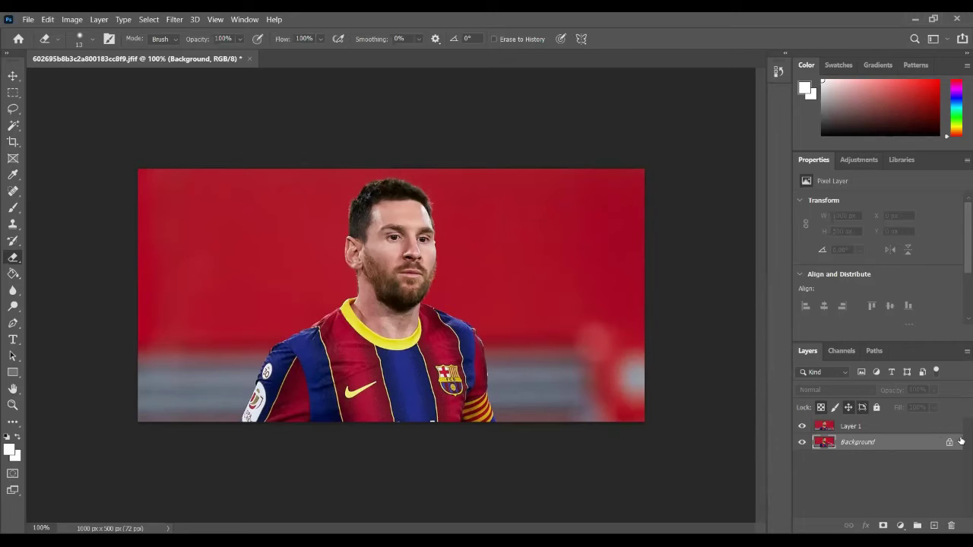
click(914, 430)
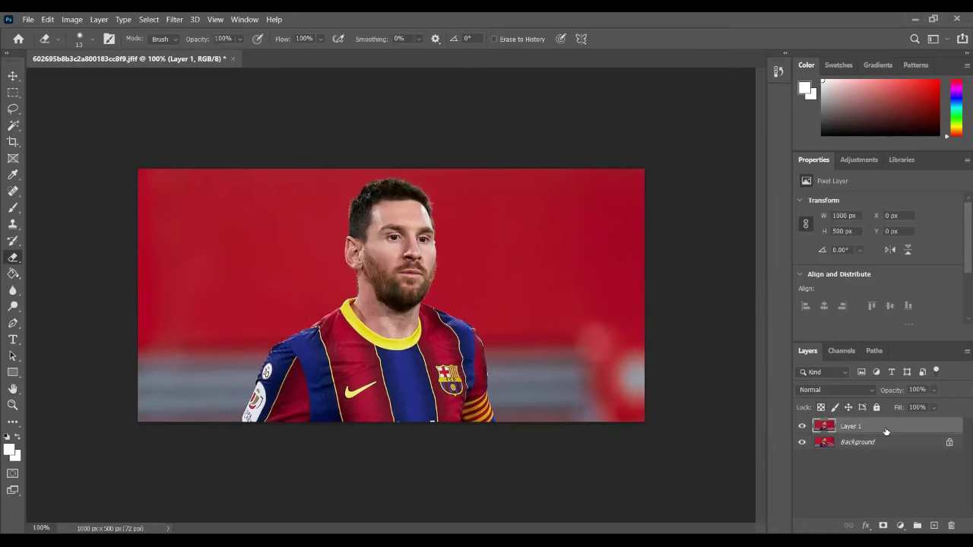
click(801, 442)
- Resize the image to a width of 800 pixels with proportions linked, after previewing a width of 700 pixels
click(68, 18)
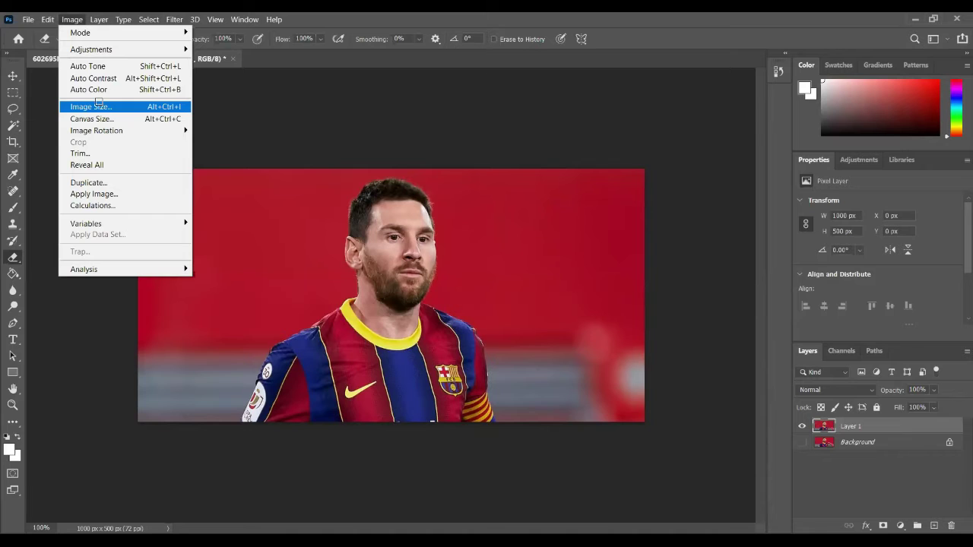
click(100, 106)
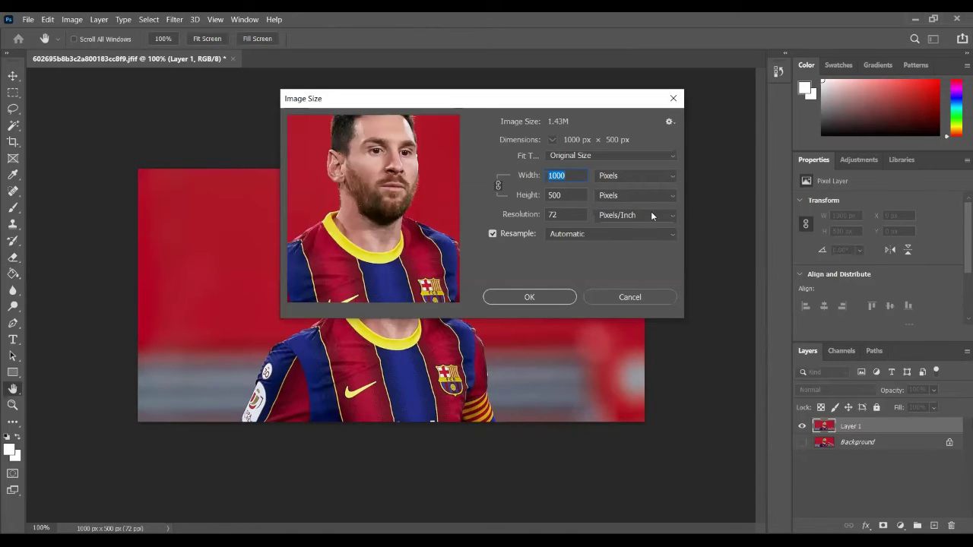
click(573, 176)
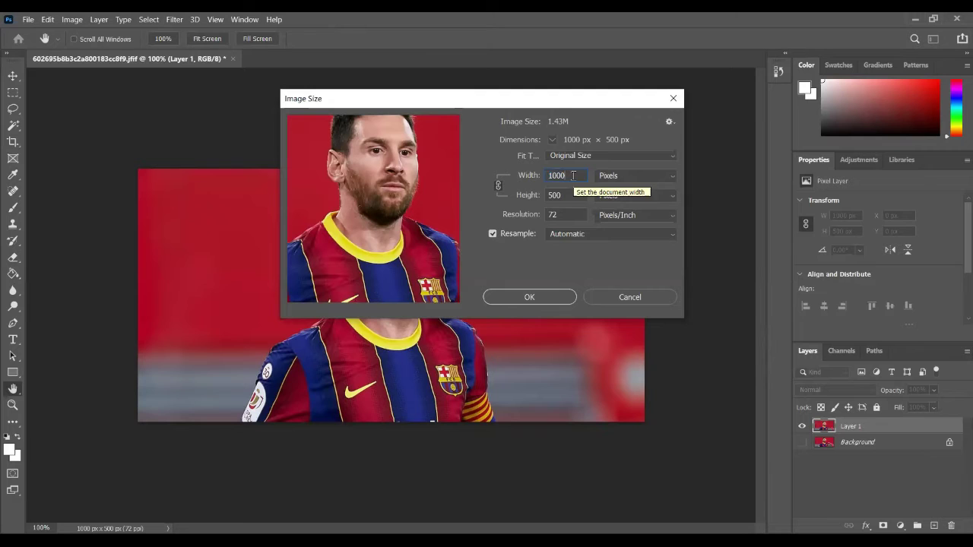
key(BackSpace)
key(BackSpace)
key(BackSpace)
key(BackSpace)
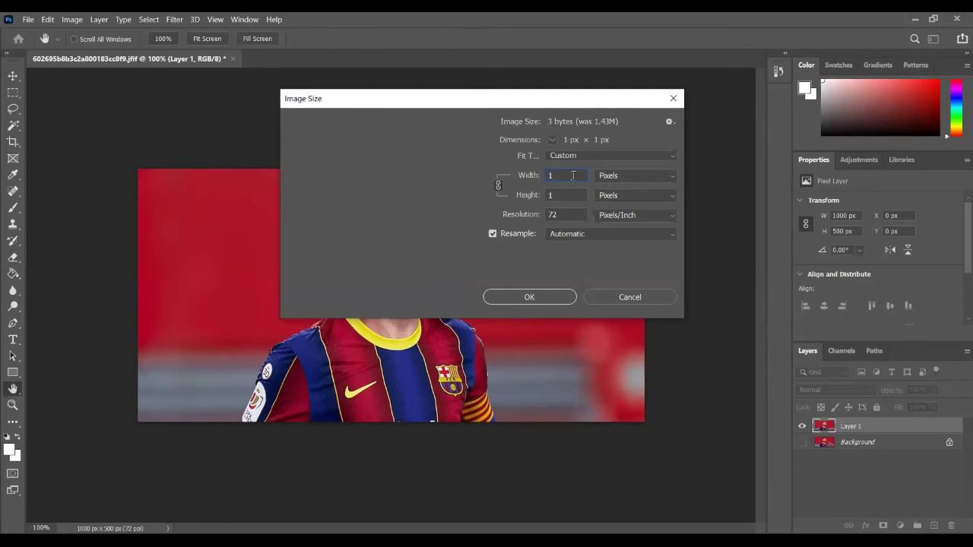
text(700)
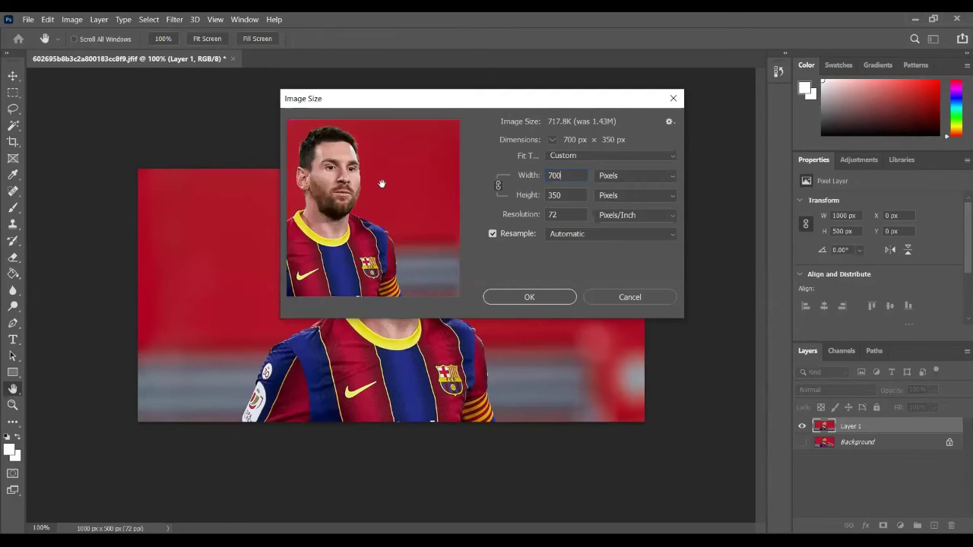
drag(390, 193, 411, 189)
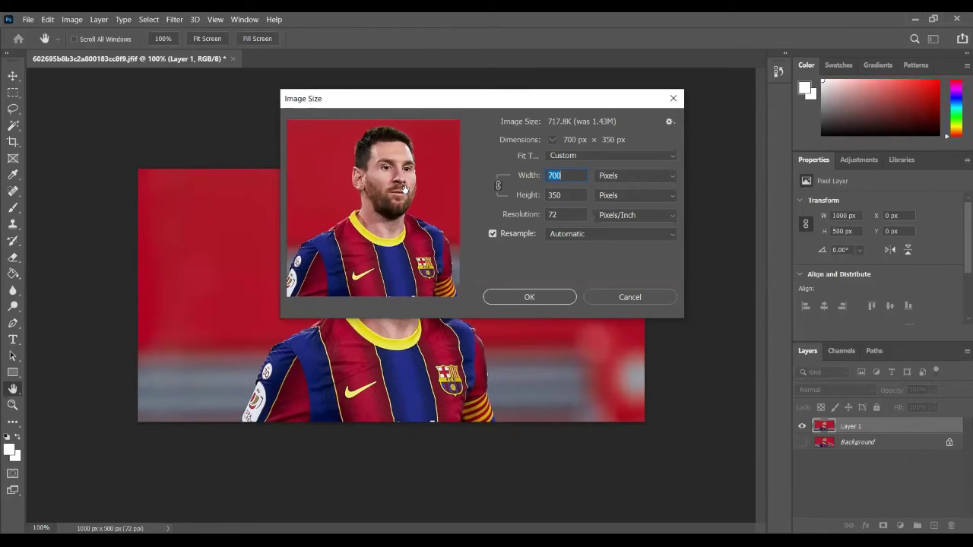
text(800)
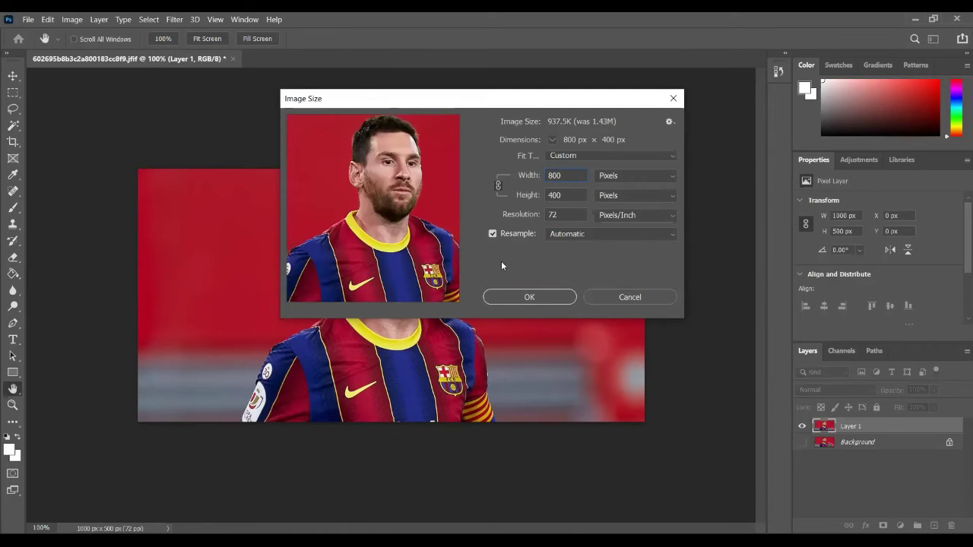
click(503, 297)
key(e)
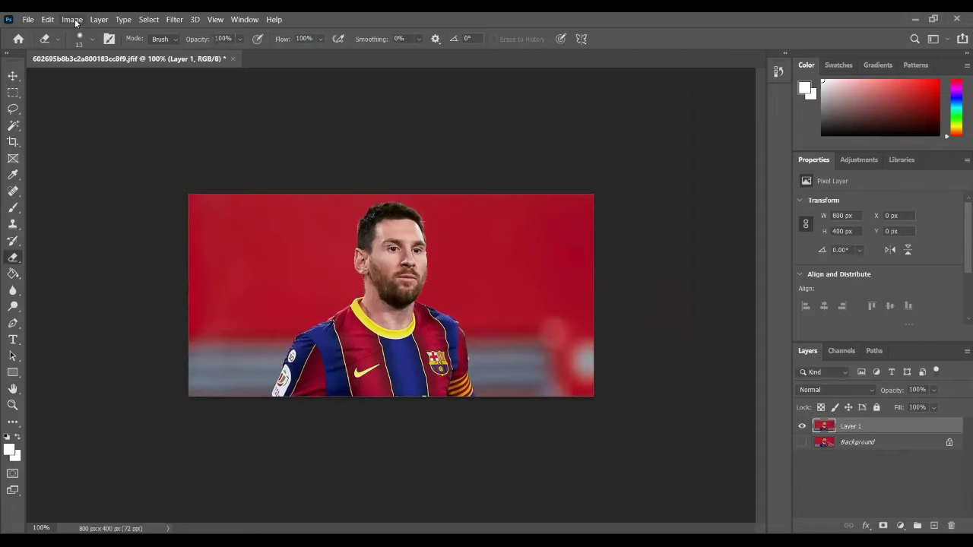
- Extend the canvas width to 1000 pixels around the centre, keeping the height at 400 pixels
key(alt+i)
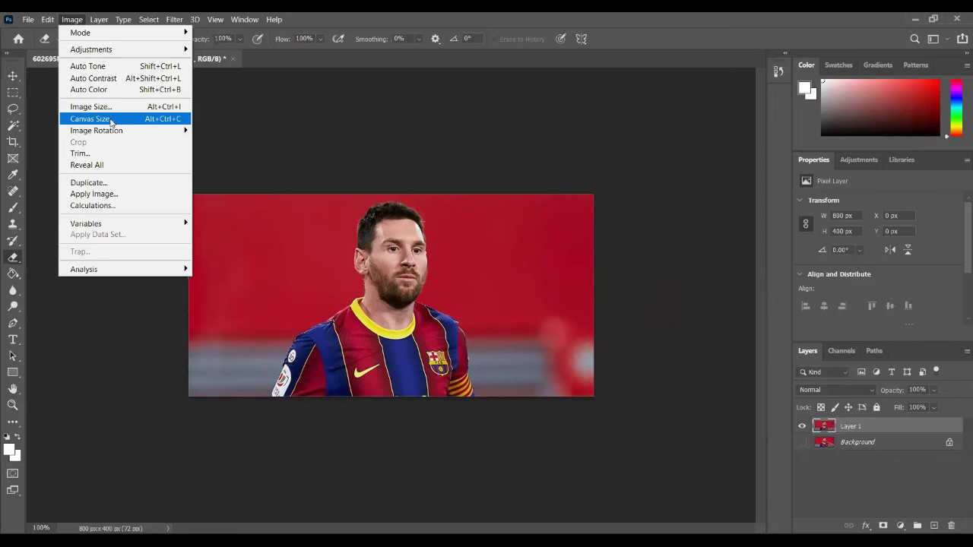
click(111, 119)
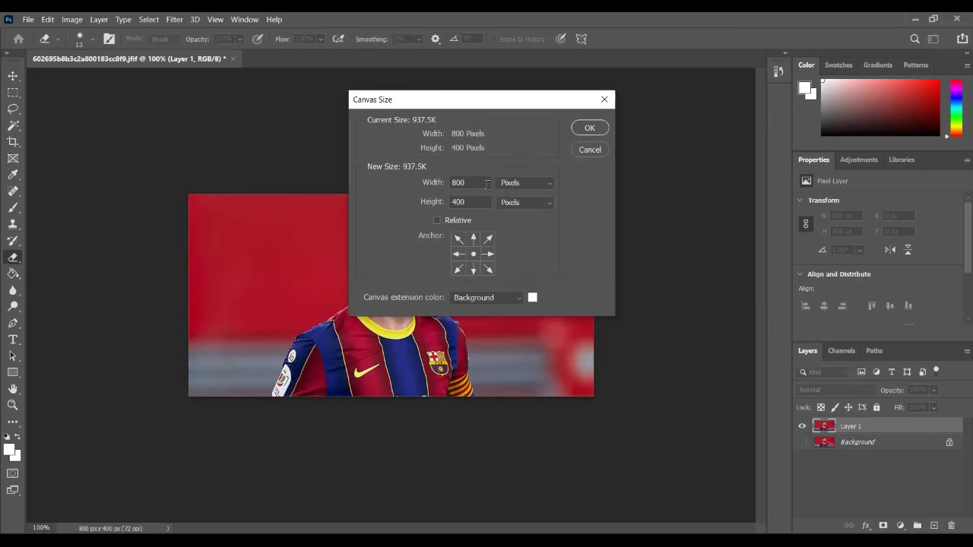
click(487, 183)
key(BackSpace)
key(BackSpace)
key(BackSpace)
text(100)
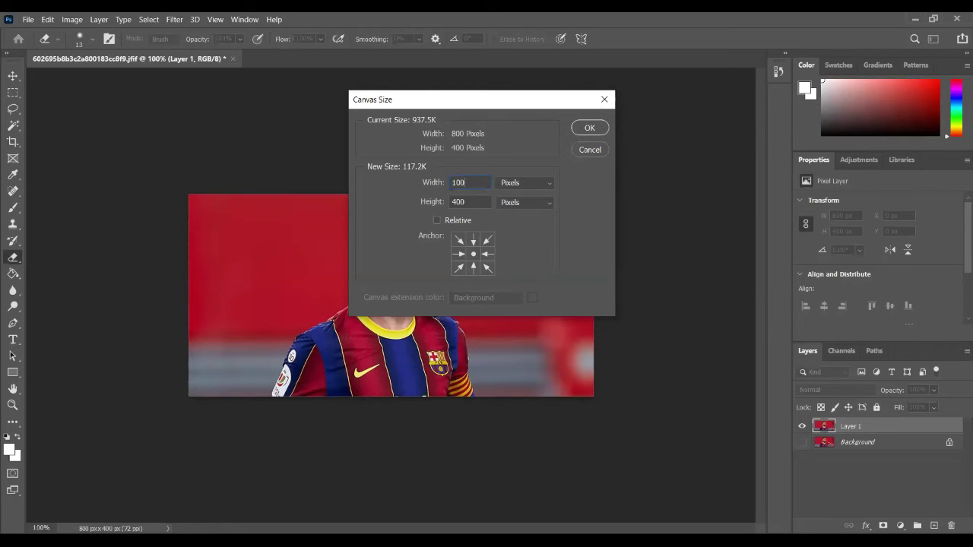
key(Return)
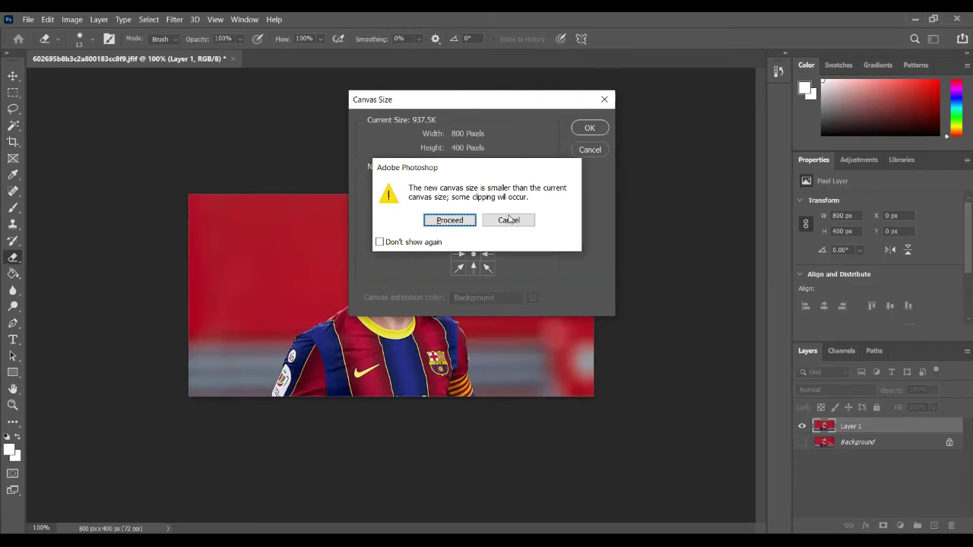
click(509, 220)
text(000)
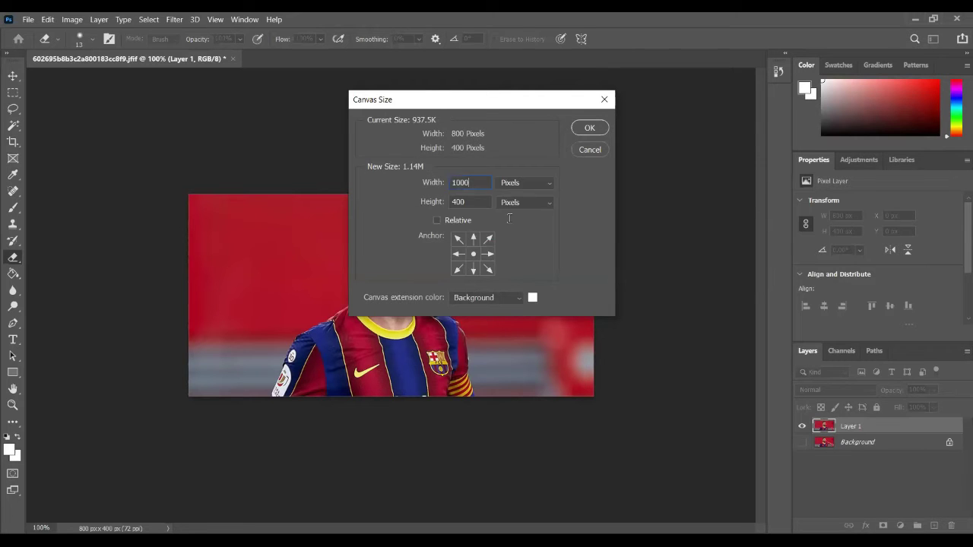
key(Return)
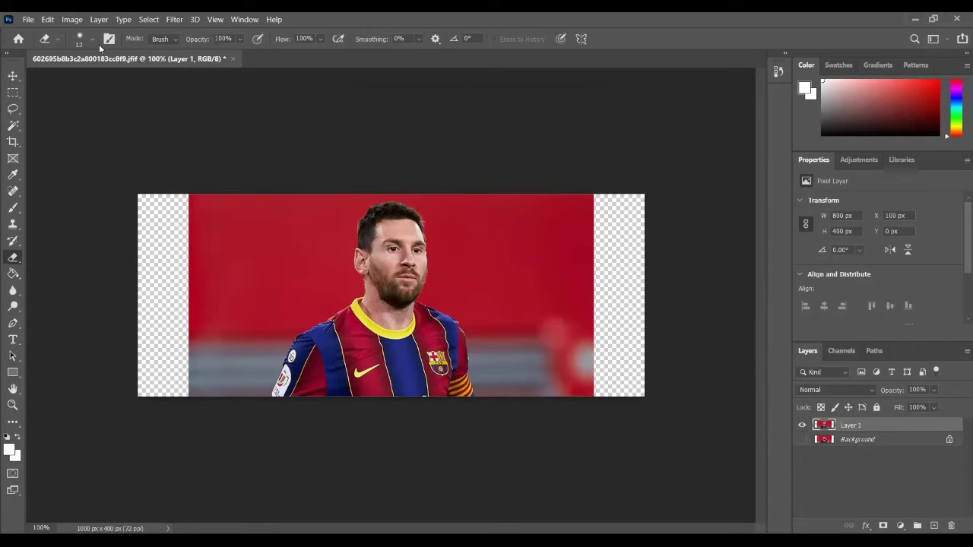
- Extend the canvas height to 600 pixels around the centre, keeping the width at 1000 pixels
click(70, 19)
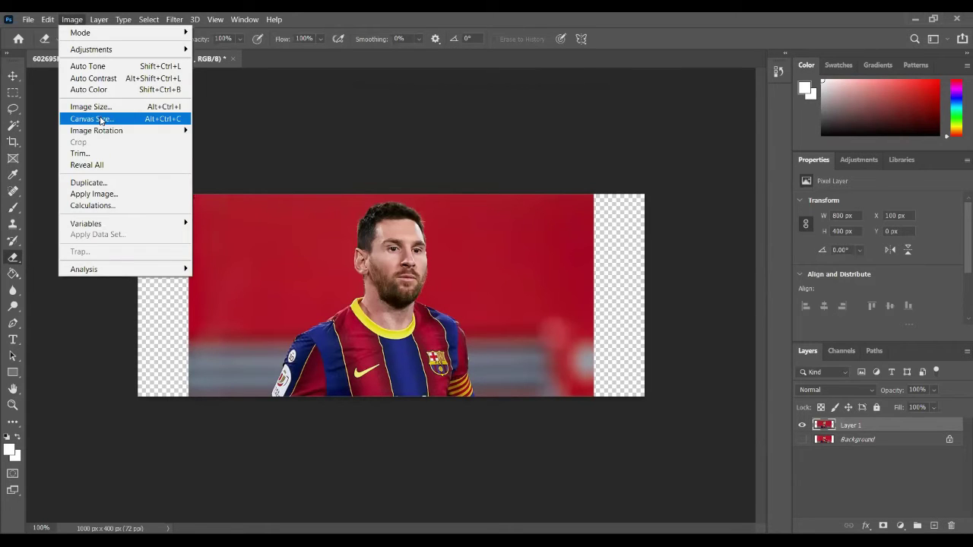
click(100, 118)
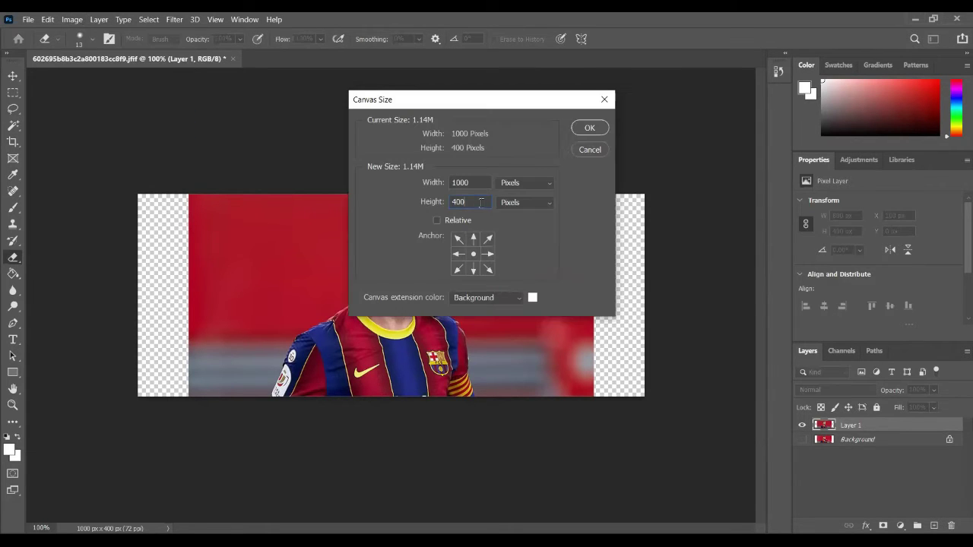
key(BackSpace)
key(BackSpace)
key(BackSpace)
text(600)
key(Return)
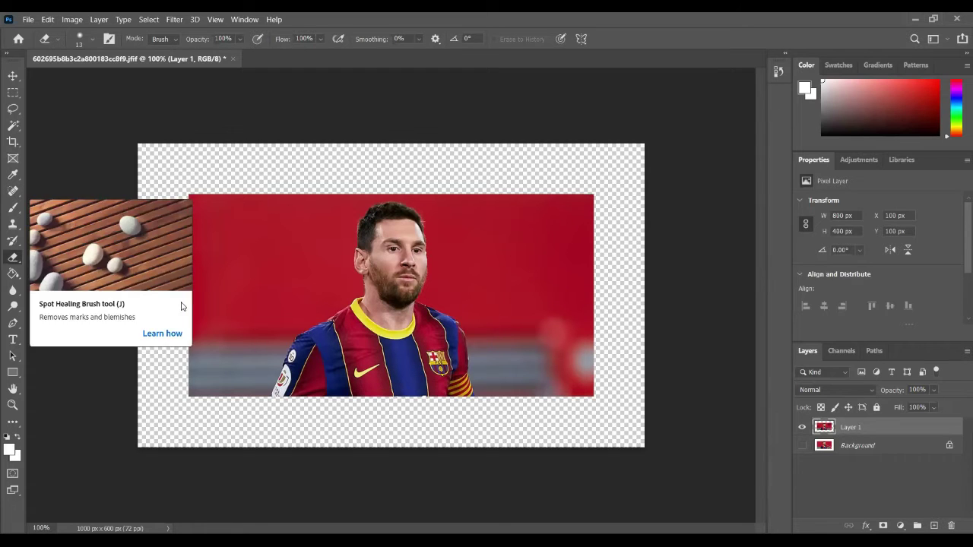
- Toggle Layer 1's visibility off and on, and move the photo horizontally with the Move tool to X 113 px, Y 100 px
click(801, 428)
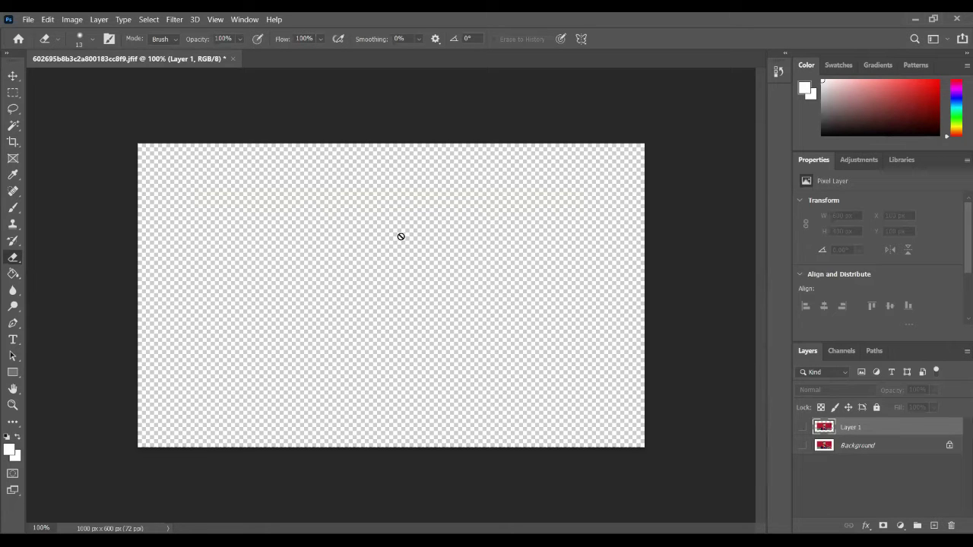
click(803, 427)
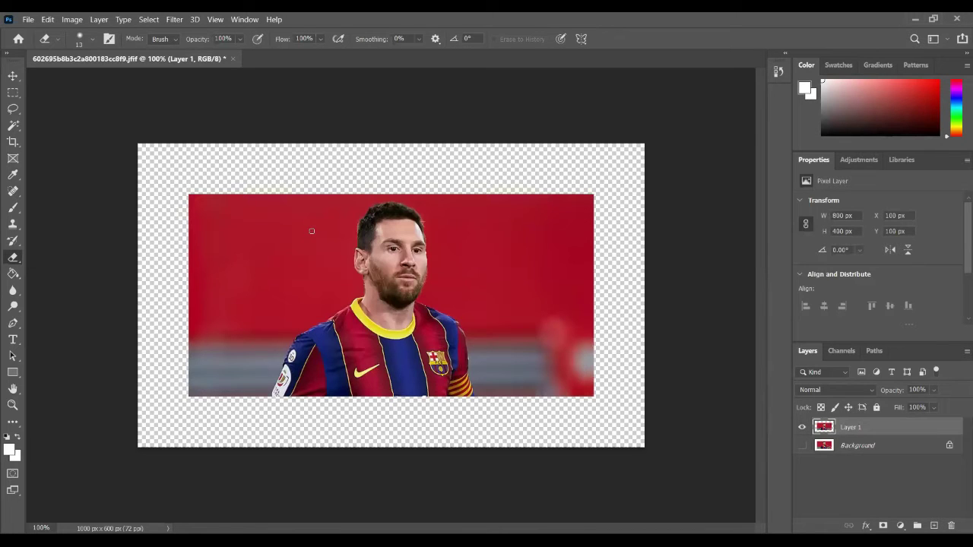
click(12, 76)
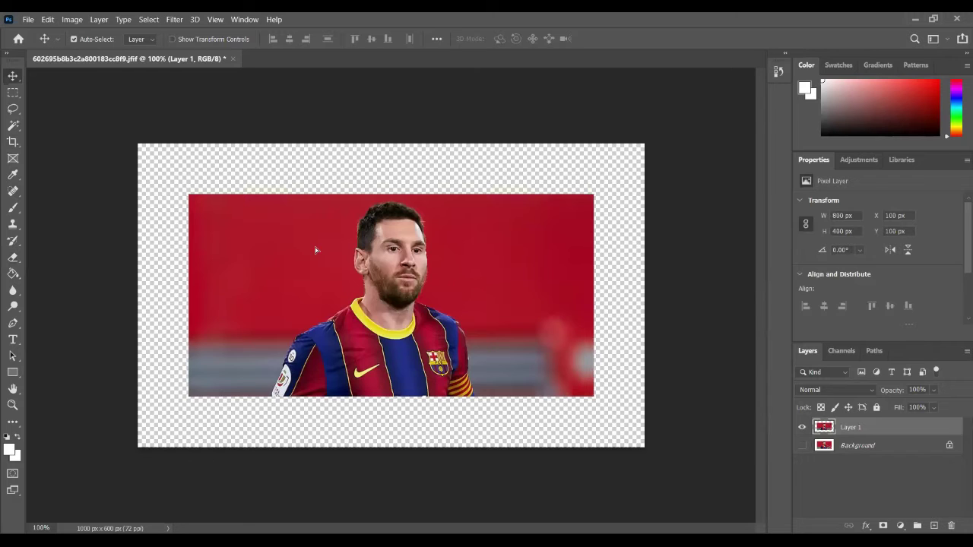
key(shift+Left)
key(shift+Left)
key(shift+Left)
key(shift+Left)
key(shift+Left)
key(shift+Left)
key(shift+Left)
key(shift+Left)
key(shift+Left)
key(shift+Left)
key(shift+Up)
key(shift+Up)
key(shift+Up)
key(shift+Up)
key(shift+Up)
key(shift+Up)
key(shift+Up)
key(shift+Up)
key(shift+Up)
key(shift+Up)
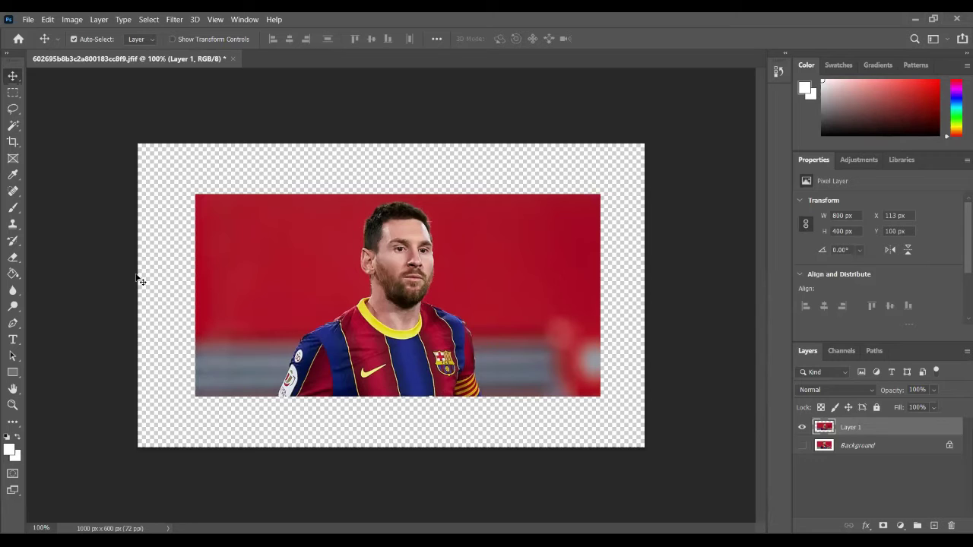
- Erase the red backdrop, the round patch and the grey bands beside the player on Layer 1 using the Magic Eraser at tolerance 32
click(13, 257)
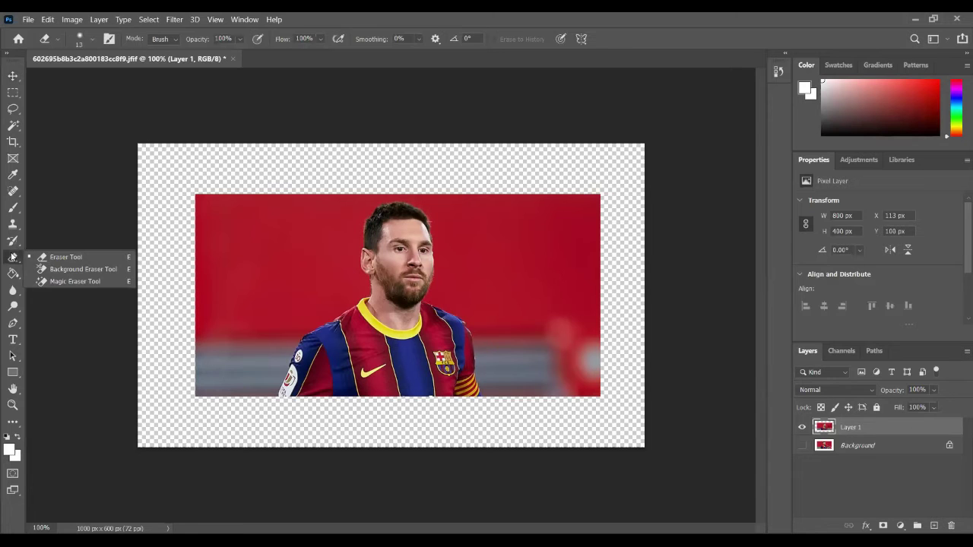
click(70, 281)
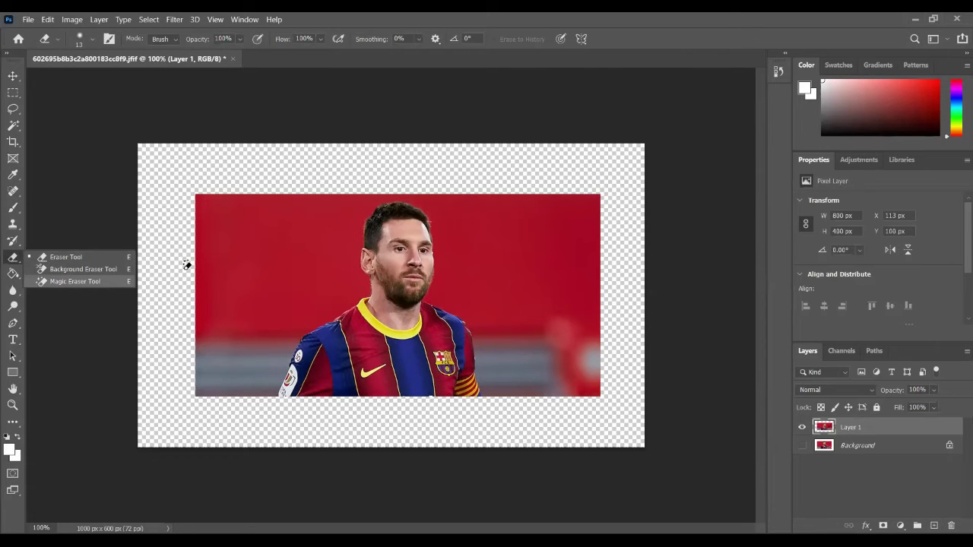
click(234, 264)
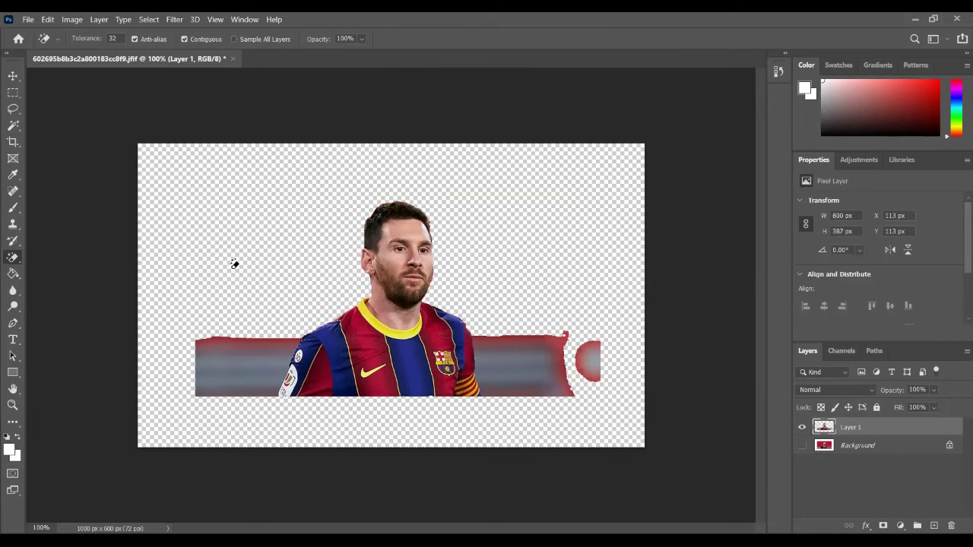
key(ctrl+z)
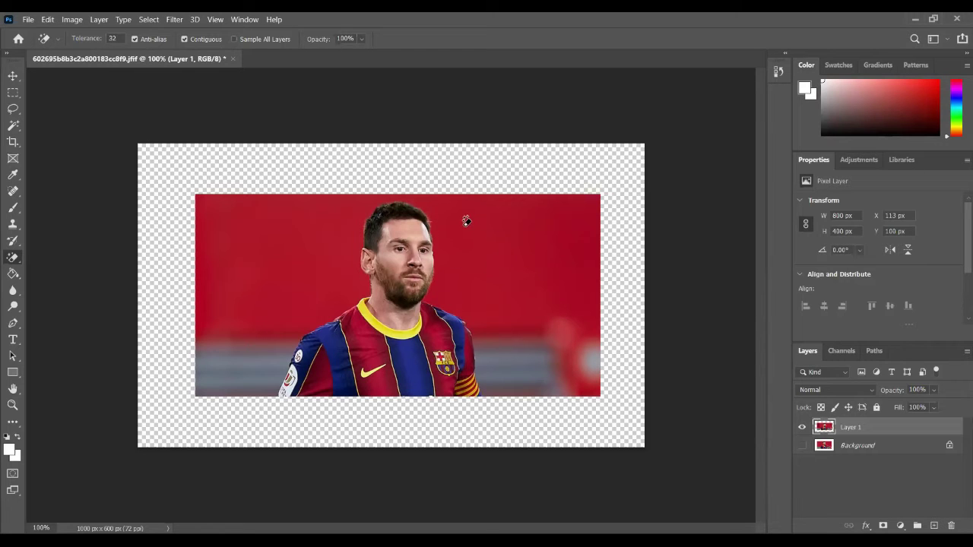
click(250, 251)
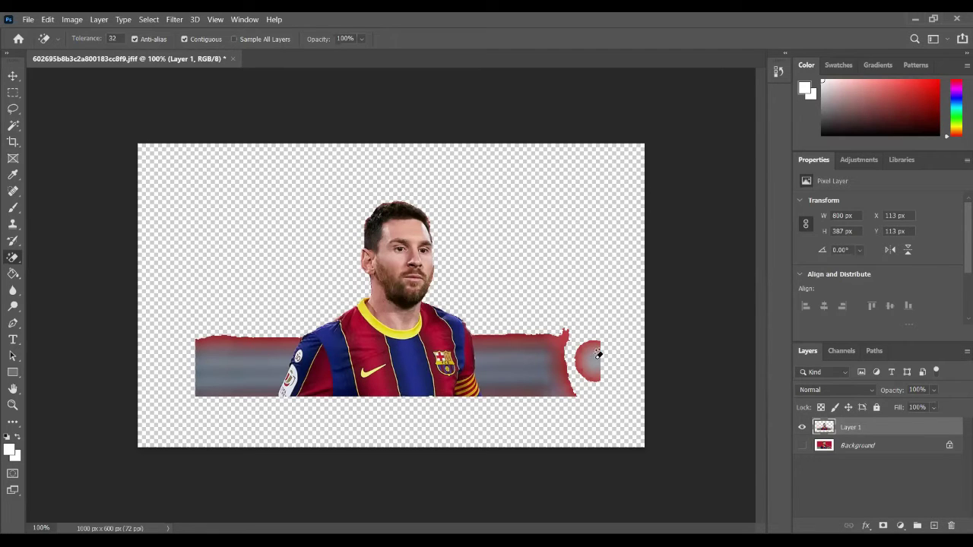
click(592, 358)
click(514, 363)
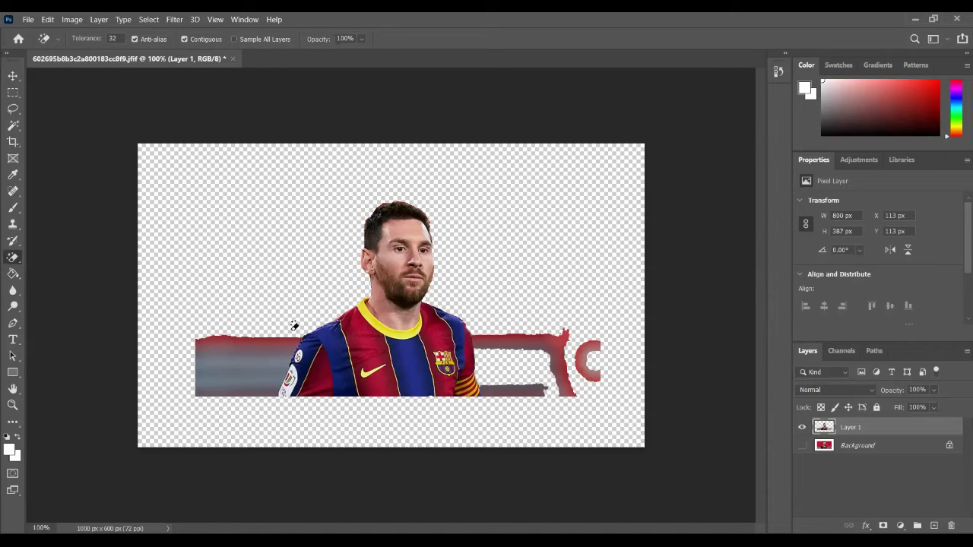
click(249, 372)
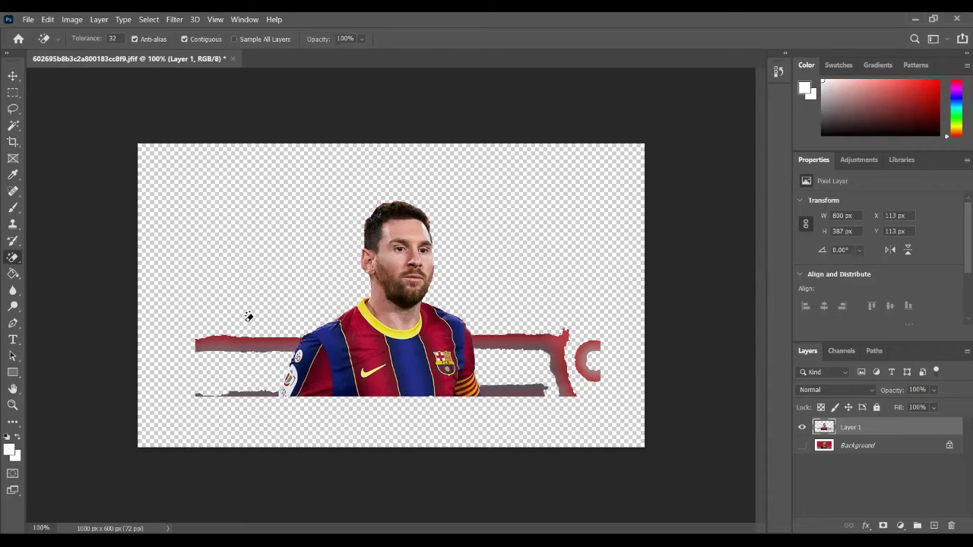
- Erase the outer end of the leftover red band with the 13 px Eraser and inspect its brush settings
right_click(19, 259)
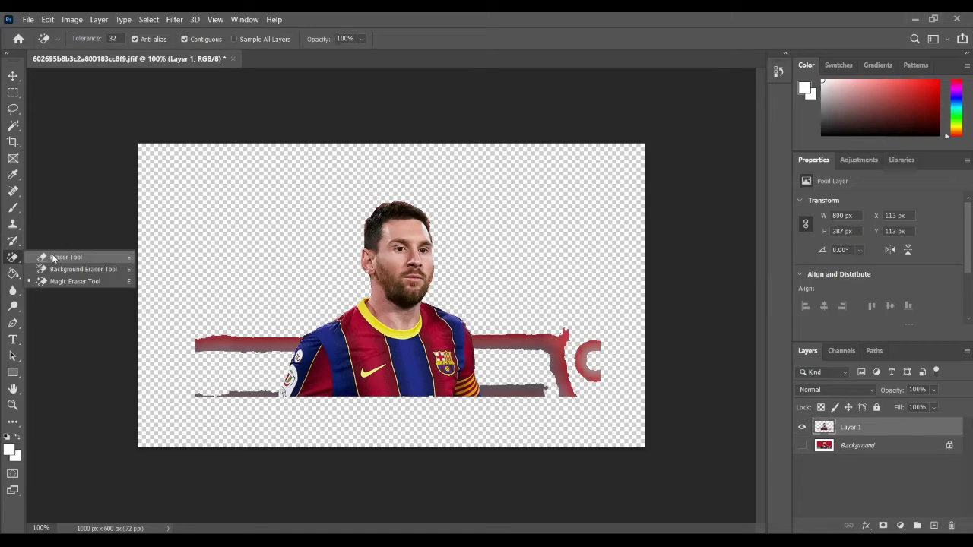
click(53, 259)
drag(195, 334, 206, 344)
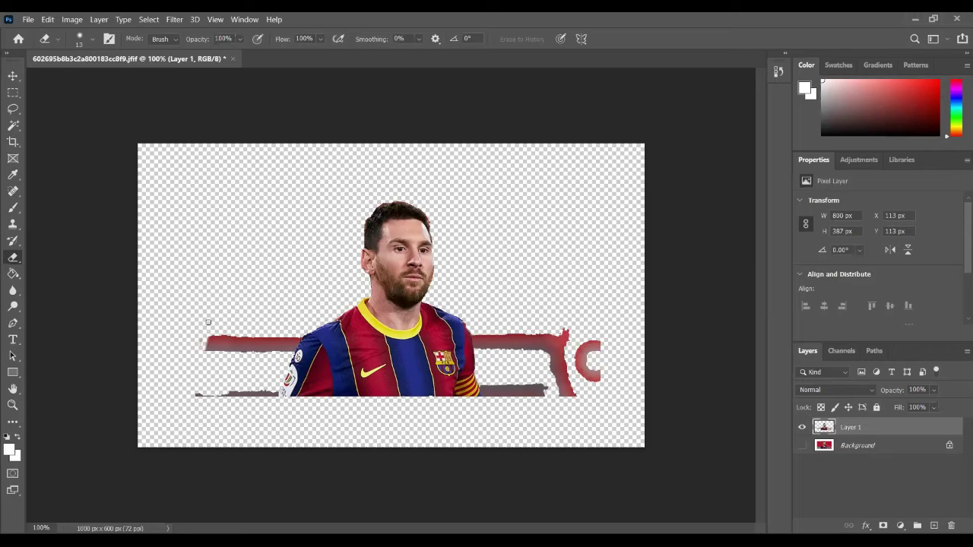
click(93, 39)
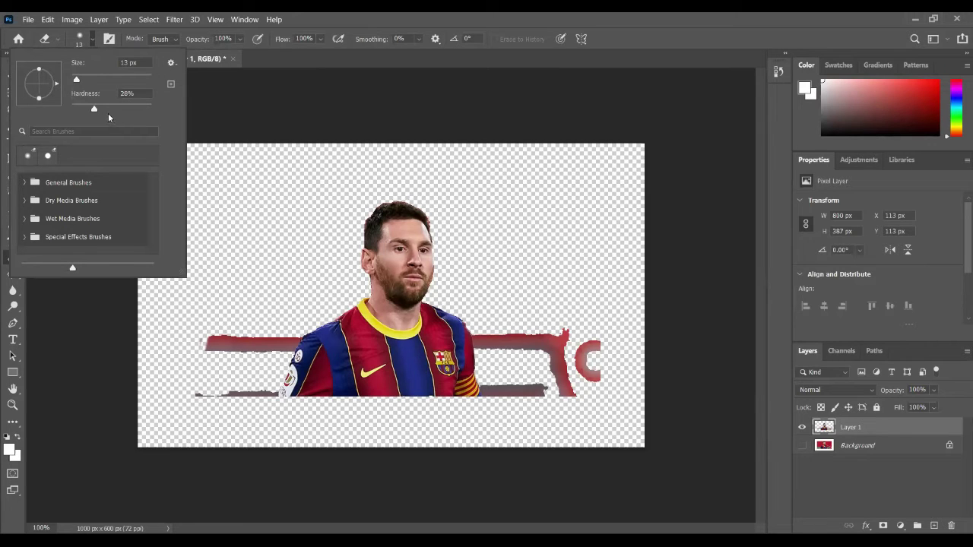
click(308, 277)
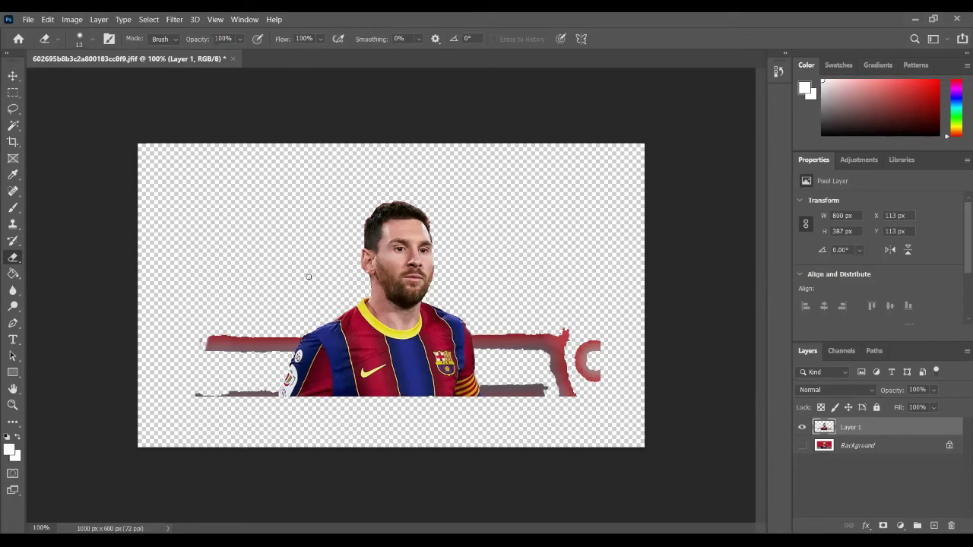
- Try erasing along the player's neck edge with a 13 px Eraser at 100% hardness
key(ctrl+plus)
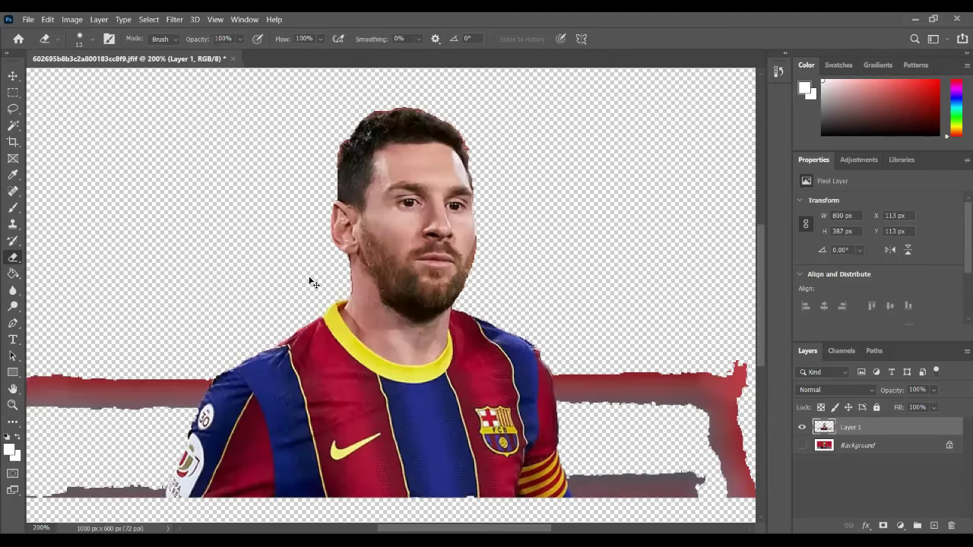
key(ctrl+plus)
key(ctrl+plus)
key(ctrl+plus)
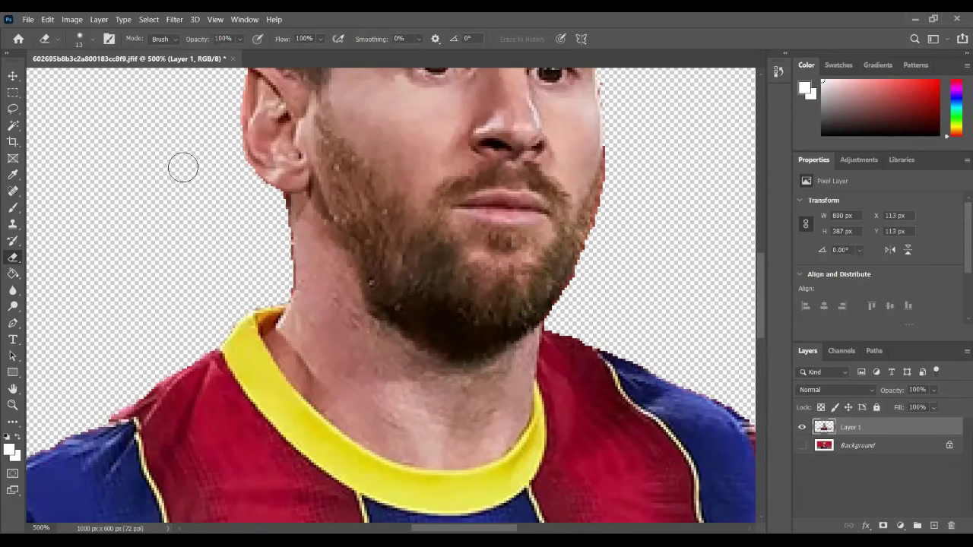
right_click(94, 92)
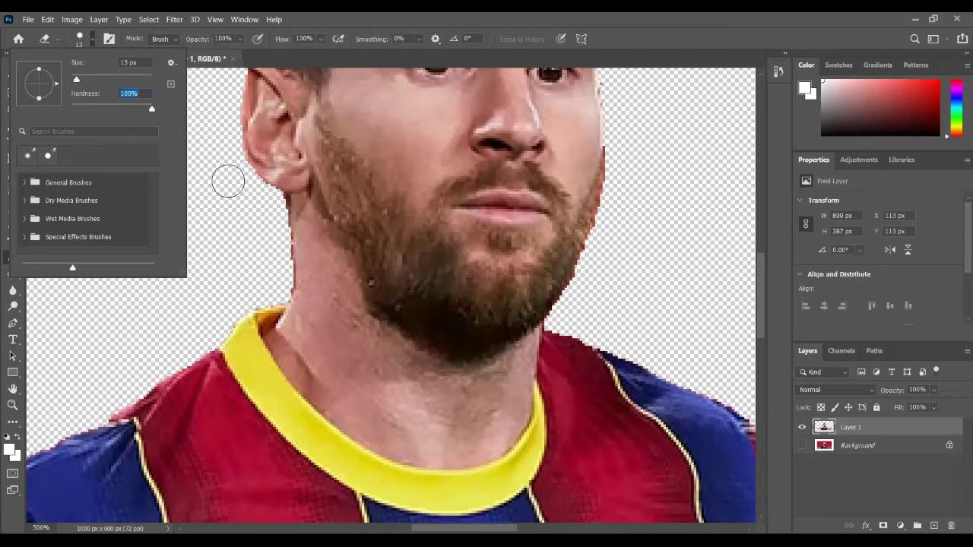
click(287, 262)
mouse_move(271, 285)
mouse_down()
mouse_move(280, 259)
mouse_move(321, 265)
mouse_move(334, 308)
mouse_up()
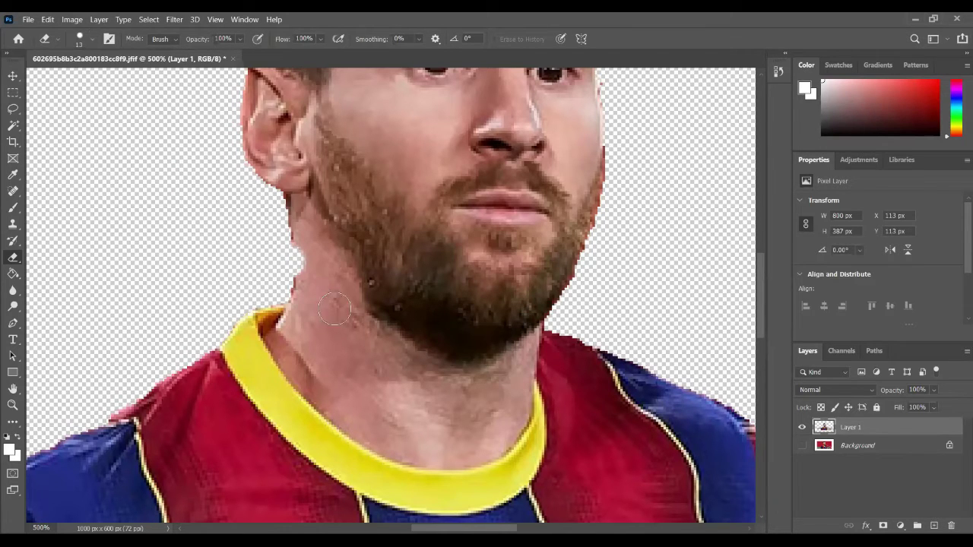
drag(320, 267, 288, 254)
- Set the Eraser hardness to 0% and test a soft erasure on the neck edge
click(91, 40)
drag(152, 110, 66, 107)
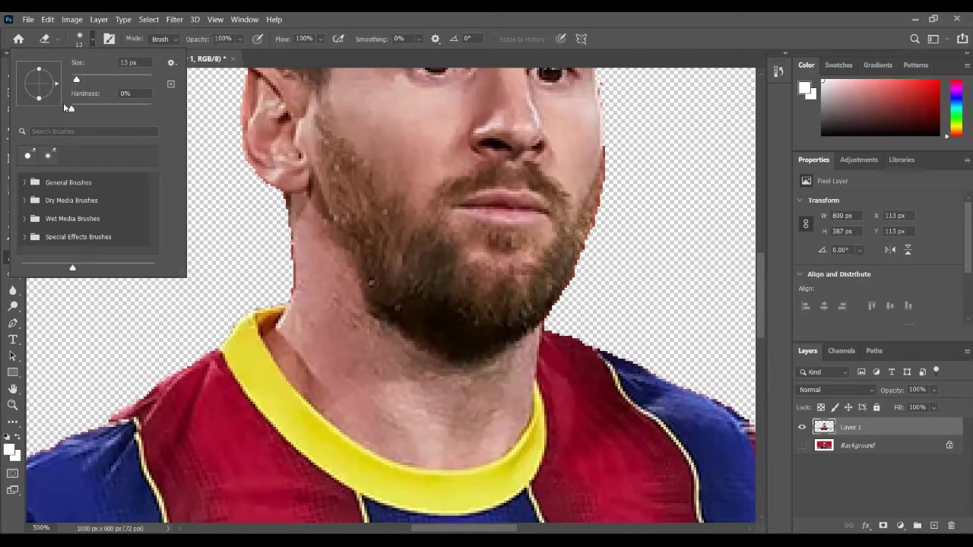
click(296, 258)
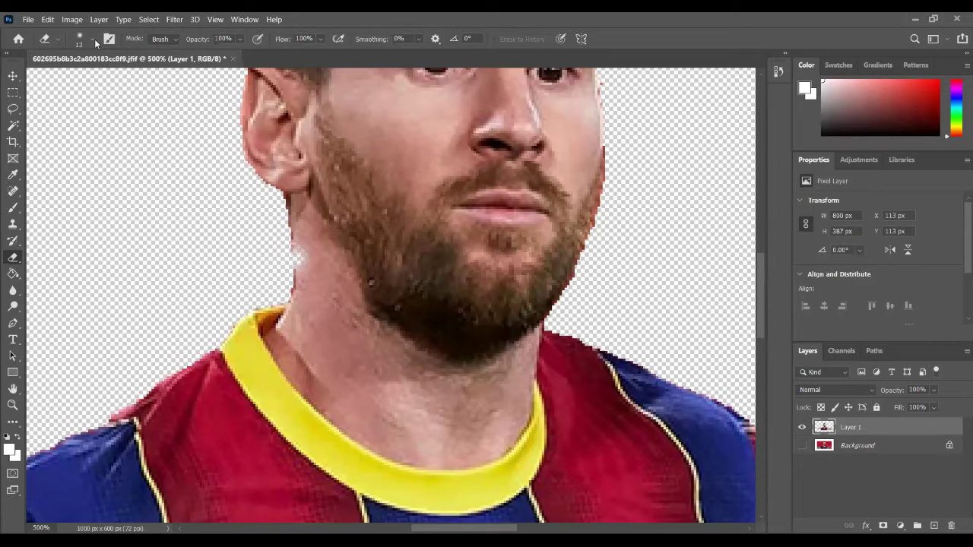
- Set the Eraser's brush hardness to 16%
right_click(86, 105)
drag(75, 104, 83, 108)
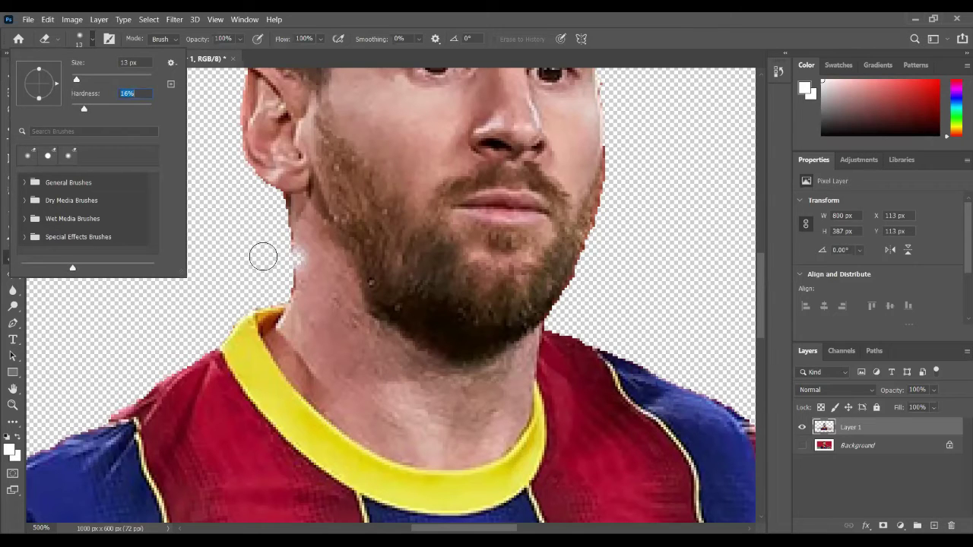
key(Up)
key(Up)
key(Up)
key(Return)
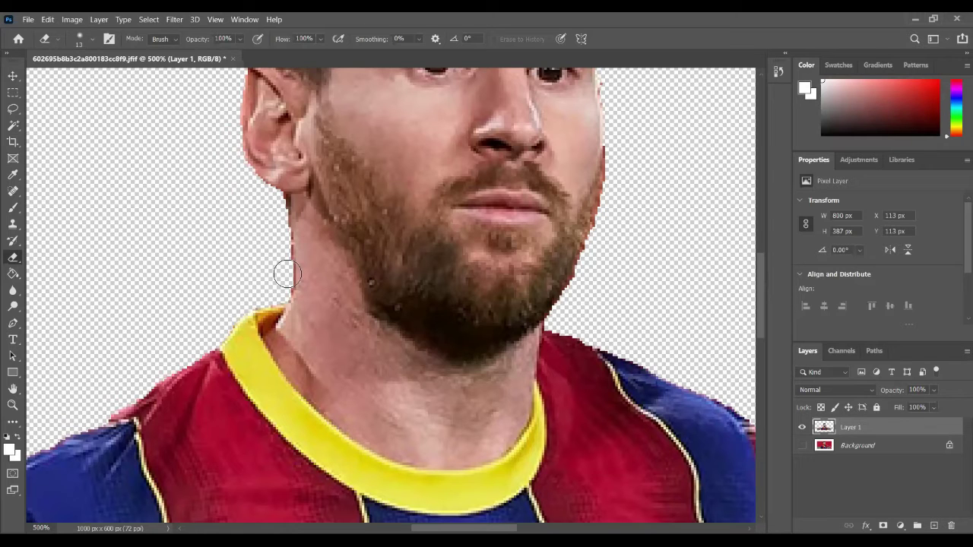
- Erase the grey bands on both sides of the player with the Magic Eraser at tolerance 32
key(ctrl+minus)
key(ctrl+minus)
key(ctrl+minus)
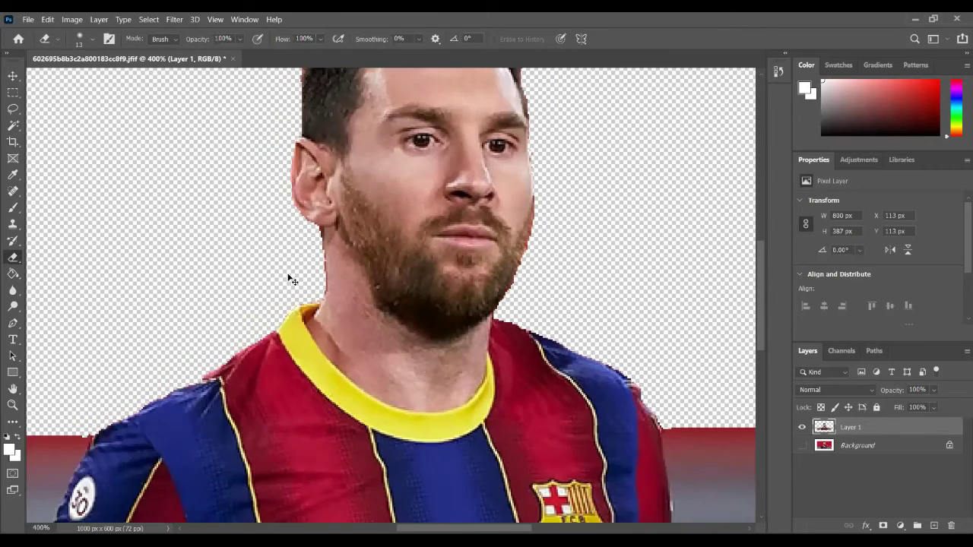
key(ctrl+minus)
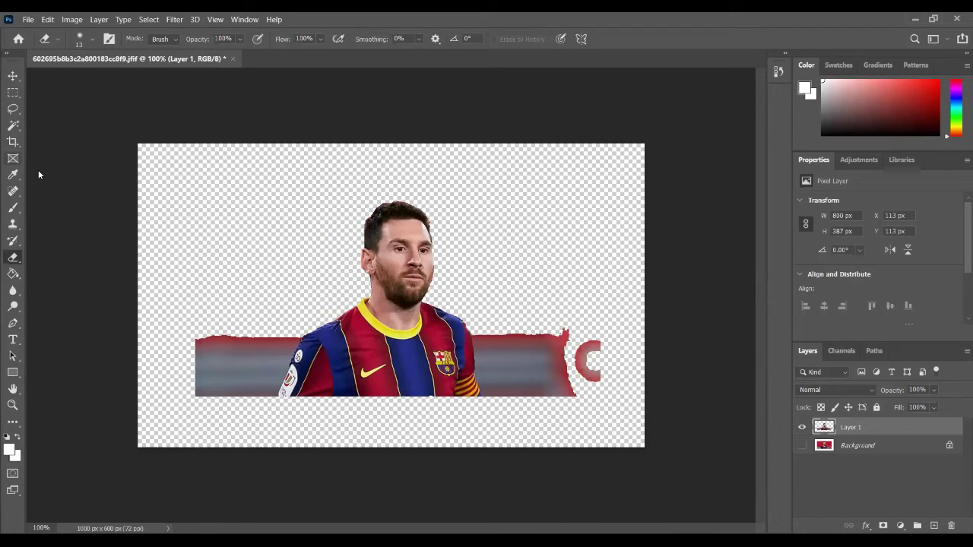
right_click(13, 257)
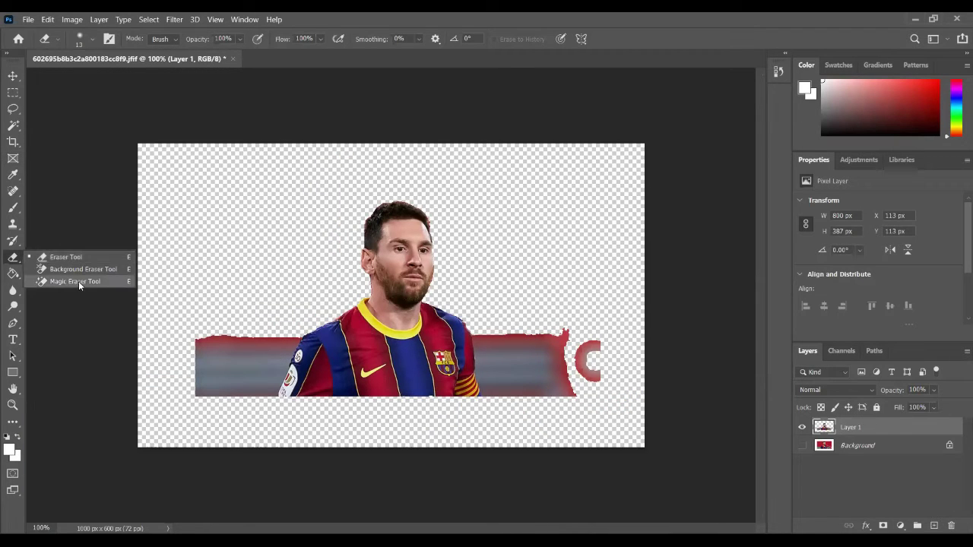
click(78, 282)
click(270, 373)
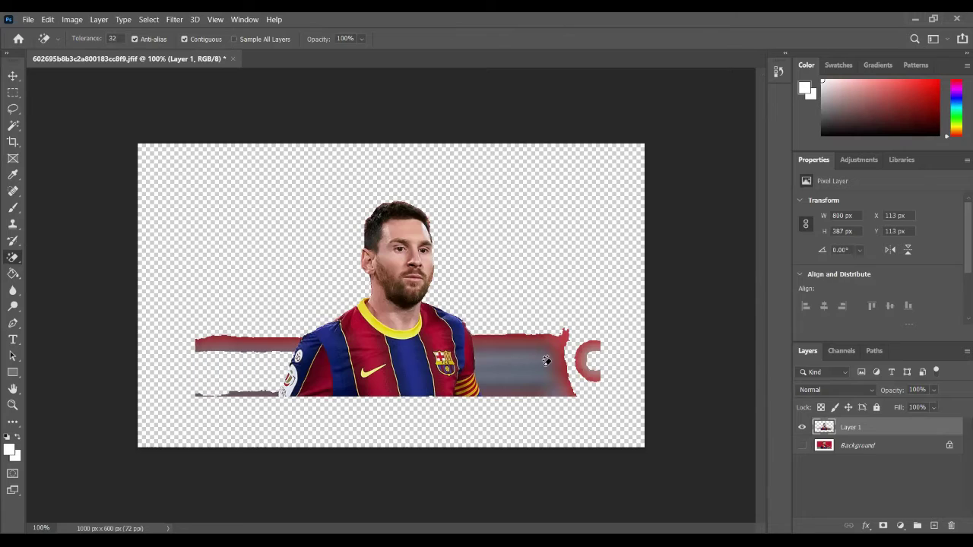
click(545, 360)
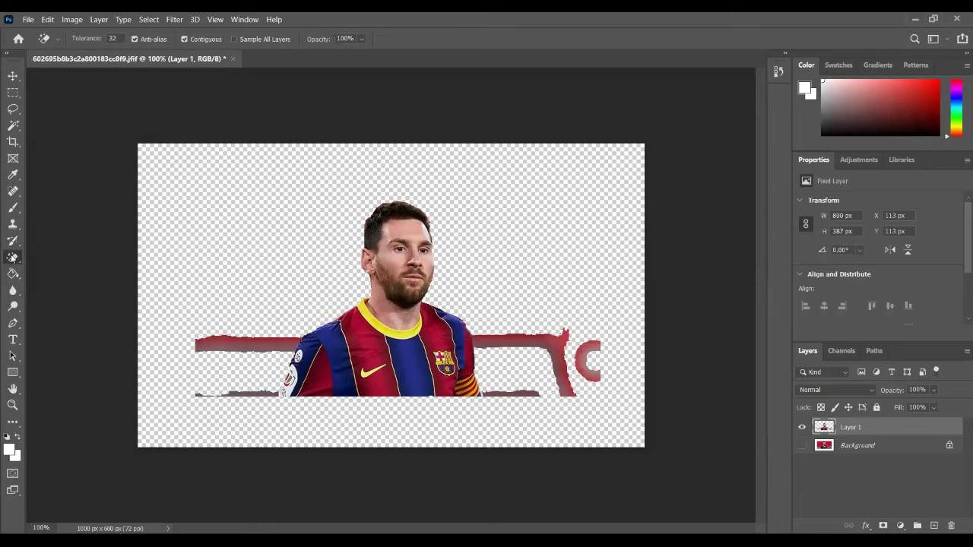
- Erase the remaining red and grey background scraps on both sides of the player with a 75 px Eraser
drag(18, 260, 51, 260)
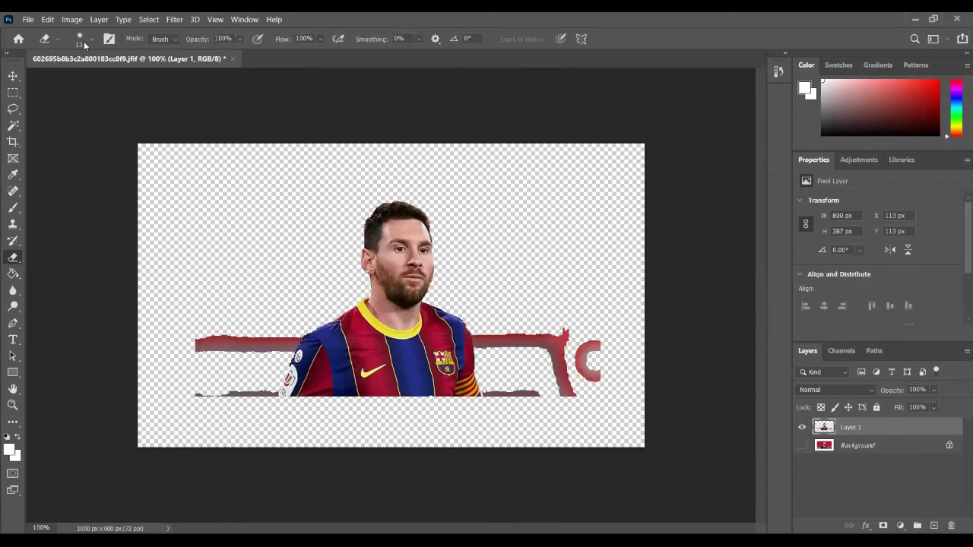
click(83, 41)
drag(93, 78, 101, 79)
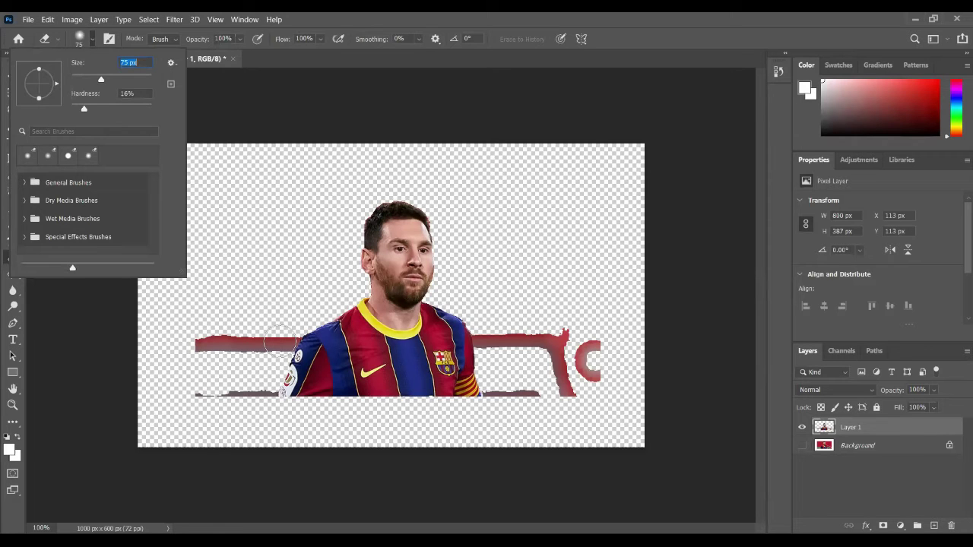
mouse_move(205, 342)
mouse_down()
mouse_move(198, 388)
mouse_move(208, 402)
mouse_move(262, 395)
mouse_move(202, 397)
mouse_up()
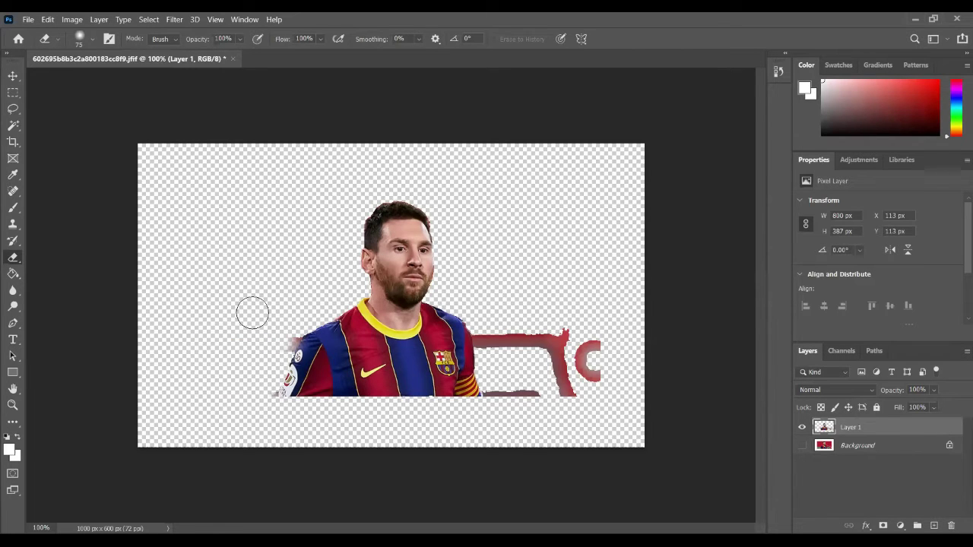
mouse_move(289, 328)
mouse_down()
mouse_move(278, 336)
mouse_move(320, 328)
mouse_up()
mouse_move(506, 338)
mouse_down()
mouse_move(581, 349)
mouse_move(572, 333)
mouse_move(569, 381)
mouse_move(583, 368)
mouse_move(580, 380)
mouse_move(498, 391)
mouse_move(498, 344)
mouse_move(525, 346)
mouse_up()
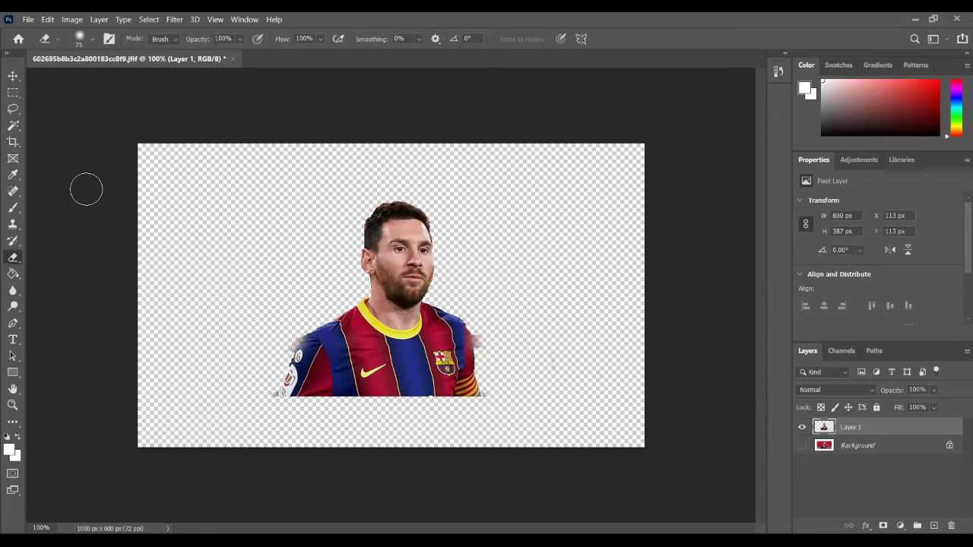
- Set the Eraser brush size to 28 px for close-up work around the neck
key(ctrl+plus)
key(ctrl+plus)
key(ctrl+plus)
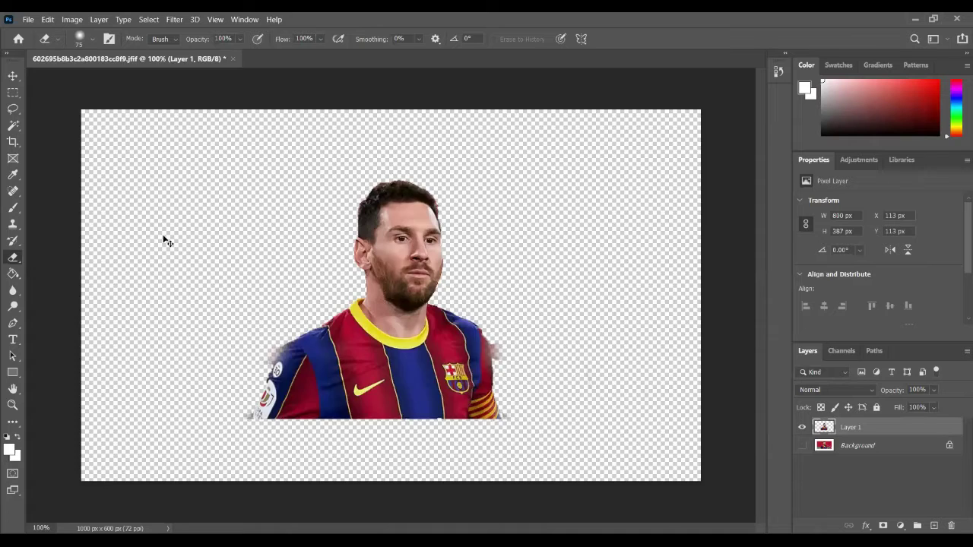
key(ctrl+plus)
key(ctrl+plus)
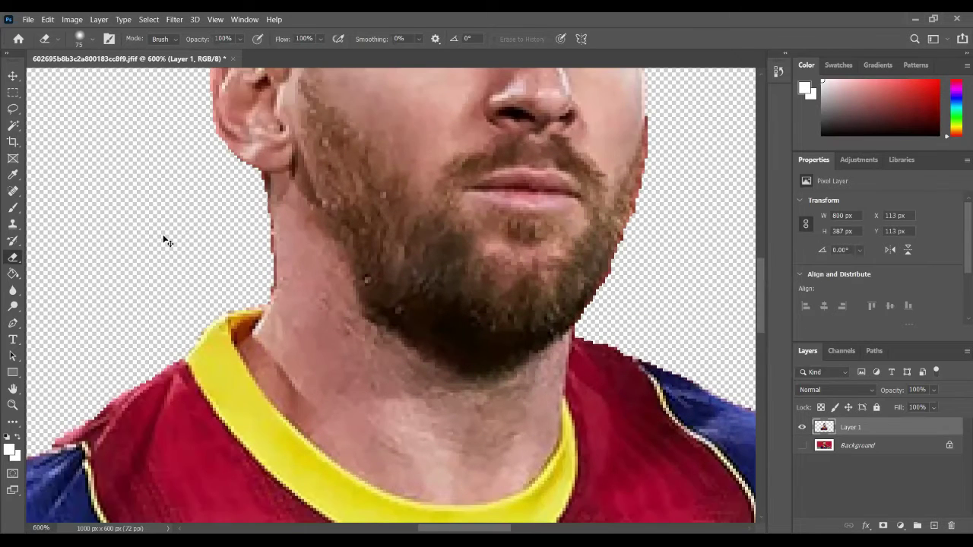
click(93, 38)
click(82, 79)
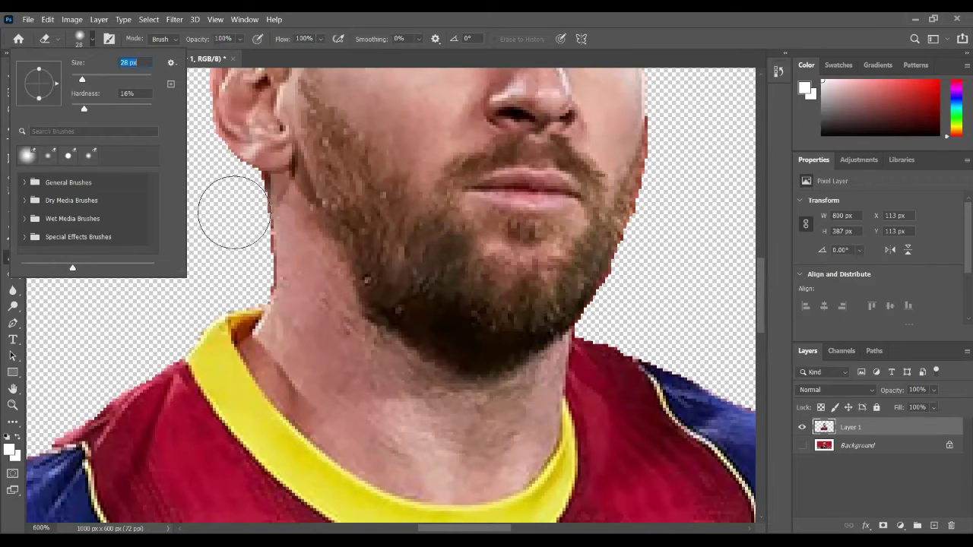
key(Return)
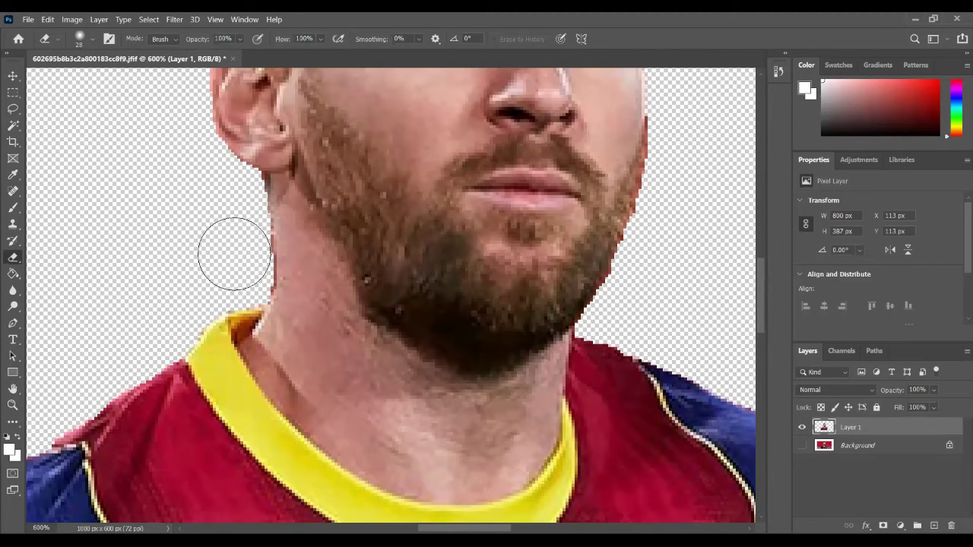
- Set the Eraser to 12 px with 58% hardness and erase the red fringe along the neck and jaw edges
click(92, 40)
mouse_move(75, 105)
mouse_down()
mouse_move(118, 106)
mouse_move(90, 81)
mouse_up()
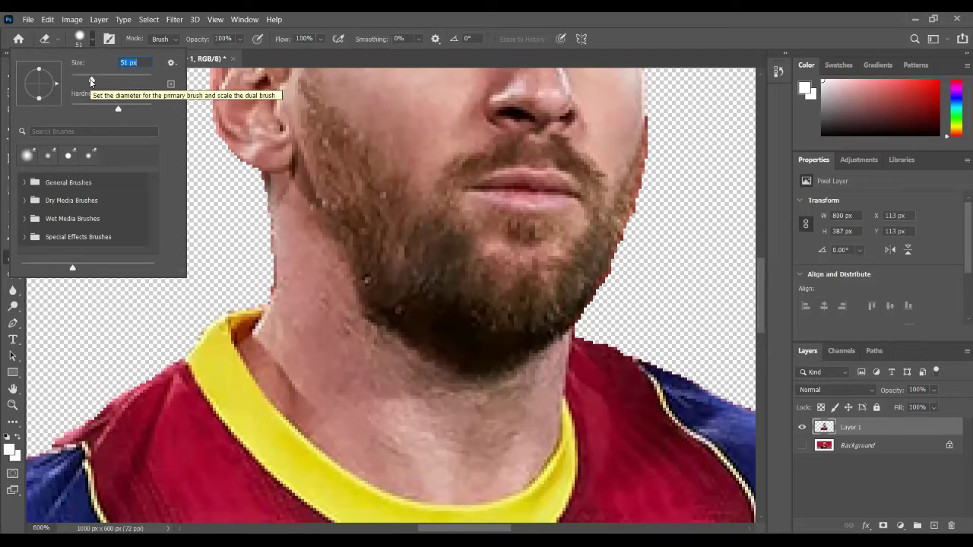
click(97, 78)
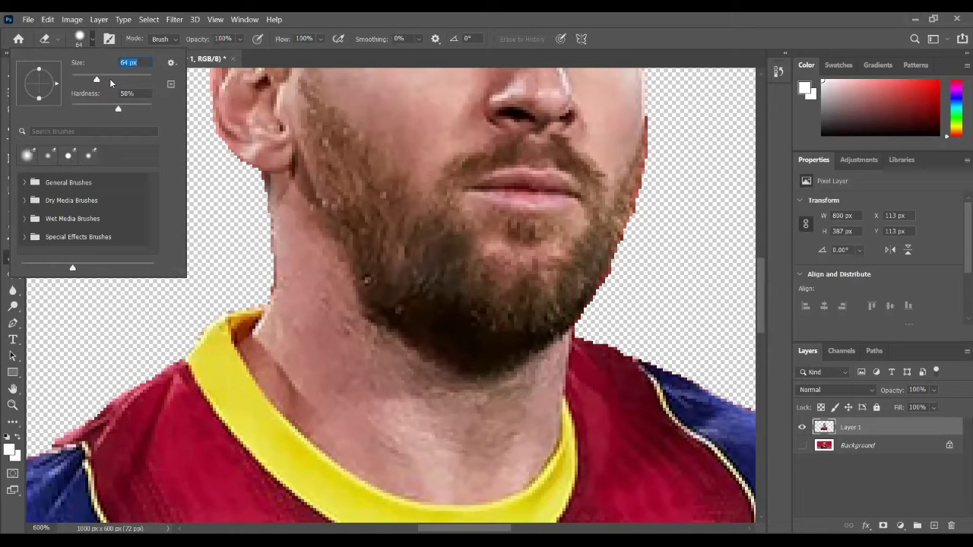
drag(85, 79, 69, 80)
click(246, 185)
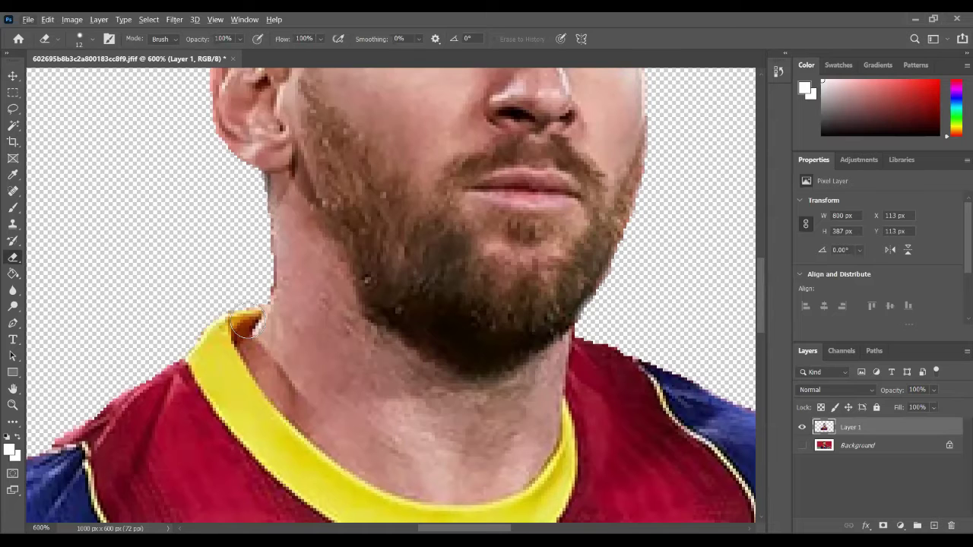
- Erase the leftover background smudges beside the captain's-armband sleeve, at the shoulder and at its lower corner, with the 12 px Eraser
key(ctrl+minus)
key(ctrl+minus)
key(ctrl+minus)
key(ctrl+minus)
key(ctrl+minus)
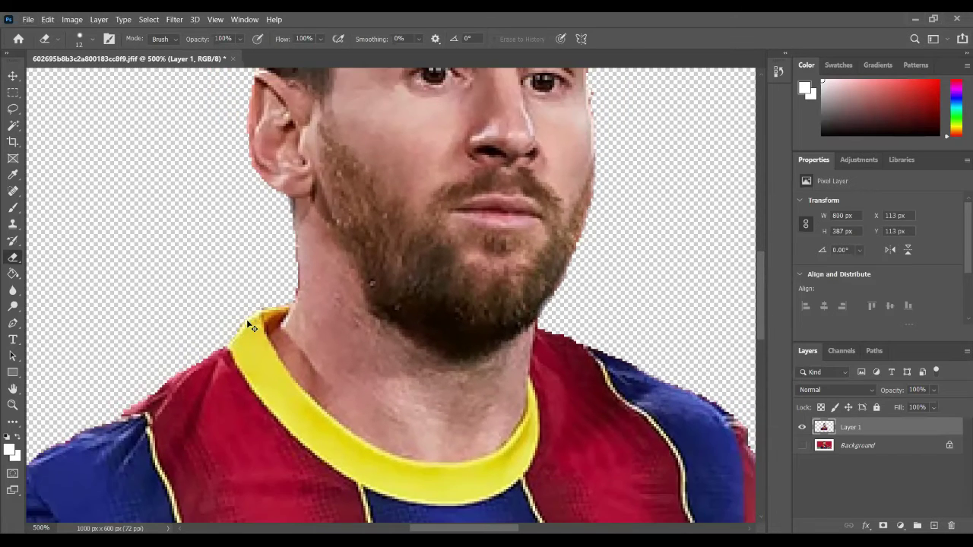
key(ctrl+plus)
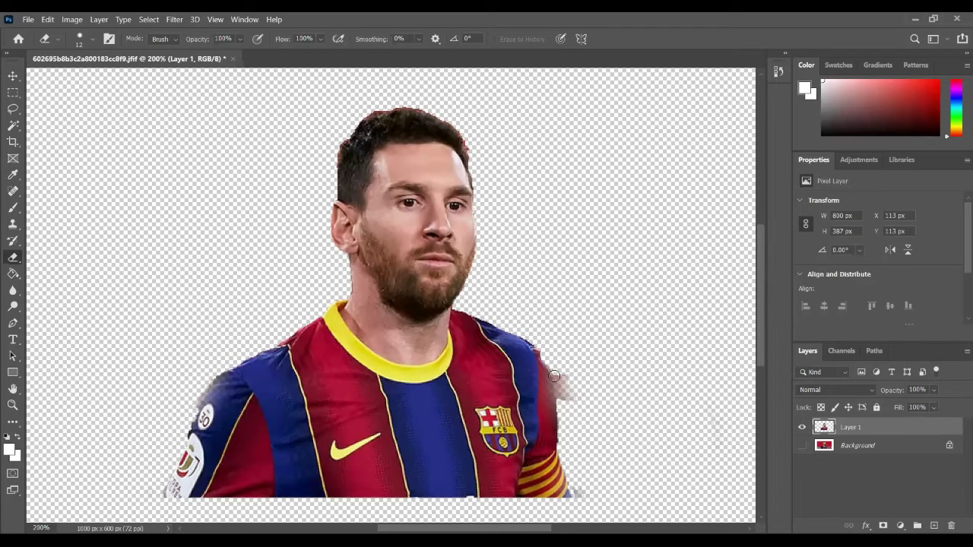
mouse_move(563, 385)
mouse_down()
mouse_move(561, 396)
mouse_move(569, 394)
mouse_move(567, 370)
mouse_up()
drag(577, 494, 579, 494)
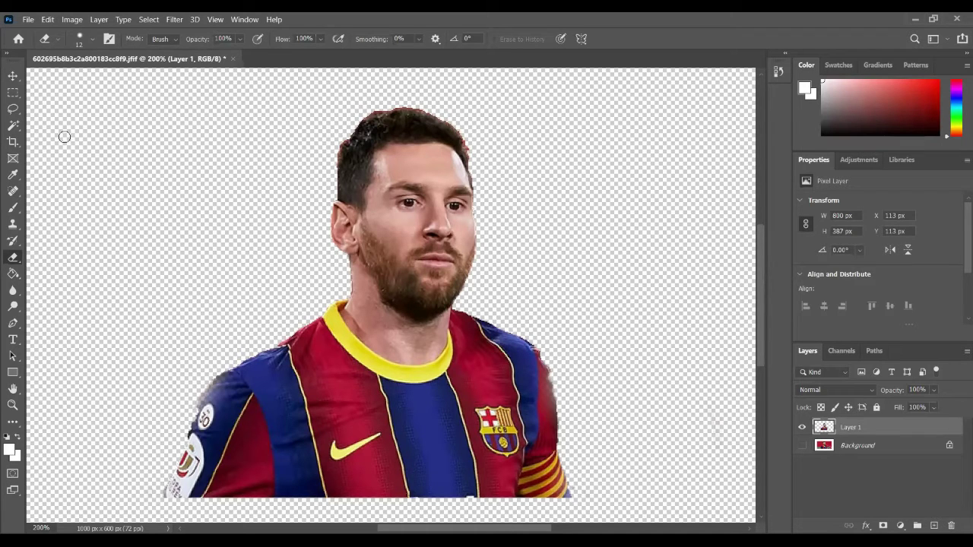
click(15, 191)
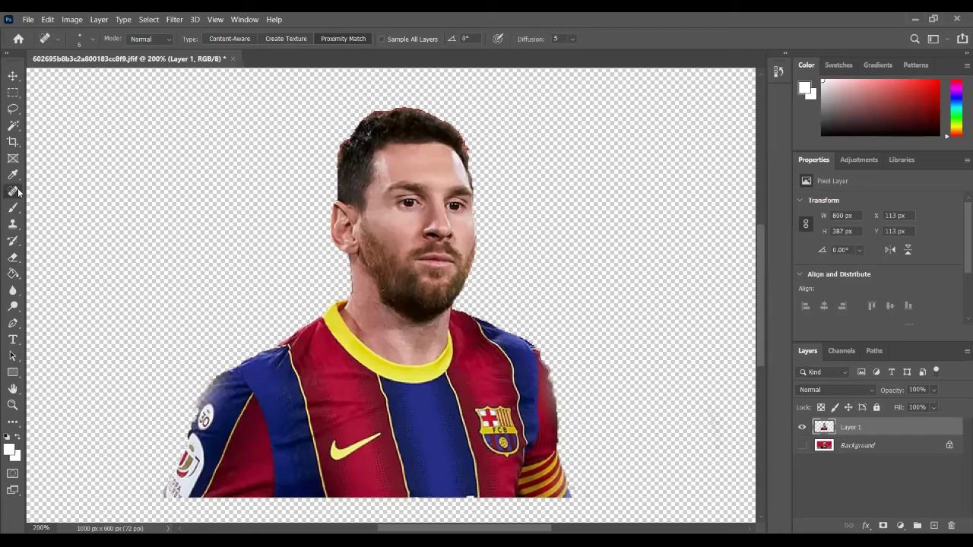
right_click(18, 191)
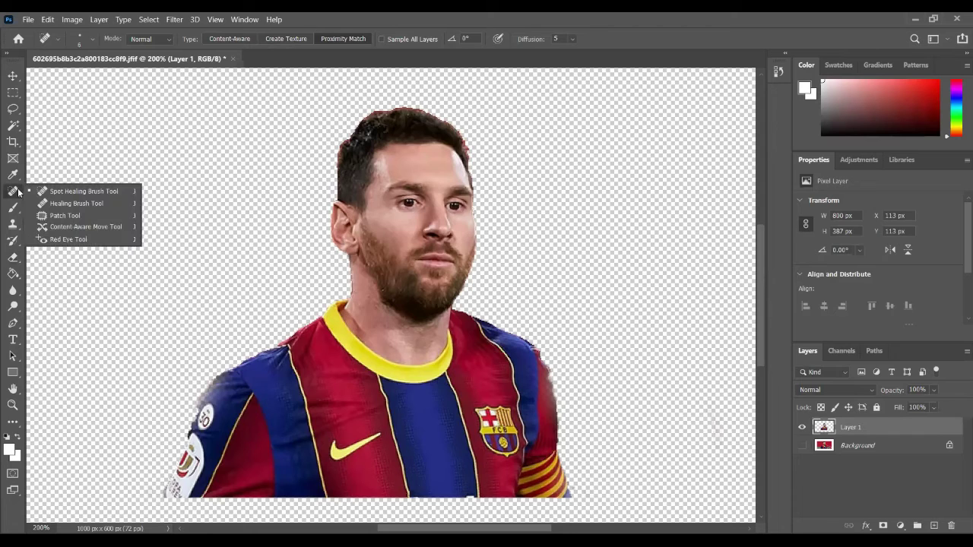
click(52, 37)
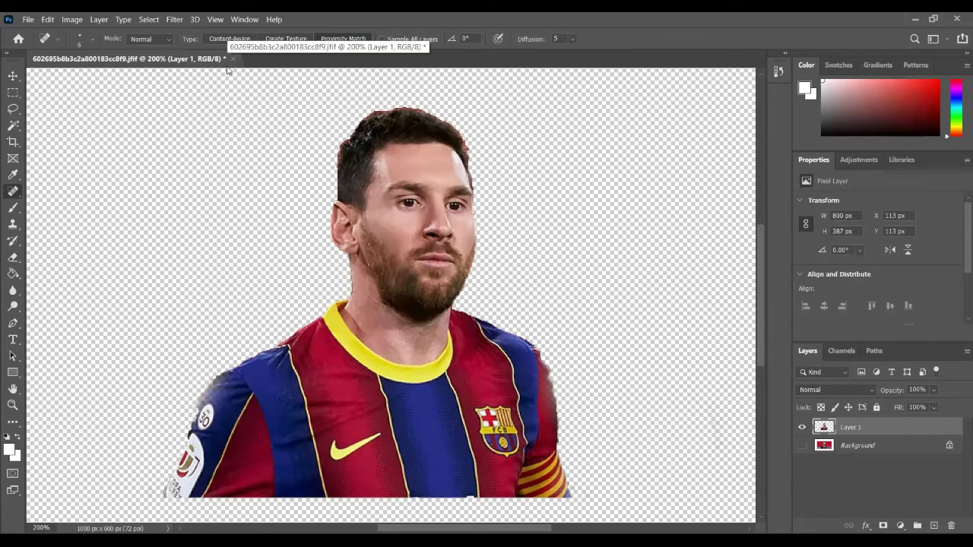
key(ctrl+minus)
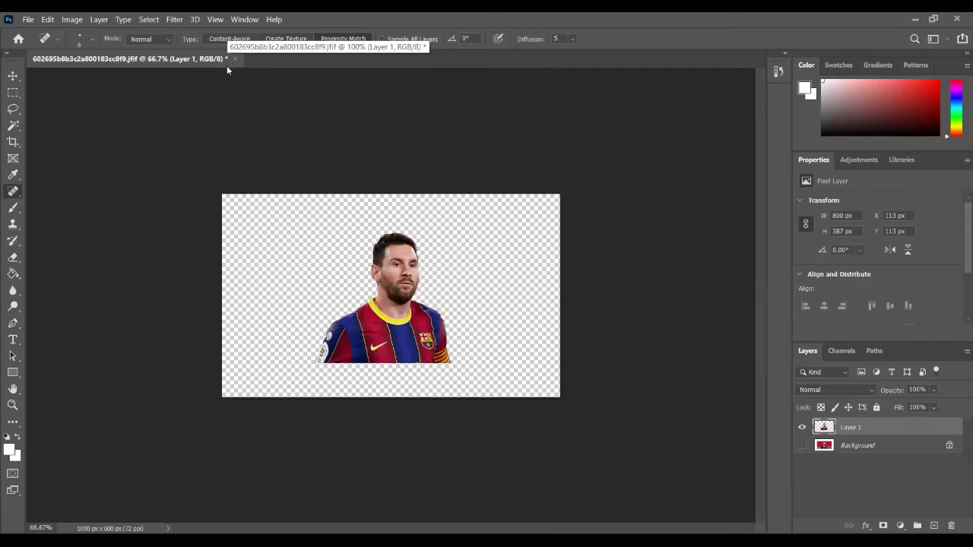
key(ctrl+plus)
key(ctrl+plus)
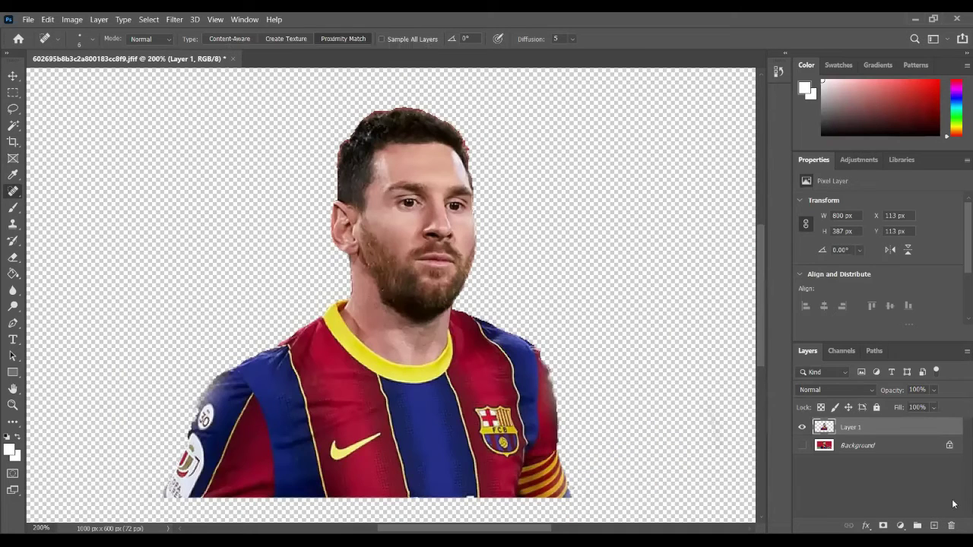
- Hide Layer 1, then duplicate the Background layer as a visible copy with a white layer mask
click(803, 427)
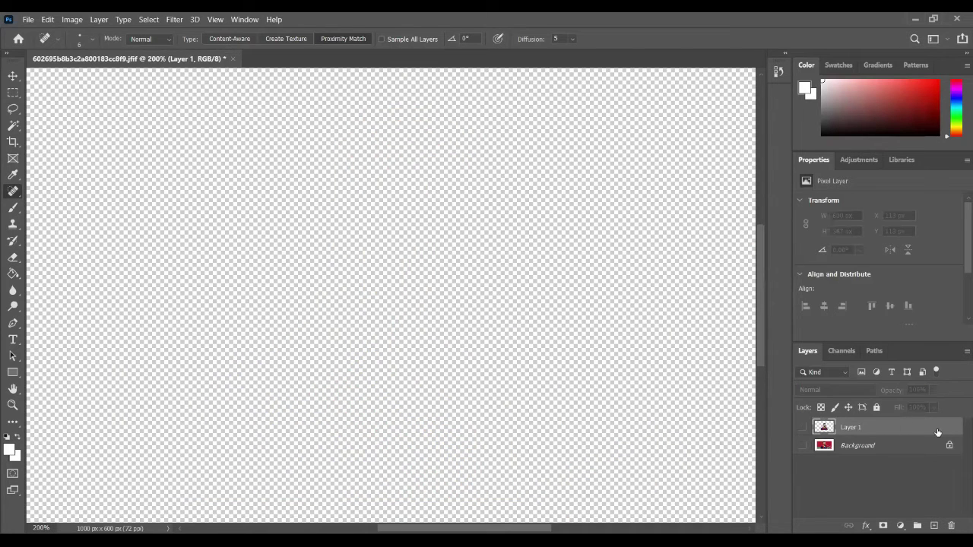
click(910, 444)
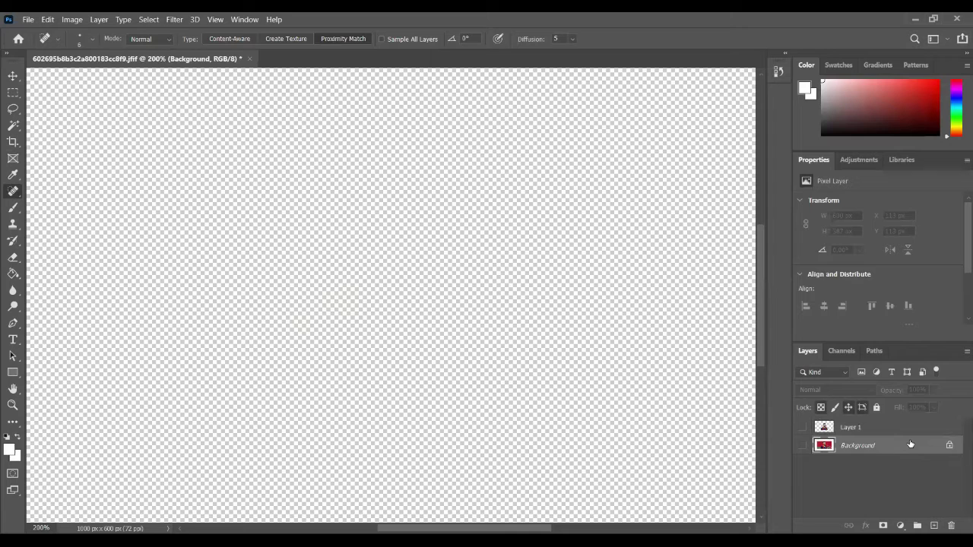
key(ctrl+j)
click(802, 446)
key(ctrl+minus)
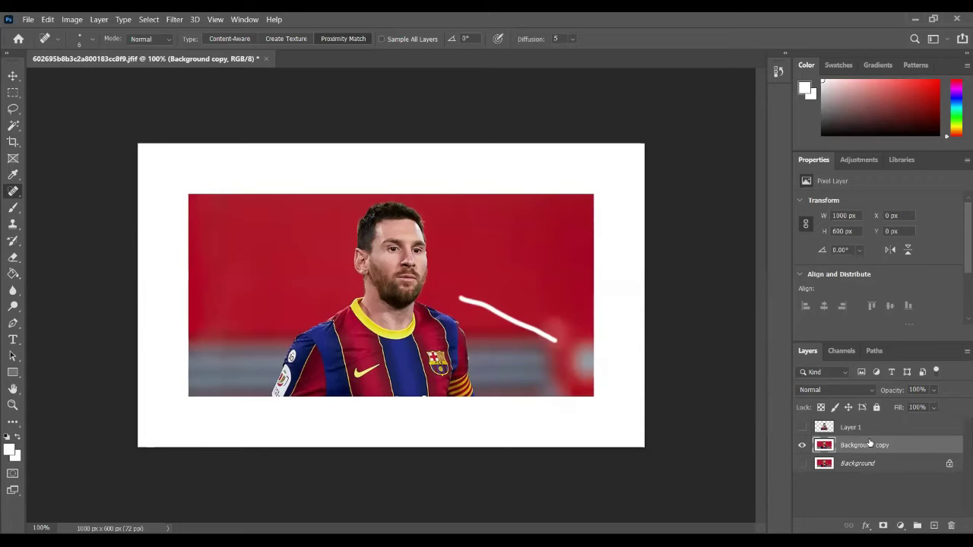
click(882, 526)
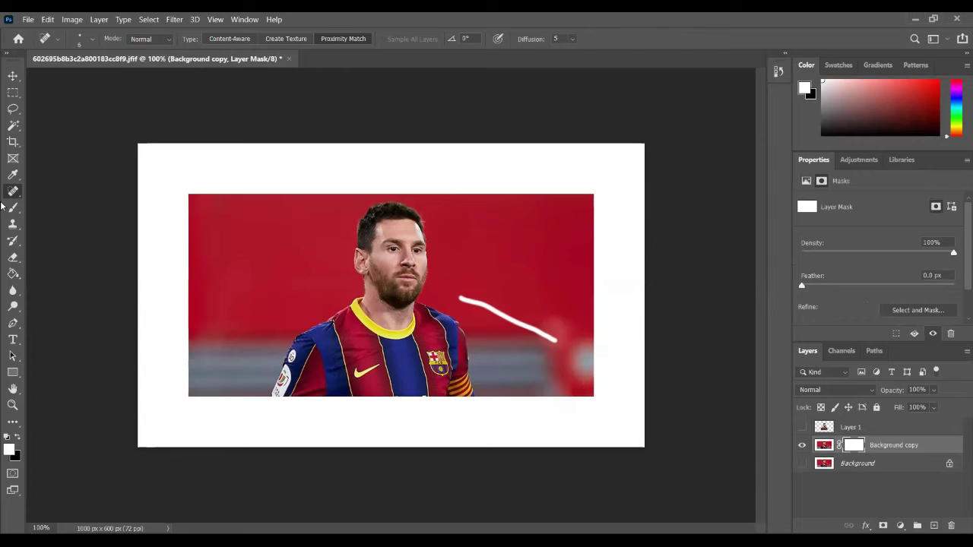
click(13, 175)
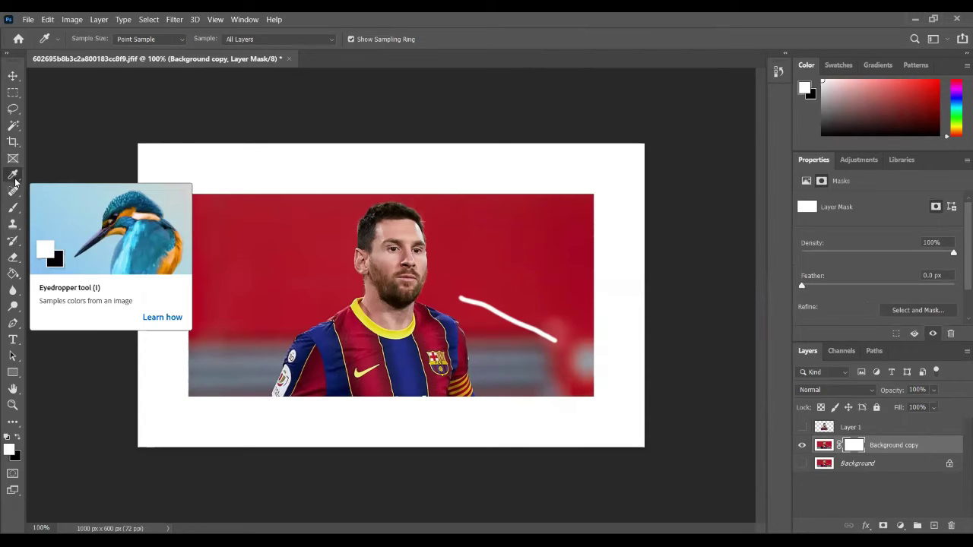
right_click(15, 181)
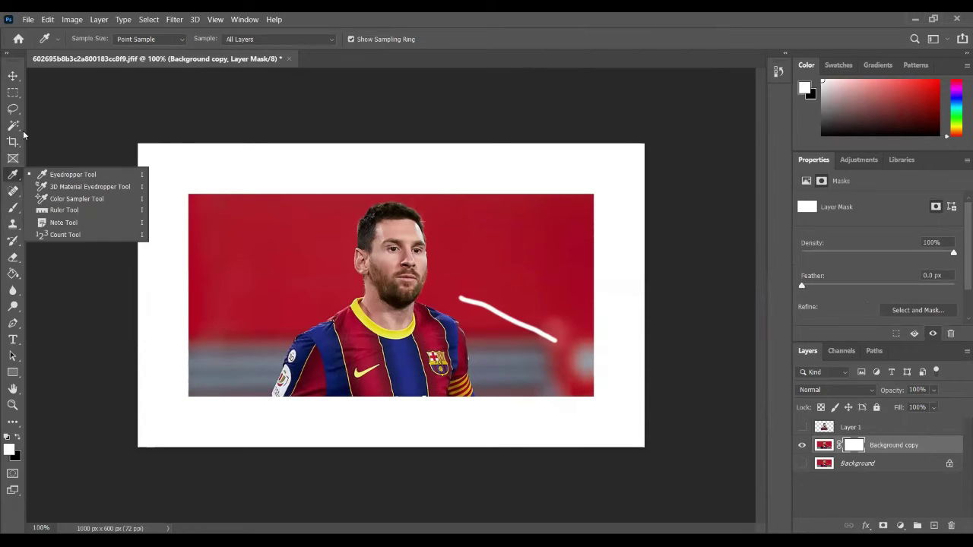
right_click(6, 193)
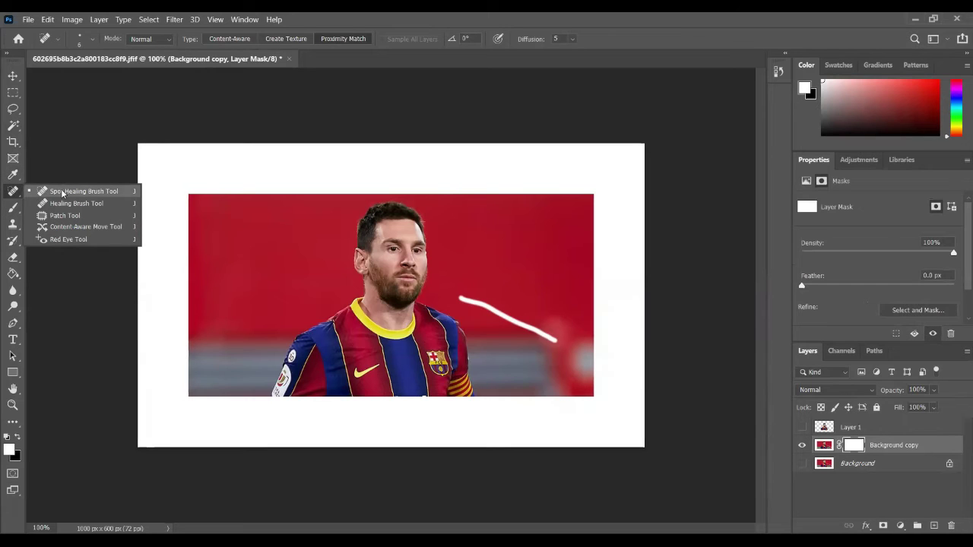
click(13, 207)
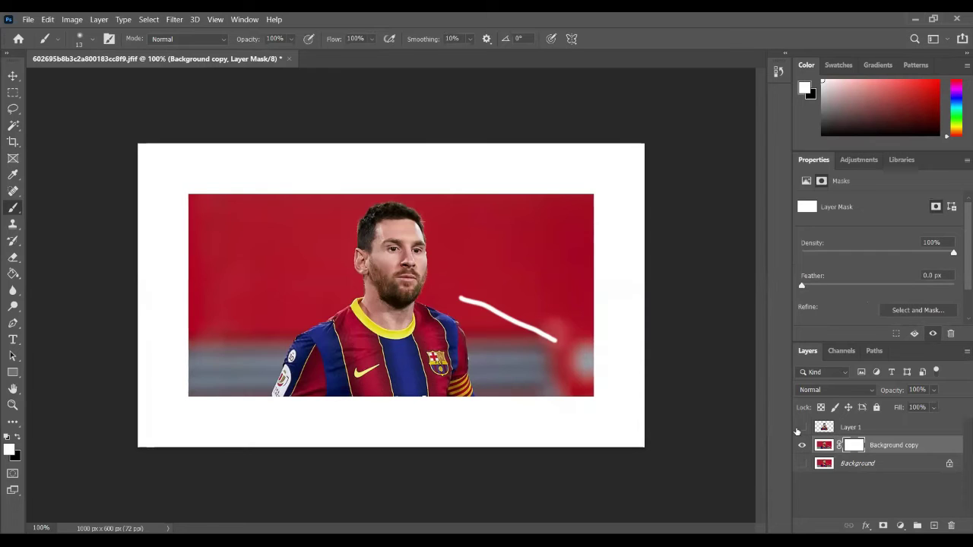
- Set the Eraser brush to 73 px with 28% hardness
click(92, 39)
key(e)
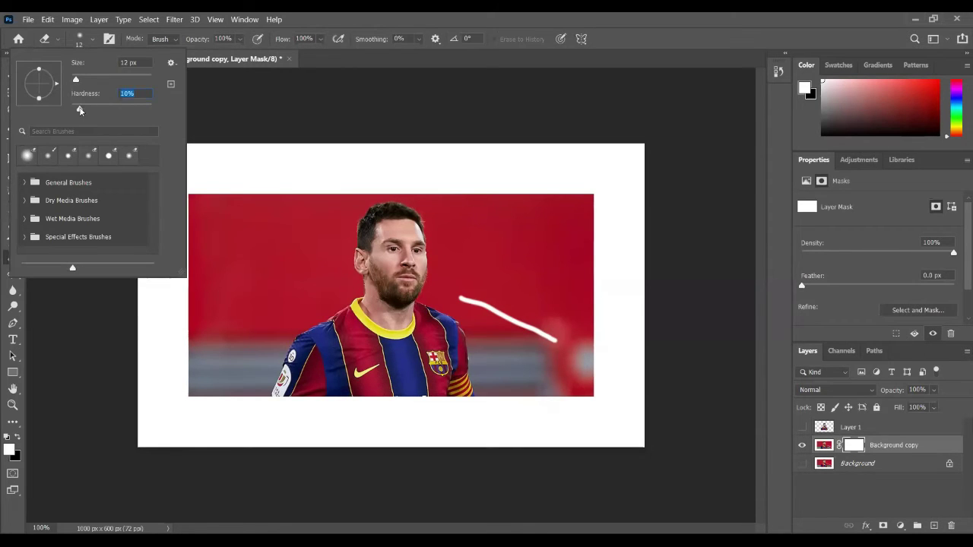
drag(76, 77, 100, 81)
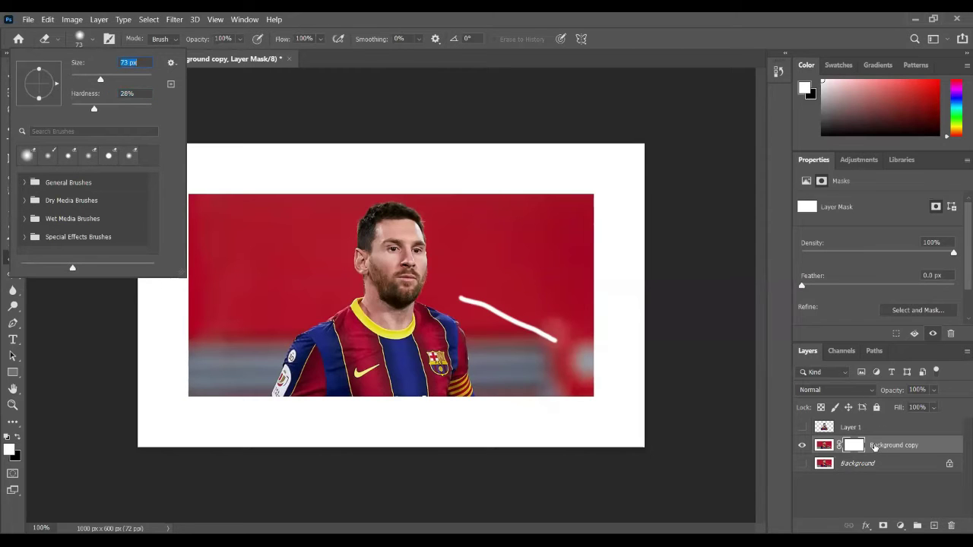
- Test erasing the background beside the player directly on the Background copy's image pixels, and undo the strokes
click(823, 445)
click(265, 186)
mouse_move(262, 213)
mouse_down()
mouse_move(233, 408)
mouse_move(207, 338)
mouse_move(207, 222)
mouse_up()
mouse_move(234, 149)
mouse_down()
mouse_move(224, 235)
mouse_move(226, 312)
mouse_move(228, 226)
mouse_move(239, 204)
mouse_move(230, 322)
mouse_move(204, 388)
mouse_move(191, 337)
mouse_move(207, 212)
mouse_move(193, 212)
mouse_move(191, 190)
mouse_move(185, 369)
mouse_move(195, 406)
mouse_move(180, 426)
mouse_move(152, 261)
mouse_up()
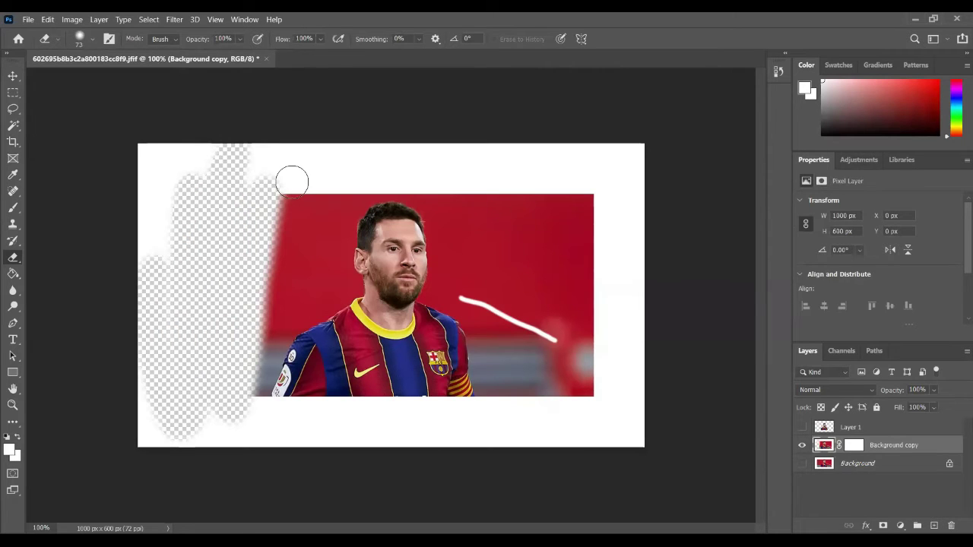
mouse_move(292, 181)
mouse_down()
mouse_move(239, 440)
mouse_move(190, 439)
mouse_move(206, 405)
mouse_move(145, 427)
mouse_move(140, 436)
mouse_move(166, 458)
mouse_move(136, 400)
mouse_move(163, 205)
mouse_move(194, 152)
mouse_move(304, 155)
mouse_move(345, 170)
mouse_move(344, 199)
mouse_move(323, 223)
mouse_move(310, 197)
mouse_move(343, 161)
mouse_move(384, 156)
mouse_up()
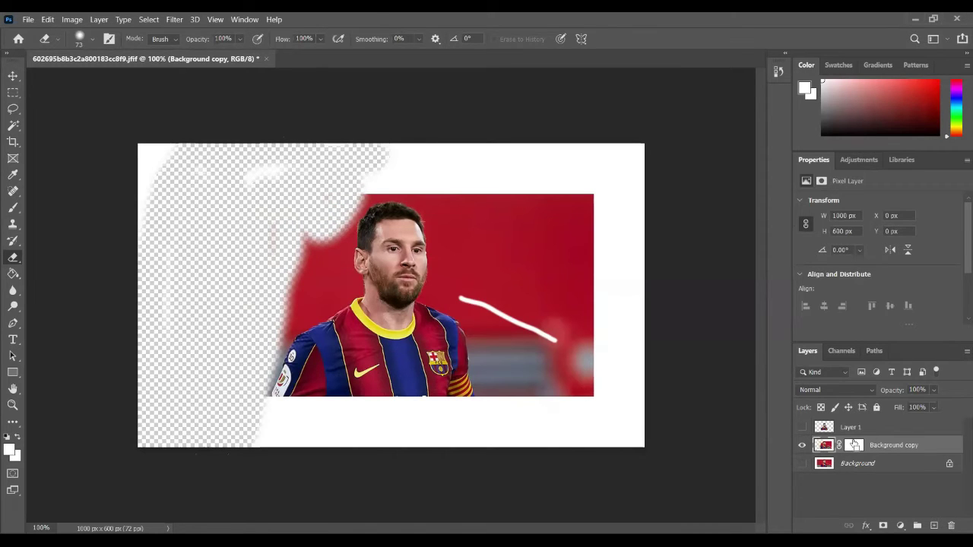
key(ctrl+z)
key(ctrl+z)
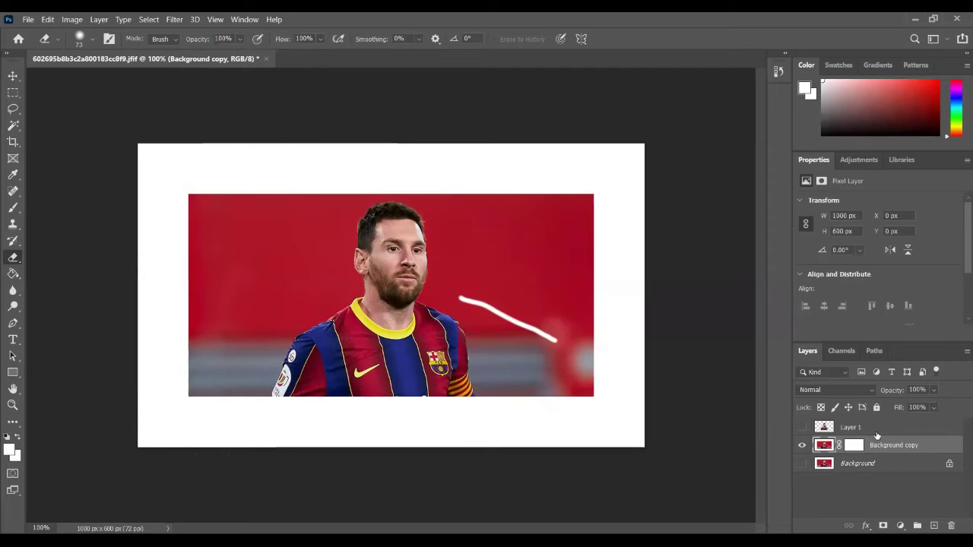
- Erase on the Background copy's layer mask with the 73 px Eraser to hide the background on the side opposite the white line
click(854, 445)
mouse_move(146, 137)
mouse_down()
mouse_move(205, 308)
mouse_move(227, 275)
mouse_move(231, 216)
mouse_move(237, 319)
mouse_move(227, 394)
mouse_up()
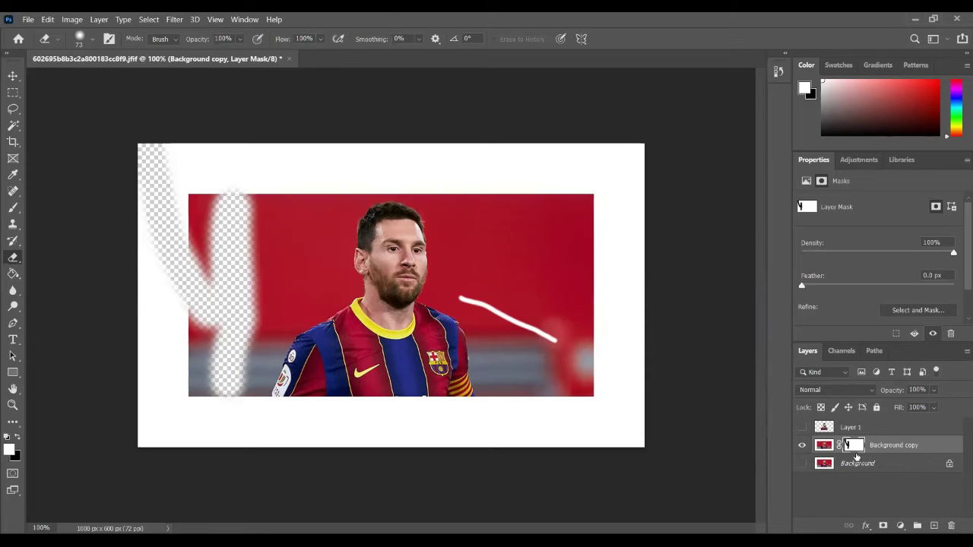
mouse_move(230, 396)
mouse_down()
mouse_move(241, 373)
mouse_move(247, 391)
mouse_move(246, 218)
mouse_move(189, 233)
mouse_move(199, 328)
mouse_move(204, 234)
mouse_move(186, 429)
mouse_move(171, 461)
mouse_move(152, 286)
mouse_move(169, 228)
mouse_move(151, 211)
mouse_move(140, 267)
mouse_move(148, 325)
mouse_move(165, 343)
mouse_move(171, 282)
mouse_move(228, 381)
mouse_move(224, 323)
mouse_move(213, 421)
mouse_move(187, 422)
mouse_move(166, 342)
mouse_move(148, 410)
mouse_up()
mouse_move(254, 481)
mouse_down()
mouse_move(295, 466)
mouse_move(275, 436)
mouse_move(243, 431)
mouse_move(234, 413)
mouse_move(220, 462)
mouse_move(286, 432)
mouse_move(373, 438)
mouse_move(258, 410)
mouse_move(253, 353)
mouse_move(310, 218)
mouse_move(238, 190)
mouse_move(190, 198)
mouse_move(194, 155)
mouse_move(145, 154)
mouse_move(195, 181)
mouse_move(305, 119)
mouse_move(305, 164)
mouse_move(219, 131)
mouse_move(386, 161)
mouse_up()
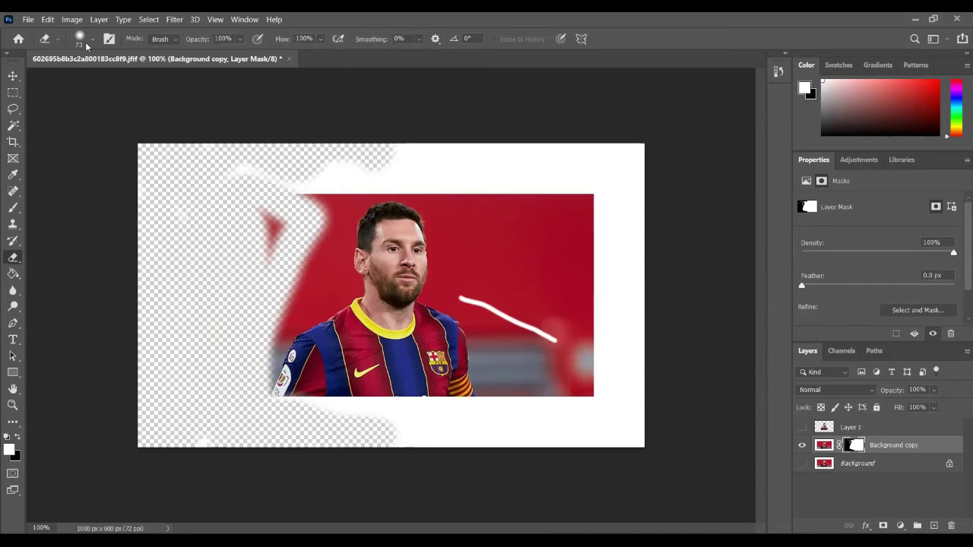
- Set the Eraser size to 124 px and mask out the outer background above, below and on the white-line side of the player
click(94, 40)
mouse_move(108, 79)
mouse_down()
mouse_move(144, 79)
mouse_move(117, 79)
mouse_up()
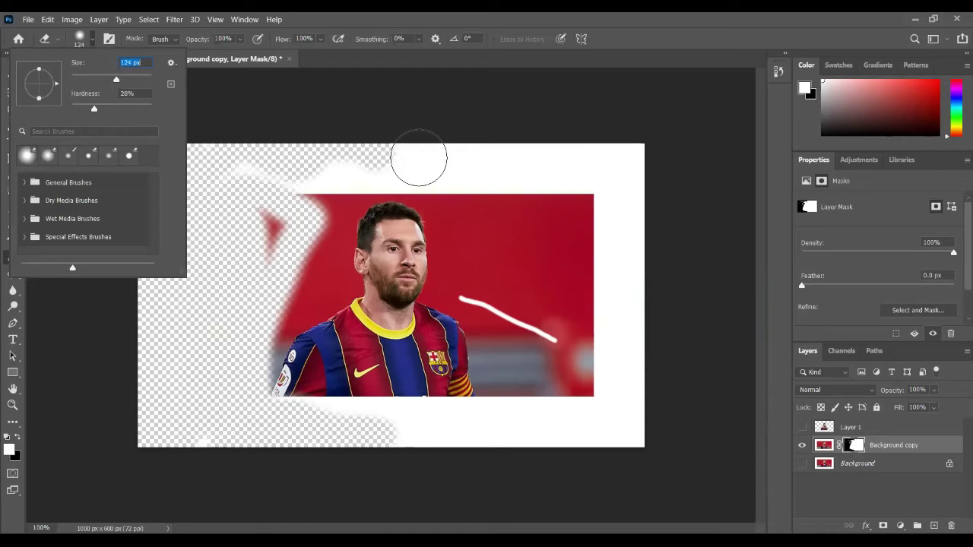
mouse_move(569, 137)
mouse_down()
mouse_move(634, 184)
mouse_move(622, 163)
mouse_move(536, 113)
mouse_up()
mouse_move(569, 319)
mouse_down()
mouse_move(611, 346)
mouse_move(613, 372)
mouse_move(583, 411)
mouse_move(596, 430)
mouse_move(632, 329)
mouse_move(610, 431)
mouse_move(523, 461)
mouse_move(401, 430)
mouse_move(269, 421)
mouse_up()
mouse_move(277, 176)
mouse_down()
mouse_move(226, 250)
mouse_move(348, 169)
mouse_move(413, 167)
mouse_move(463, 189)
mouse_up()
mouse_move(478, 257)
mouse_down()
mouse_move(462, 176)
mouse_move(376, 168)
mouse_move(431, 167)
mouse_move(523, 229)
mouse_move(565, 226)
mouse_move(535, 229)
mouse_move(484, 183)
mouse_move(454, 174)
mouse_up()
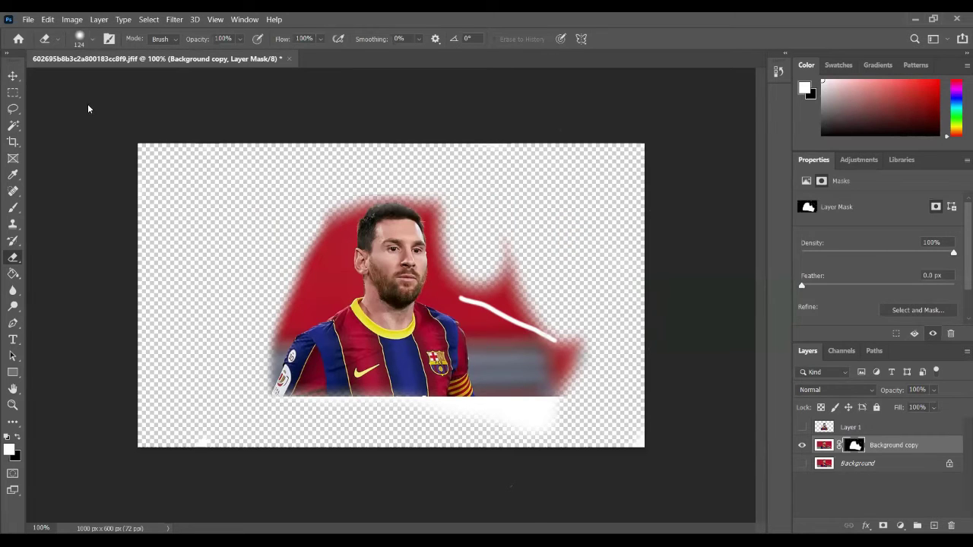
- Set the Eraser hardness to 78% and mask out the remaining background close around the player on the Background copy's layer mask
click(93, 38)
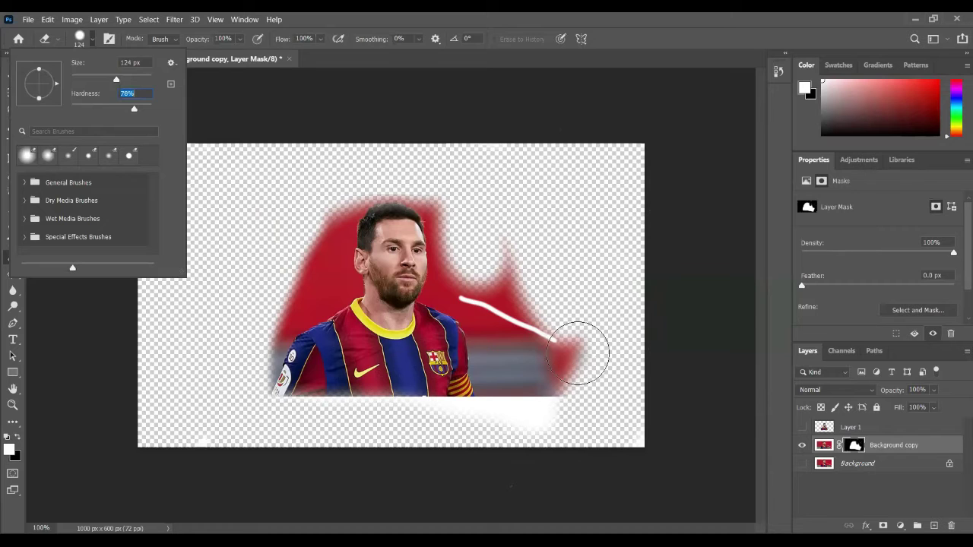
drag(580, 348, 521, 398)
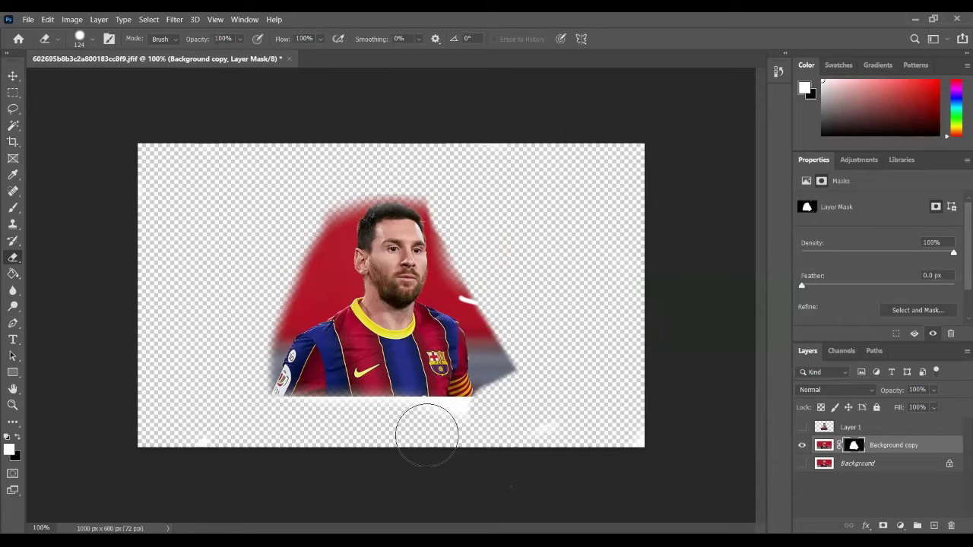
mouse_move(499, 417)
mouse_down()
mouse_move(510, 330)
mouse_move(492, 279)
mouse_move(473, 266)
mouse_move(455, 277)
mouse_move(466, 259)
mouse_move(428, 170)
mouse_up()
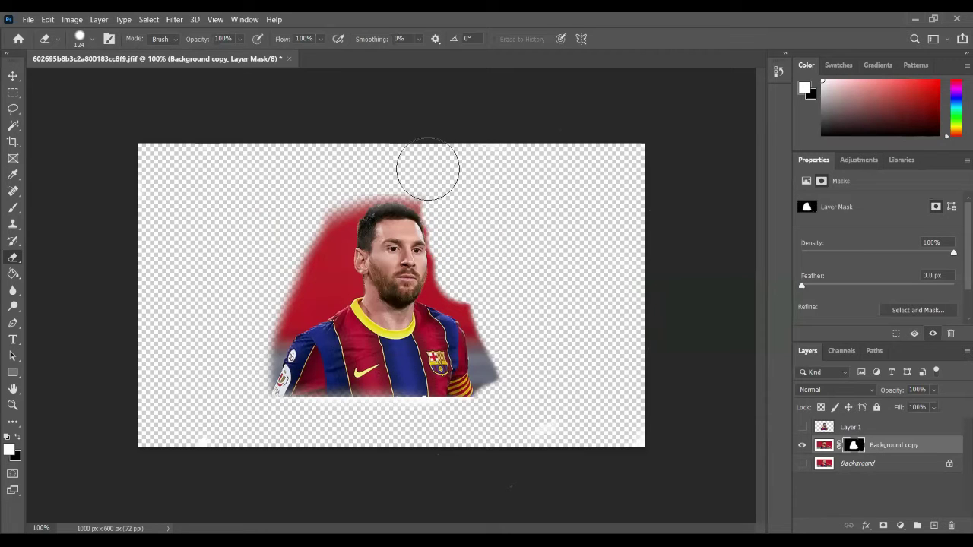
mouse_move(324, 213)
mouse_down()
mouse_move(317, 287)
mouse_move(259, 327)
mouse_move(235, 429)
mouse_up()
mouse_move(510, 398)
mouse_down()
mouse_move(501, 329)
mouse_move(486, 302)
mouse_move(454, 293)
mouse_move(467, 280)
mouse_move(457, 271)
mouse_up()
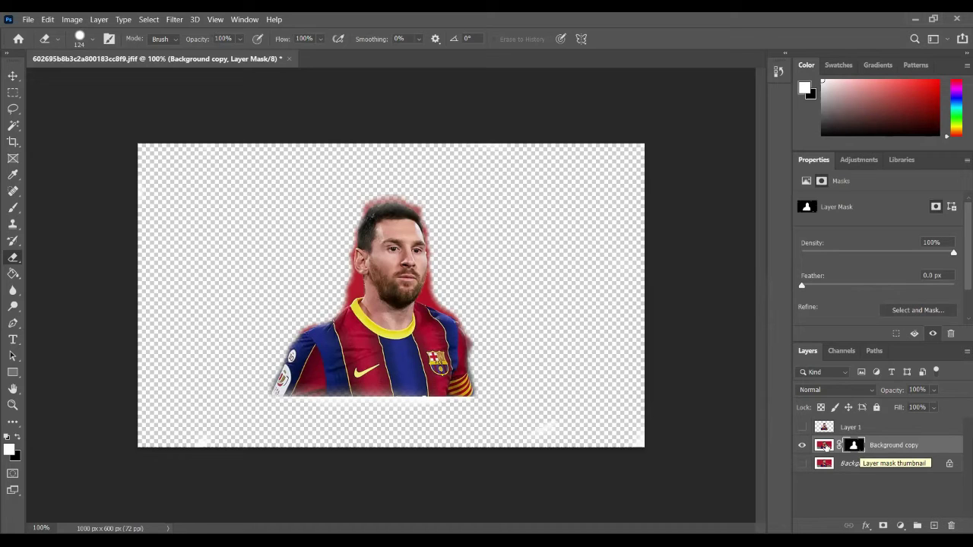
- Delete the layer mask from the Background copy layer
click(826, 446)
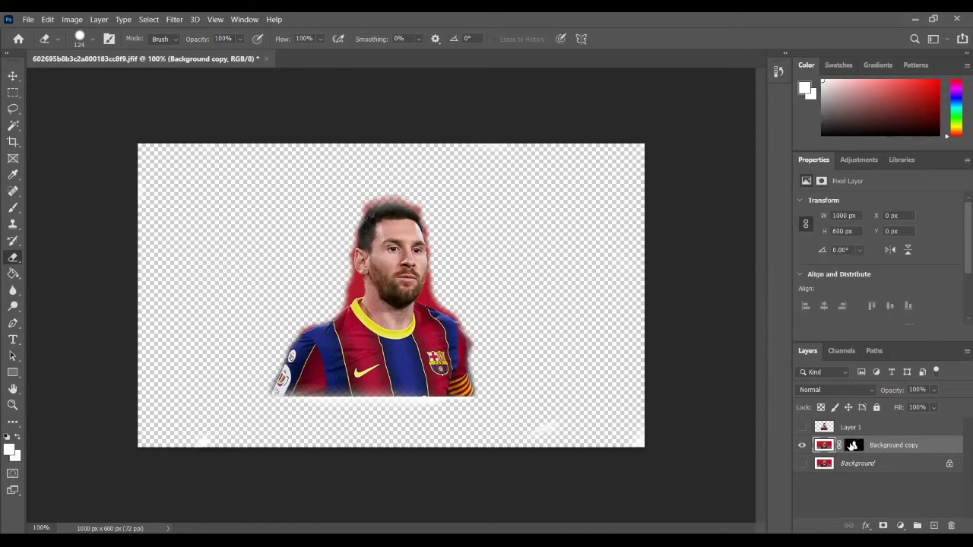
click(852, 447)
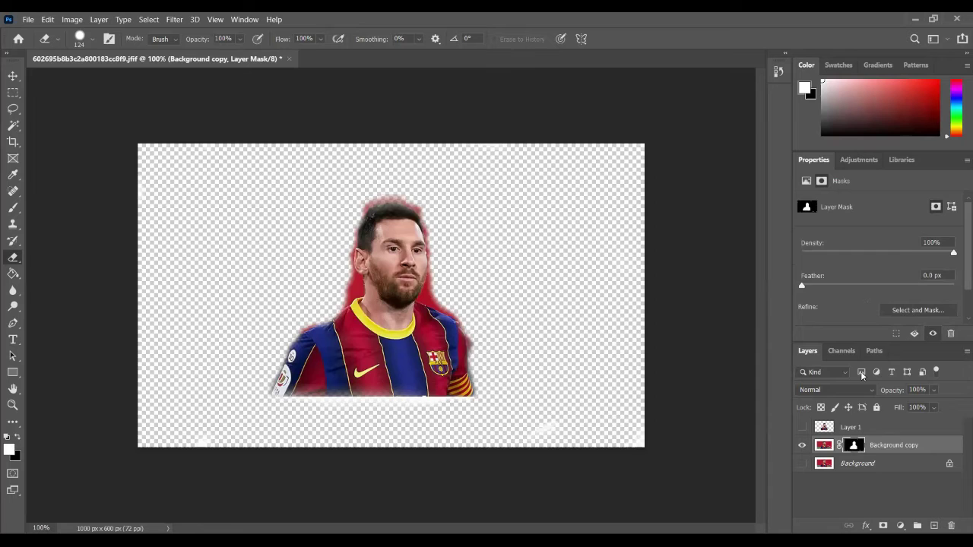
right_click(854, 445)
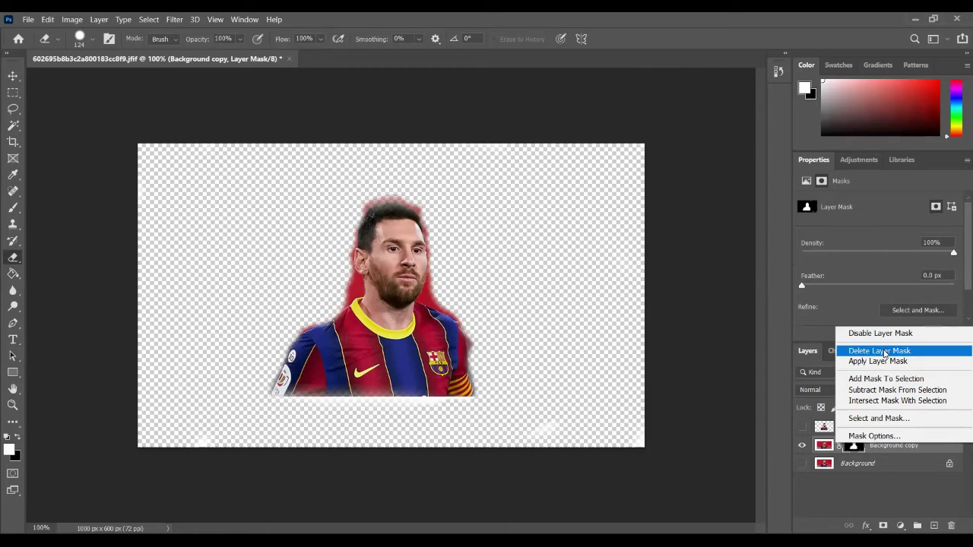
key(Return)
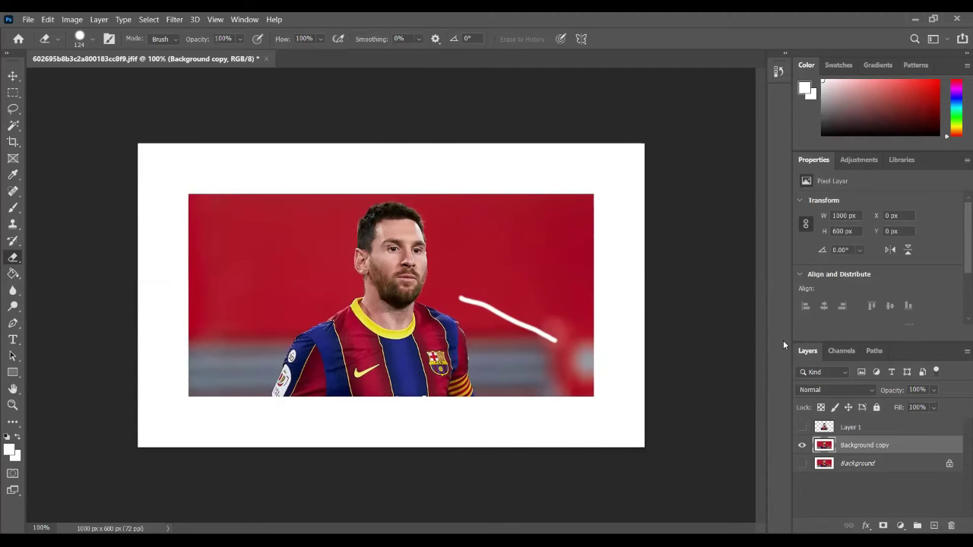
click(842, 388)
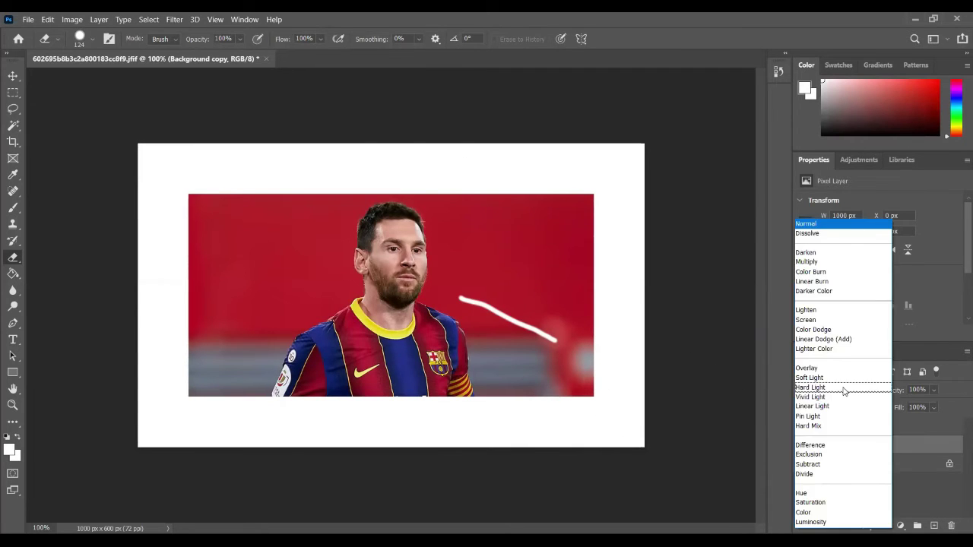
click(678, 362)
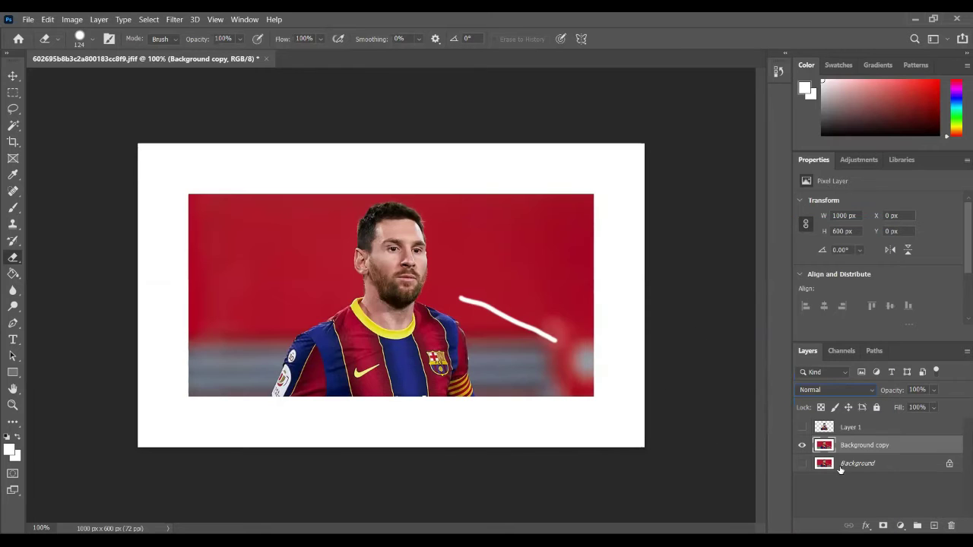
click(835, 429)
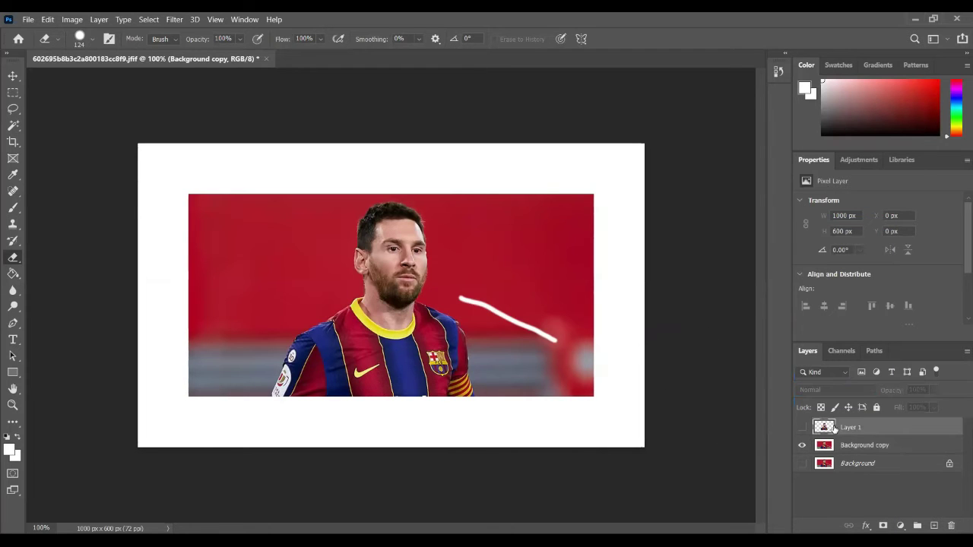
click(873, 445)
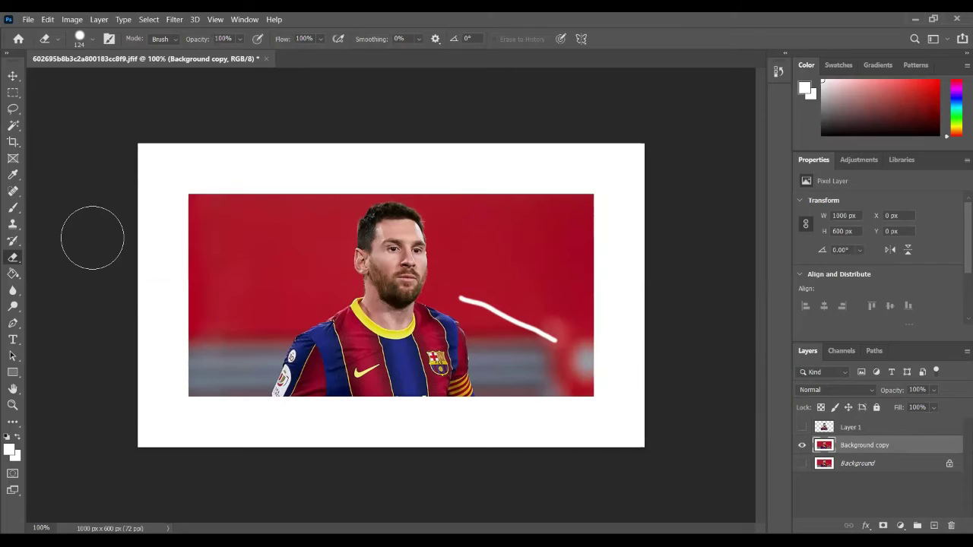
- Draw a horizontal text box about 444 × 75 px across the photo's lower edge and clear its placeholder text
click(852, 428)
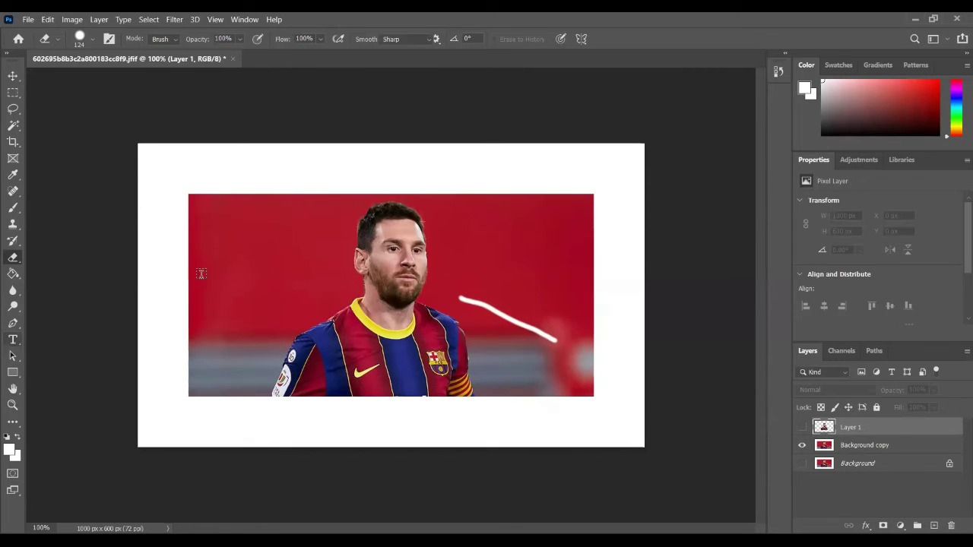
click(13, 339)
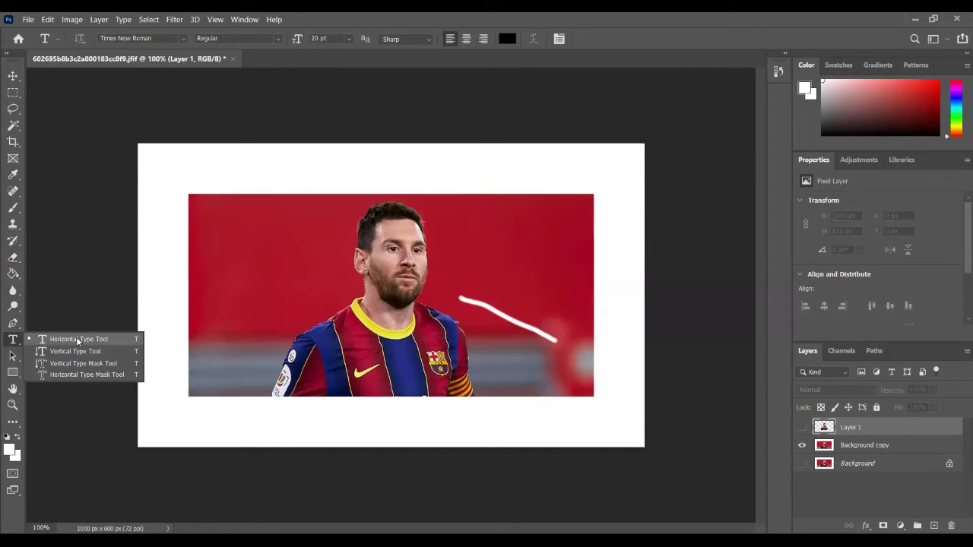
click(77, 340)
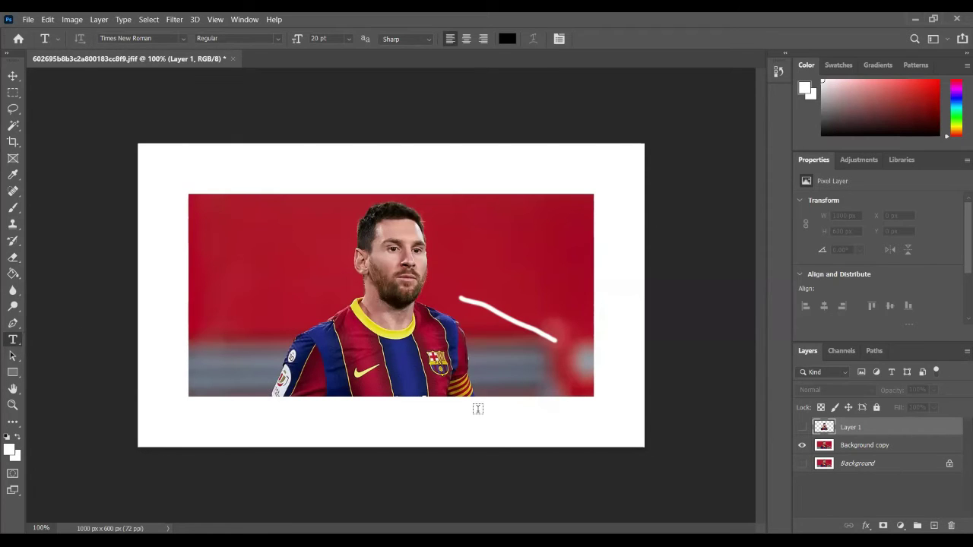
drag(498, 426, 274, 390)
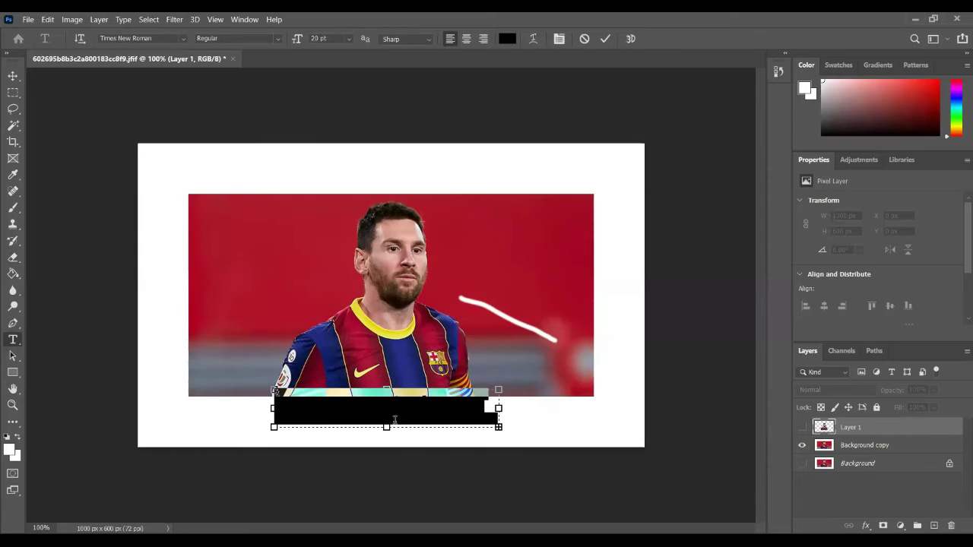
key(BackSpace)
key(ctrl+z)
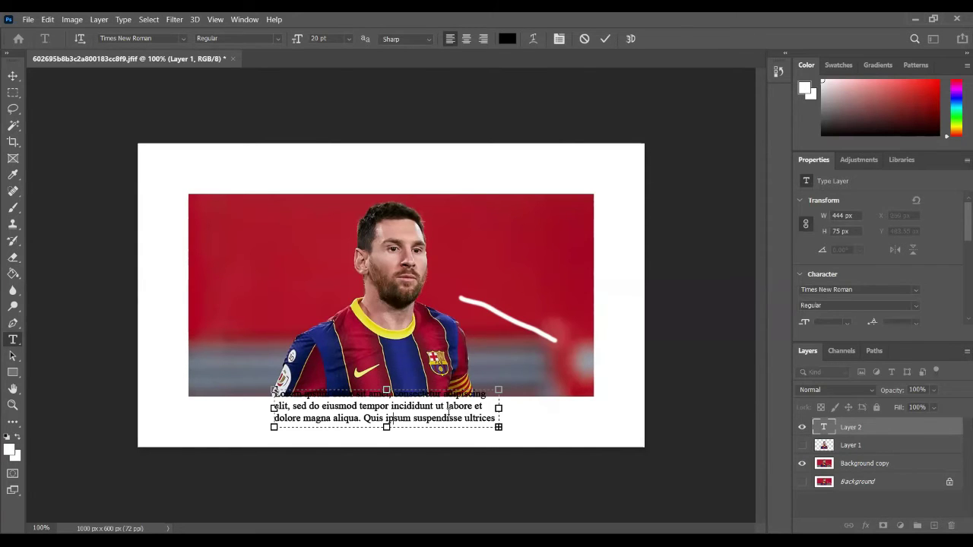
key(ctrl+a)
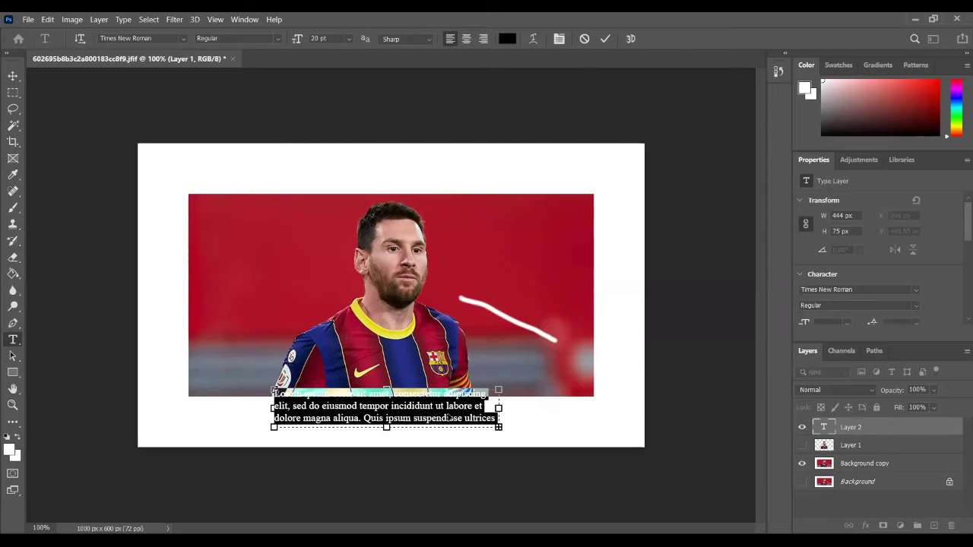
key(BackSpace)
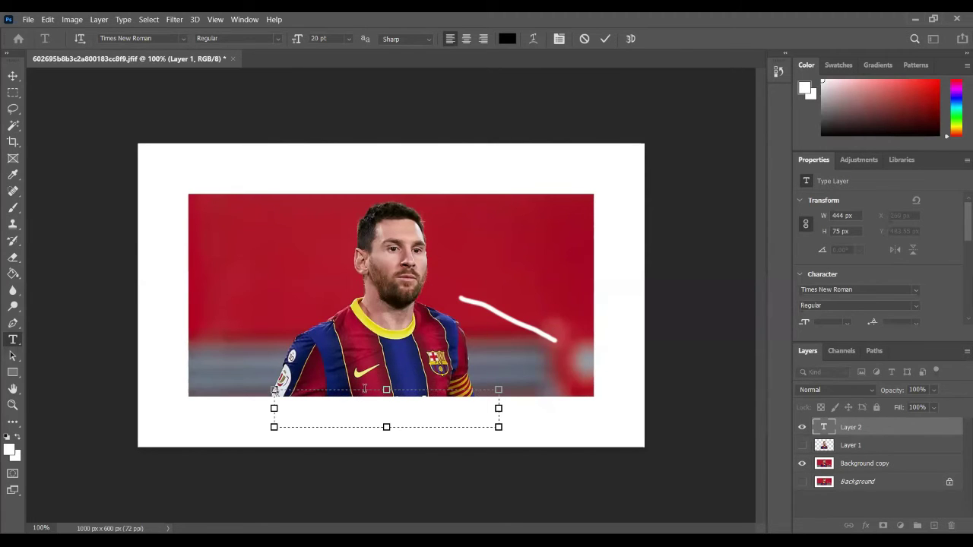
- Delete the empty text layer above Layer 1
click(13, 76)
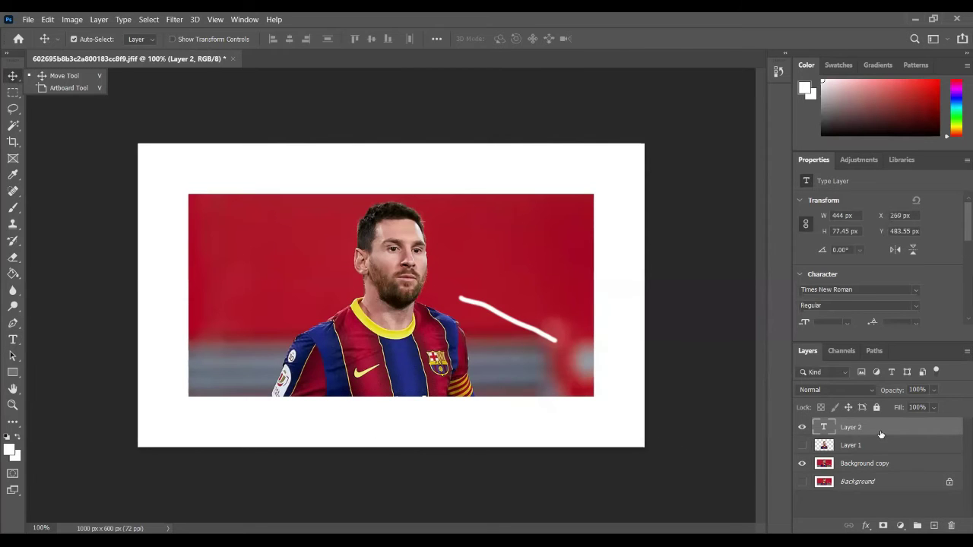
click(365, 410)
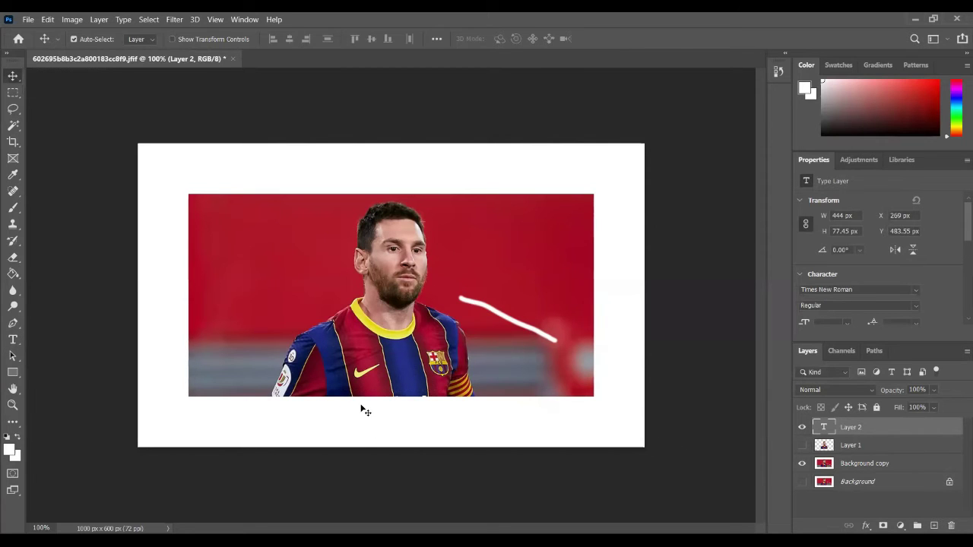
click(364, 339)
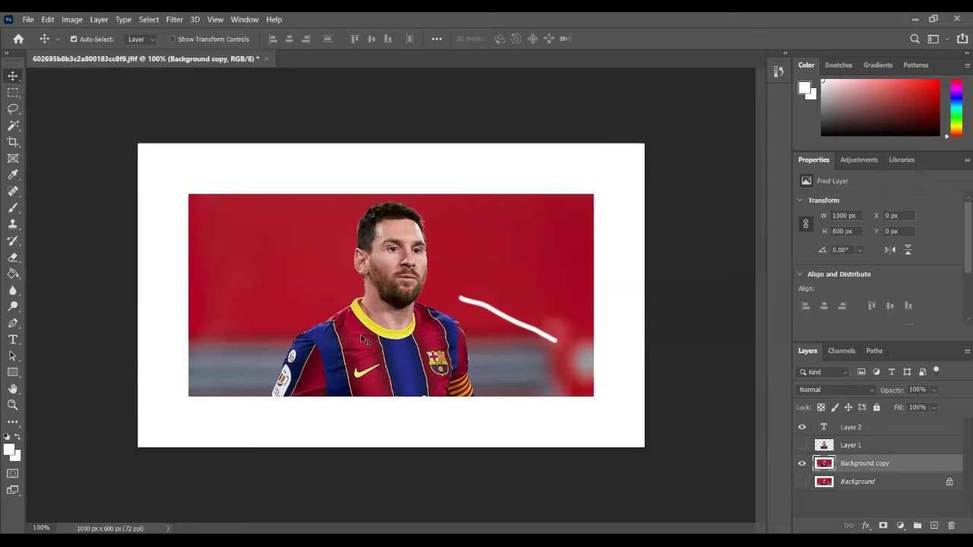
click(845, 431)
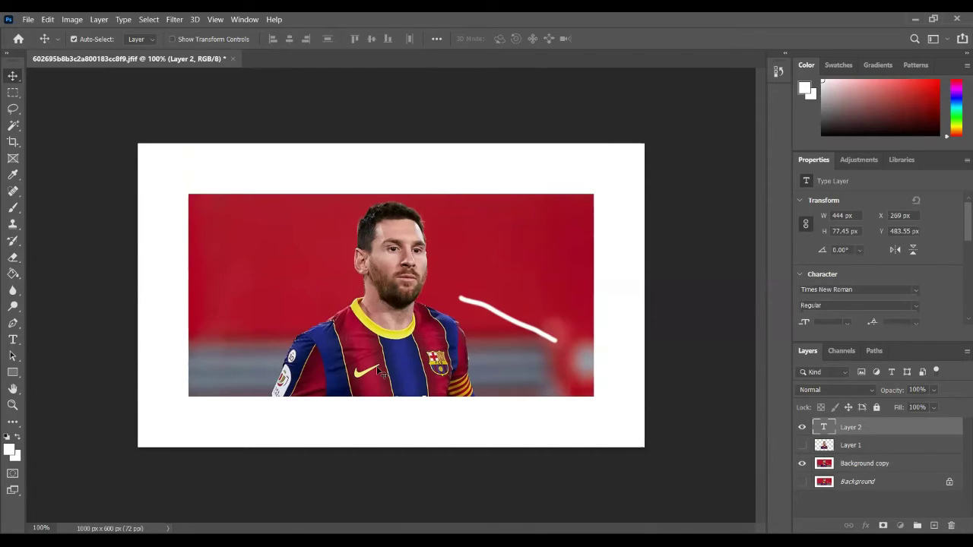
key(Delete)
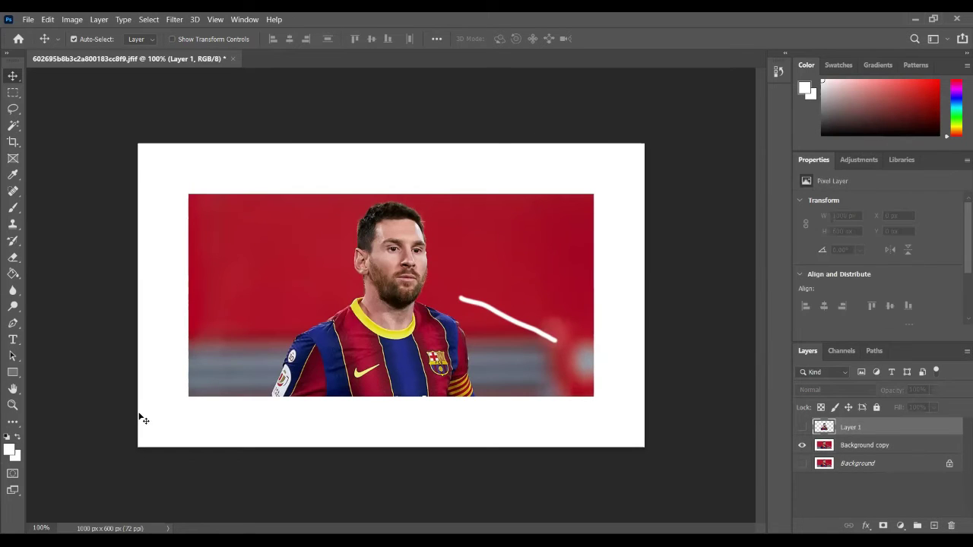
- Draw a horizontal text box about 417 × 81 px over the player's chest and clear its placeholder text
drag(12, 337, 70, 341)
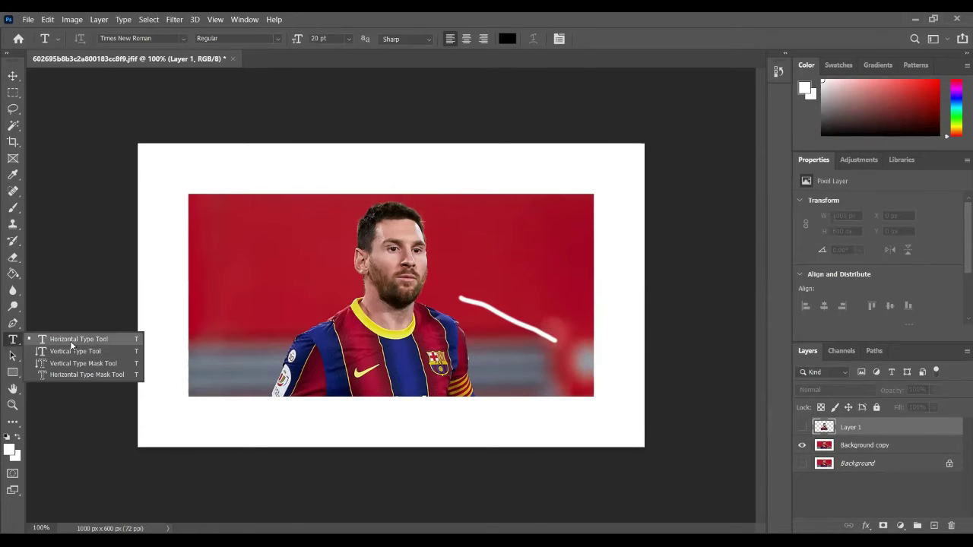
click(283, 336)
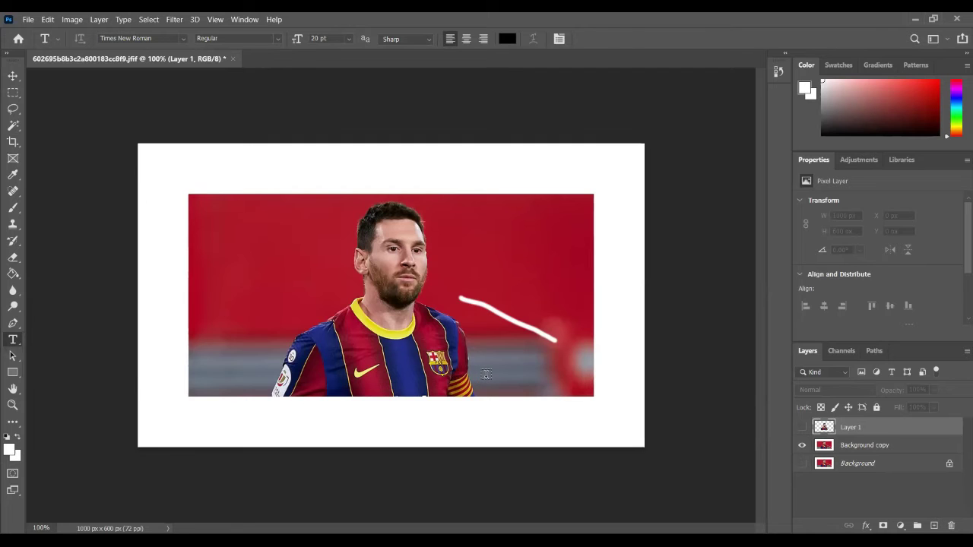
drag(485, 376, 275, 336)
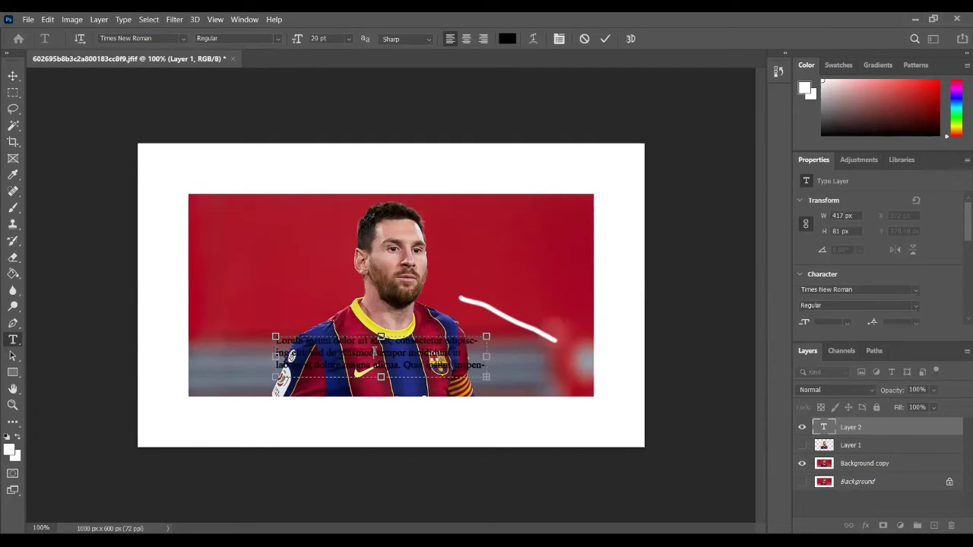
key(ctrl+a)
key(BackSpace)
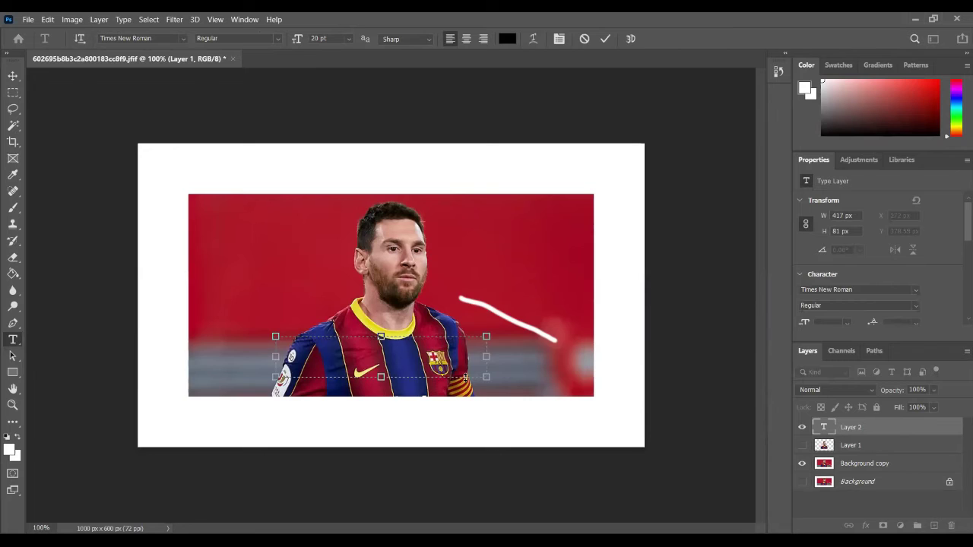
- Enter the text MESSI in the empty text box on the player's chest and commit it
text(MEME)
key(BackSpace)
key(BackSpace)
key(BackSpace)
text(SS)
key(BackSpace)
key(BackSpace)
text(ESS)
click(250, 83)
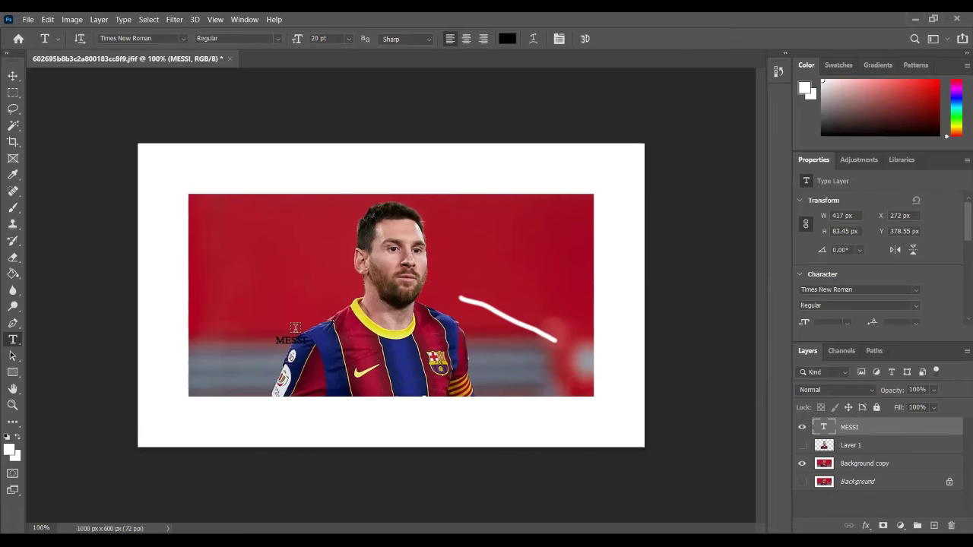
- Set the MESSI text to 60 pt and centre-align it in its text box
click(294, 338)
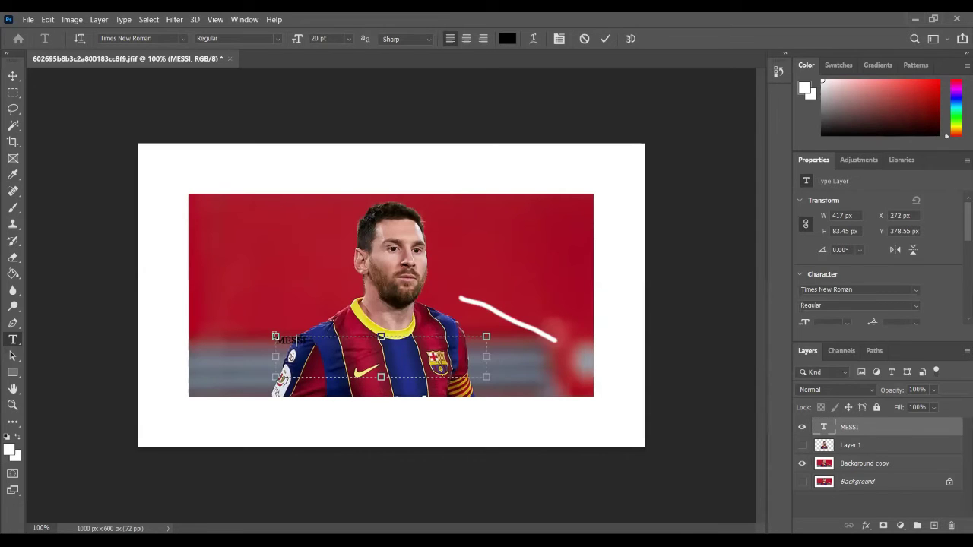
double_click(278, 339)
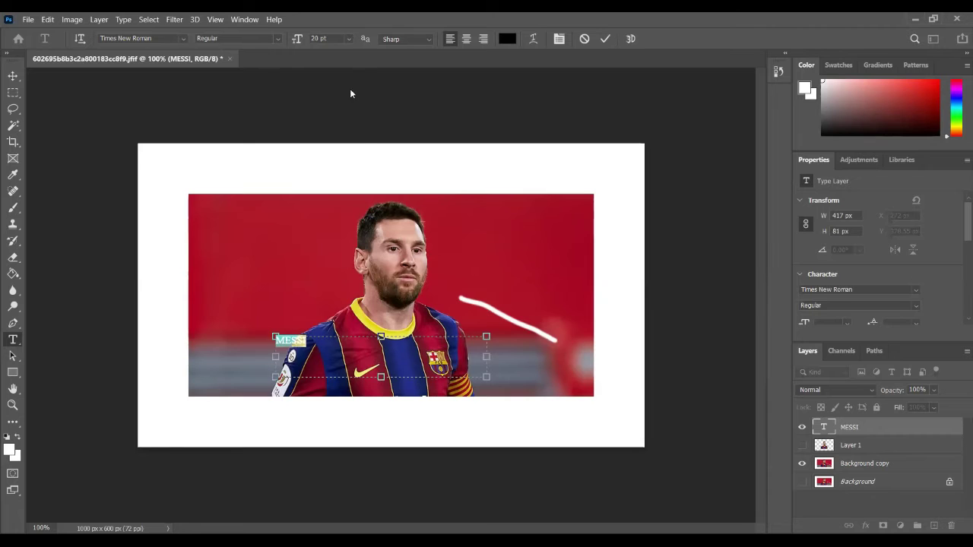
click(349, 38)
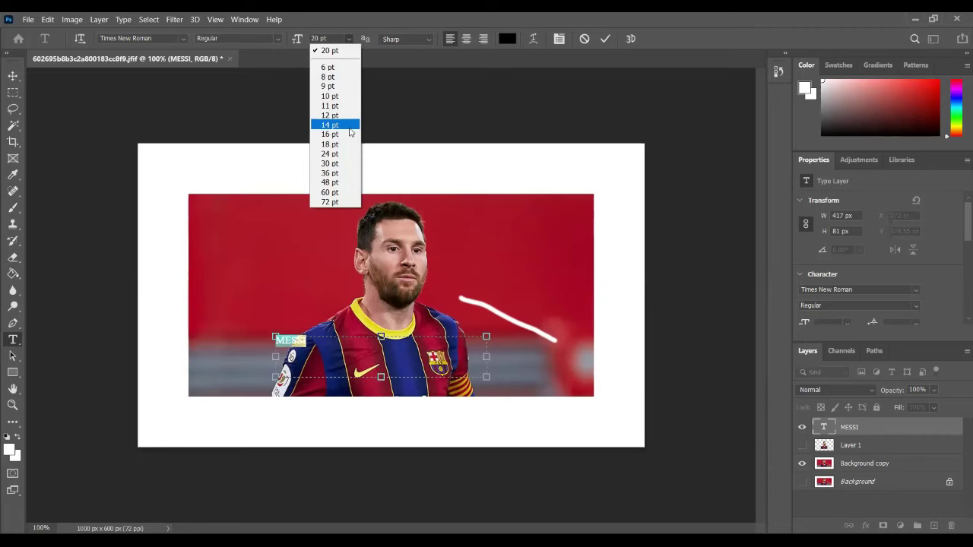
click(335, 193)
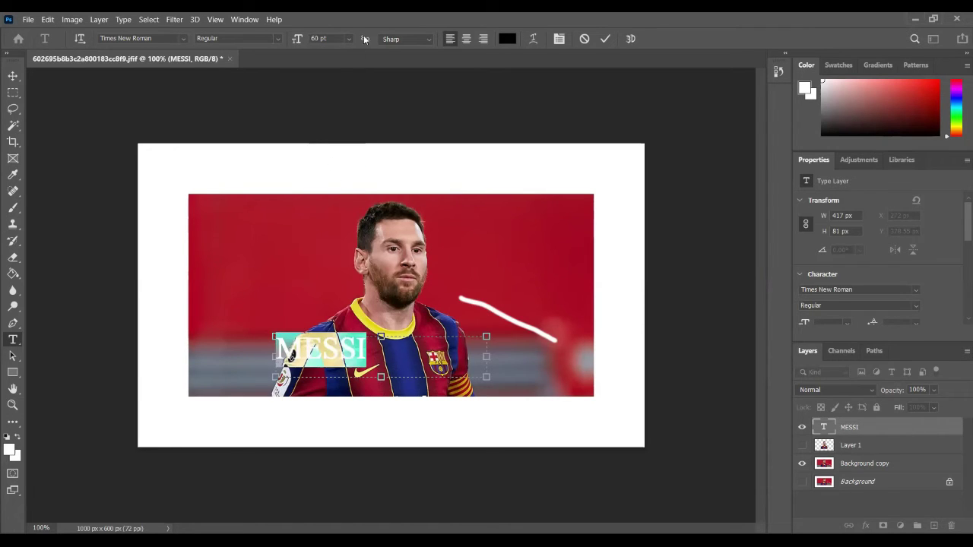
click(466, 38)
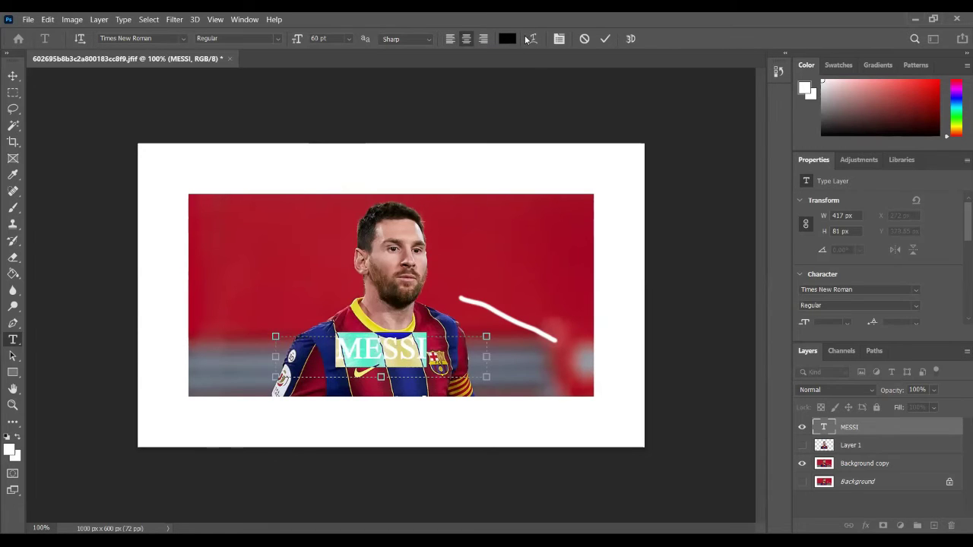
- Remove the faux bold style from the MESSI text and open the text warp settings, keeping the warp style at None
click(536, 39)
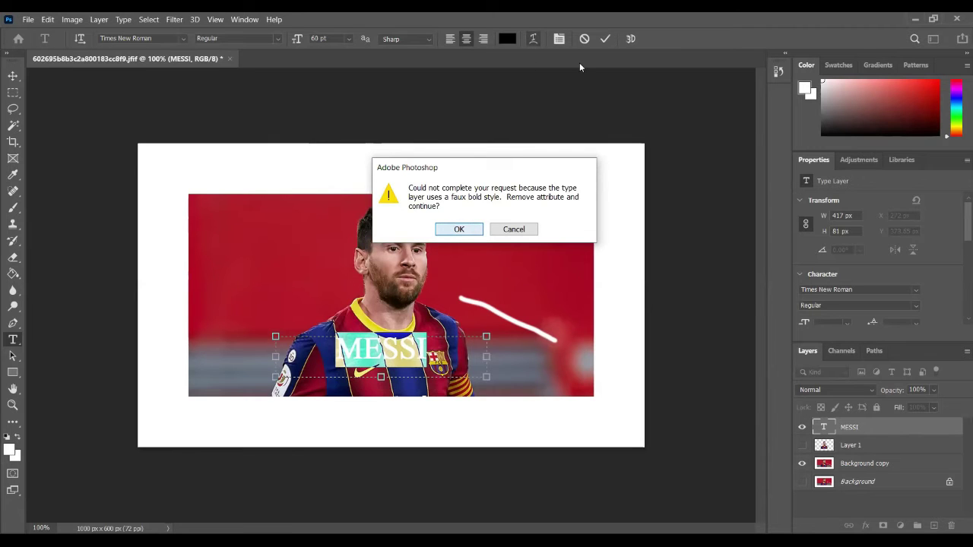
key(Return)
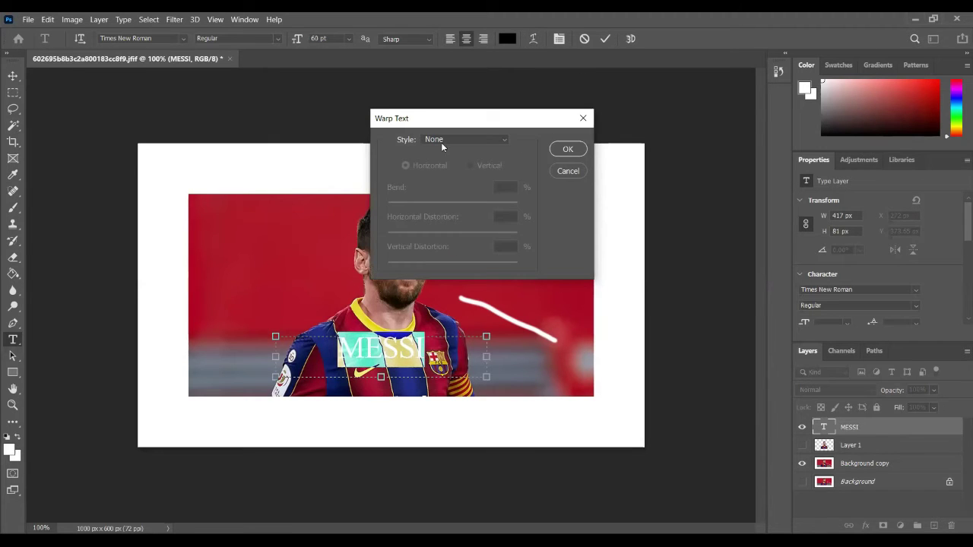
click(471, 139)
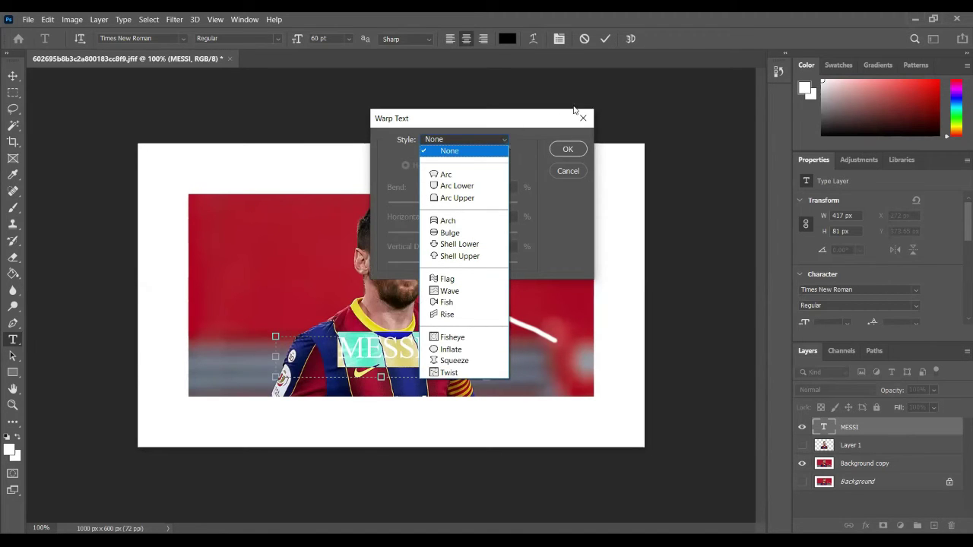
click(576, 148)
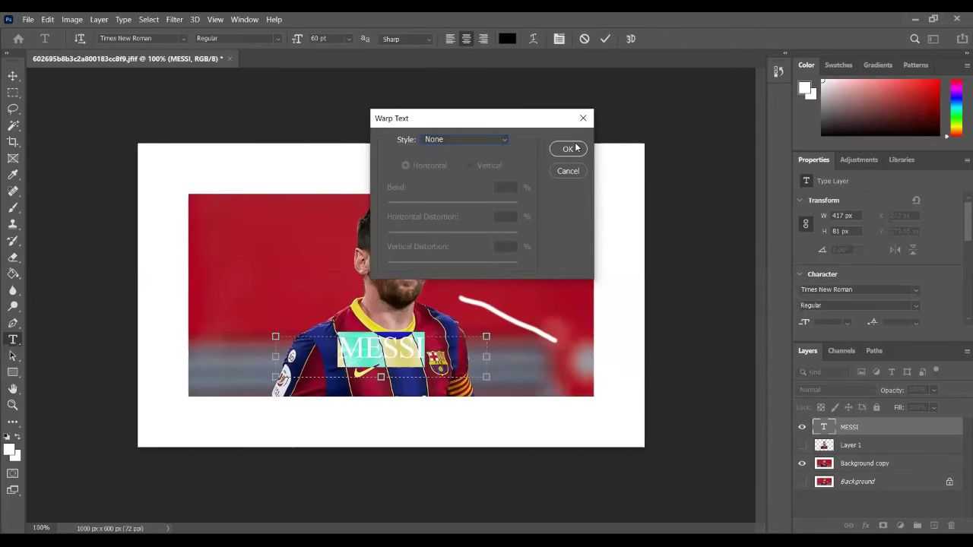
click(570, 148)
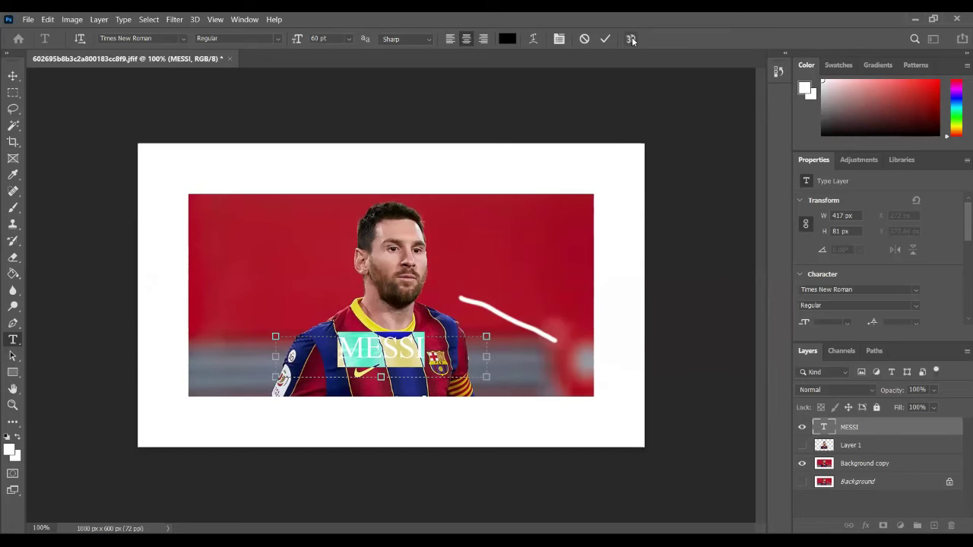
- Change the MESSI text's font to Bebas Neue Bold
click(278, 41)
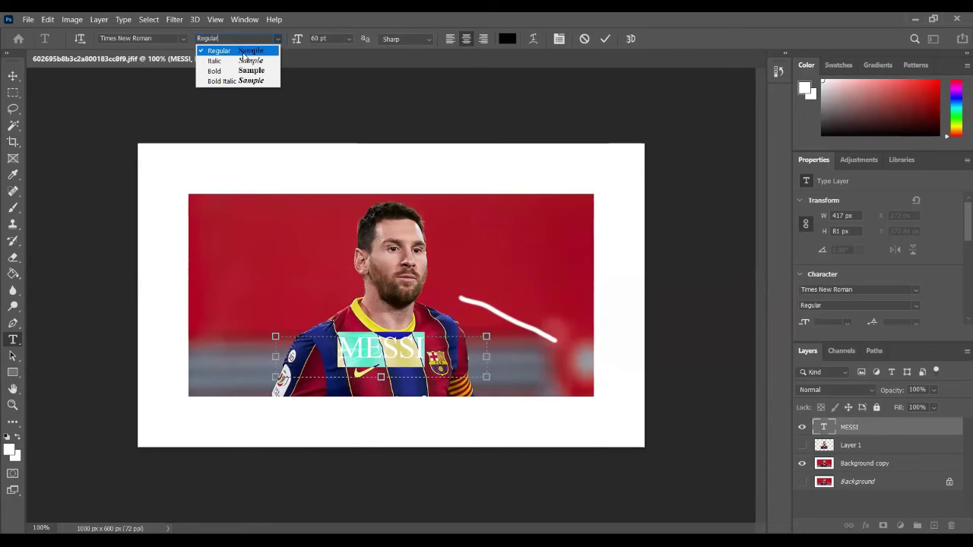
click(155, 38)
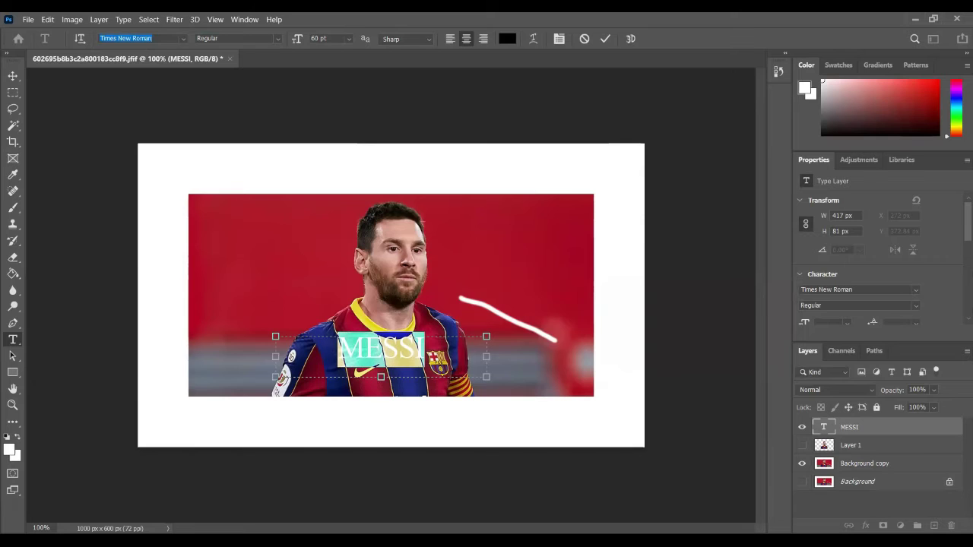
text(Beb)
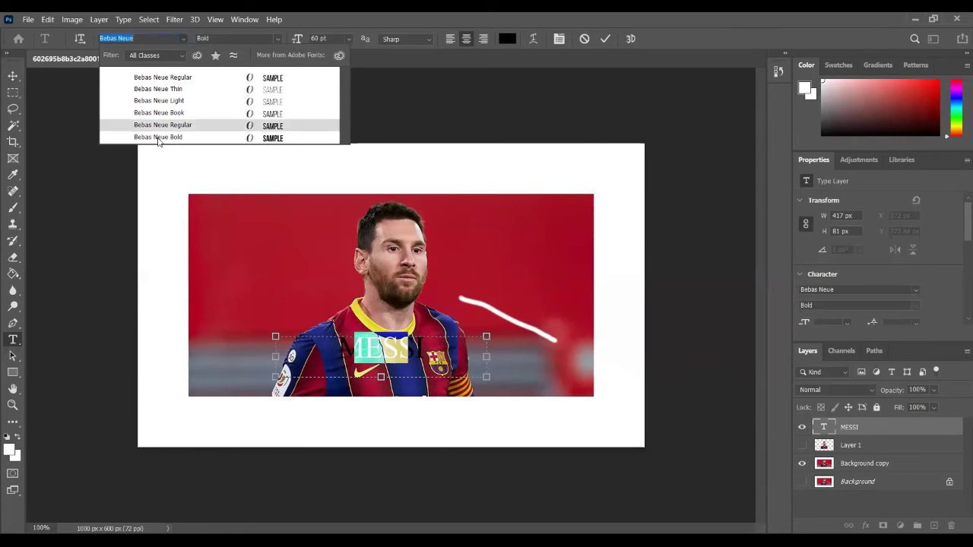
key(Escape)
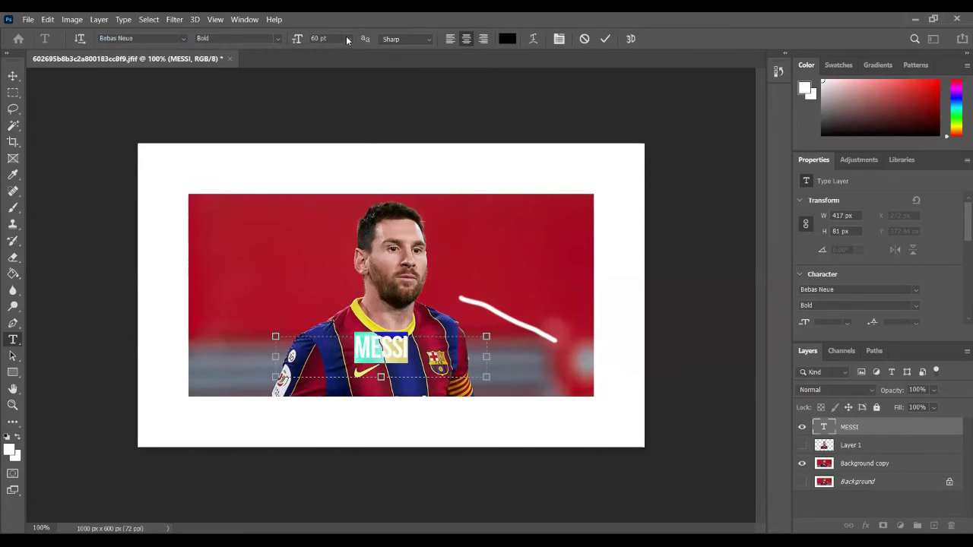
- Enlarge the MESSI text to 100 pt and commit the edit
key(ctrl+shift+period)
key(ctrl+shift+period)
key(ctrl+shift+period)
key(ctrl+shift+period)
key(ctrl+shift+period)
key(ctrl+shift+period)
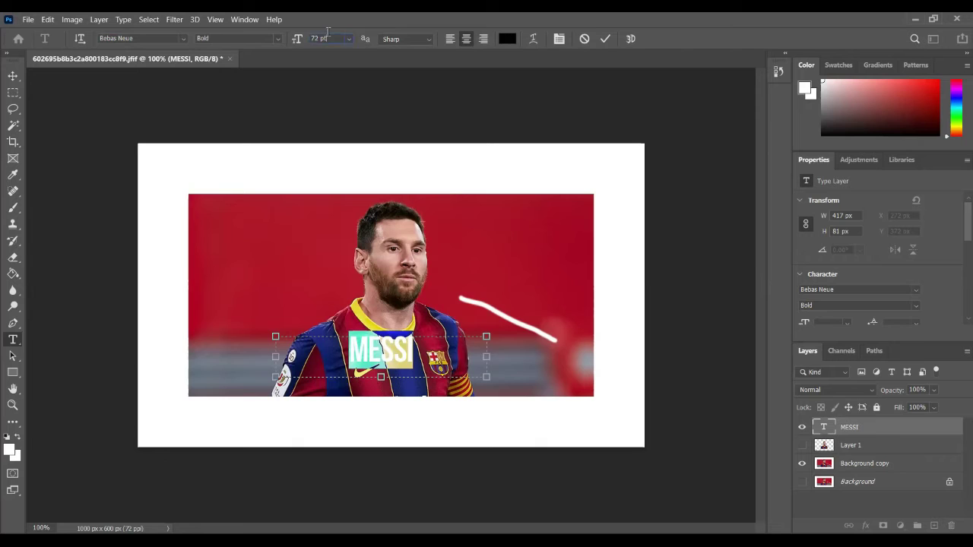
text(7)
key(BackSpace)
text(100)
key(Return)
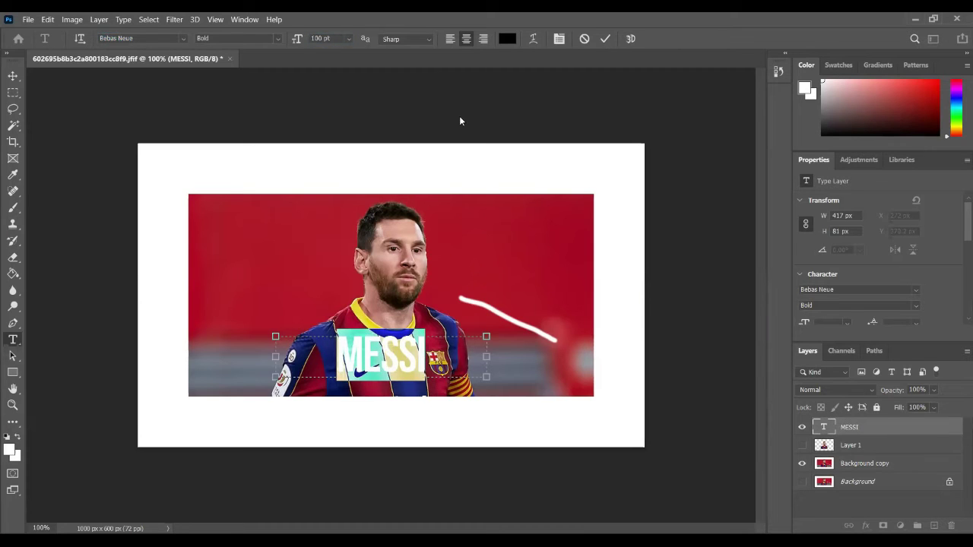
click(866, 427)
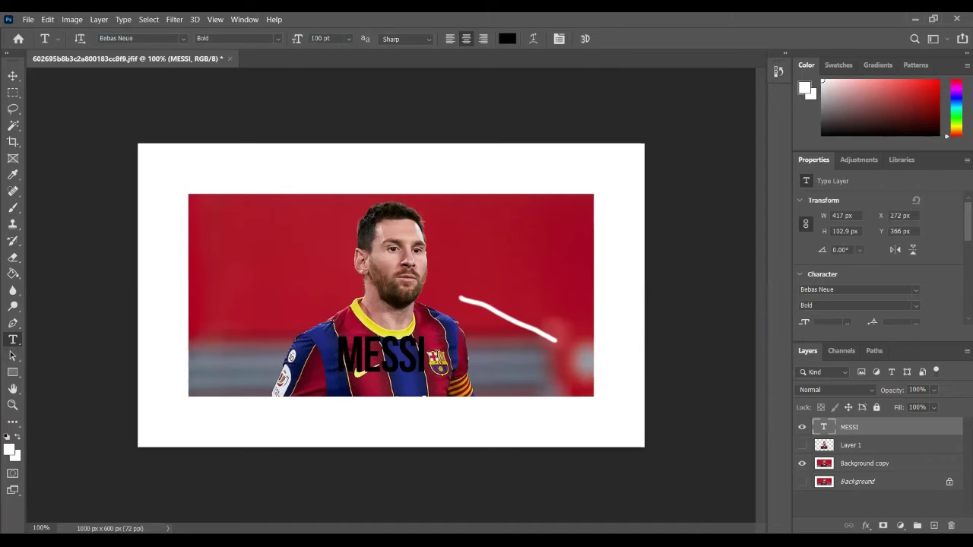
- Colour the whole MESSI text white (#ffffff) and commit the change
click(429, 351)
key(ctrl+a)
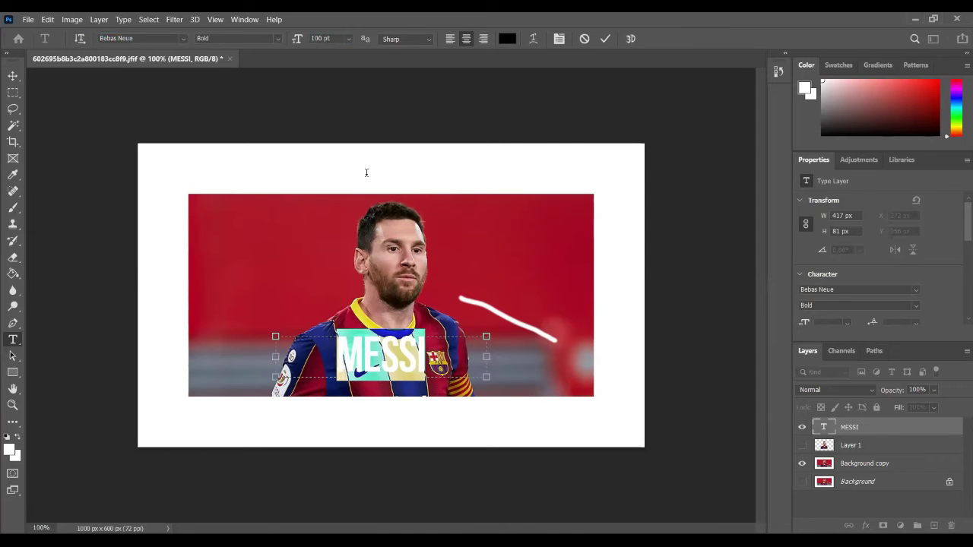
click(511, 40)
text(ffffff)
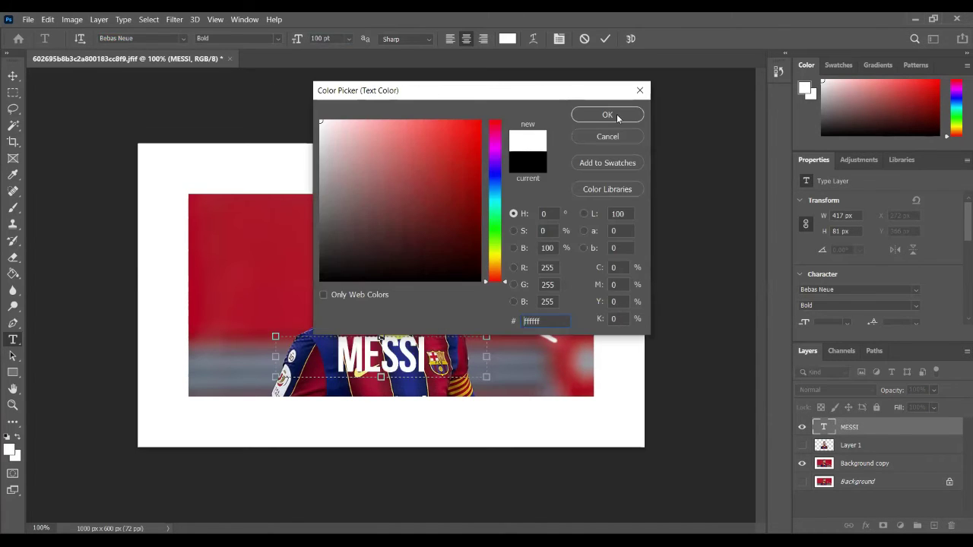
key(Return)
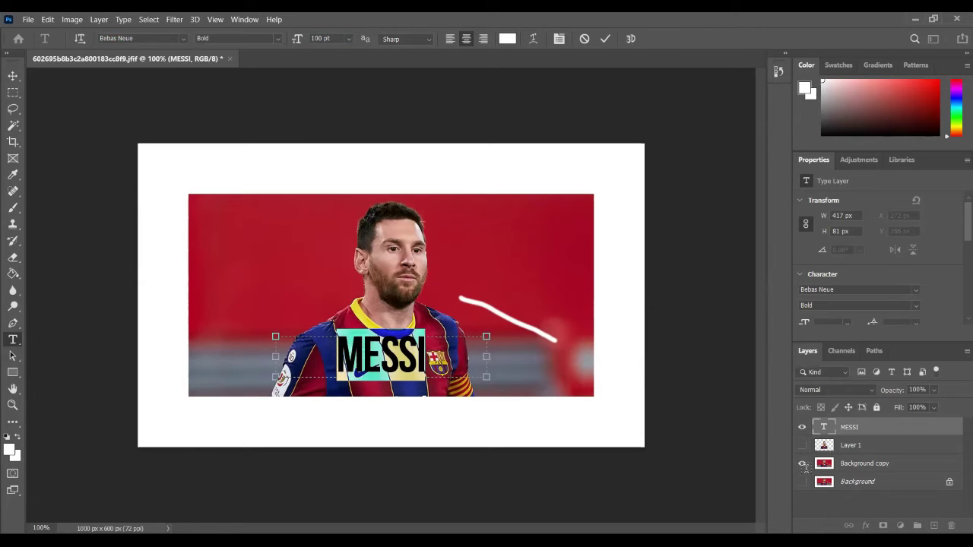
key(ctrl+Return)
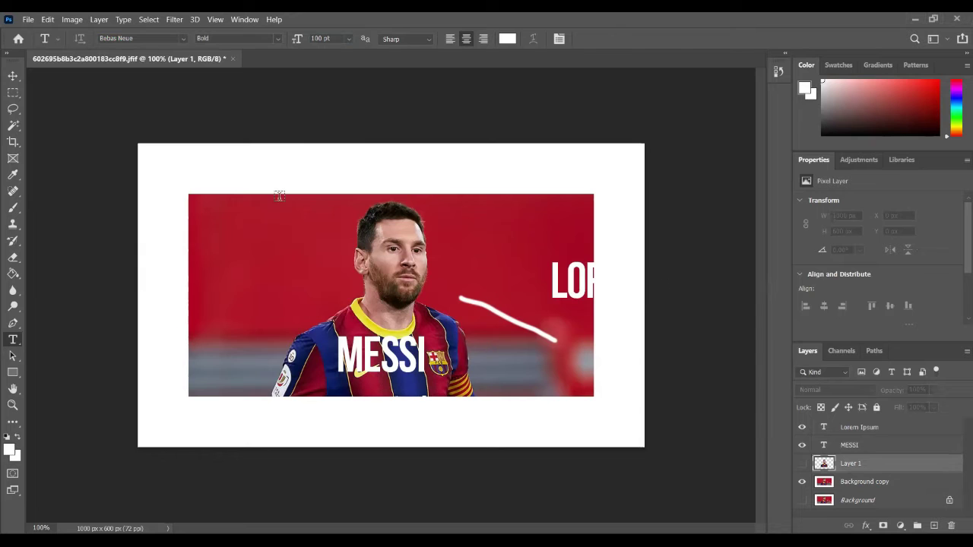
- Clear the stray Lorem Ipsum placeholder text beside the player and discard its text layer
click(574, 277)
drag(549, 278, 741, 288)
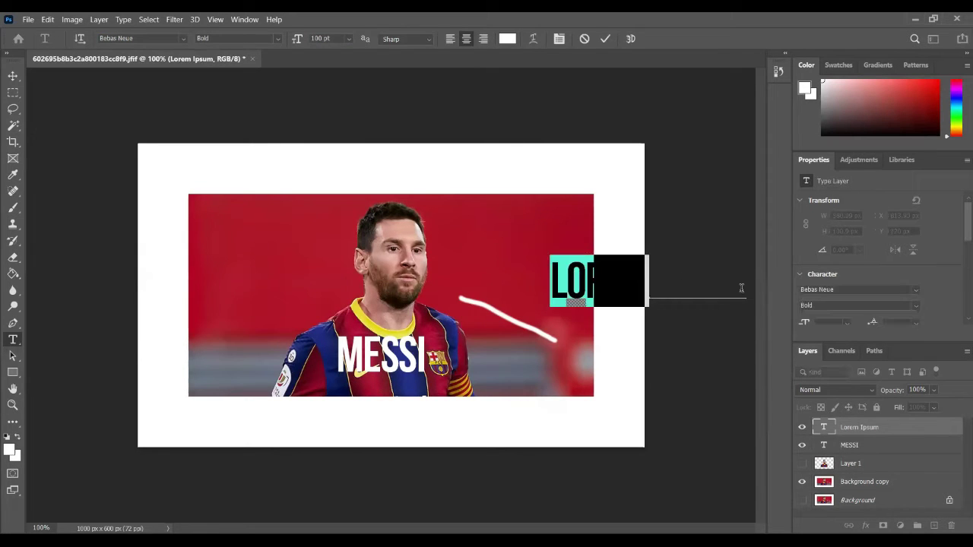
key(BackSpace)
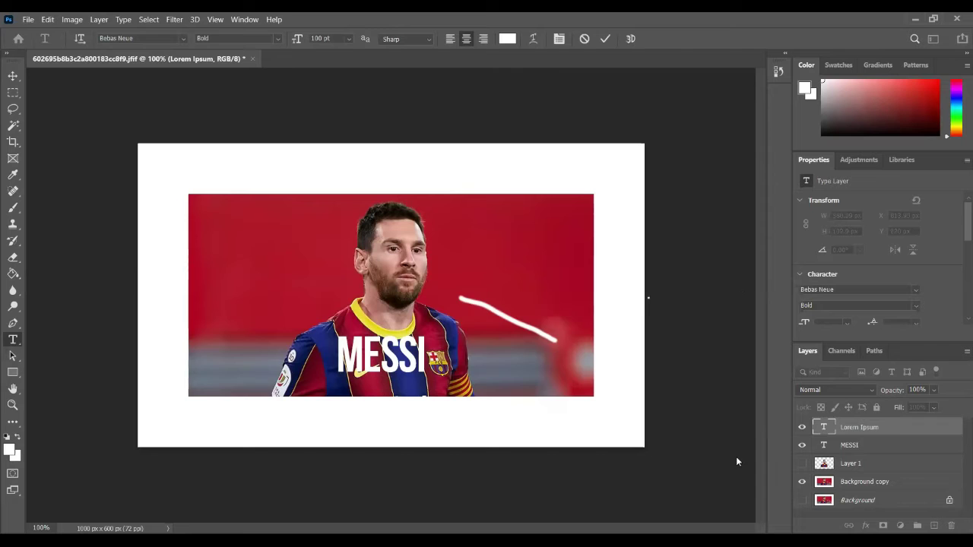
click(861, 431)
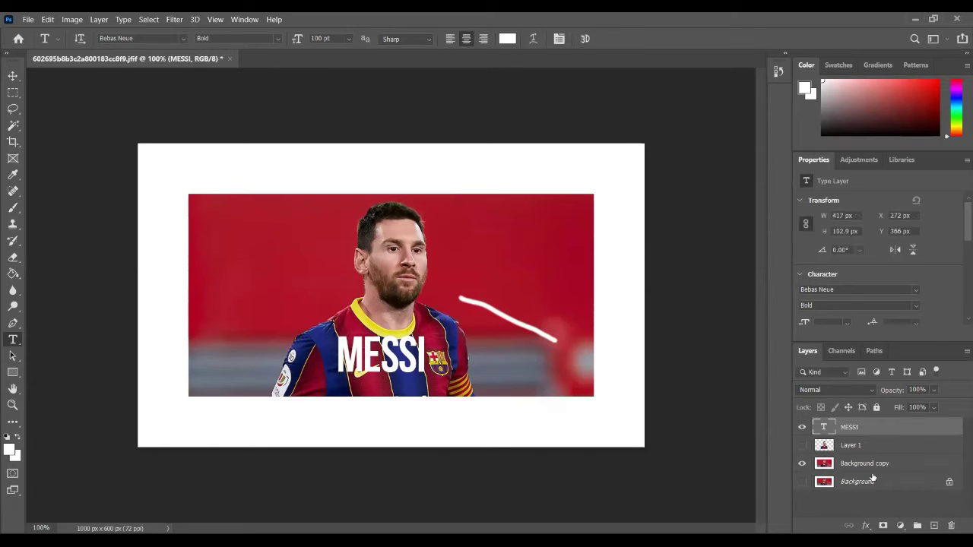
- Duplicate the Background layer and let the visible duplicate replace the old Background copy
key(alt+bracketleft)
click(872, 478)
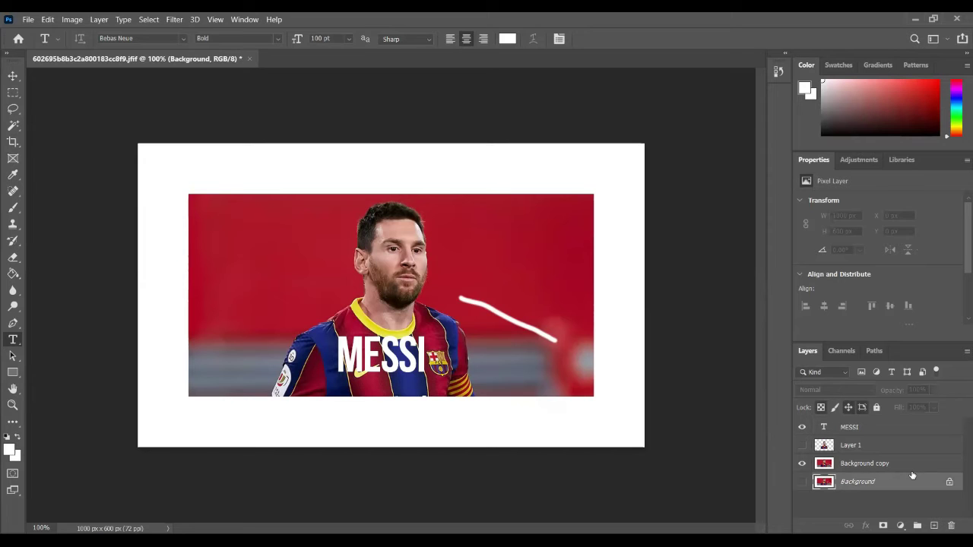
key(ctrl+j)
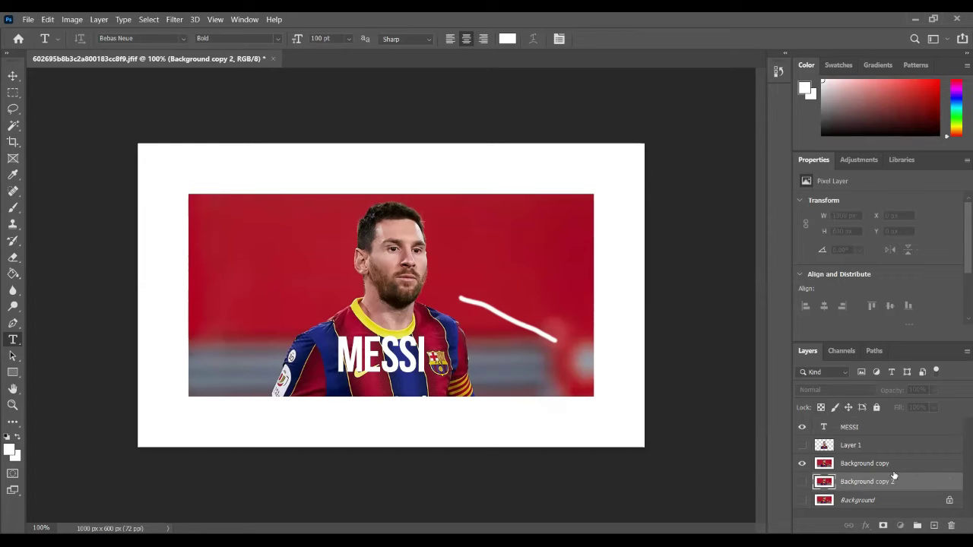
key(ctrl+e)
click(802, 464)
click(803, 466)
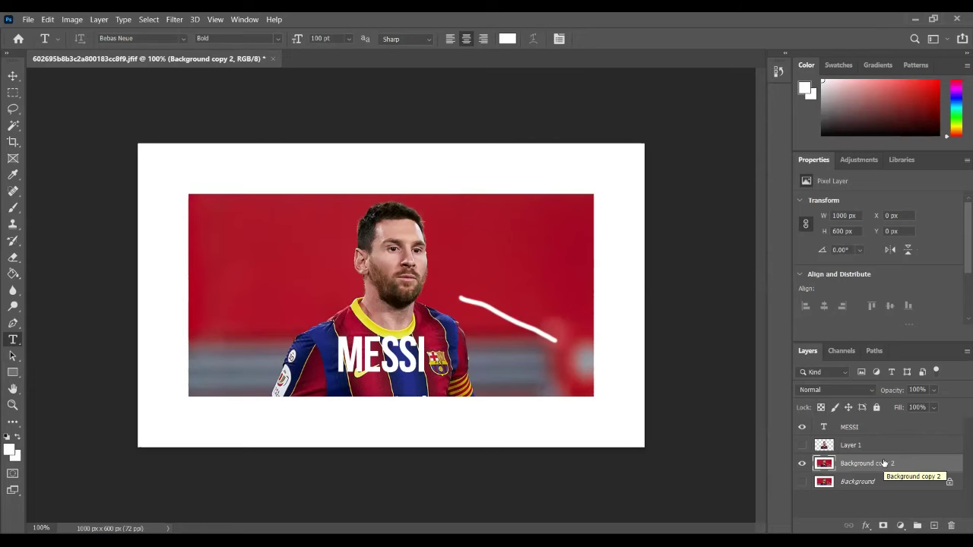
- Toggle Layer 1's visibility on and off, and try the MESSI layer below Background copy 2 before returning it to the top
click(802, 446)
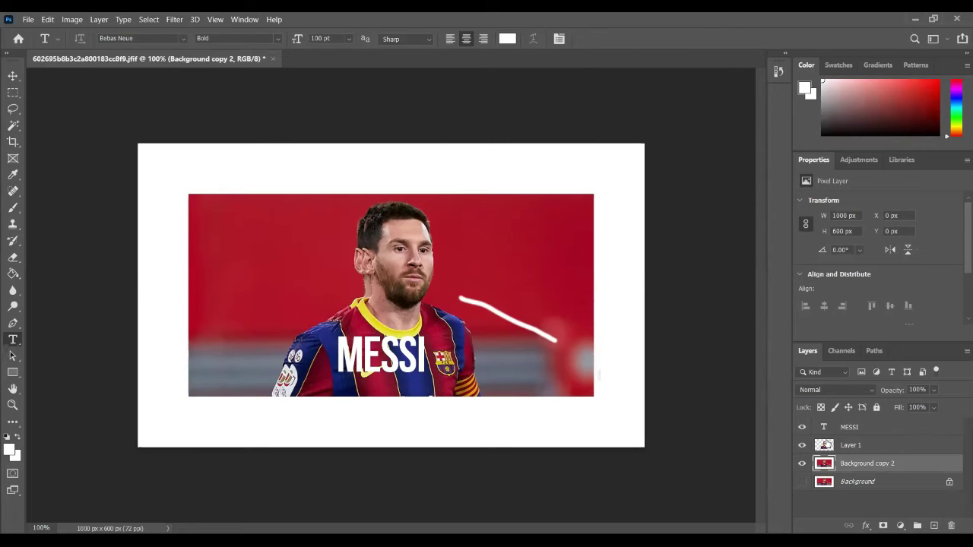
click(802, 445)
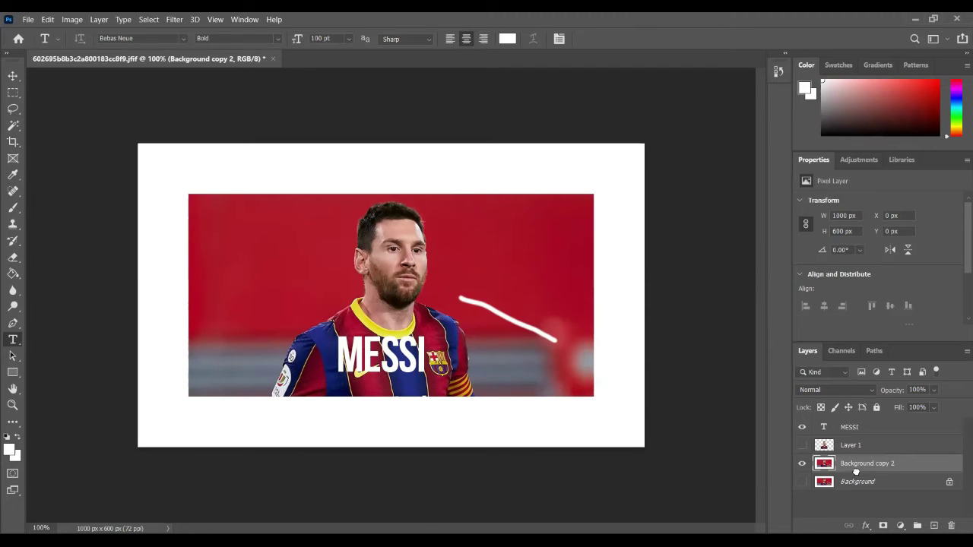
drag(858, 467, 863, 469)
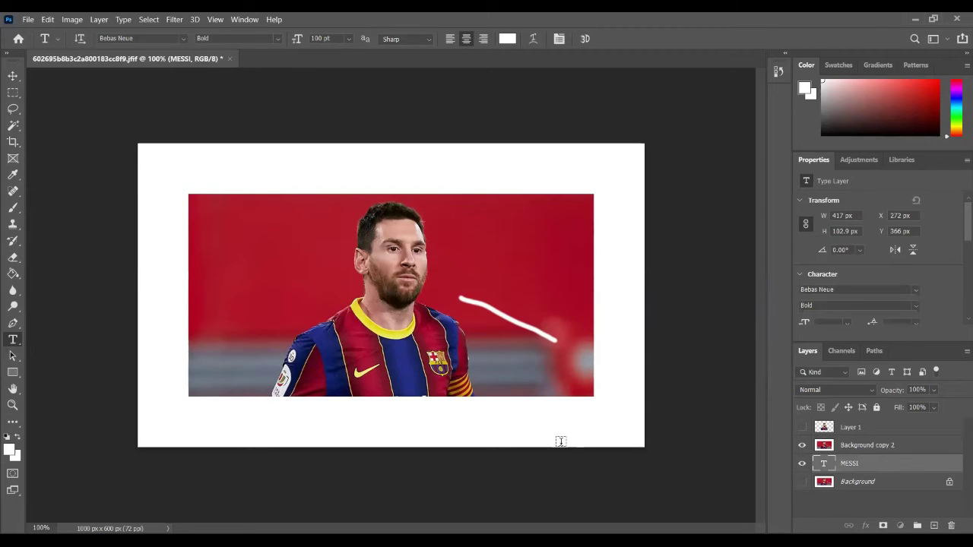
key(ctrl+shift+bracketright)
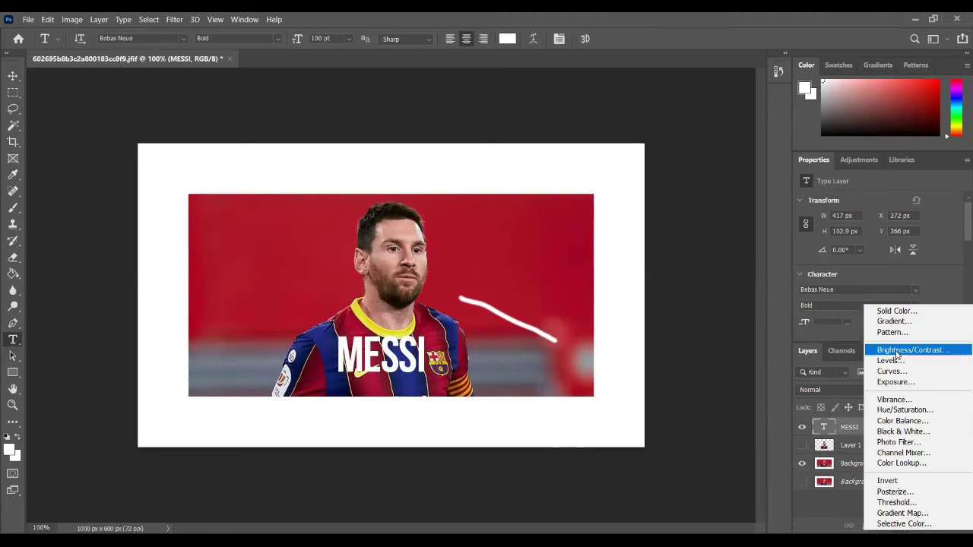
- Add a Brightness/Contrast adjustment layer above the MESSI text and raise its brightness to 24
click(897, 351)
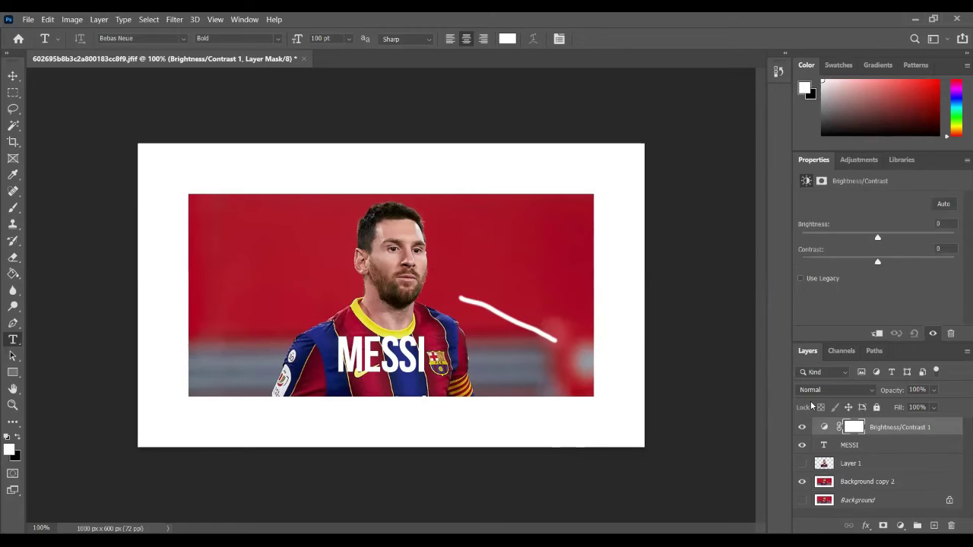
drag(878, 238, 890, 238)
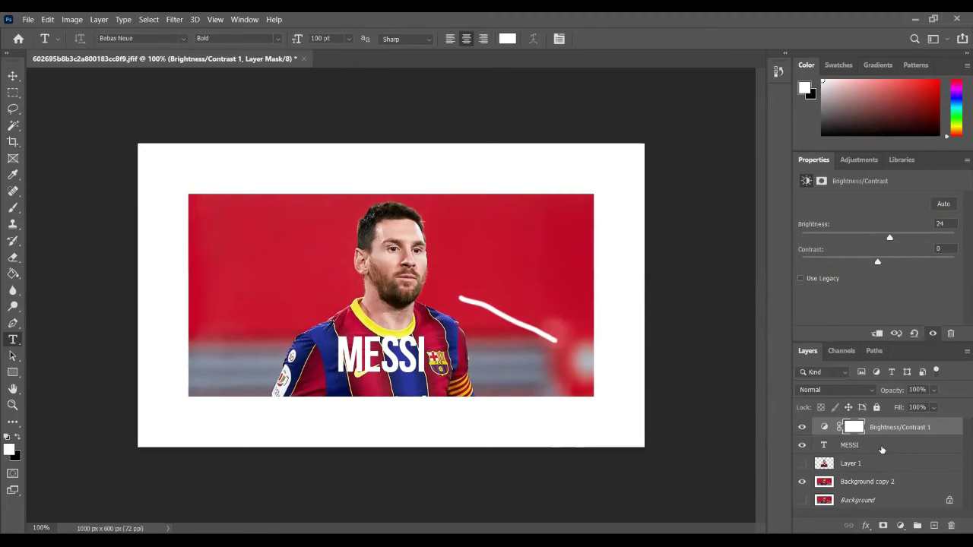
- Try the Brightness/Contrast layer directly above Background, and return it to the top of the layer stack
click(878, 504)
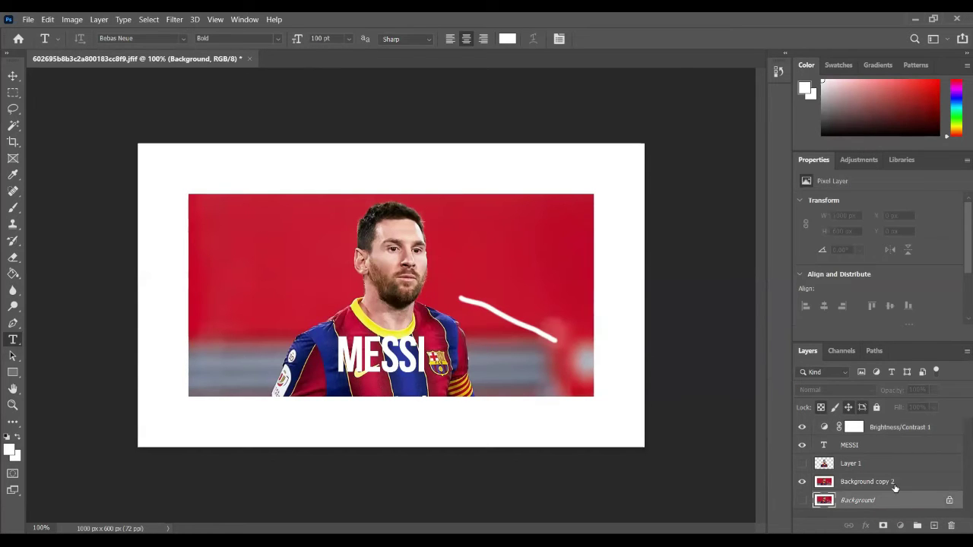
click(820, 432)
key(ctrl+shift+bracketleft)
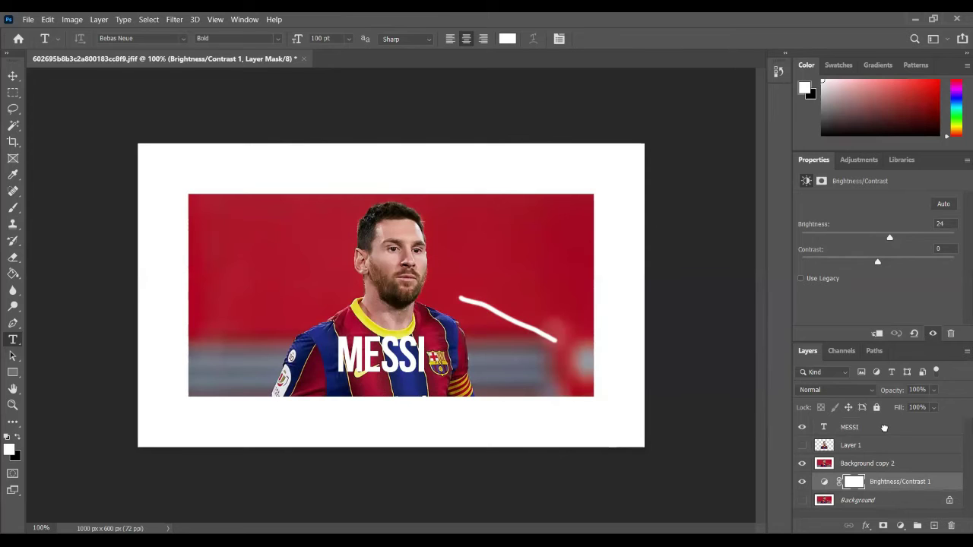
key(ctrl+shift+bracketright)
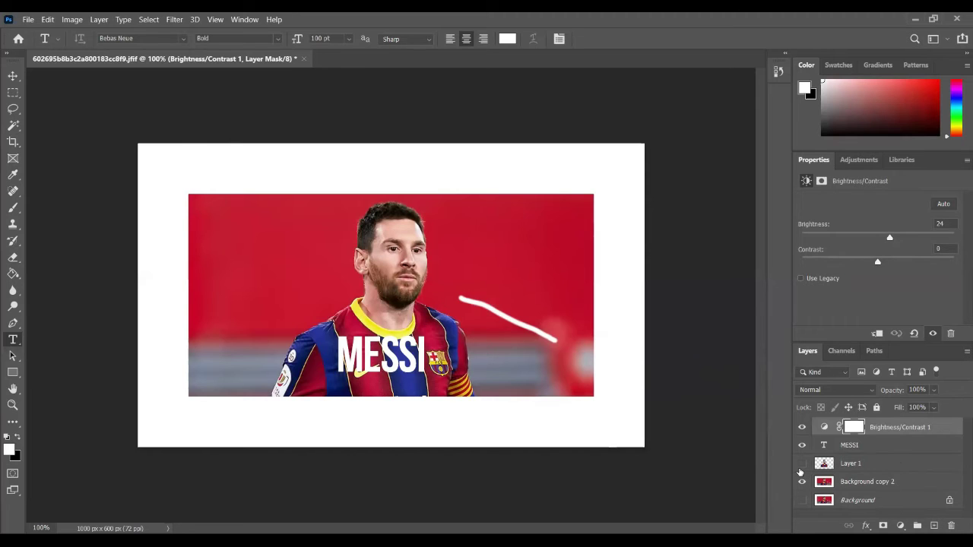
- Delete the hidden Layer 1 and make the Brightness/Contrast adjustment layer the only selected layer
click(852, 464)
key(Delete)
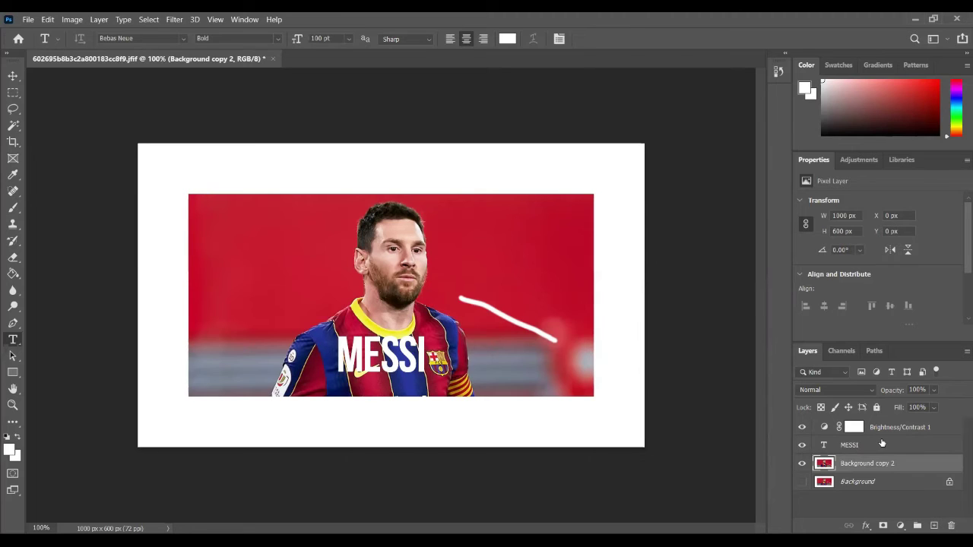
click(940, 428)
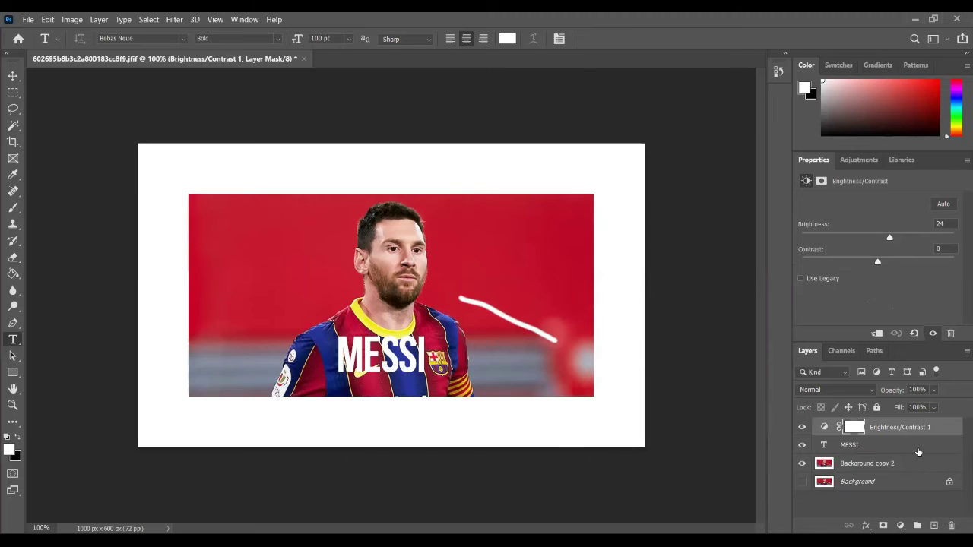
ctrl+click(917, 450)
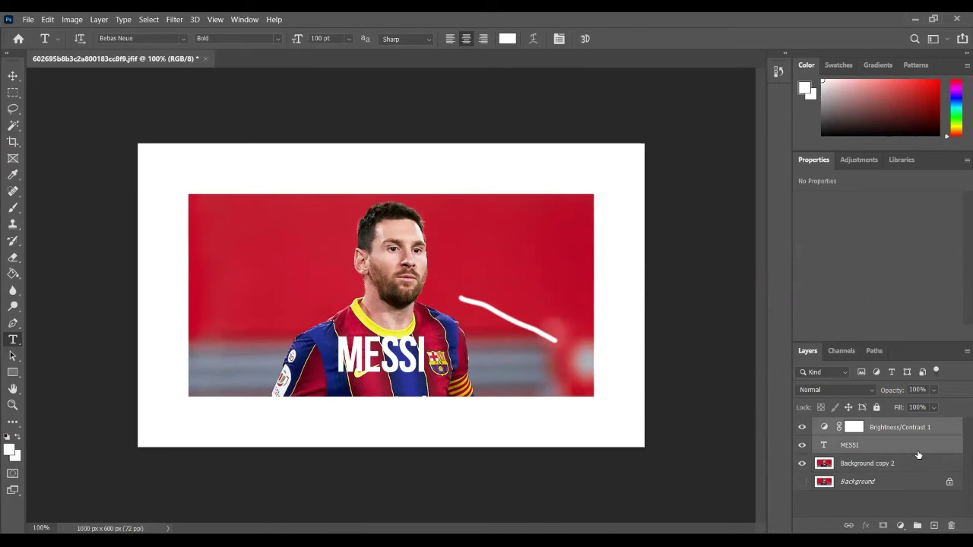
click(938, 427)
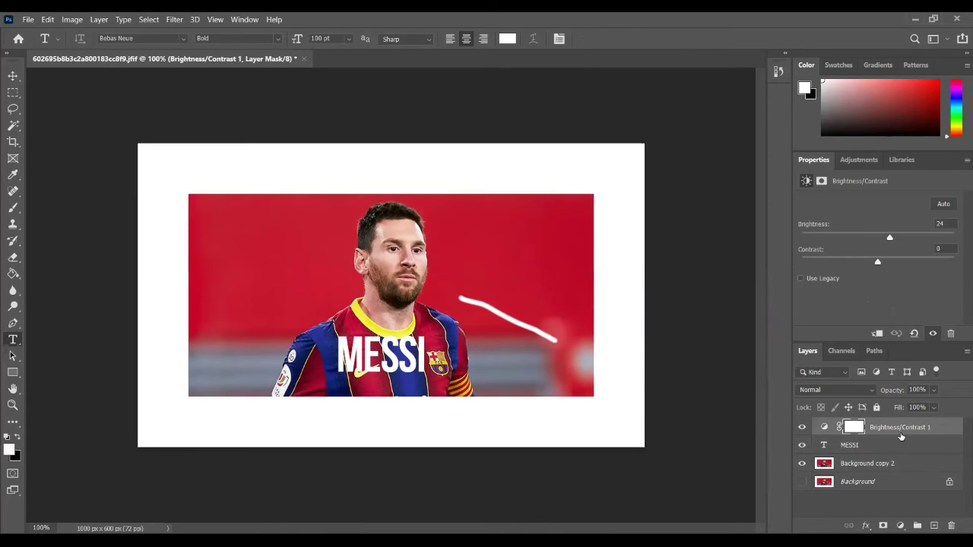
- Group the Brightness/Contrast 1, MESSI and Background copy 2 layers, and toggle the group's visibility off and on
ctrl+click(904, 443)
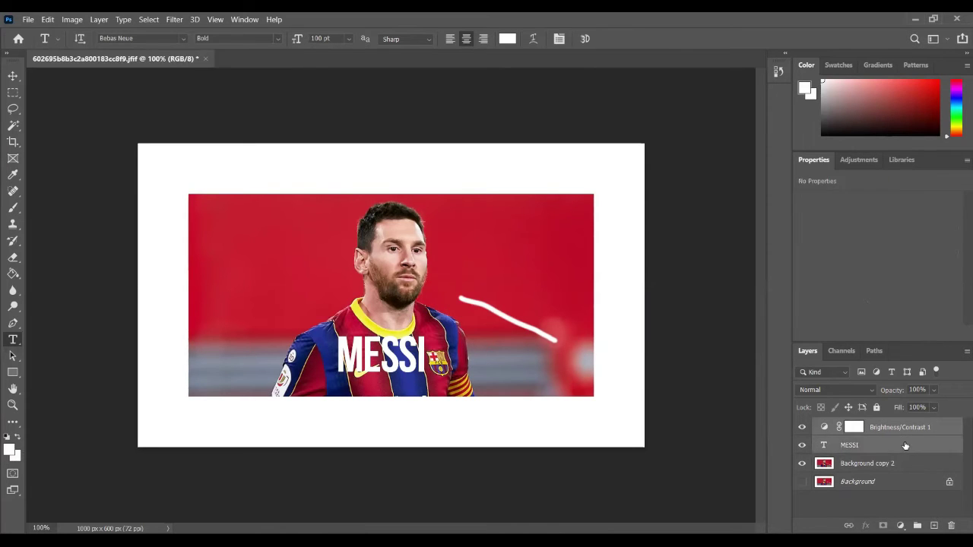
ctrl+click(908, 465)
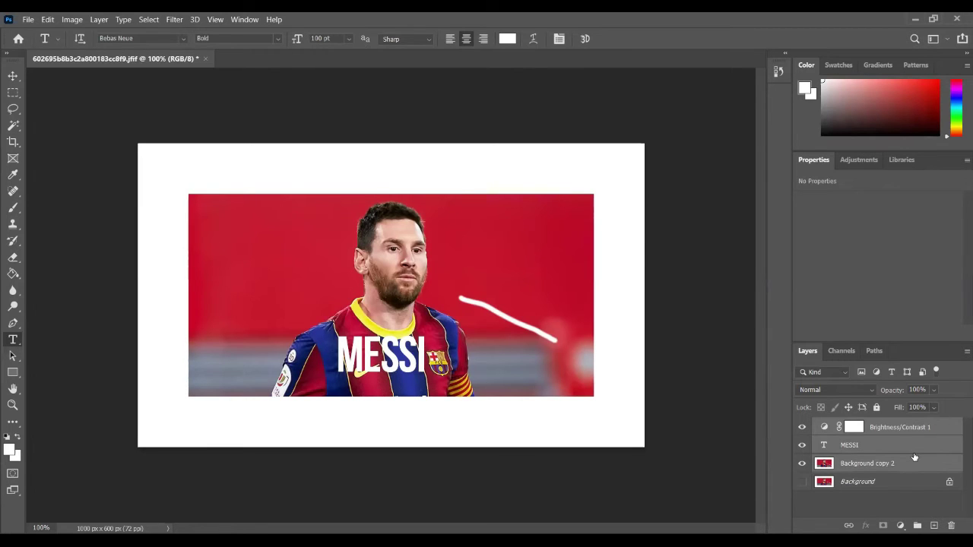
key(ctrl+g)
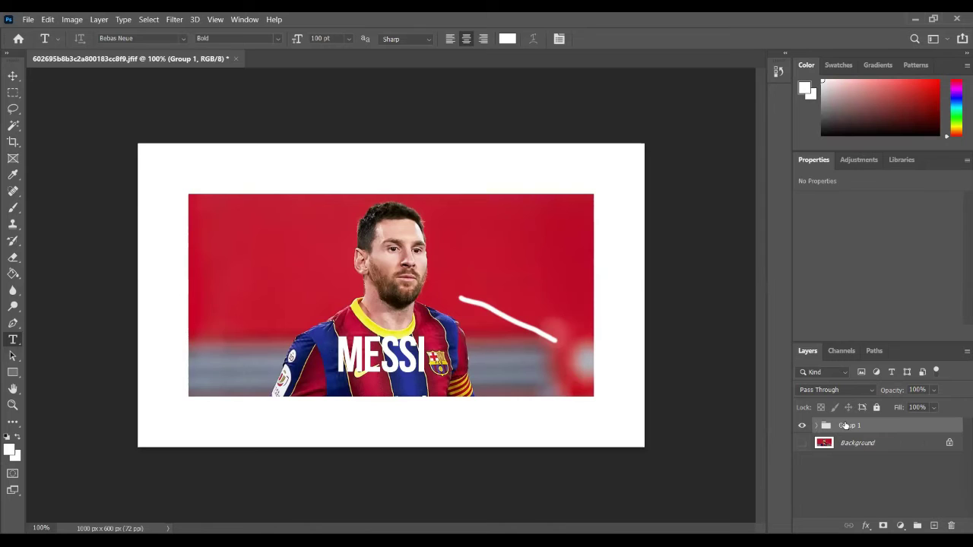
click(802, 426)
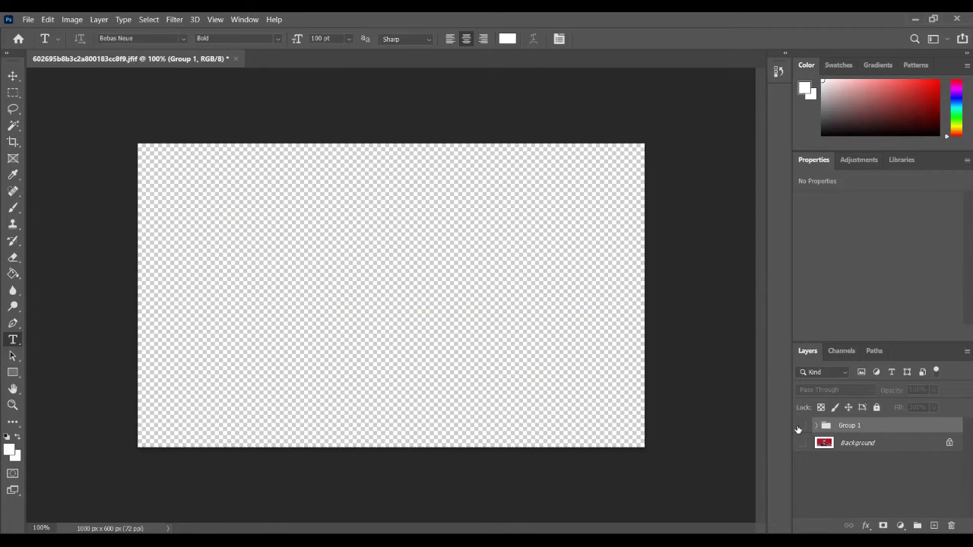
click(801, 426)
double_click(843, 425)
click(826, 426)
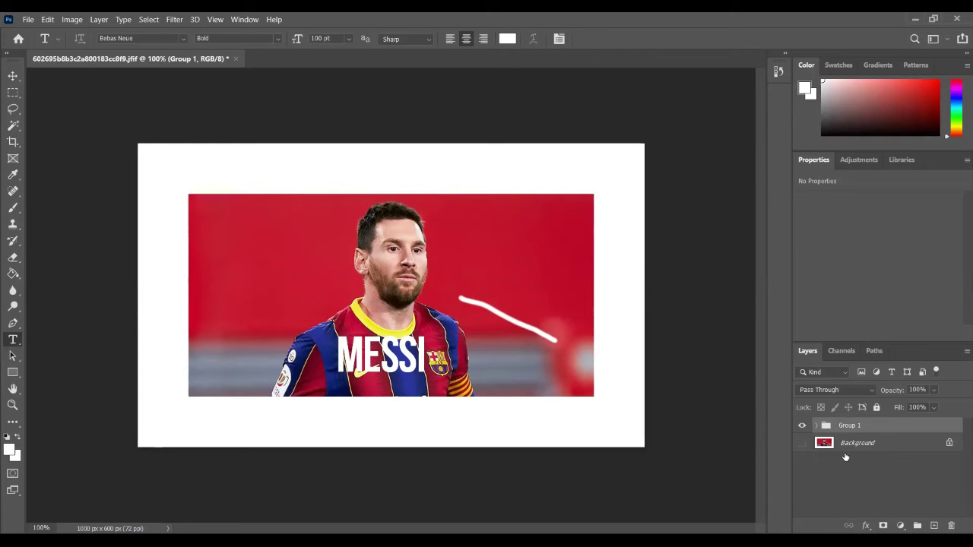
double_click(905, 425)
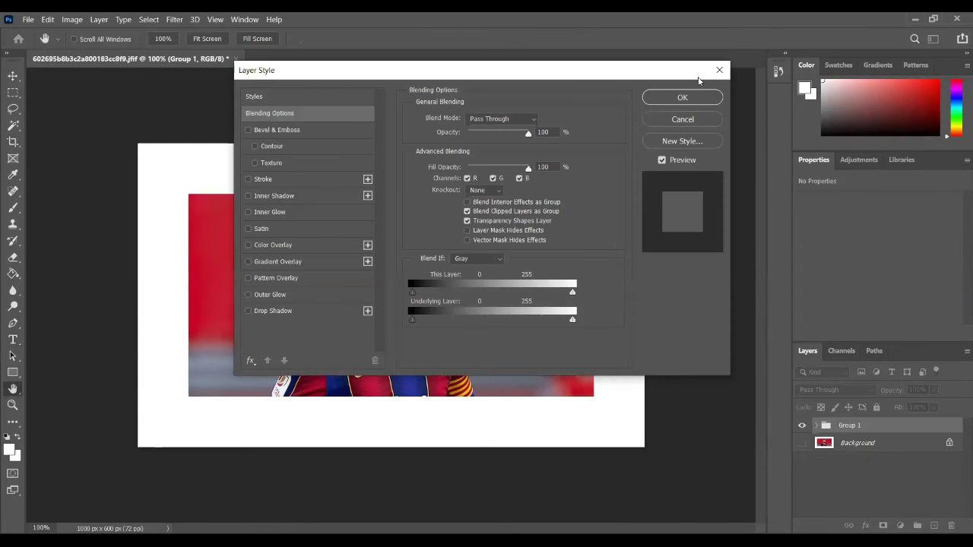
click(714, 74)
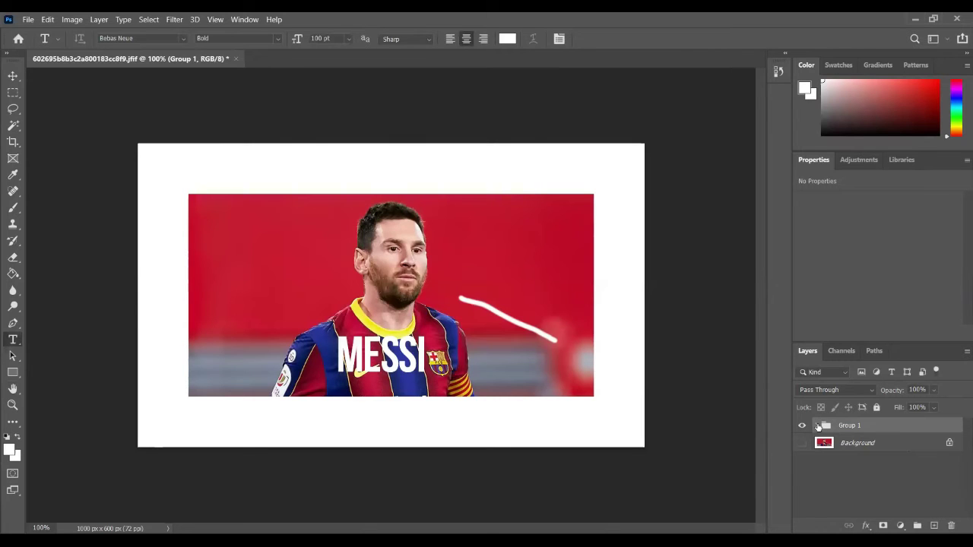
- Expand and collapse Group 1 to examine the layers inside it, leaving the group expanded
click(818, 426)
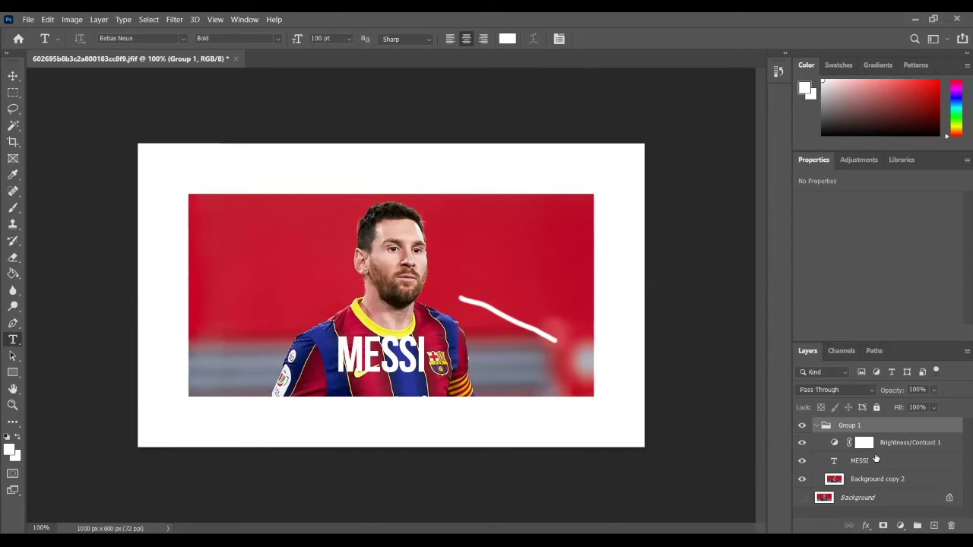
click(818, 425)
click(818, 426)
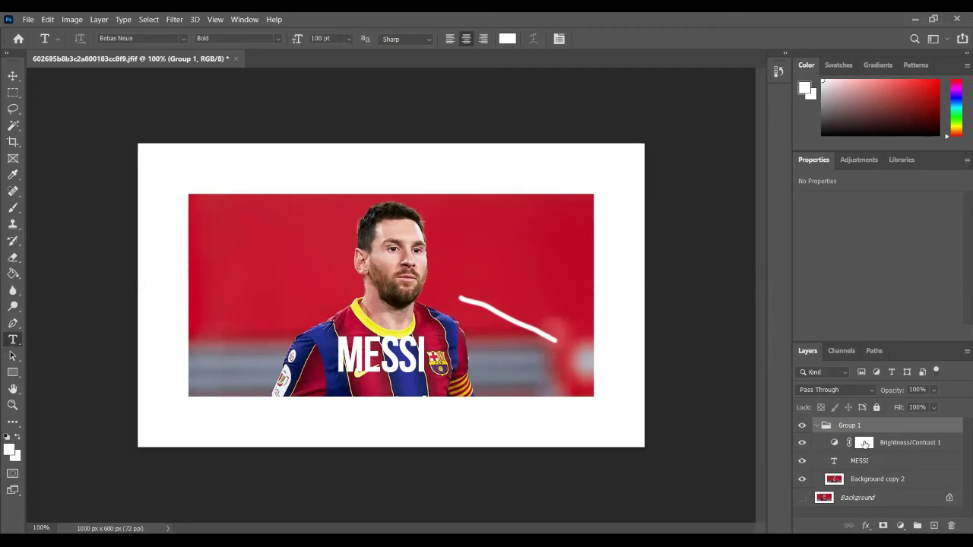
click(816, 426)
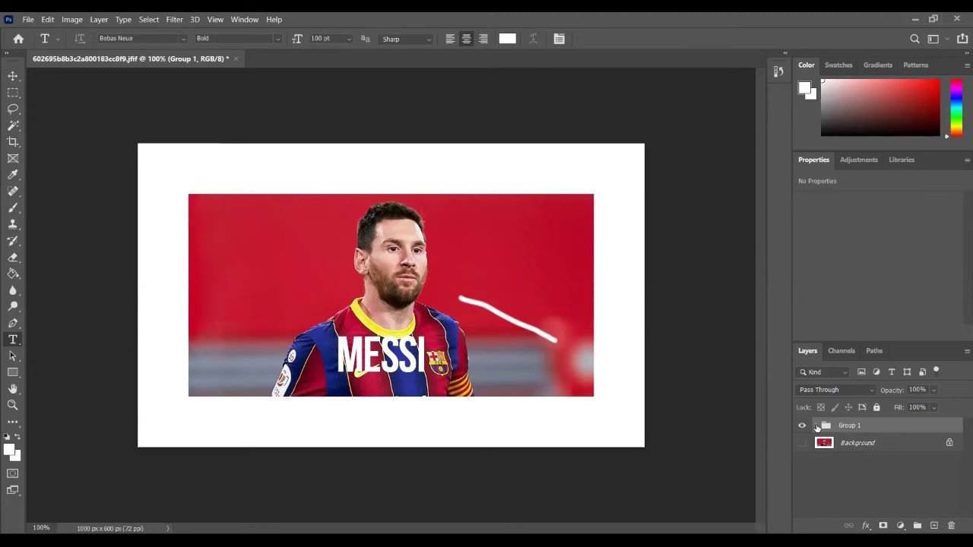
right_click(899, 430)
click(925, 463)
click(817, 425)
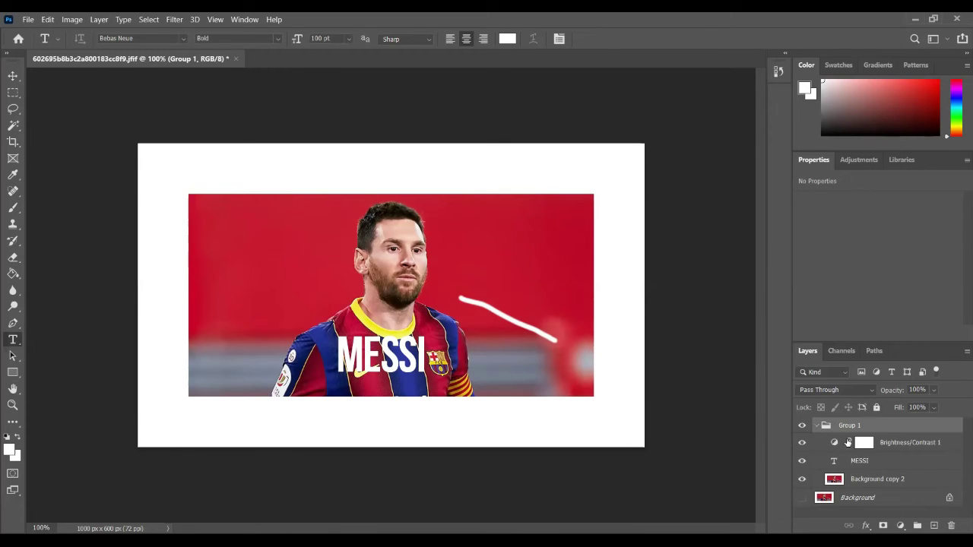
ctrl+click(912, 443)
ctrl+click(912, 461)
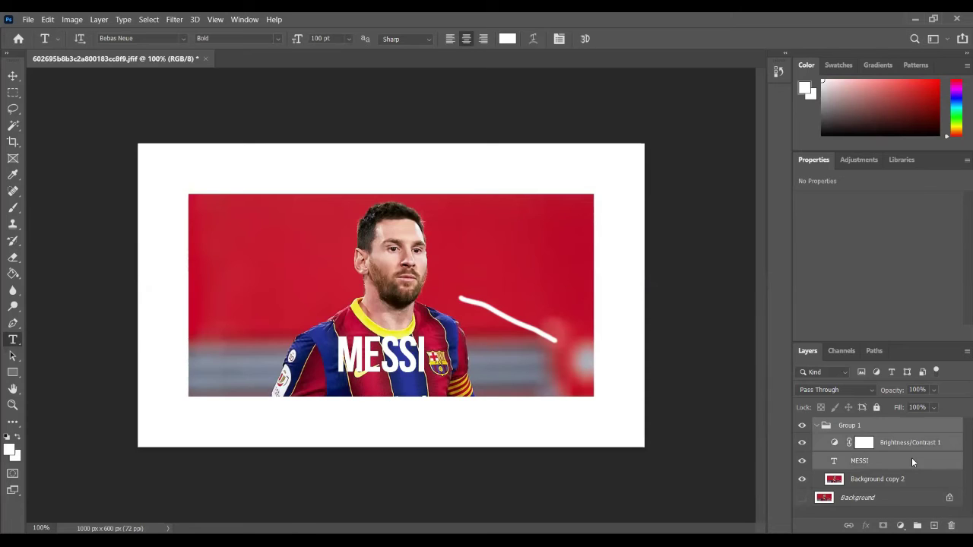
right_click(911, 459)
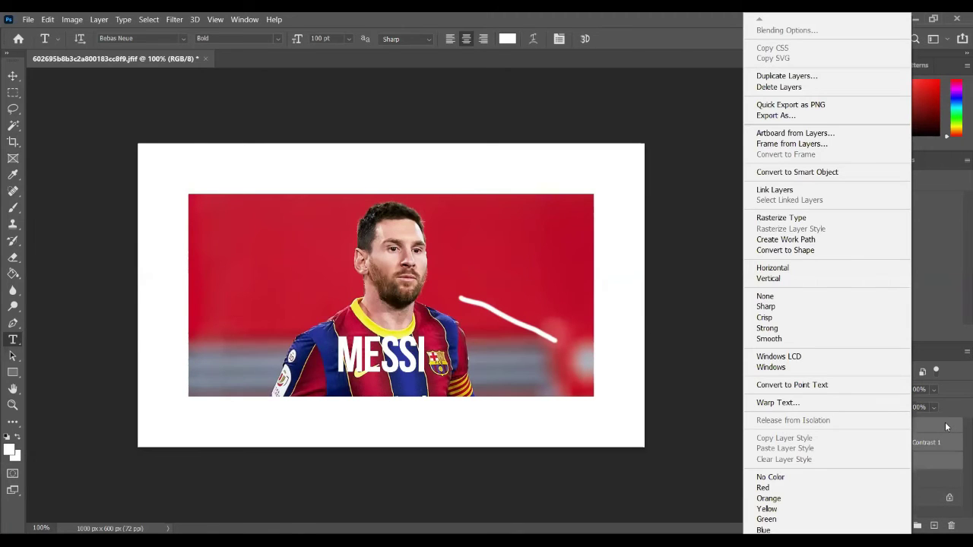
click(940, 427)
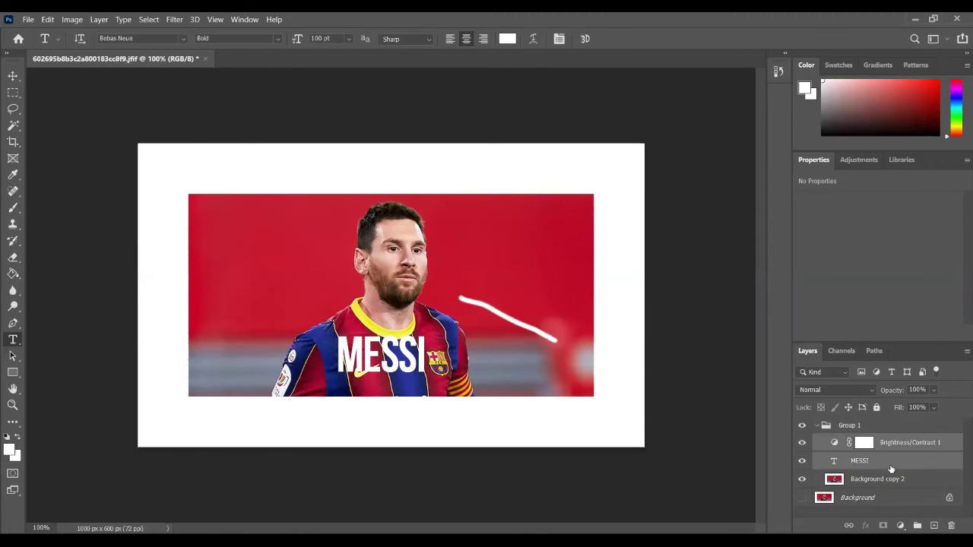
right_click(891, 467)
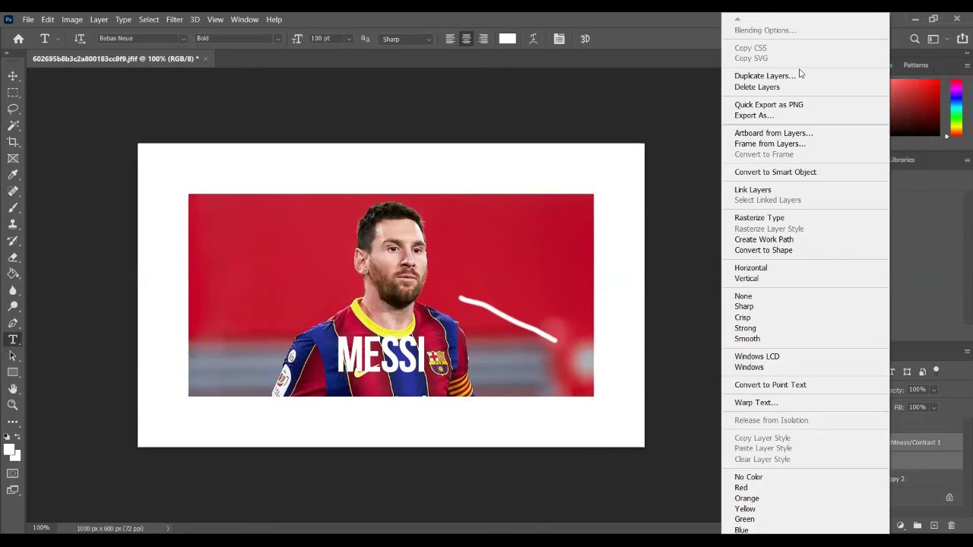
key(Escape)
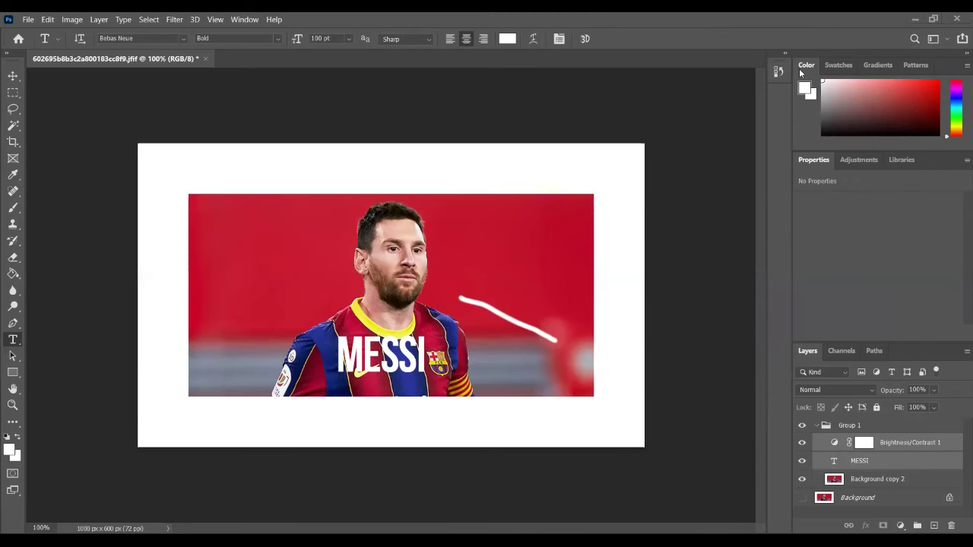
right_click(901, 447)
key(Escape)
- Merge the MESSI text layer with Background copy 2 inside Group 1
click(896, 478)
ctrl+click(893, 461)
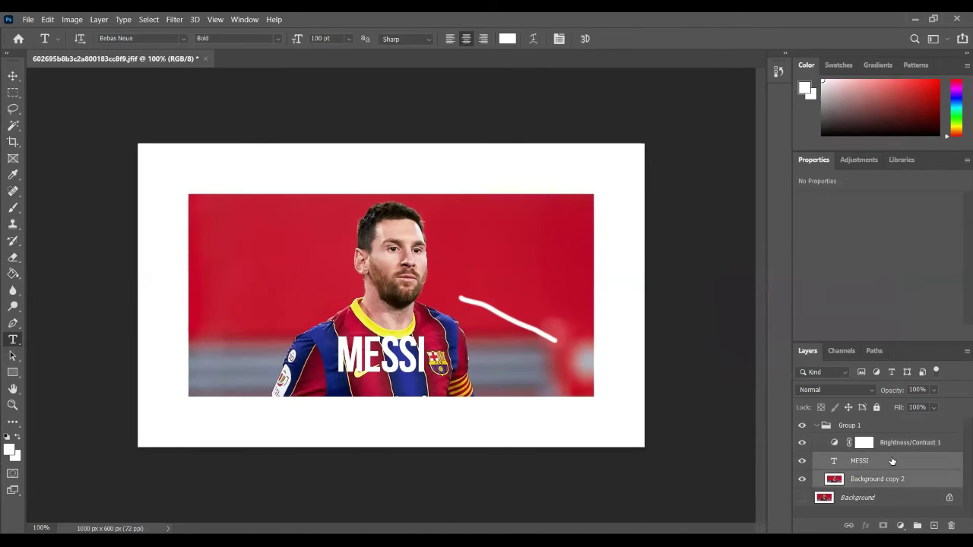
key(ctrl+e)
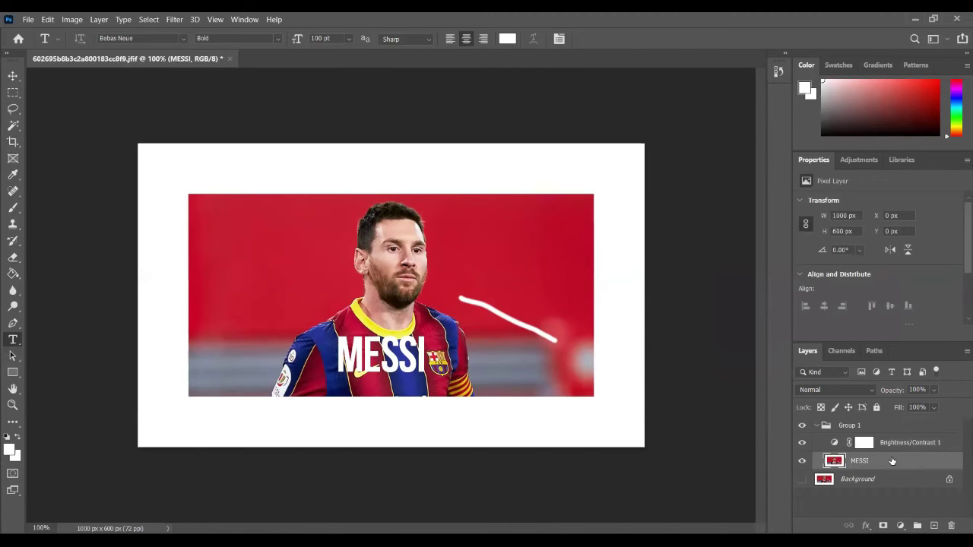
- Merge all visible layers into a single layer, keeping the hidden Background layer separate
right_click(891, 461)
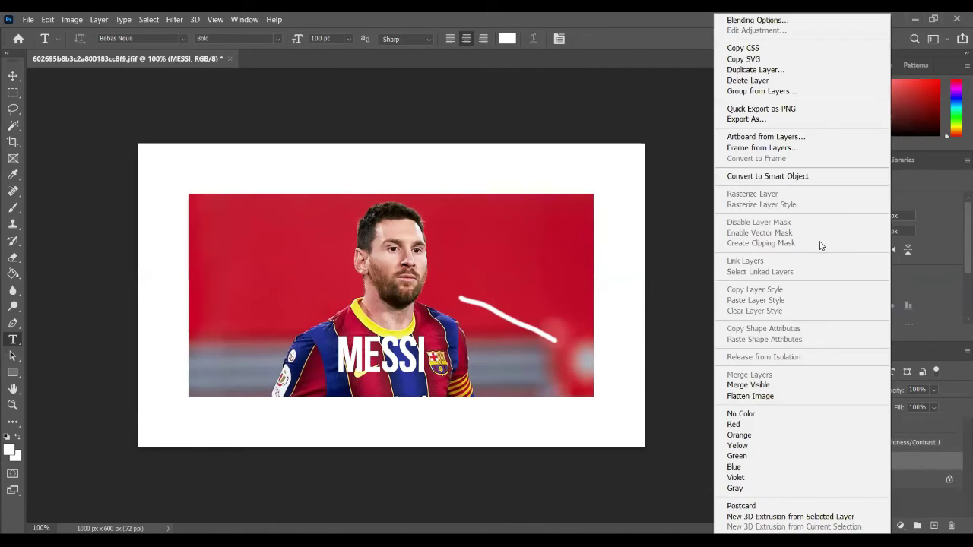
click(788, 392)
double_click(847, 427)
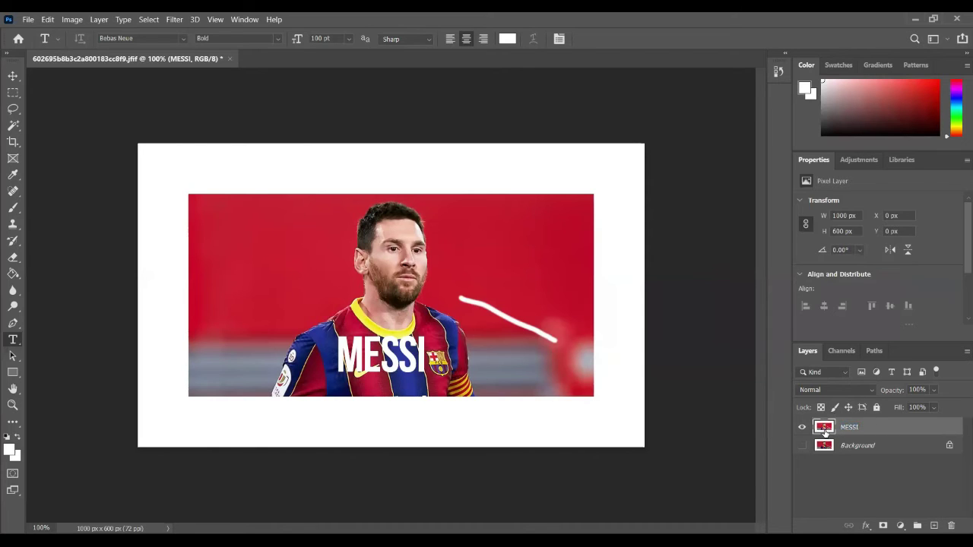
right_click(826, 430)
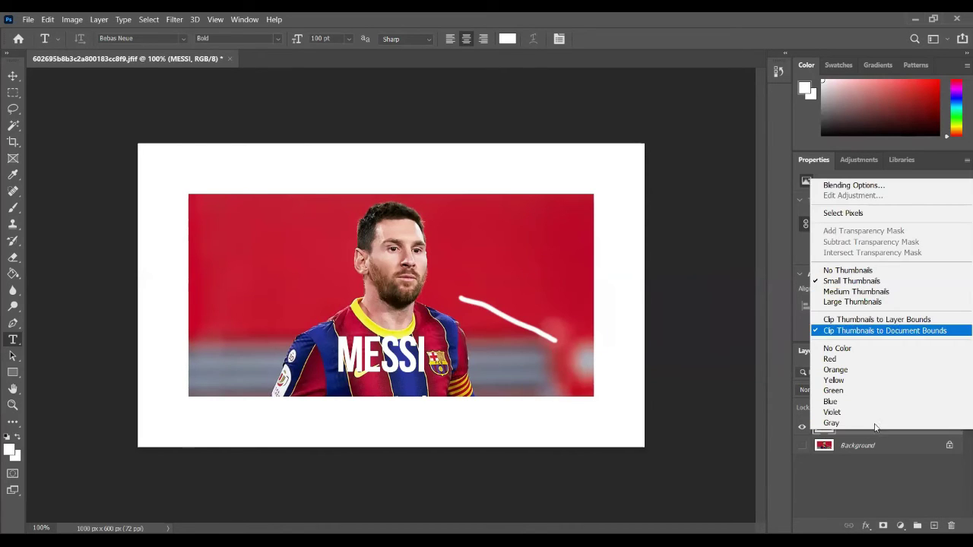
click(875, 456)
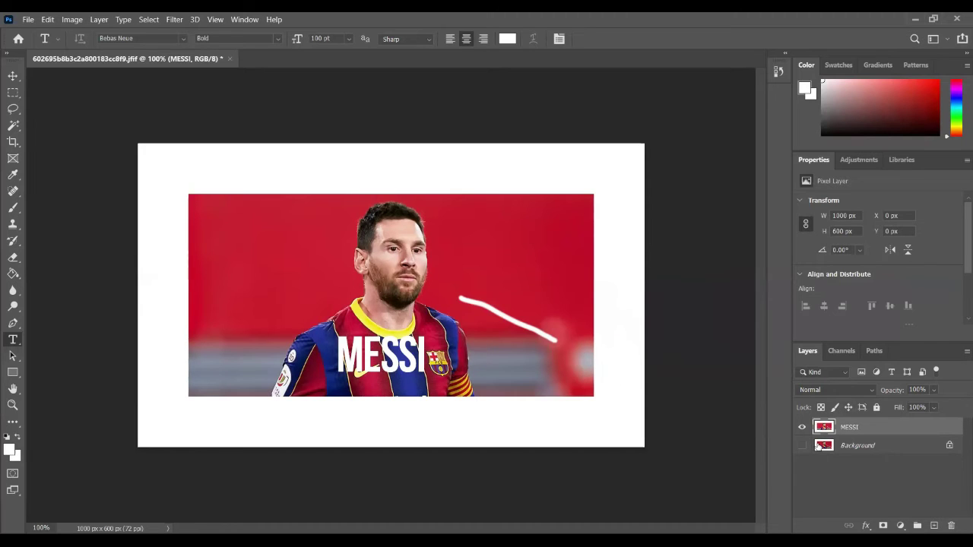
right_click(855, 430)
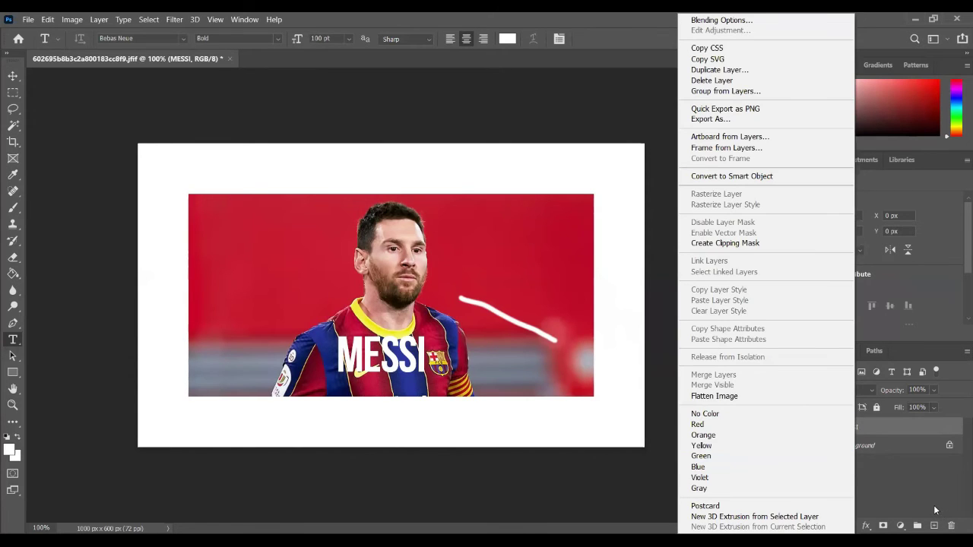
click(910, 488)
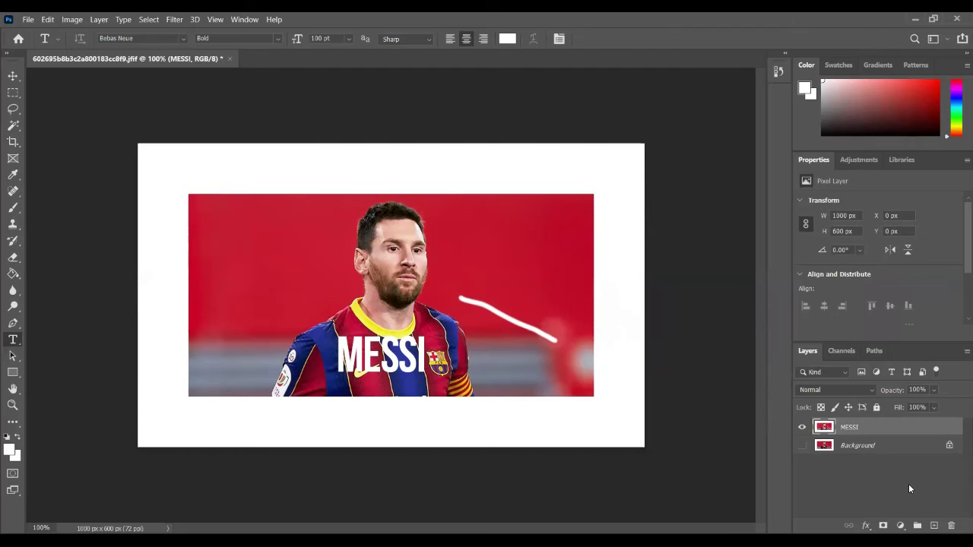
- Display a duplicate of the Background layer instead of the MESSI layer, and convert the duplicate to a Smart Object
click(885, 446)
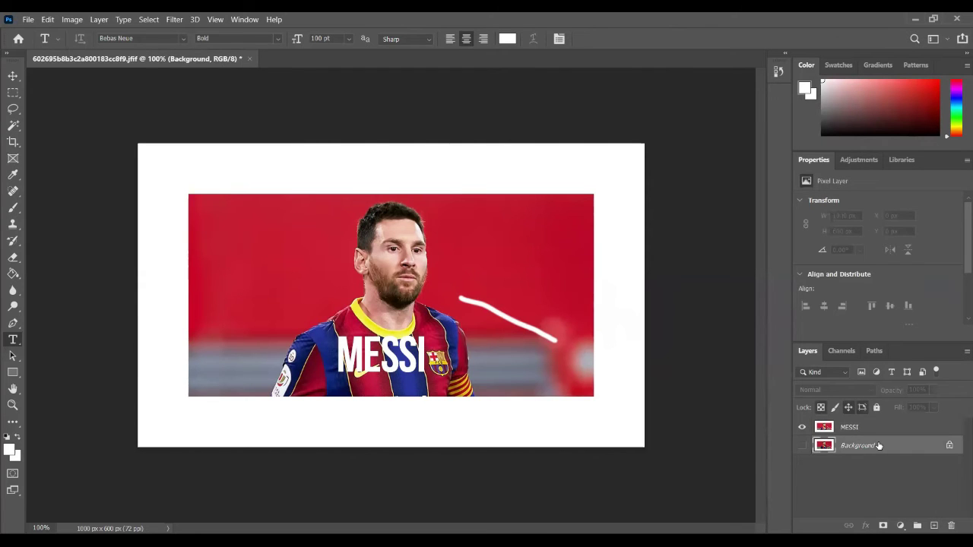
key(ctrl+j)
click(802, 428)
click(802, 445)
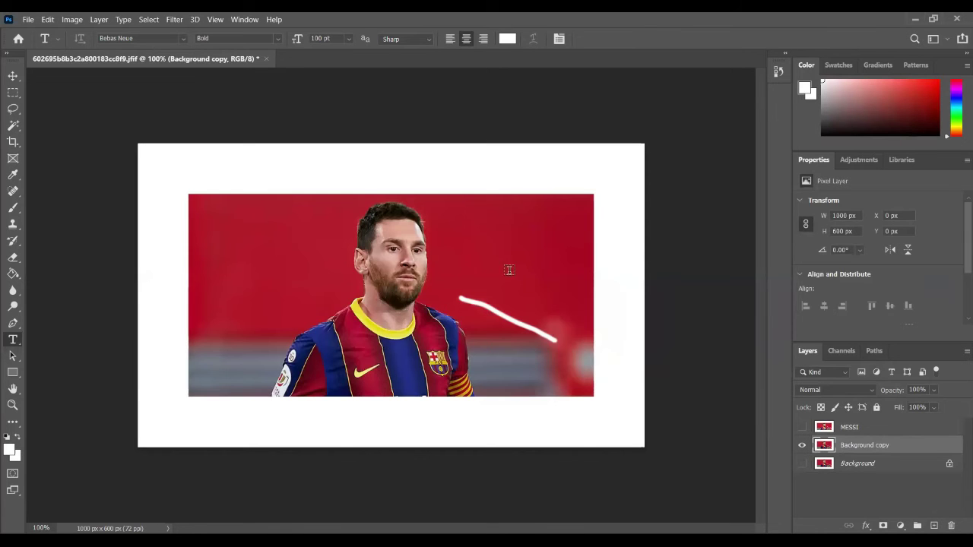
right_click(884, 449)
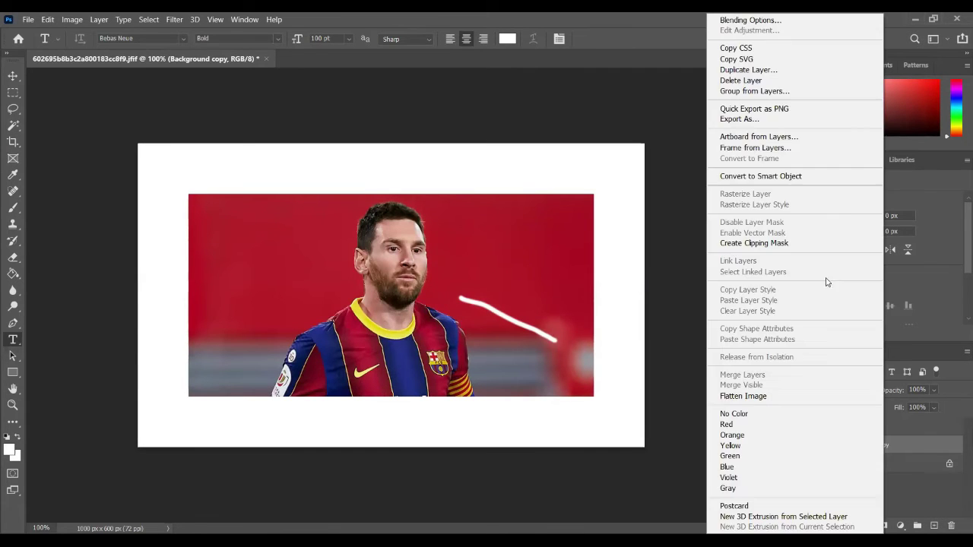
click(811, 175)
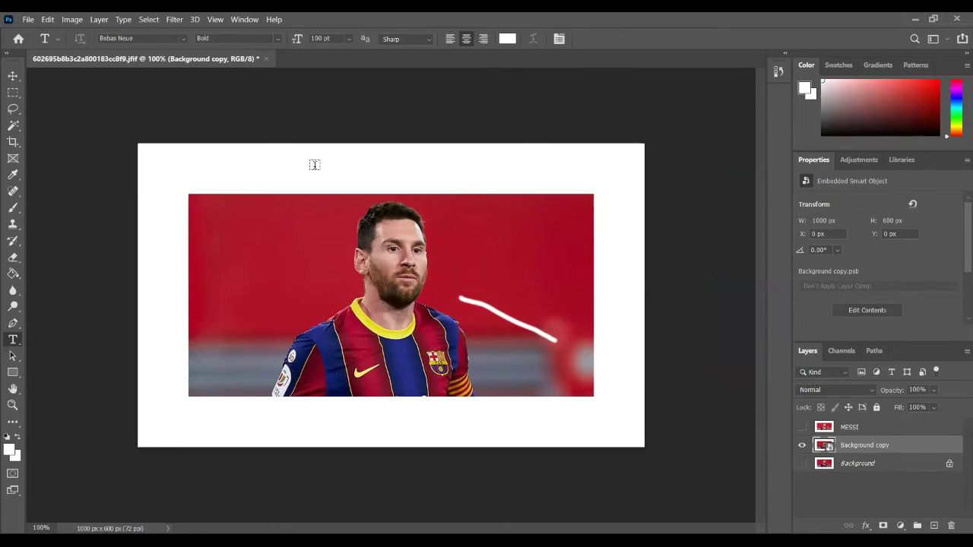
- Resize the whole image proportionally to a width of 600 pixels
click(64, 19)
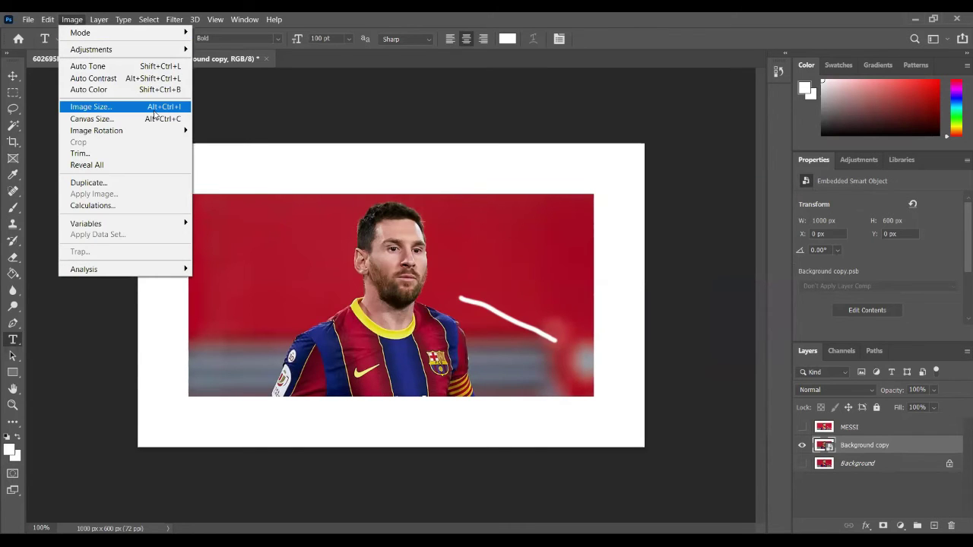
key(Escape)
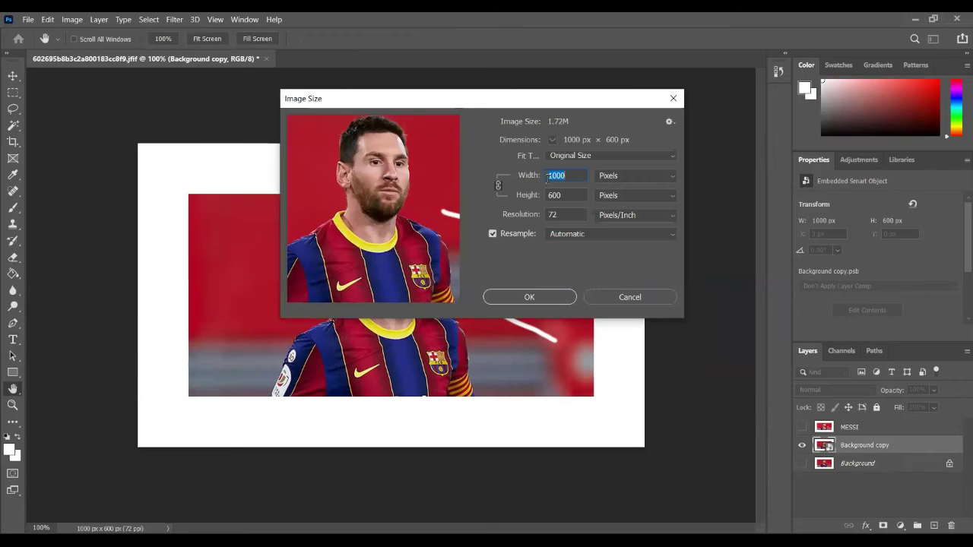
text(600)
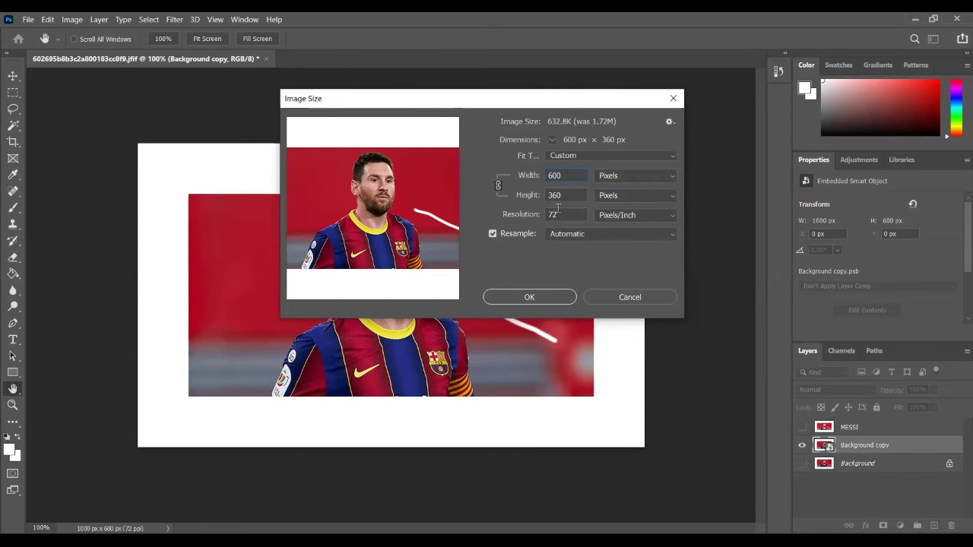
click(546, 297)
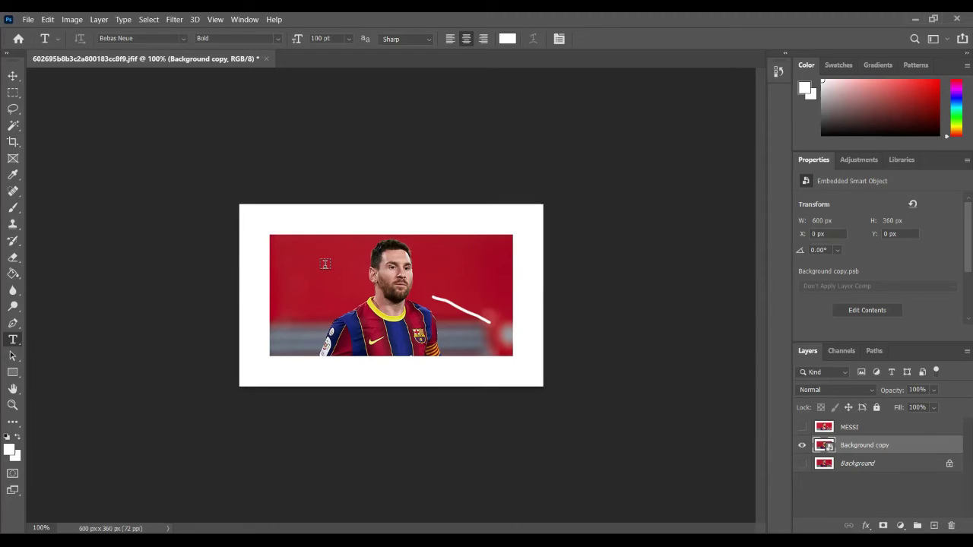
- Open the thumbnail options of the Background copy Smart Object
right_click(825, 446)
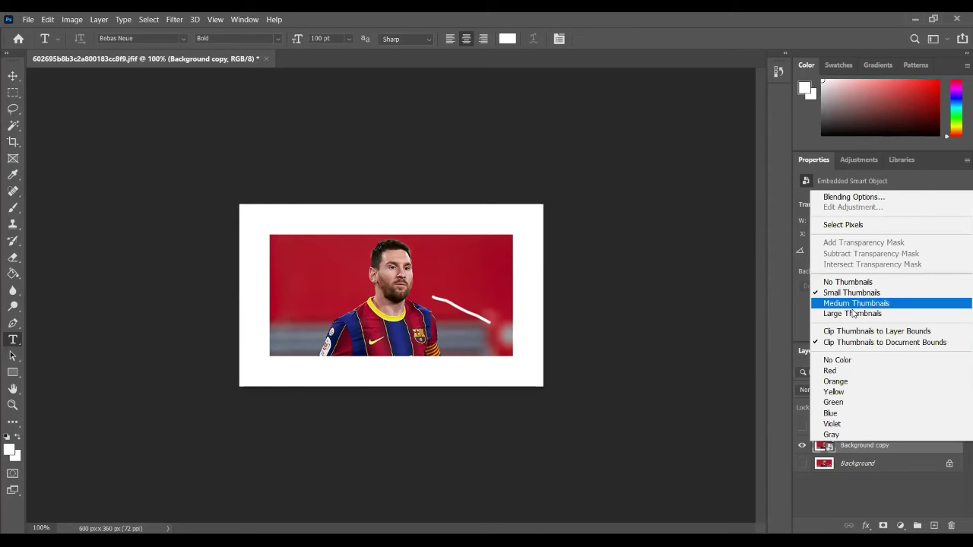
- Open the contents of the Background copy smart object and delete the stray text layer in its document
click(829, 448)
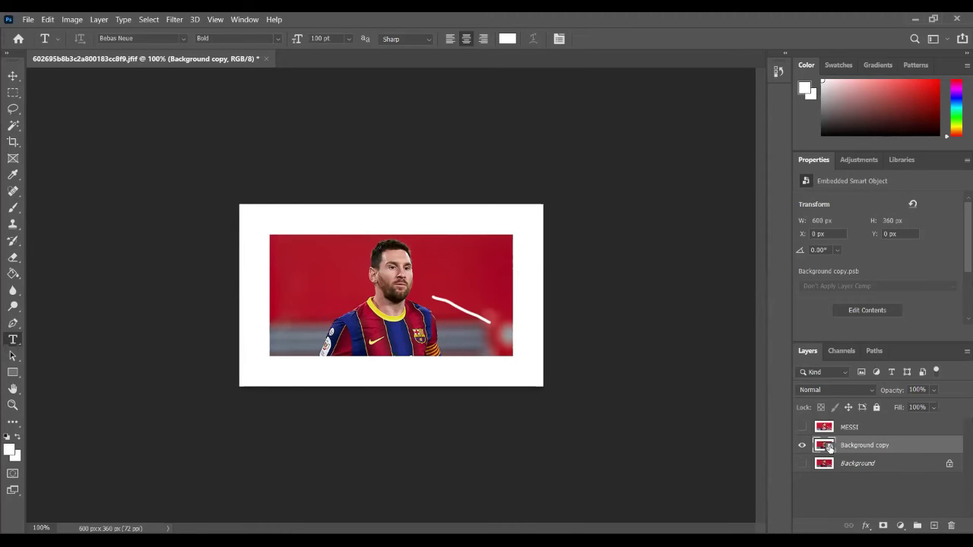
double_click(829, 448)
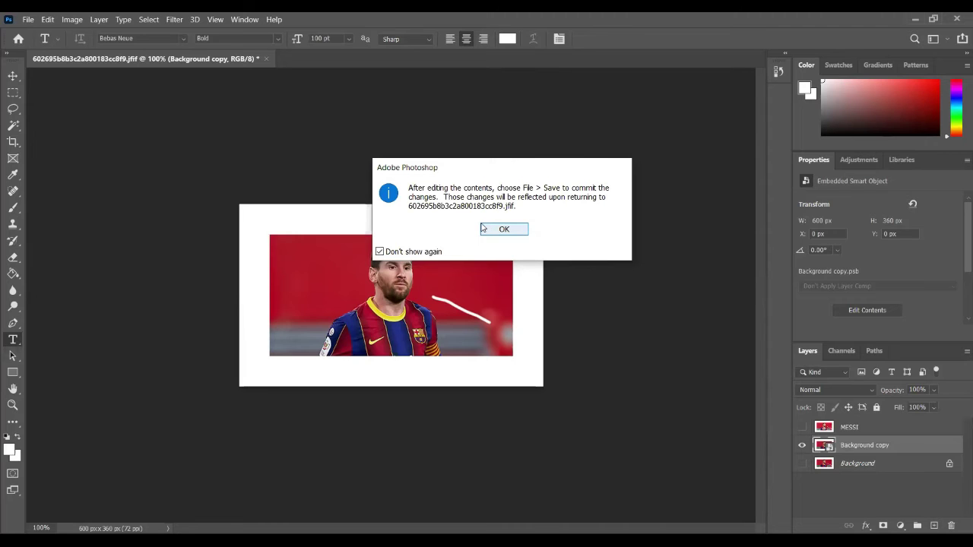
click(484, 230)
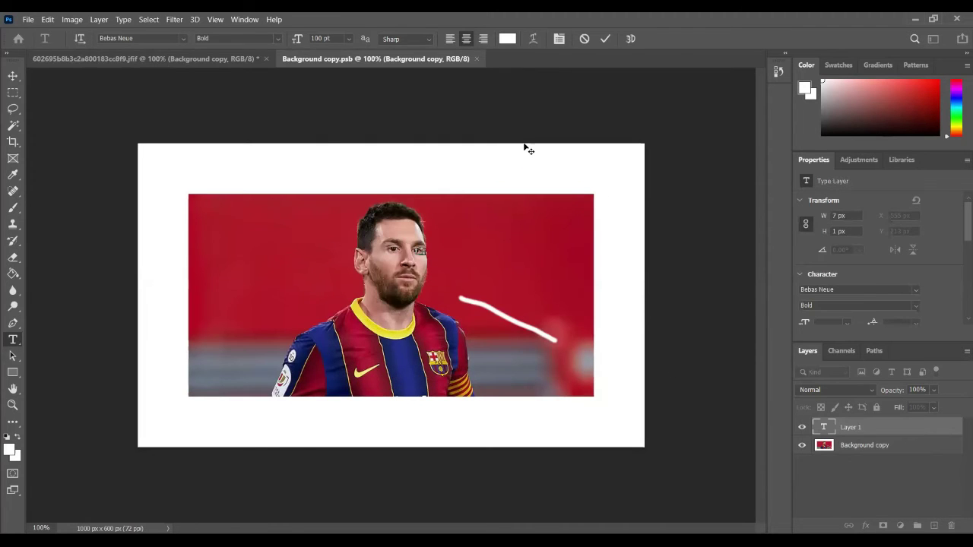
click(712, 342)
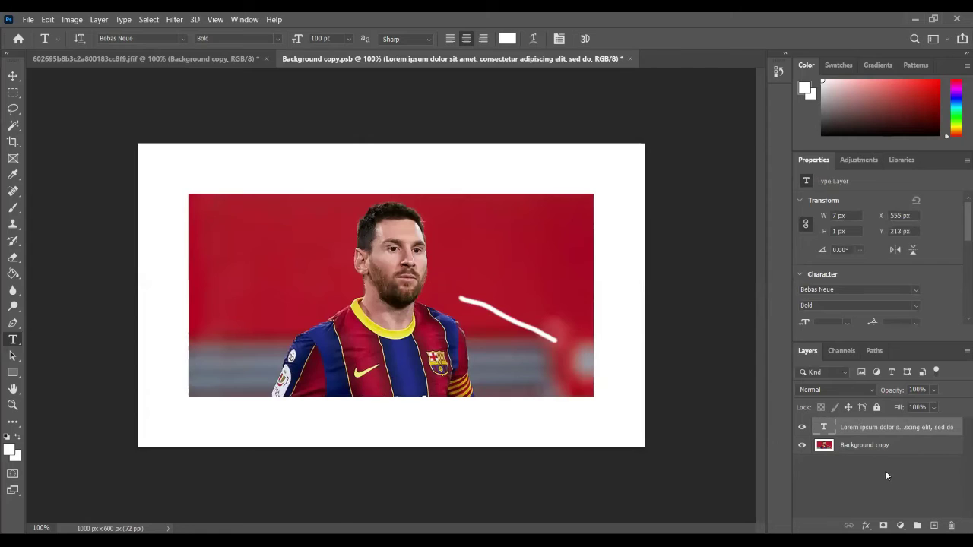
key(Delete)
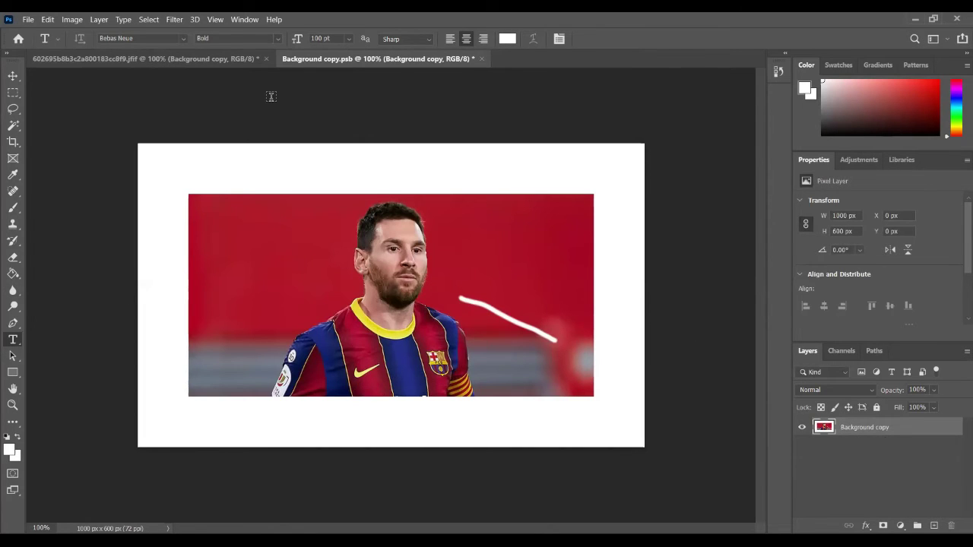
- Close the Background copy.psb document and delete the stray text layer from the main image
click(228, 59)
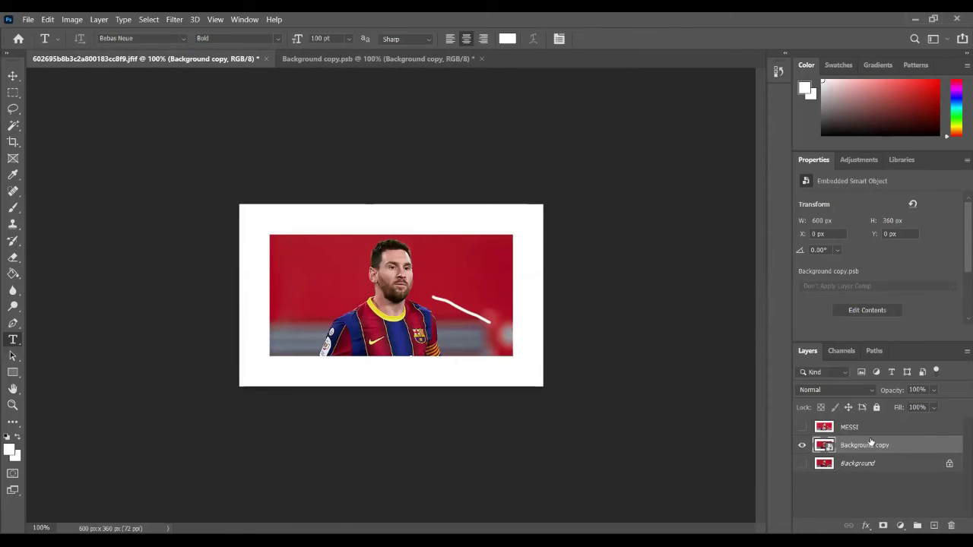
click(453, 72)
click(456, 59)
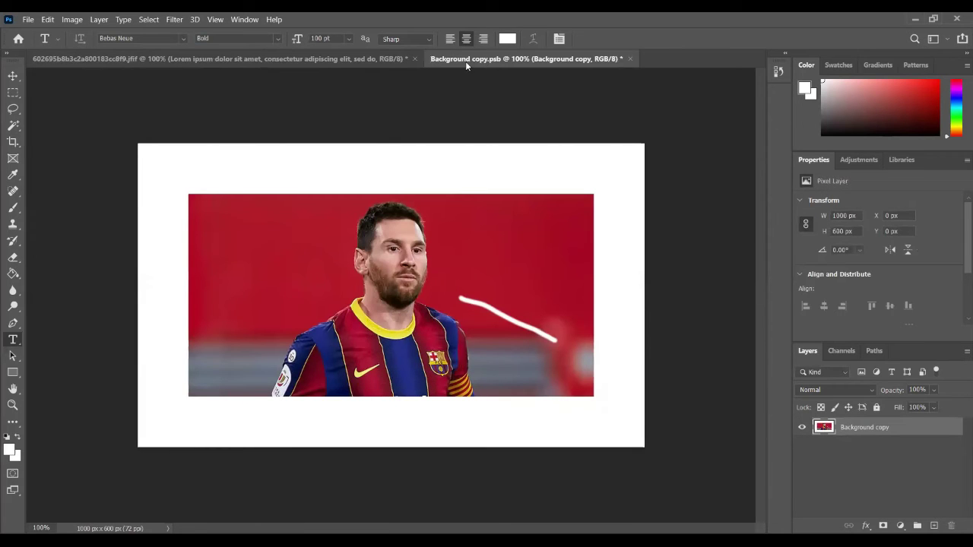
click(629, 59)
click(491, 220)
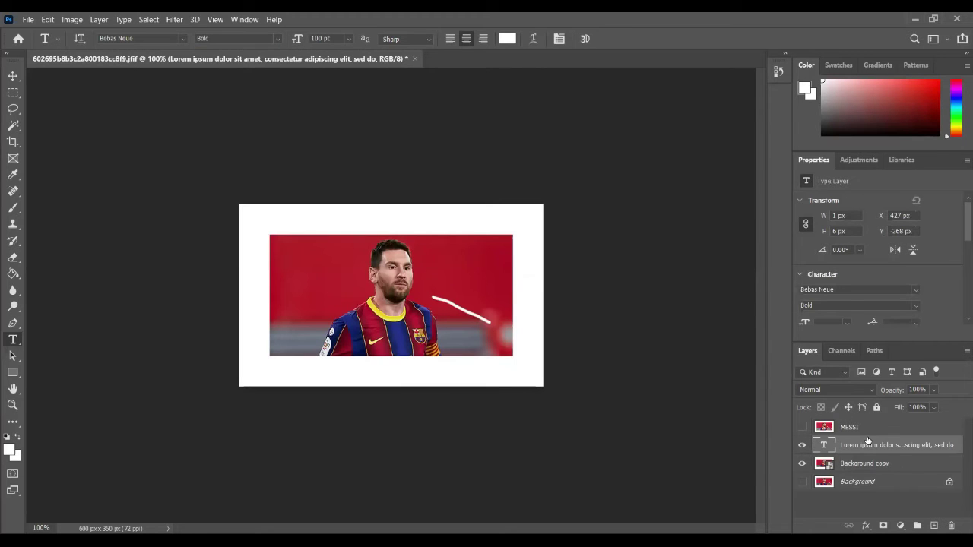
key(Delete)
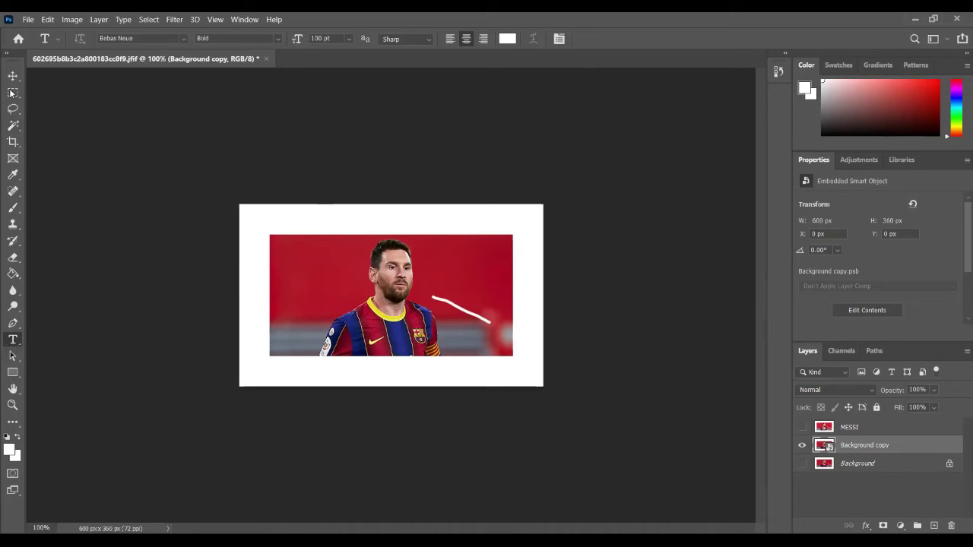
- Crop the image tightly around the football player, trimming the white borders, to about 256 x 240 px
click(17, 143)
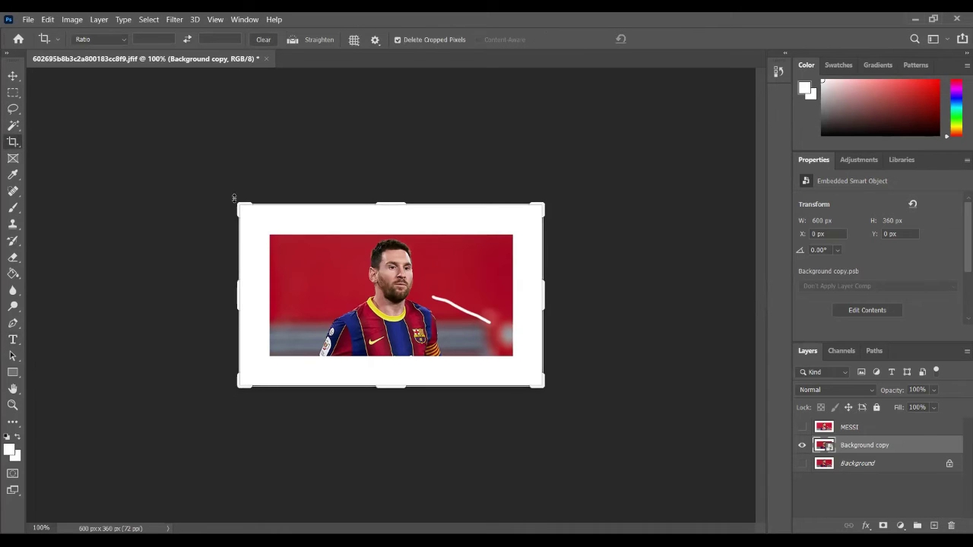
click(242, 207)
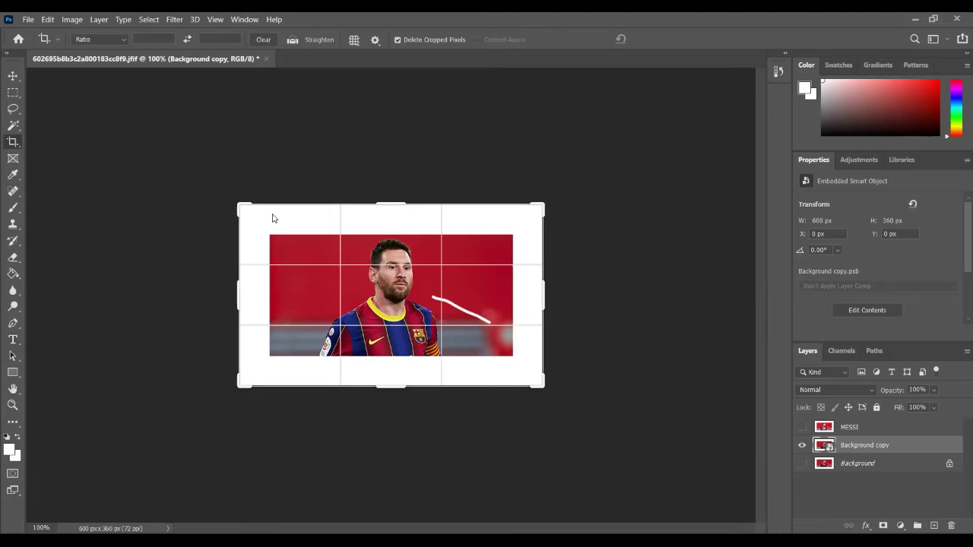
drag(278, 220, 362, 231)
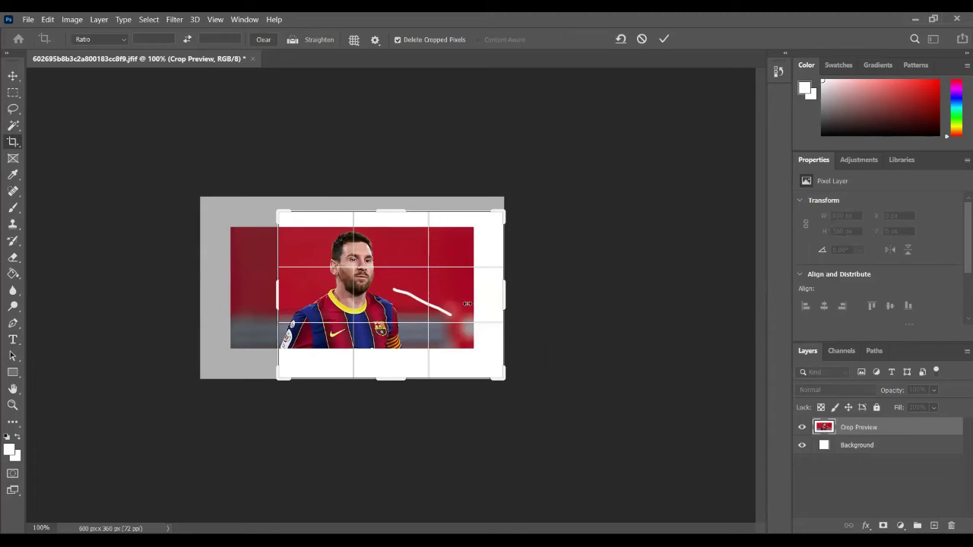
drag(454, 301, 453, 300)
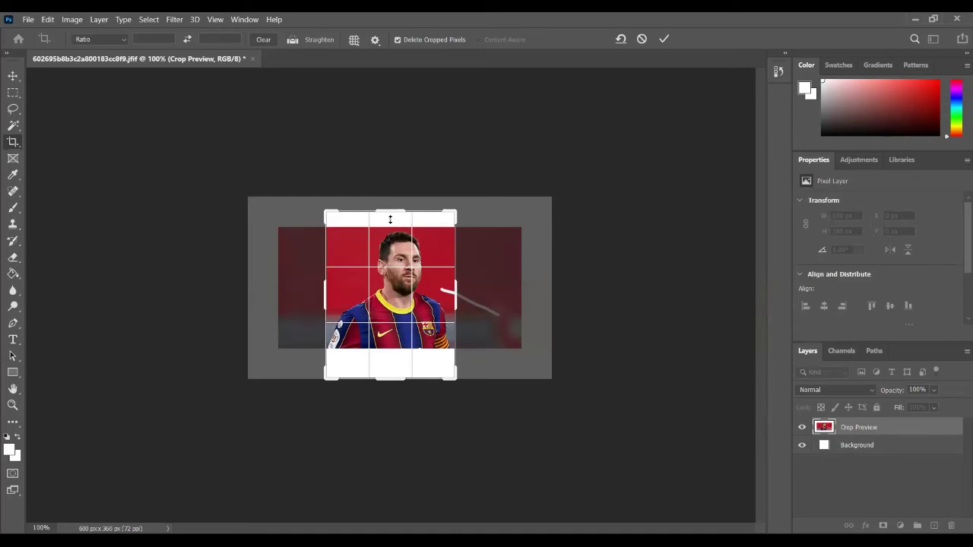
drag(390, 220, 391, 226)
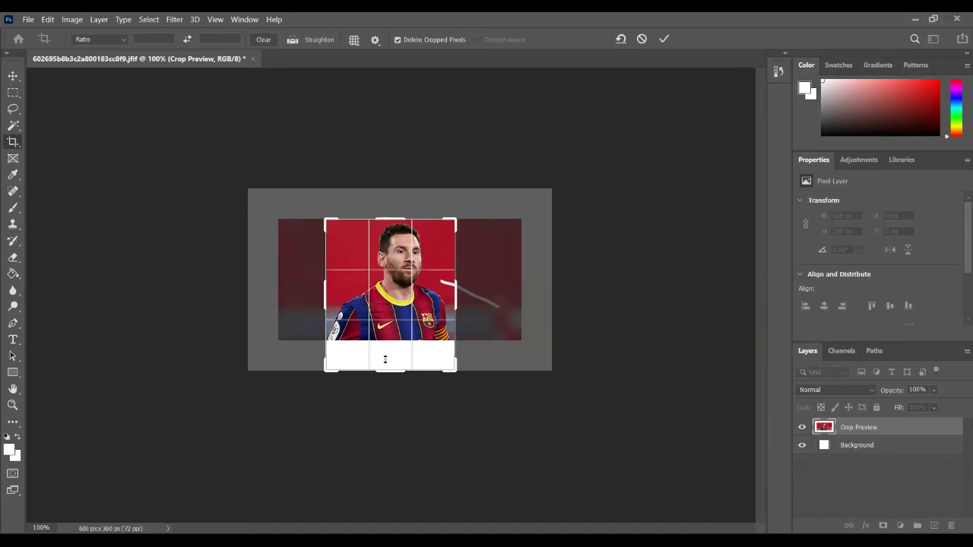
drag(385, 358, 384, 341)
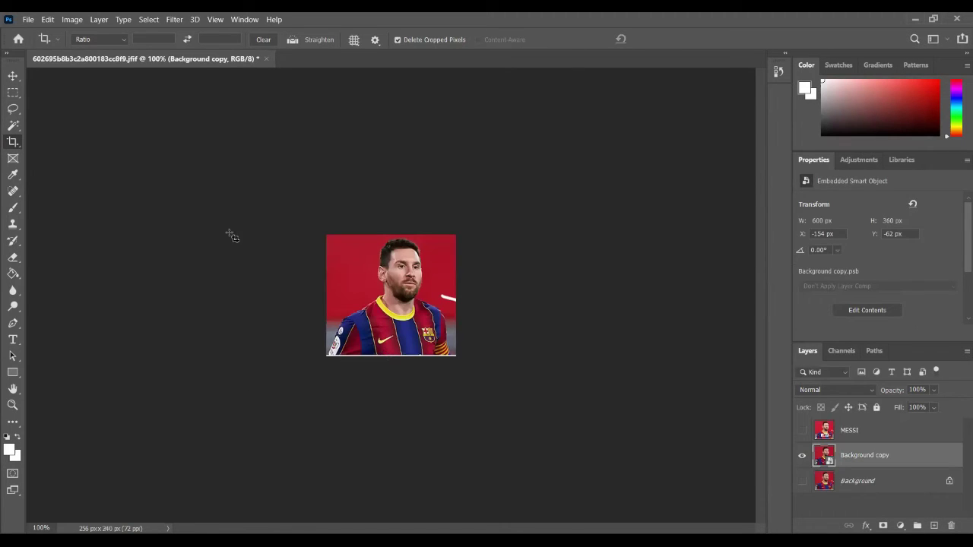
key(ctrl)
key(ctrl+plus)
key(ctrl+plus)
key(ctrl+minus)
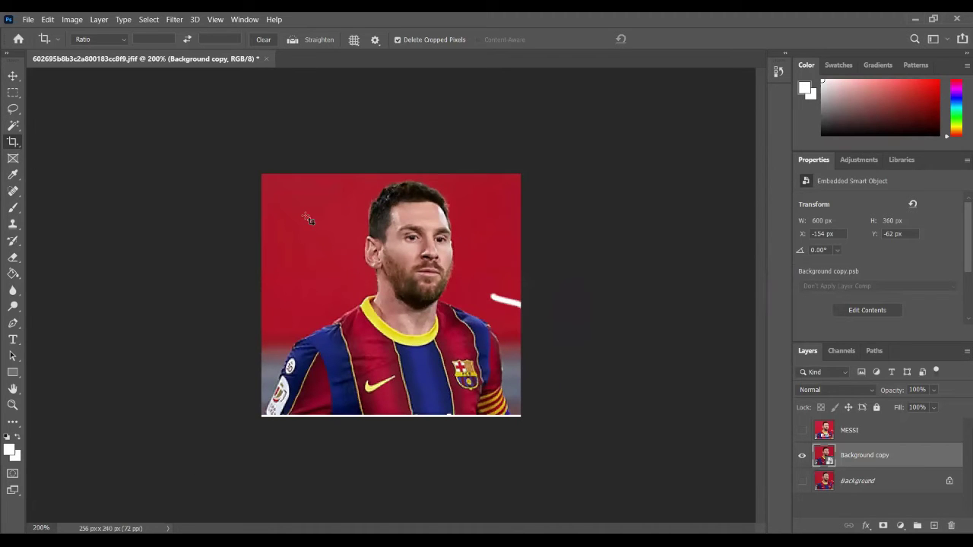
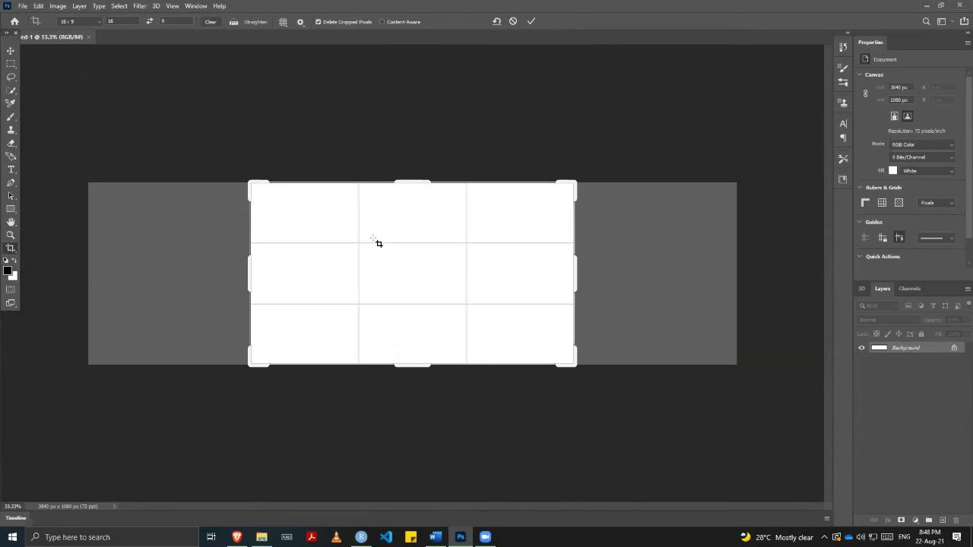
- Apply the 16:9 crop to the blank canvas at 1920 x 1080 px, and open the portrait photo from Camera Raw
key(Return)
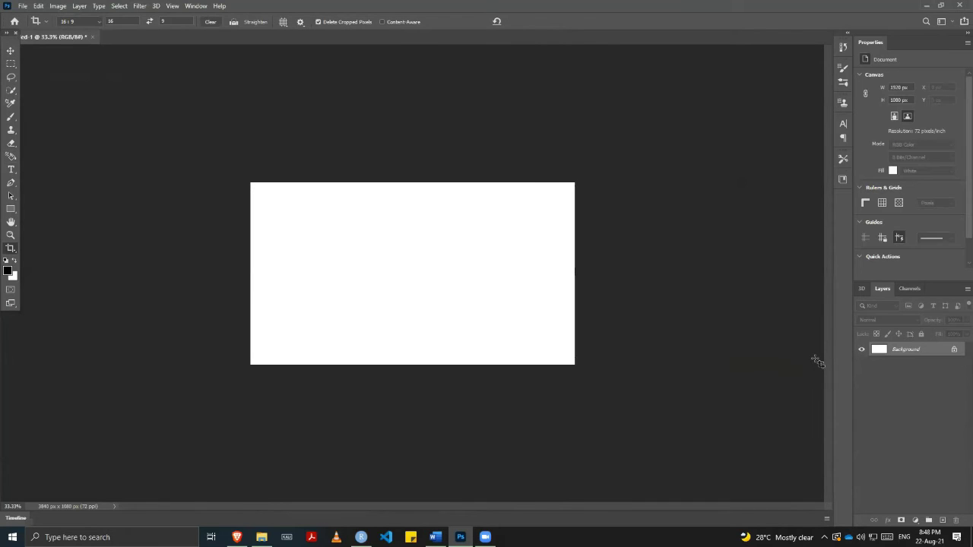
key(ctrl+plus)
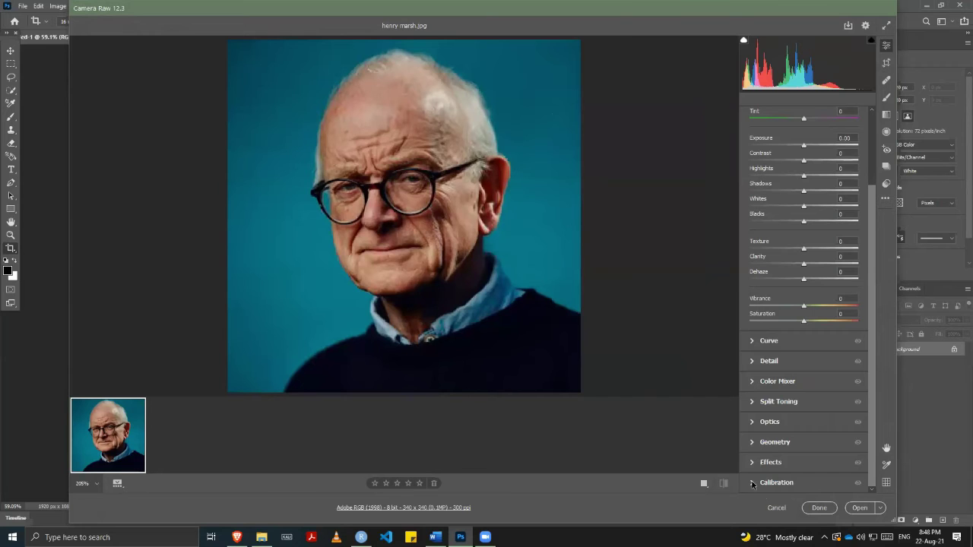
click(856, 509)
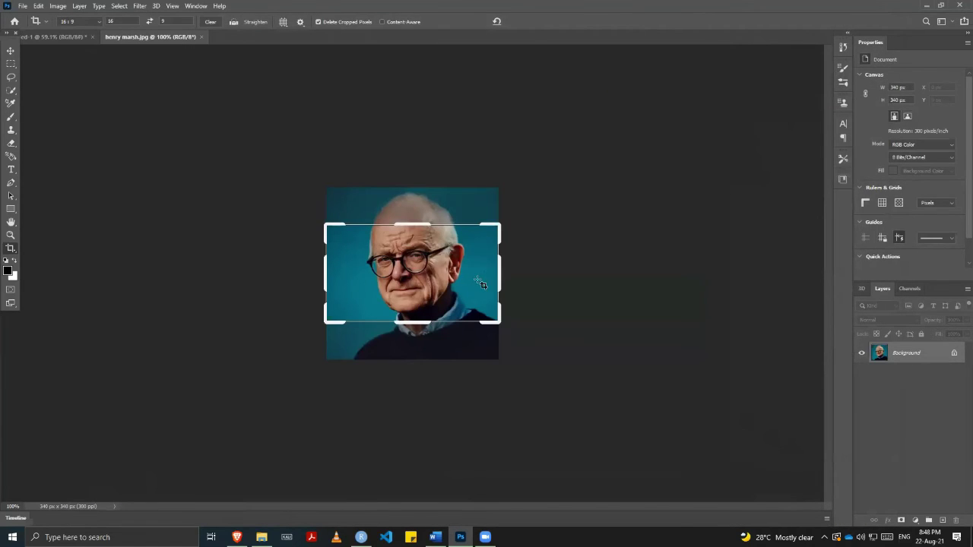
- Try framing the portrait with the 16:9 crop ratio and with the Original Ratio preset
click(47, 23)
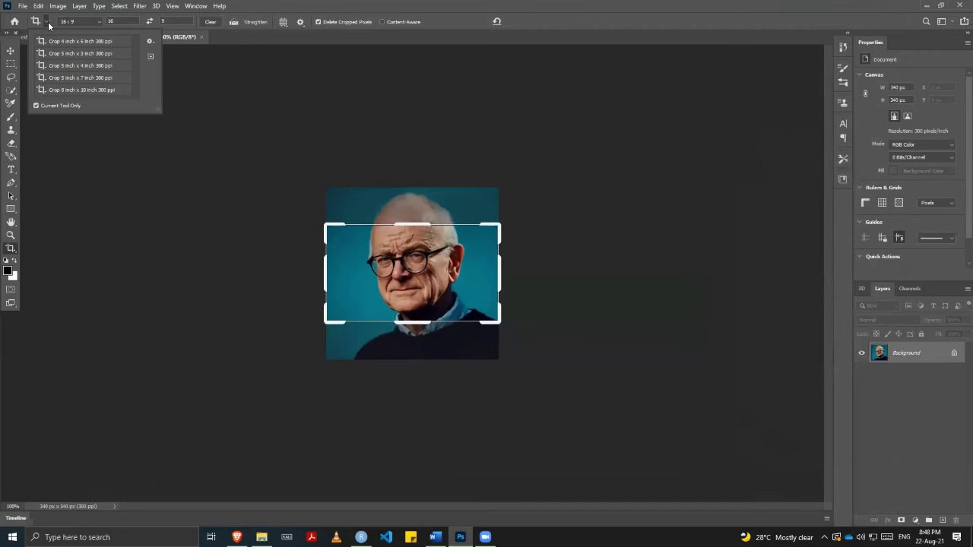
click(67, 21)
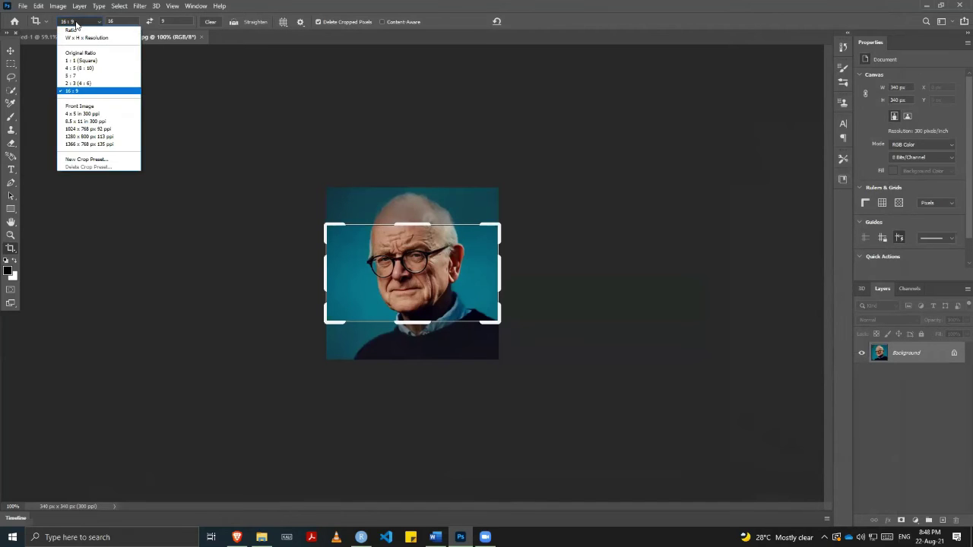
click(79, 32)
mouse_move(408, 221)
mouse_down()
mouse_move(426, 203)
mouse_move(418, 195)
mouse_move(417, 203)
mouse_up()
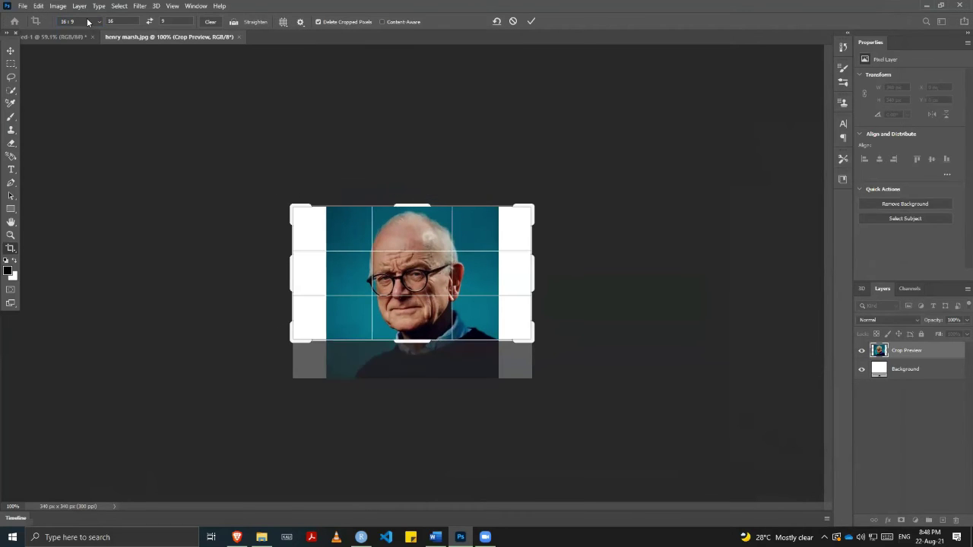
click(87, 22)
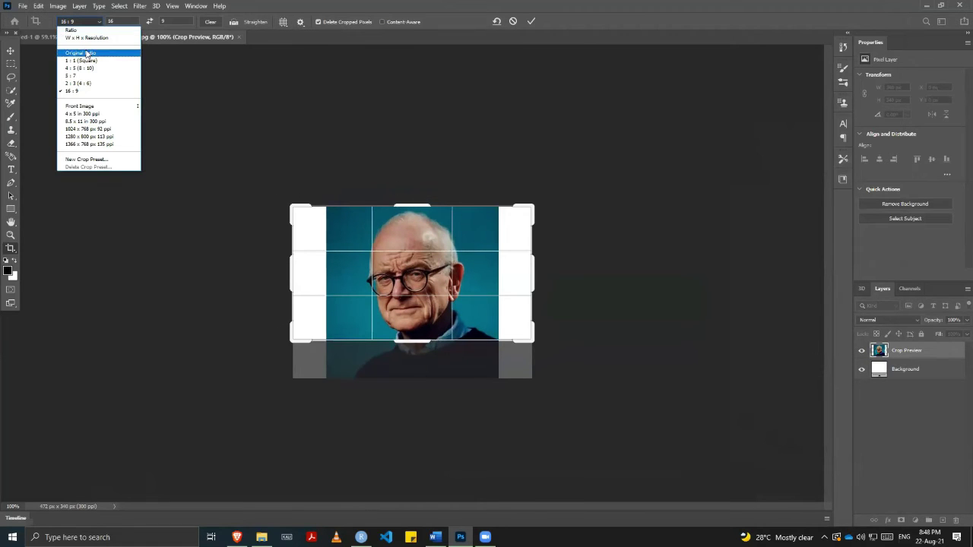
click(87, 52)
drag(461, 345, 481, 371)
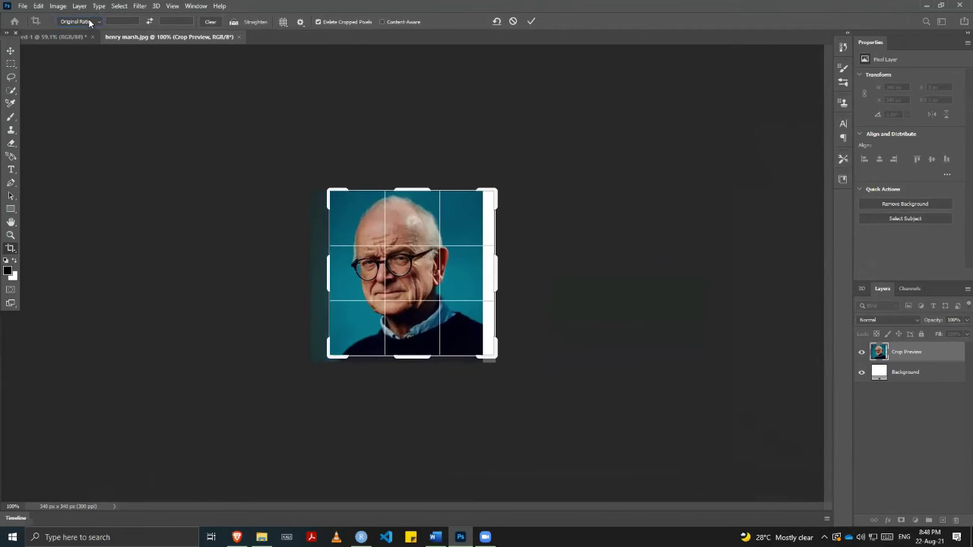
- Crop the portrait's sides with the W x H x Resolution preset, leaving an image of about 304 x 340 px
click(79, 21)
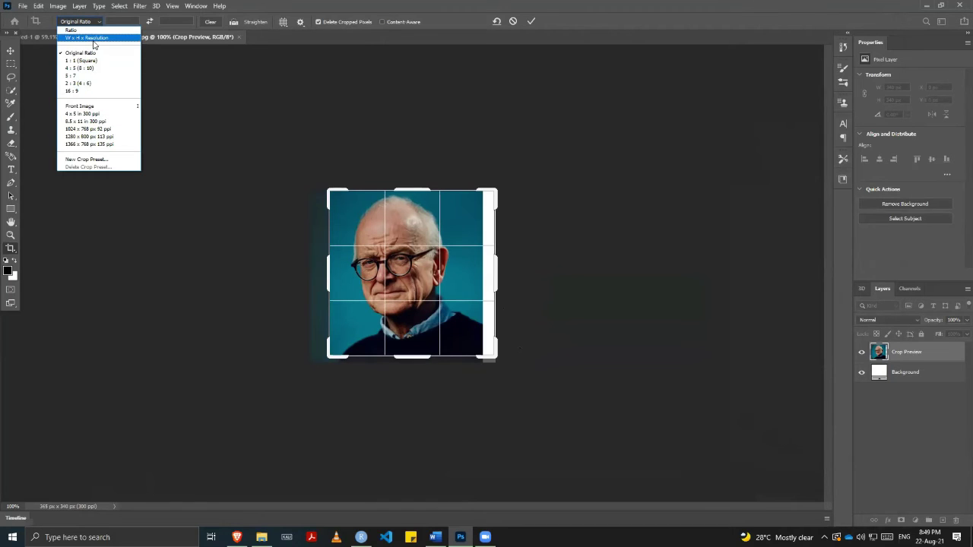
click(92, 38)
drag(328, 253, 316, 255)
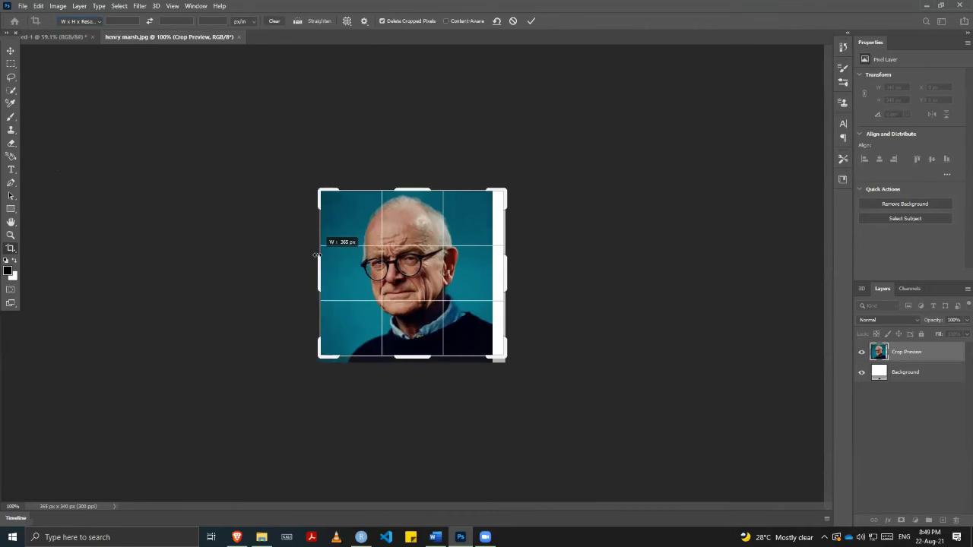
drag(503, 267, 502, 270)
drag(416, 360, 416, 366)
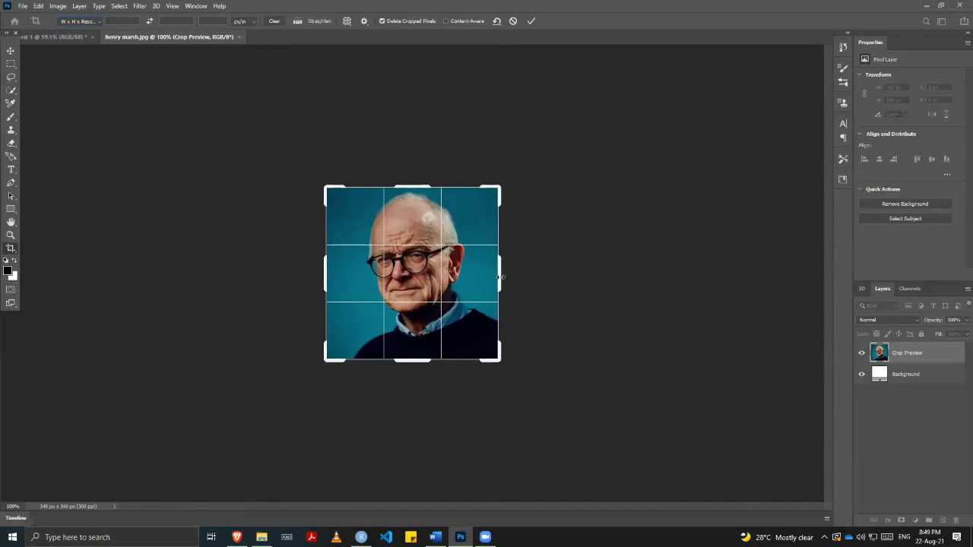
drag(497, 277, 491, 278)
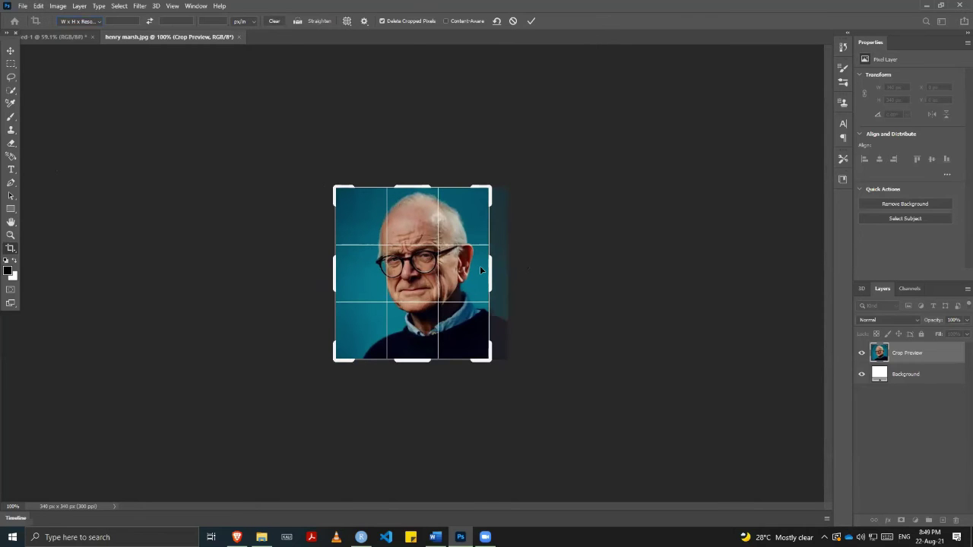
key(Return)
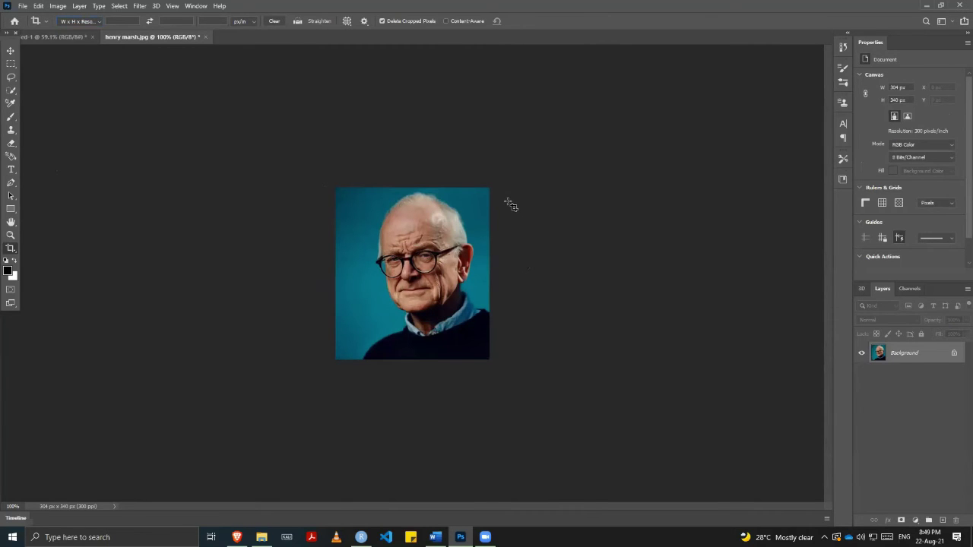
- Duplicate the Background layer as Background copy, hide the original layer and make the copy active
right_click(922, 353)
click(917, 372)
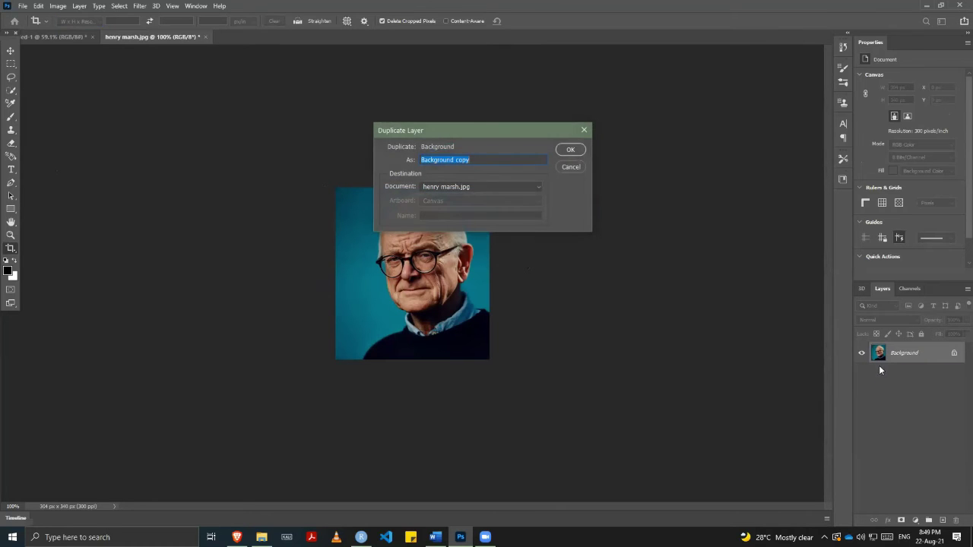
click(560, 152)
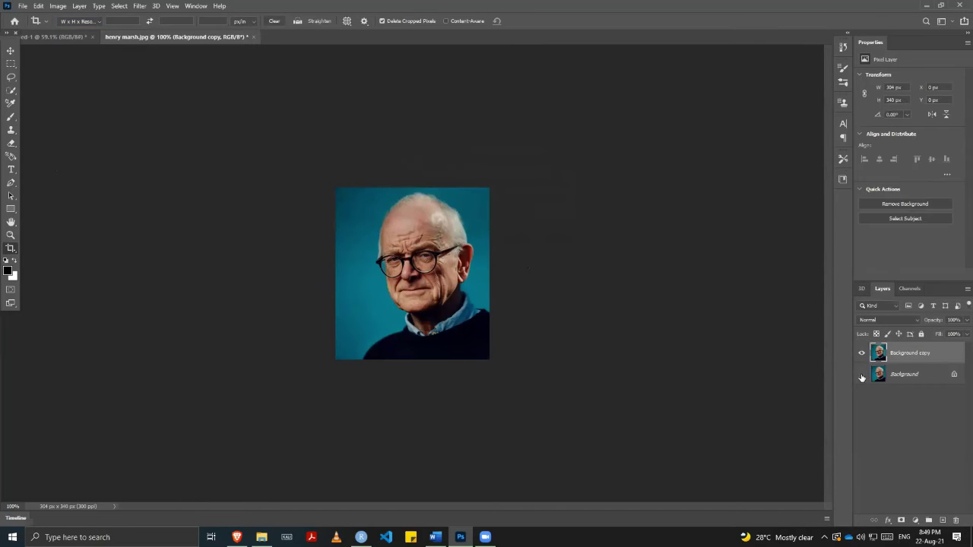
click(937, 379)
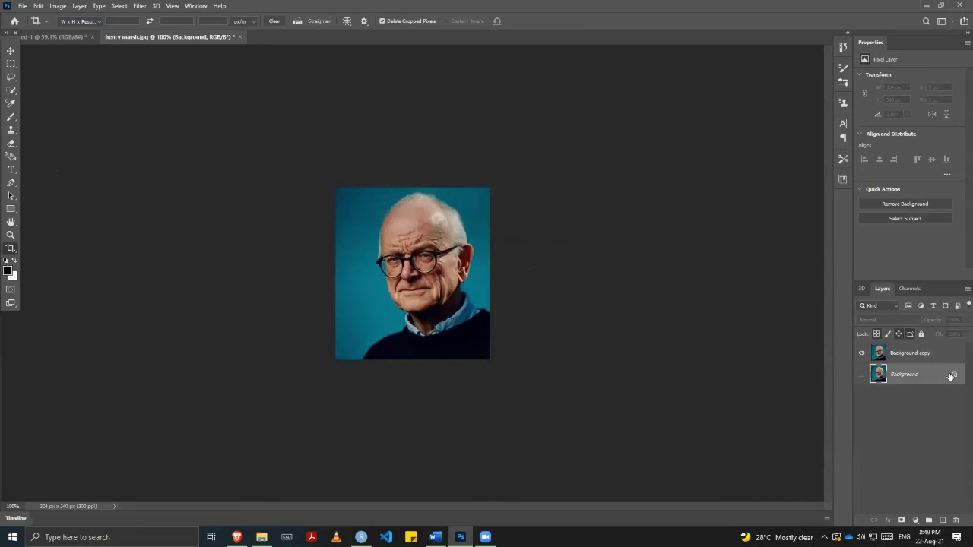
click(925, 355)
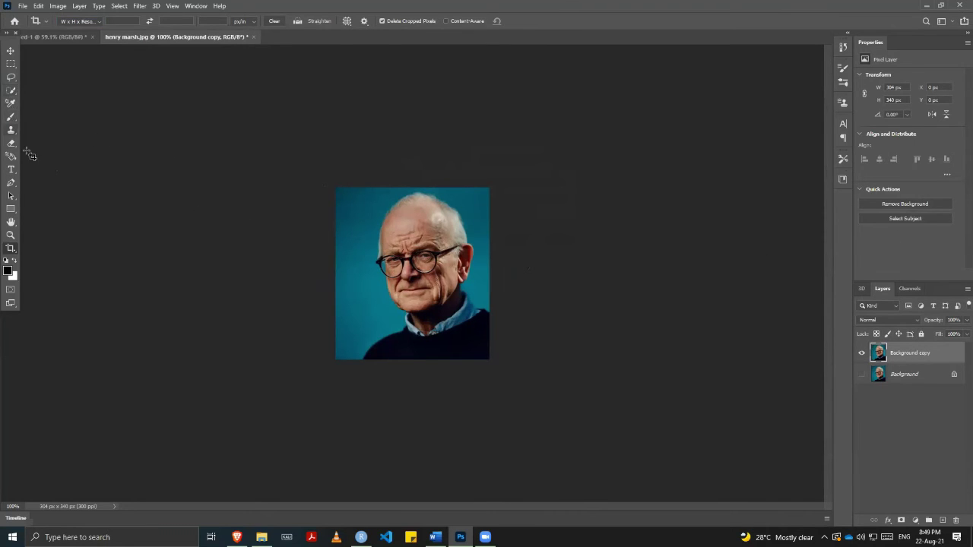
- Switch the tools palette to two columns and dock it at the workspace edge
click(12, 33)
drag(12, 36, 9, 144)
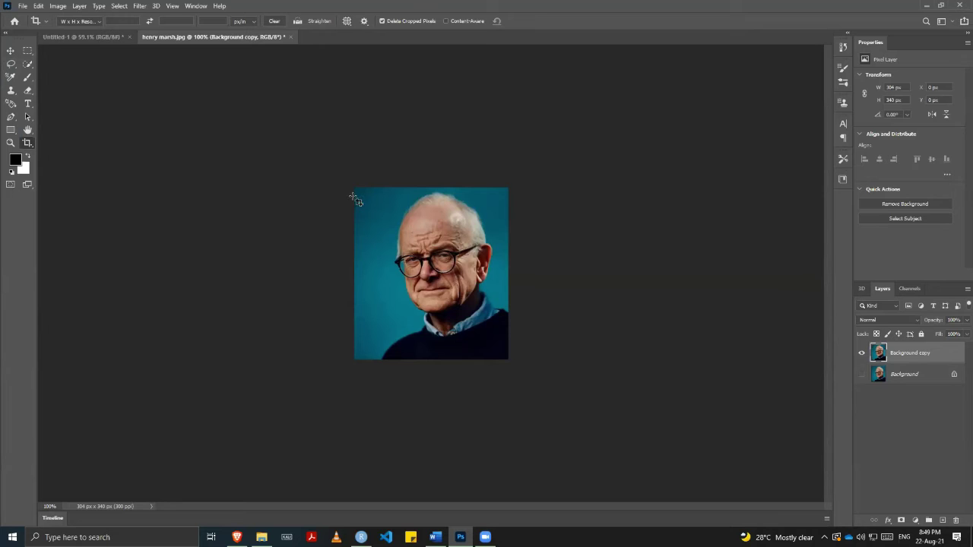
- Widen the canvas to 330 px with a relative Canvas Size increase, keeping the centre anchor and the height
click(59, 6)
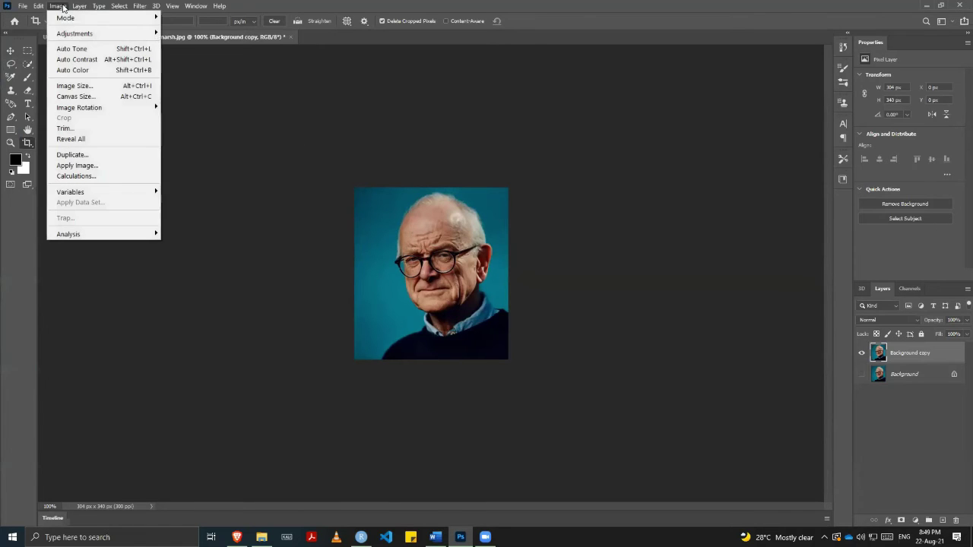
click(79, 97)
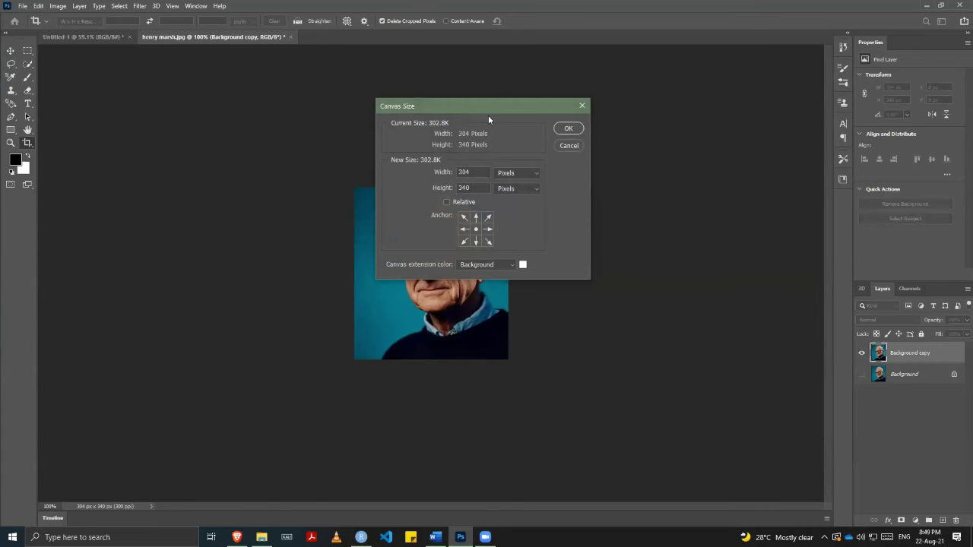
drag(488, 119, 675, 137)
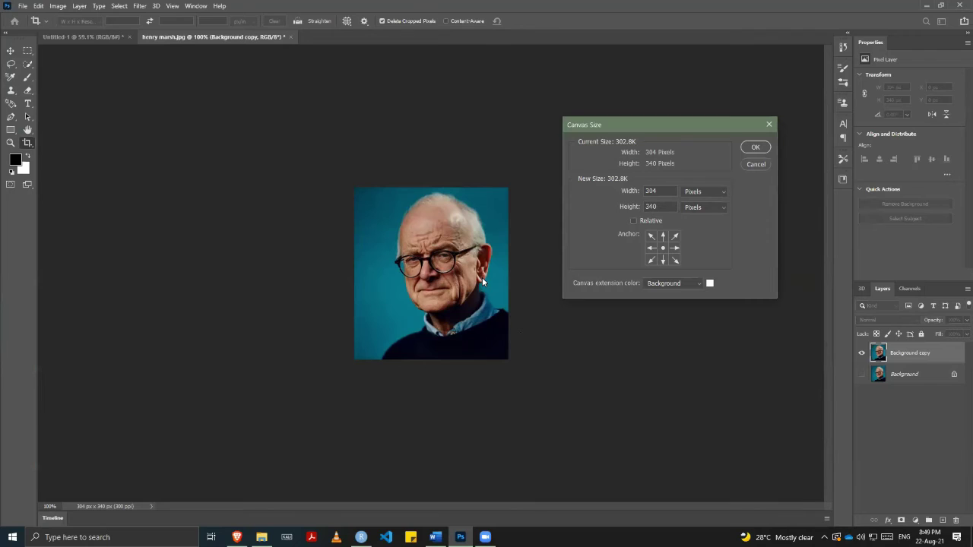
click(634, 221)
key(Up)
key(Up)
key(Up)
key(Up)
key(Up)
key(Up)
key(Up)
key(Up)
key(Up)
key(Up)
key(Up)
key(Up)
key(Up)
key(Up)
key(Up)
key(Up)
key(Up)
key(Up)
key(Up)
click(754, 147)
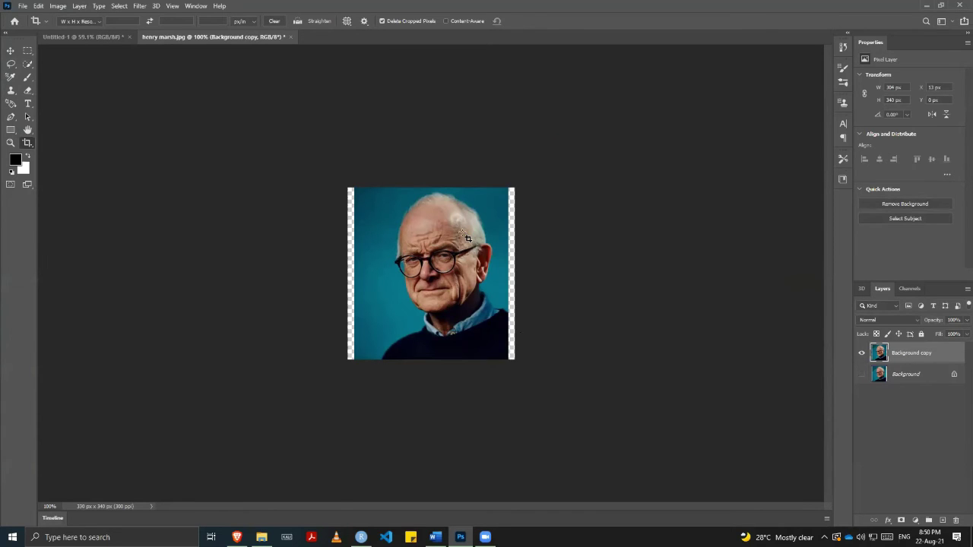
- Move the Background copy layer flush with the canvas's left edge and deselect it
key(v)
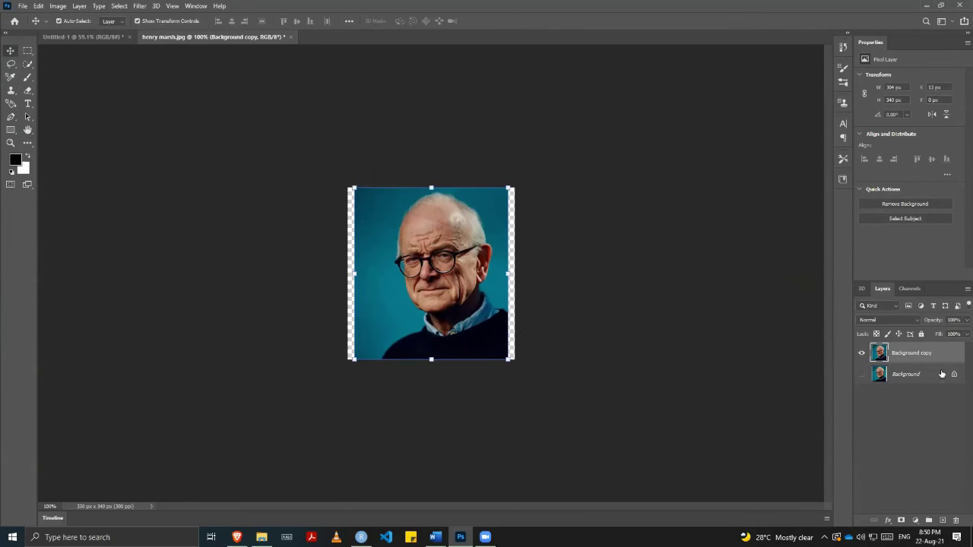
drag(478, 292, 471, 291)
click(535, 275)
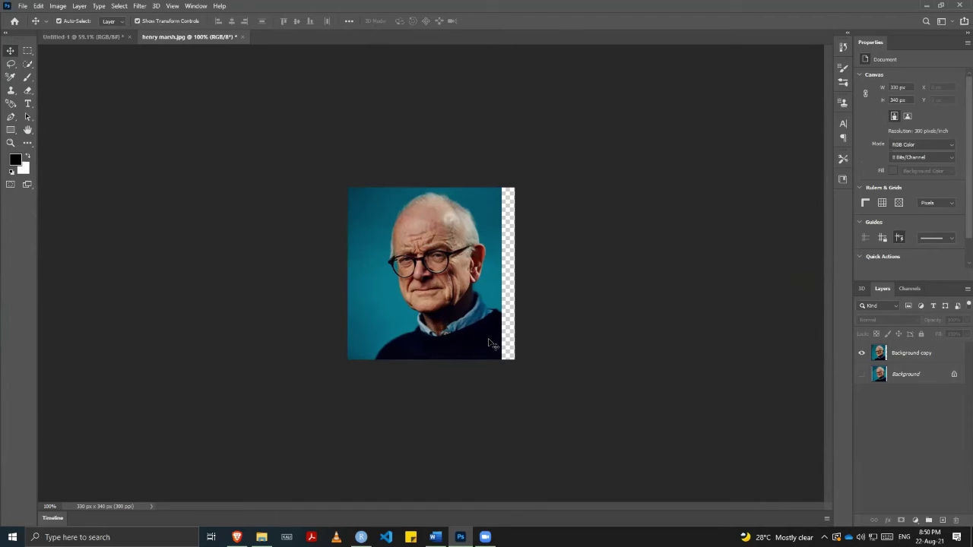
- Preview the enlarged portrait in full-screen mode and return to the standard screen mode
scroll(492, 343, up, 2)
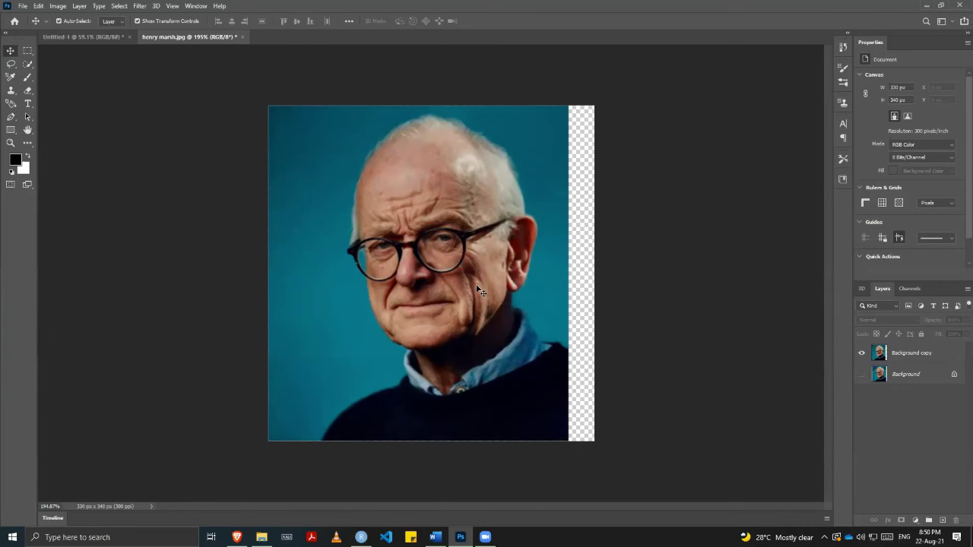
key(f)
key(f)
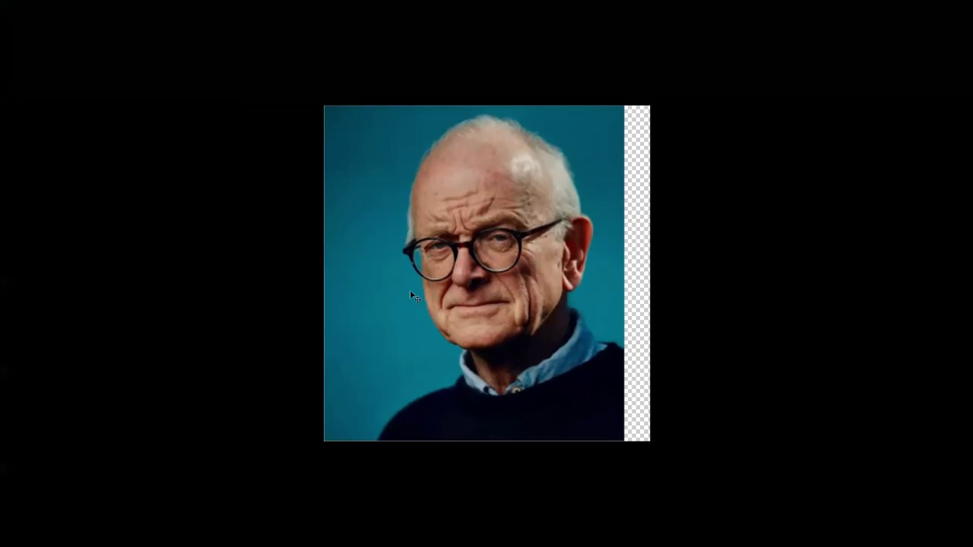
key(f)
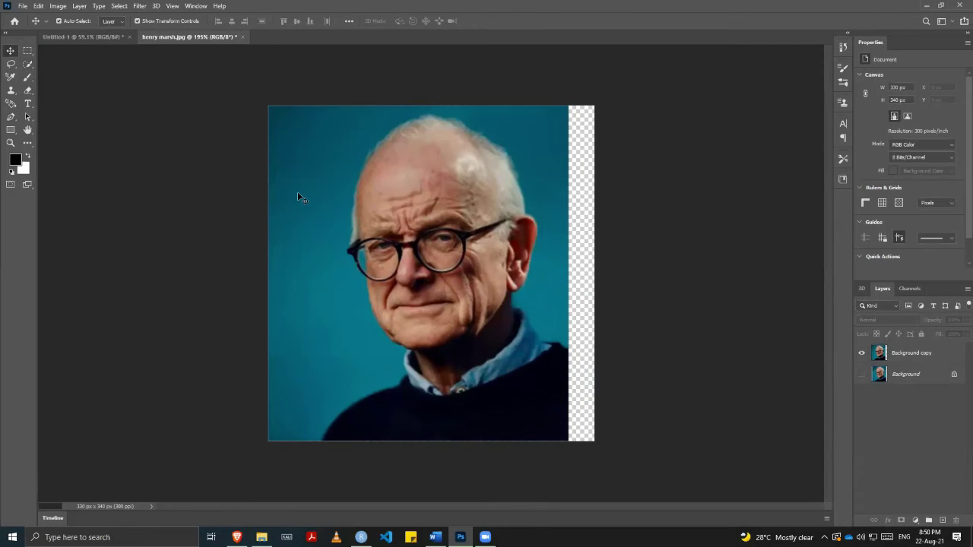
- Make Background copy active and set the foreground colour to teal #1d5966 sampled from the backdrop beside the head
click(12, 105)
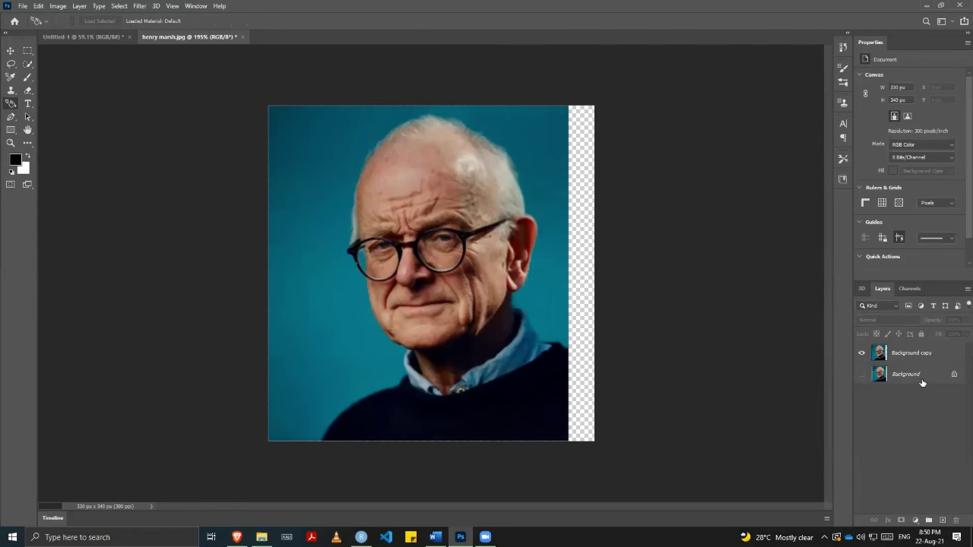
click(920, 355)
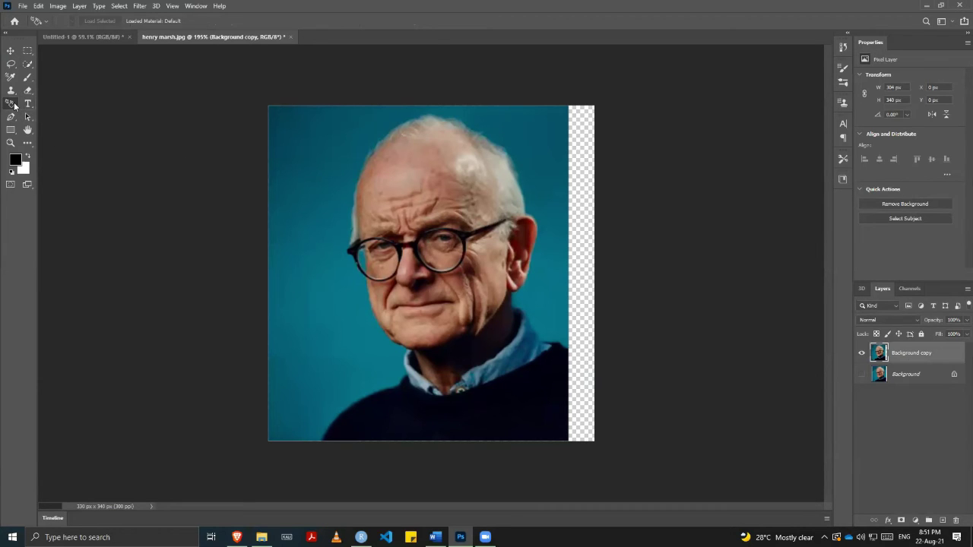
click(15, 159)
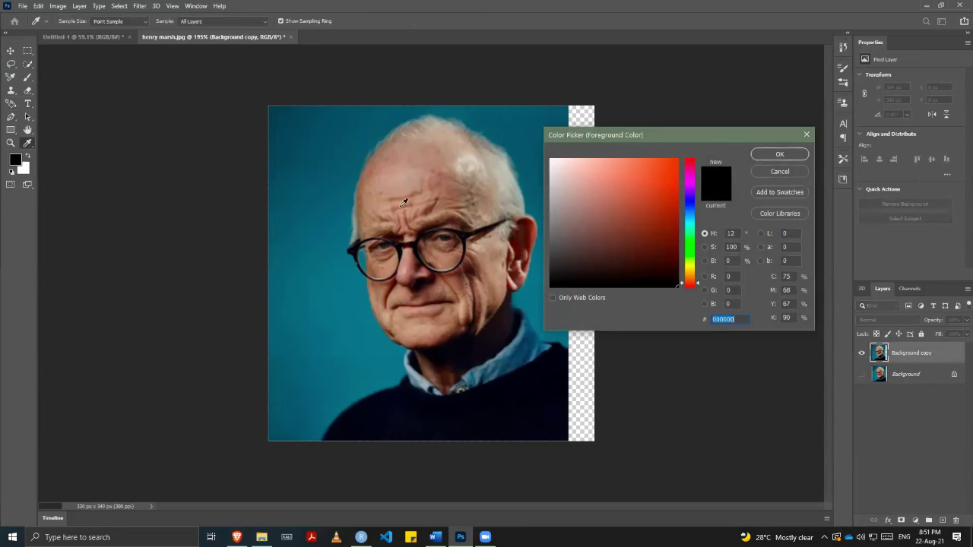
click(529, 125)
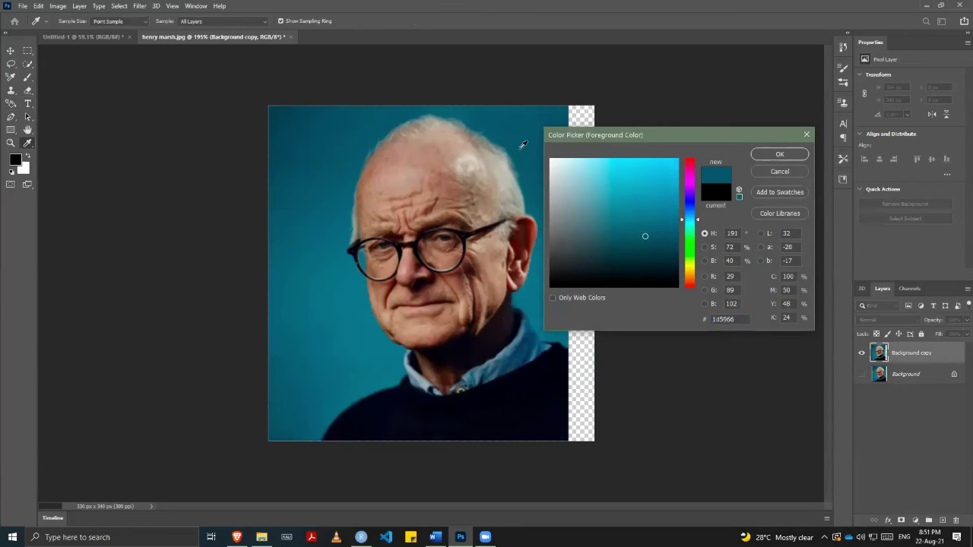
click(780, 155)
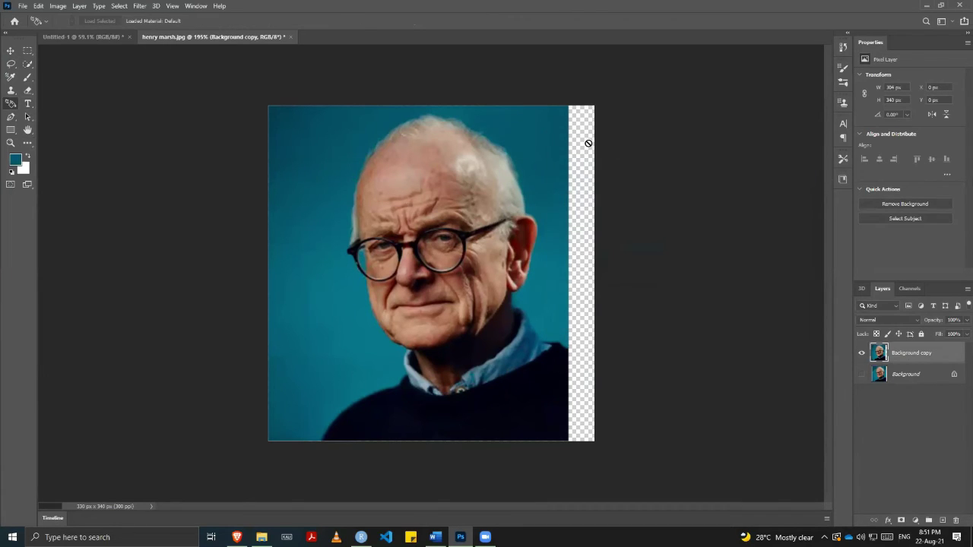
click(895, 372)
click(895, 354)
click(10, 131)
click(11, 105)
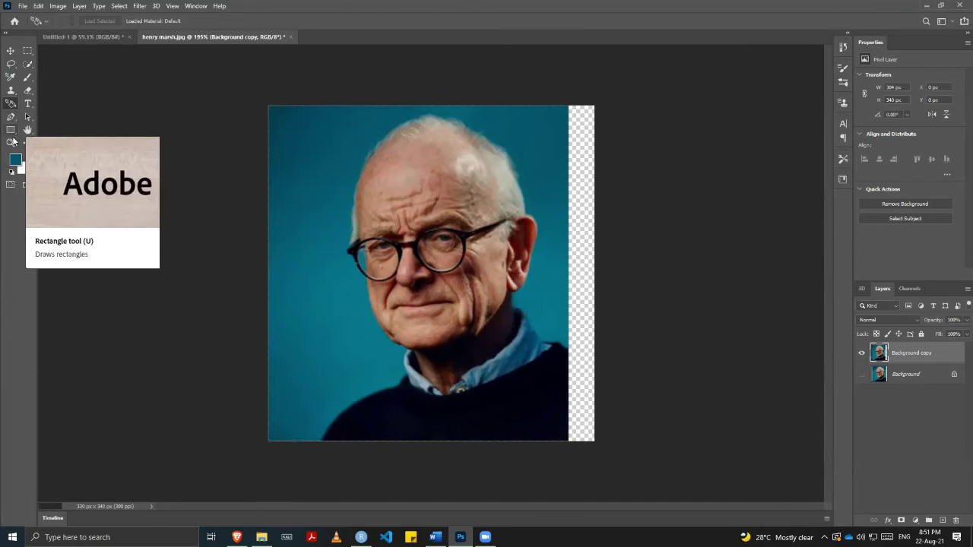
click(28, 148)
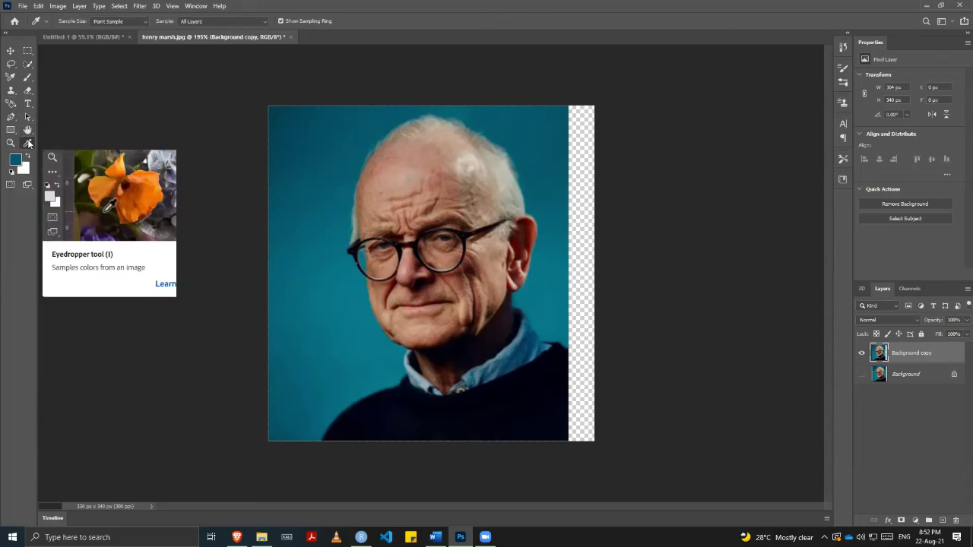
- Paint teal over the transparent strip with the Brush tool, from the upper canvas edge down to the shoulder
click(28, 77)
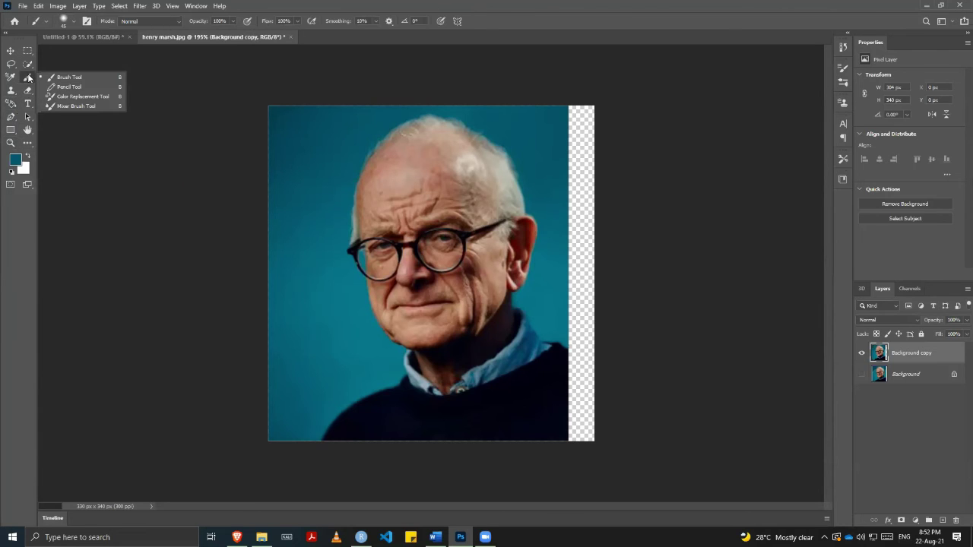
click(53, 78)
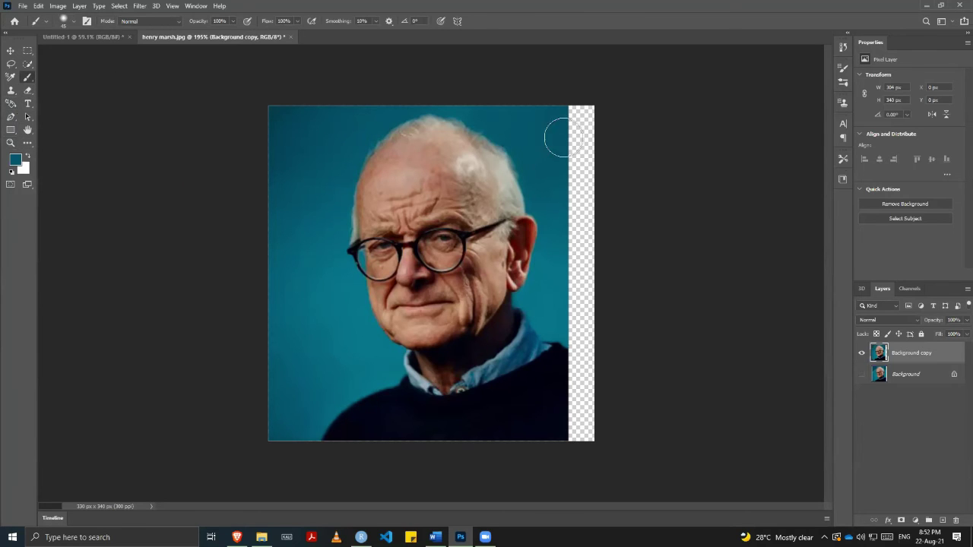
mouse_move(581, 116)
mouse_down()
mouse_move(579, 197)
mouse_move(579, 106)
mouse_move(585, 161)
mouse_move(571, 174)
mouse_move(583, 205)
mouse_move(586, 239)
mouse_move(580, 213)
mouse_move(573, 220)
mouse_move(580, 328)
mouse_move(592, 343)
mouse_move(586, 327)
mouse_move(591, 373)
mouse_up()
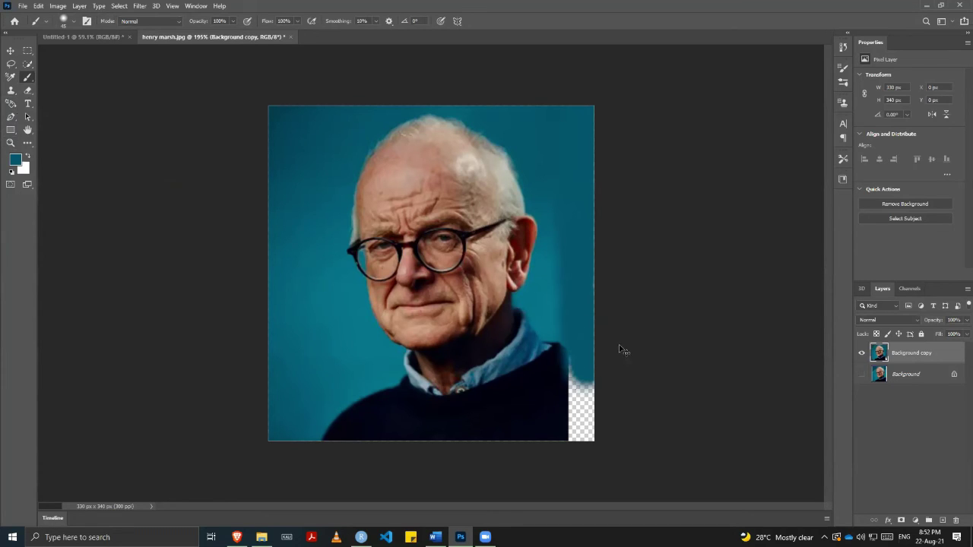
key(ctrl+z)
key(ctrl+z)
key(ctrl+z)
drag(592, 331, 586, 335)
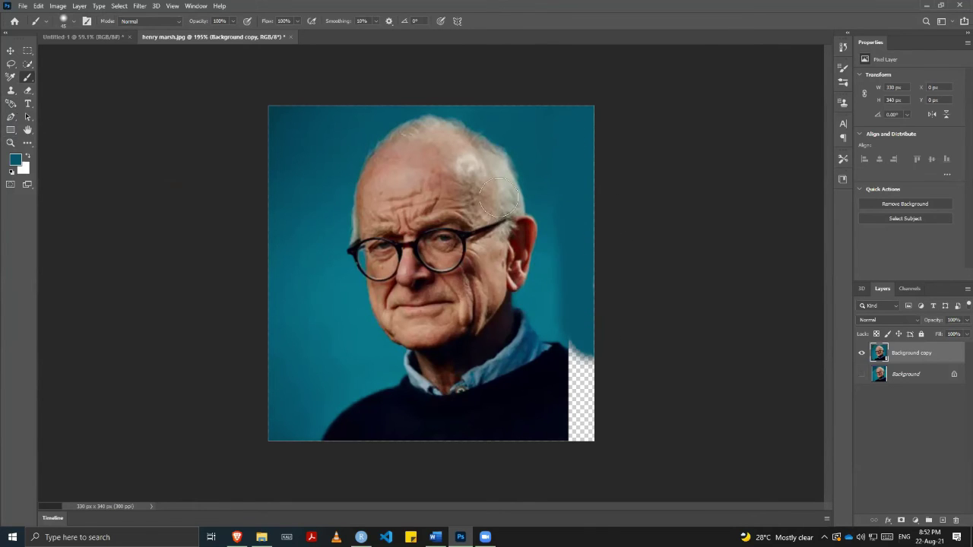
- Blend the painted strip's seam into the teal backdrop with a soft brush, and sample the sweater's dark colour
click(64, 23)
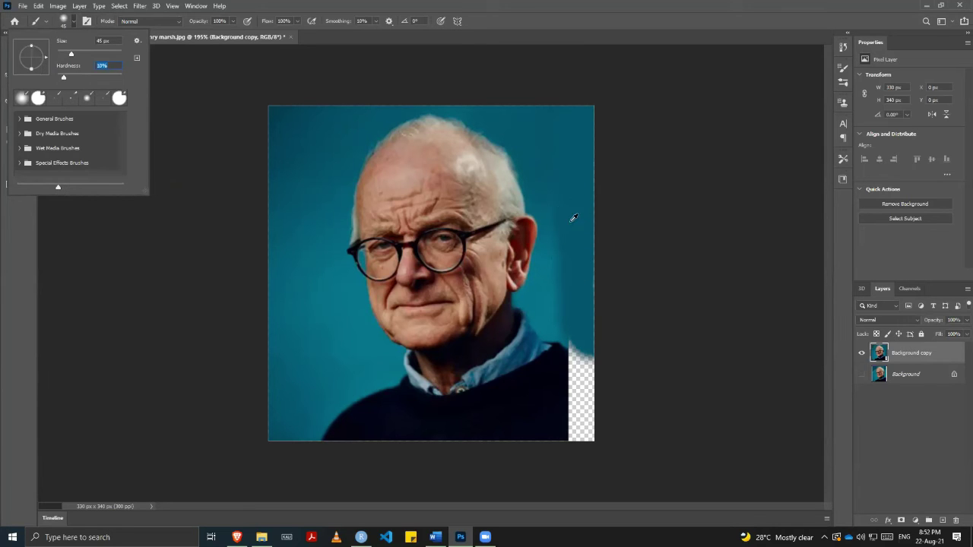
click(701, 211)
key(ctrl+0)
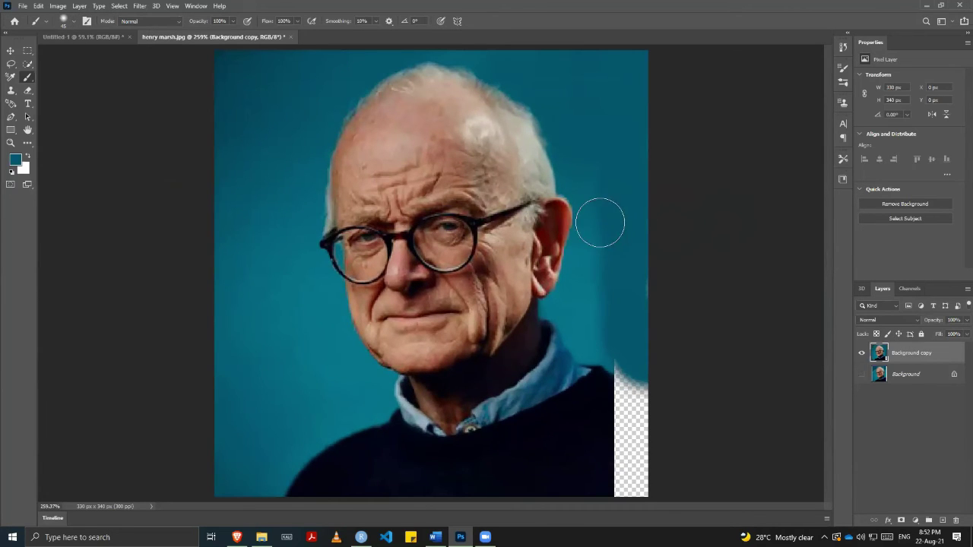
scroll(618, 228, up, 1)
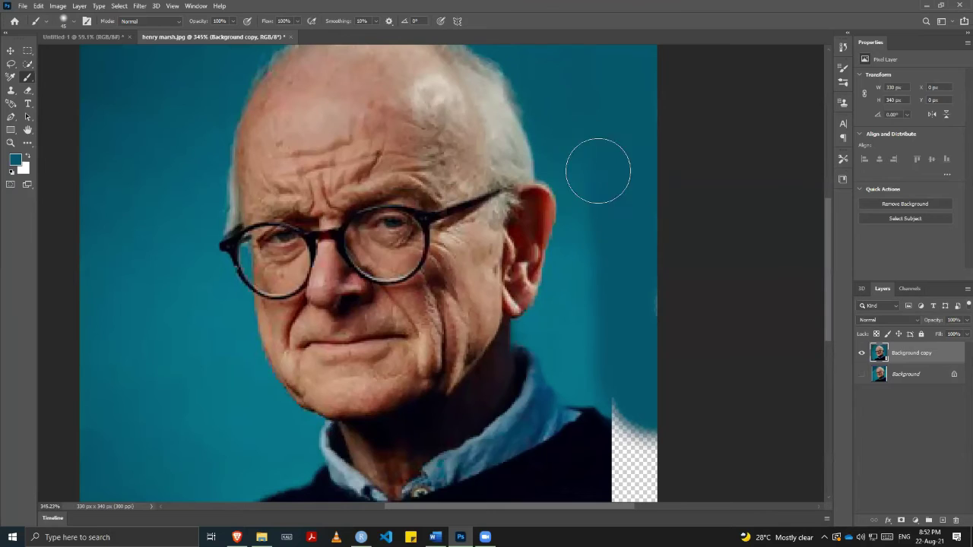
scroll(616, 174, down, 2)
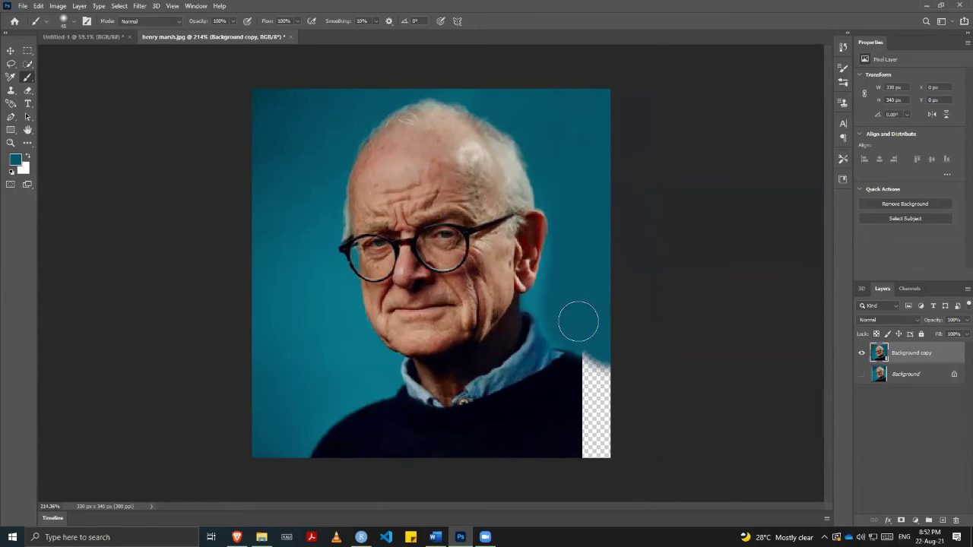
scroll(658, 263, down, 2)
scroll(660, 265, up, 1)
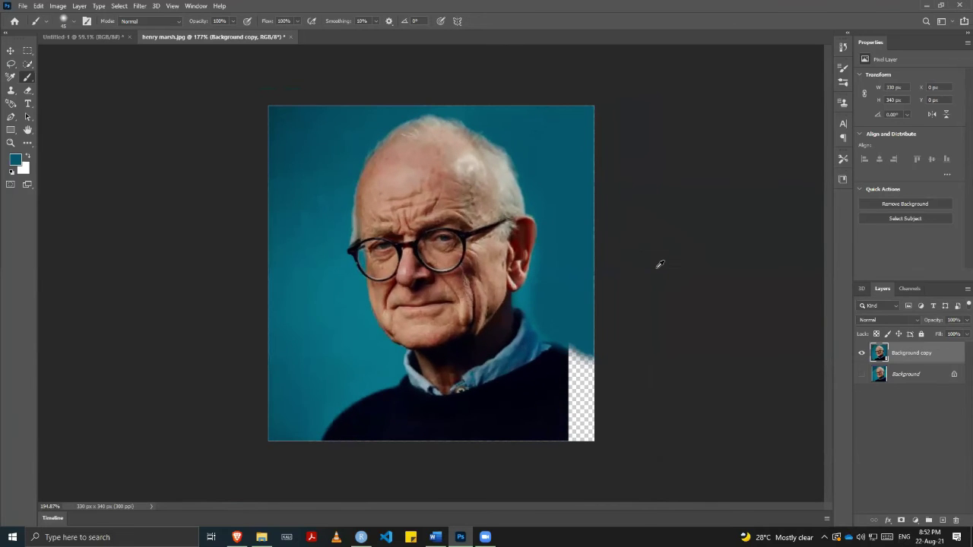
alt+click(550, 393)
click(171, 6)
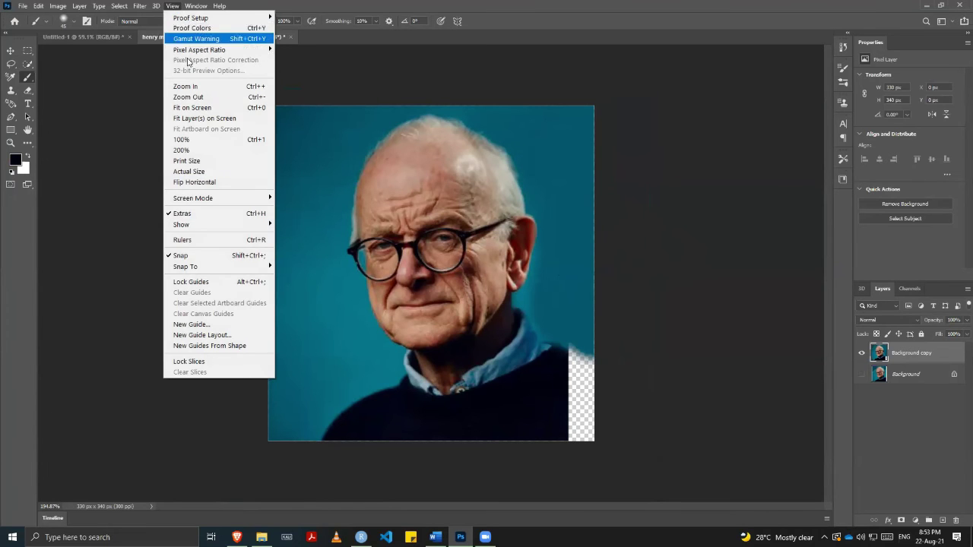
mouse_move(195, 5)
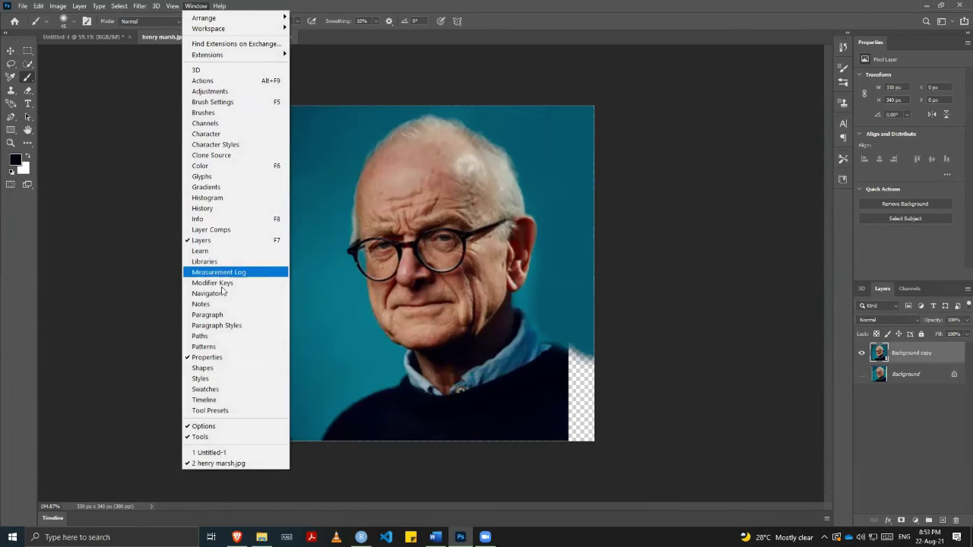
click(223, 411)
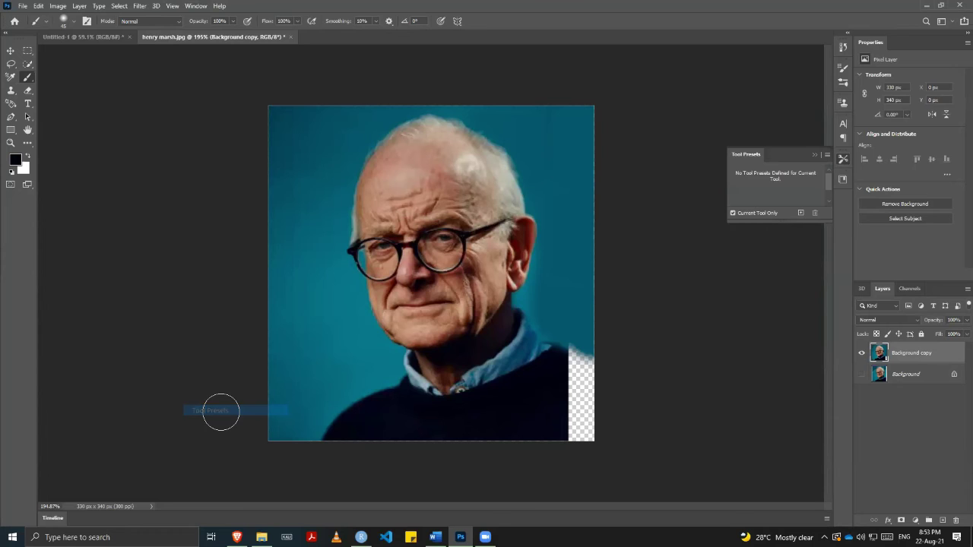
click(812, 155)
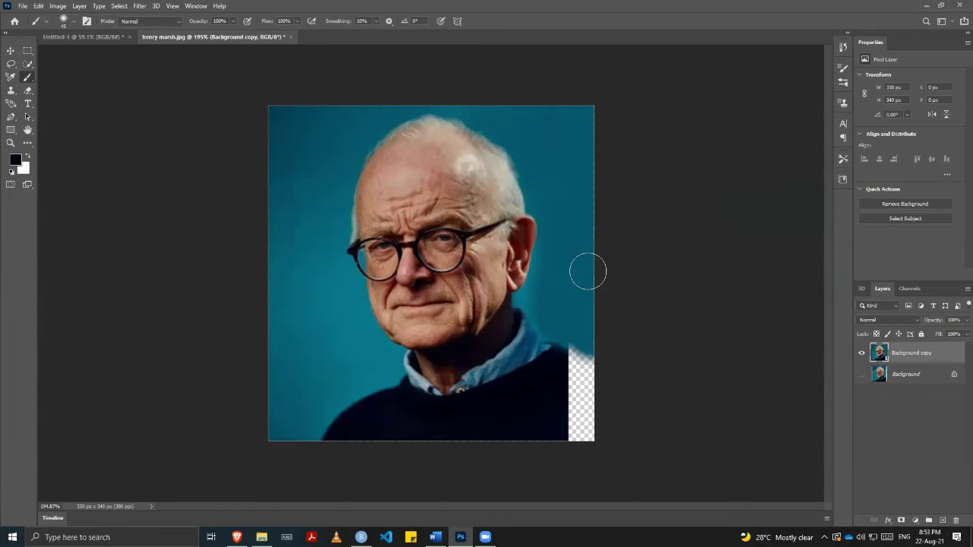
- Paint the sweater colour over the remaining transparent strip to extend the shoulder, and tidy its upper edge with sampled teal
click(580, 389)
mouse_move(580, 390)
mouse_down()
mouse_move(573, 431)
mouse_move(582, 434)
mouse_move(580, 365)
mouse_move(569, 367)
mouse_move(568, 412)
mouse_move(566, 361)
mouse_move(566, 399)
mouse_up()
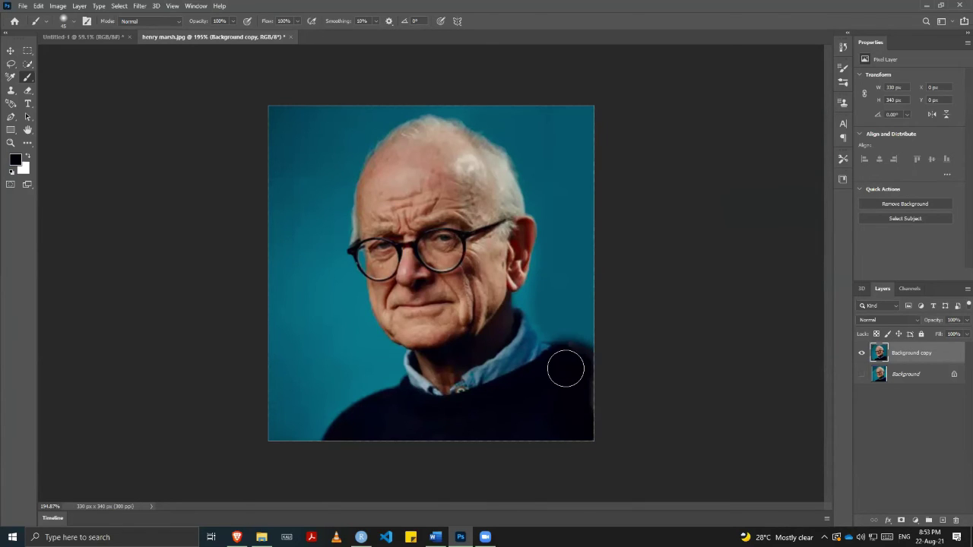
alt+click(569, 263)
scroll(584, 304, up, 2)
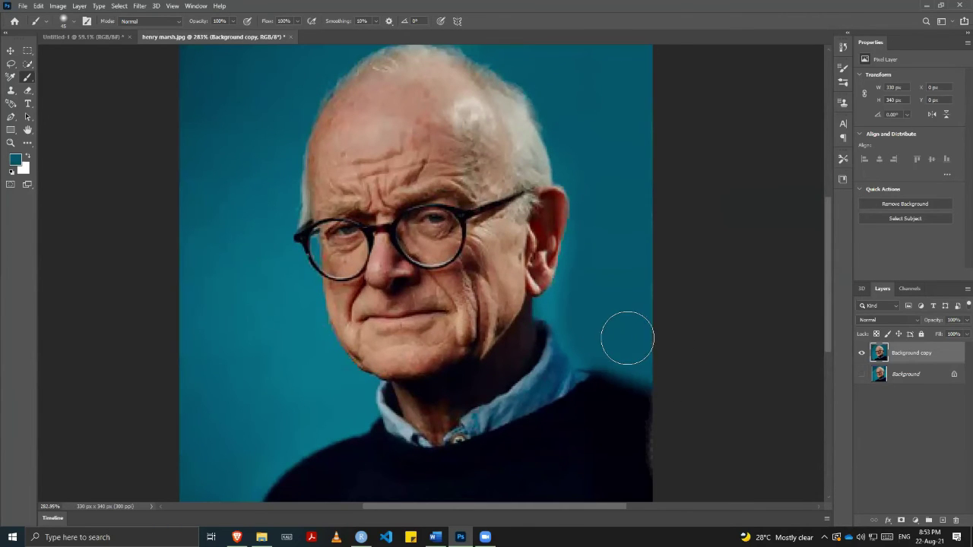
scroll(641, 315, down, 2)
scroll(641, 315, down, 1)
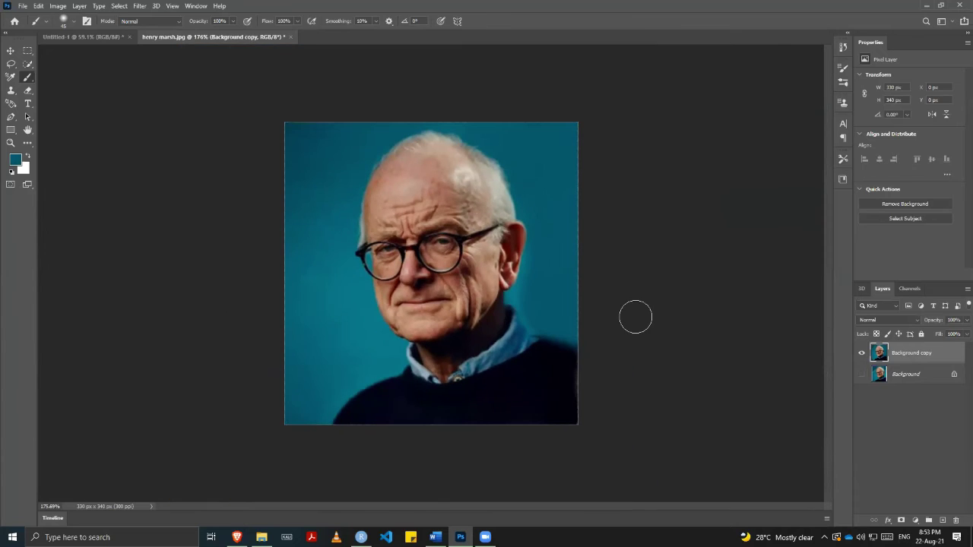
- Reset the default colours, hide Background copy, show the original Background layer and duplicate it
key(d)
click(859, 354)
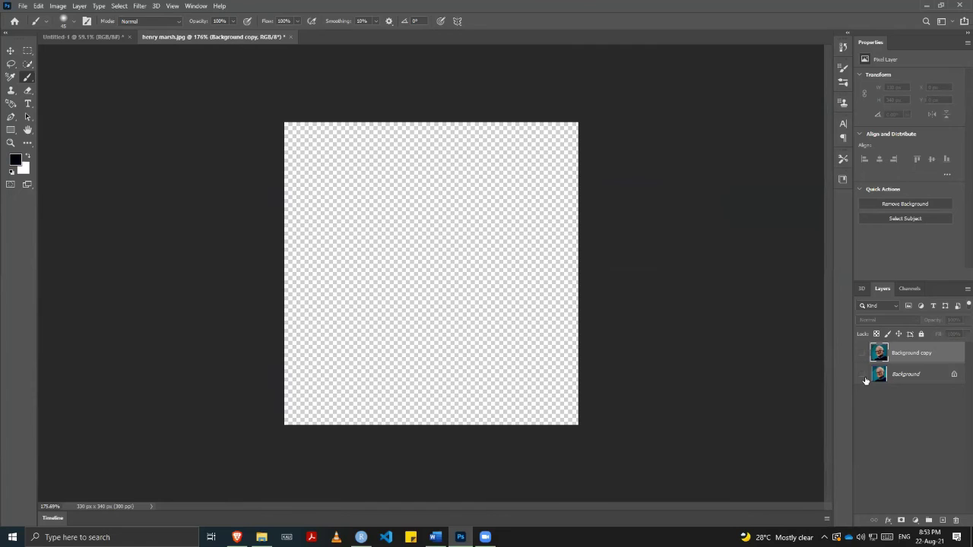
click(862, 375)
click(902, 378)
key(ctrl+j)
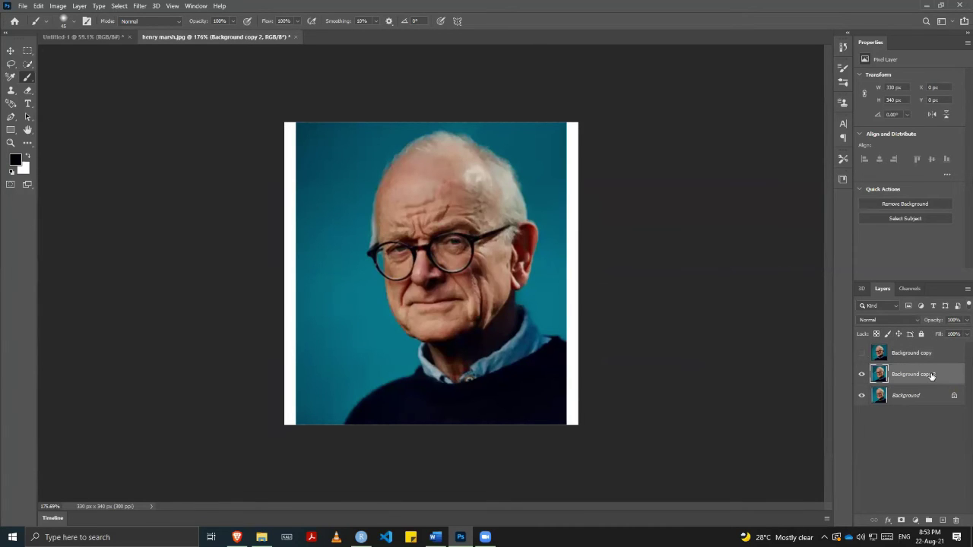
- Move the new duplicate layer so its photo sits flush with the canvas's left edge, and deselect it
key(v)
drag(504, 291, 490, 289)
click(660, 279)
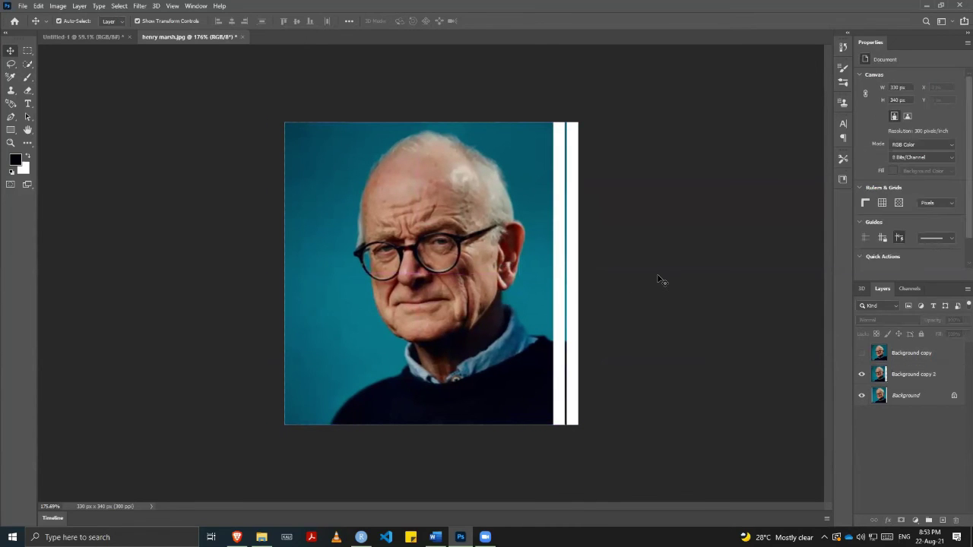
- Hide the original Background layer and erase the leftover white strip from Background copy 2
click(861, 396)
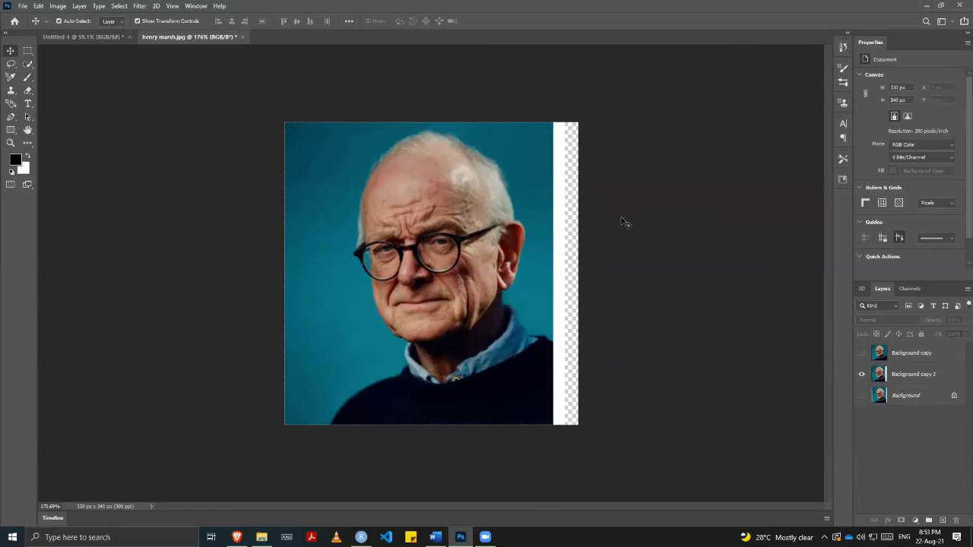
key(e)
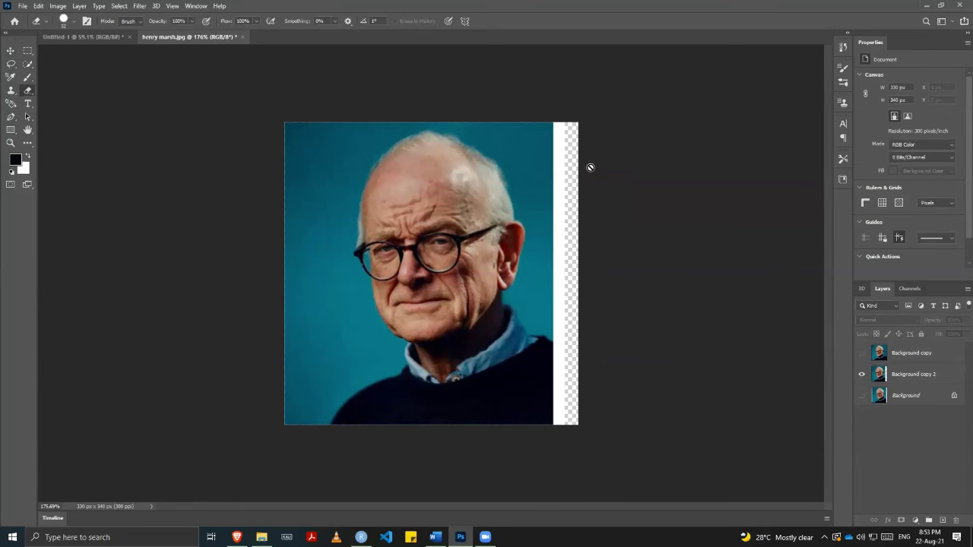
click(911, 382)
drag(567, 188, 567, 441)
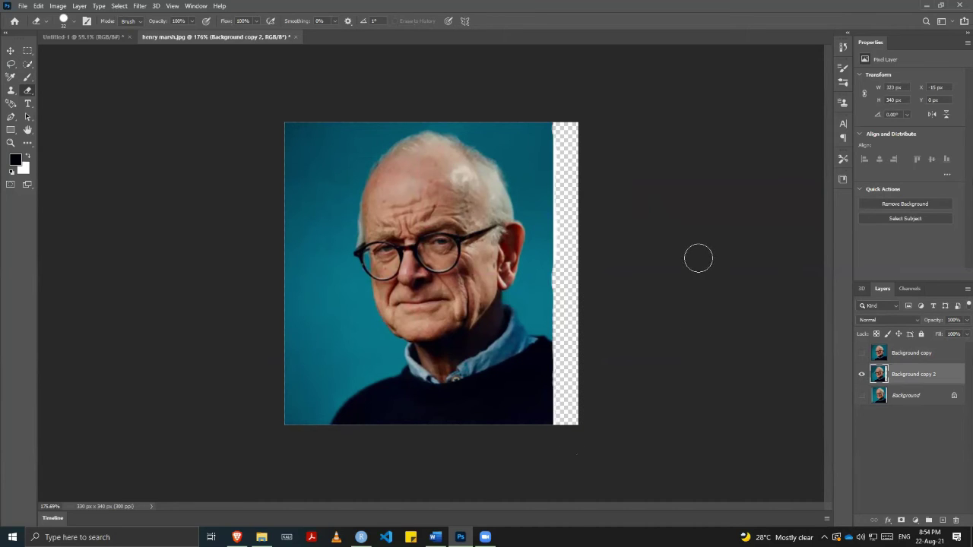
- Try to cover the transparent gap with a backdrop strip about 36 by 259 px copied from the photo's opposite side, and delete that layer
key(m)
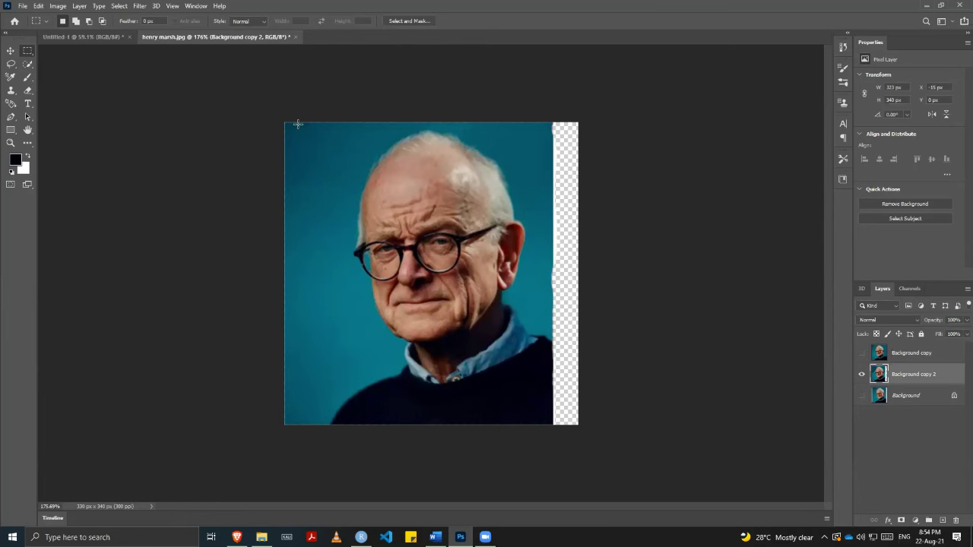
drag(297, 122, 327, 352)
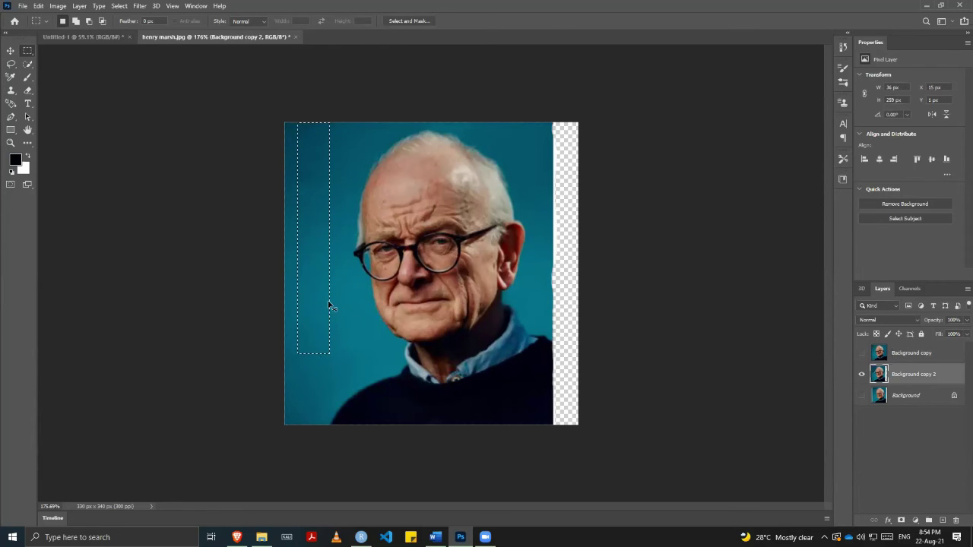
key(ctrl+j)
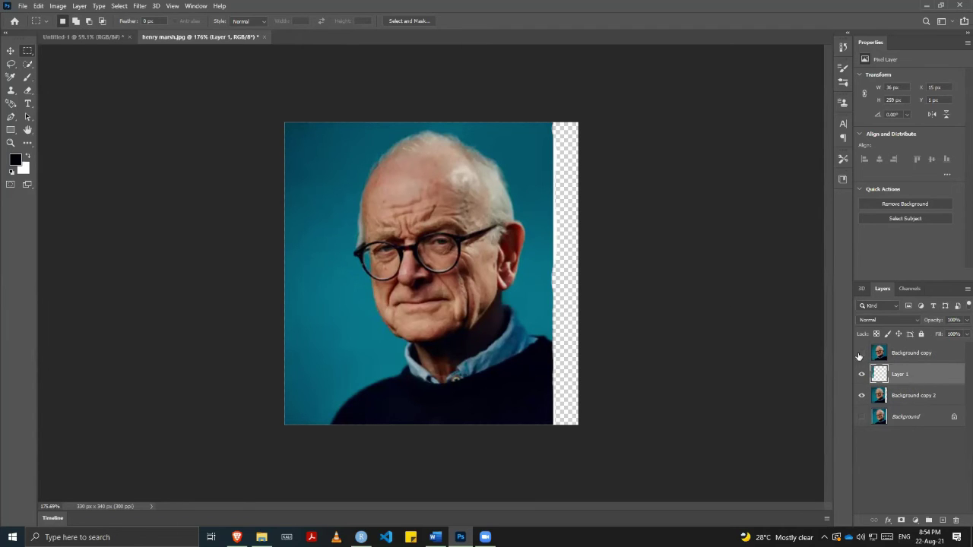
click(9, 51)
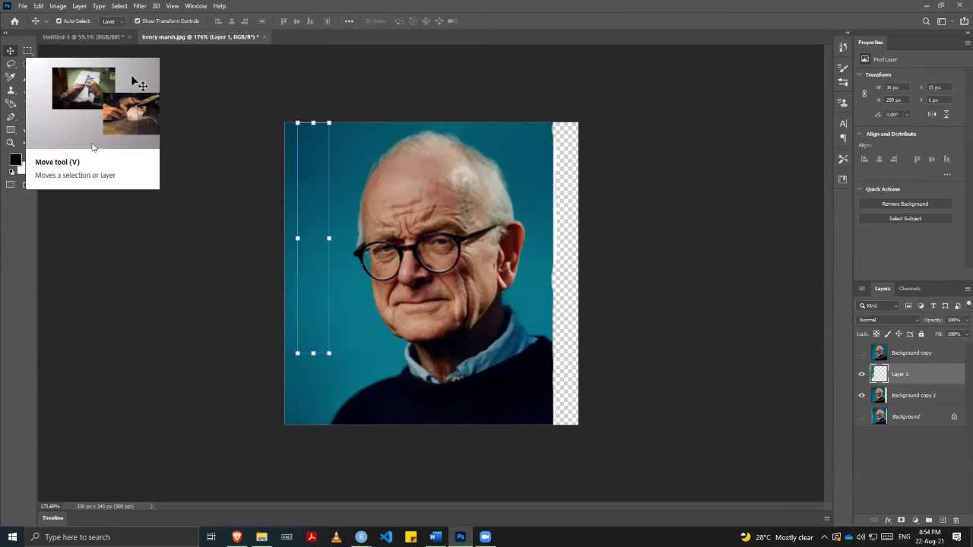
drag(309, 208, 562, 208)
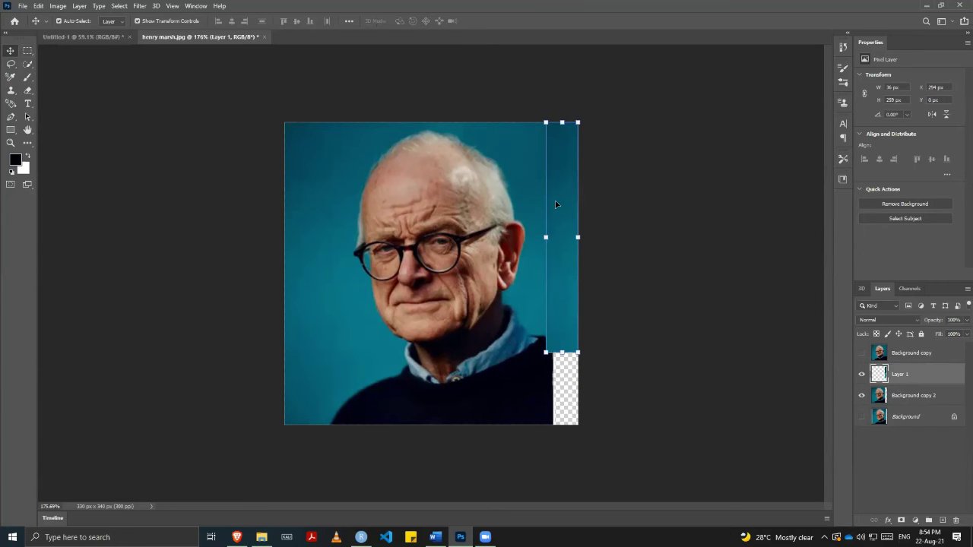
key(Delete)
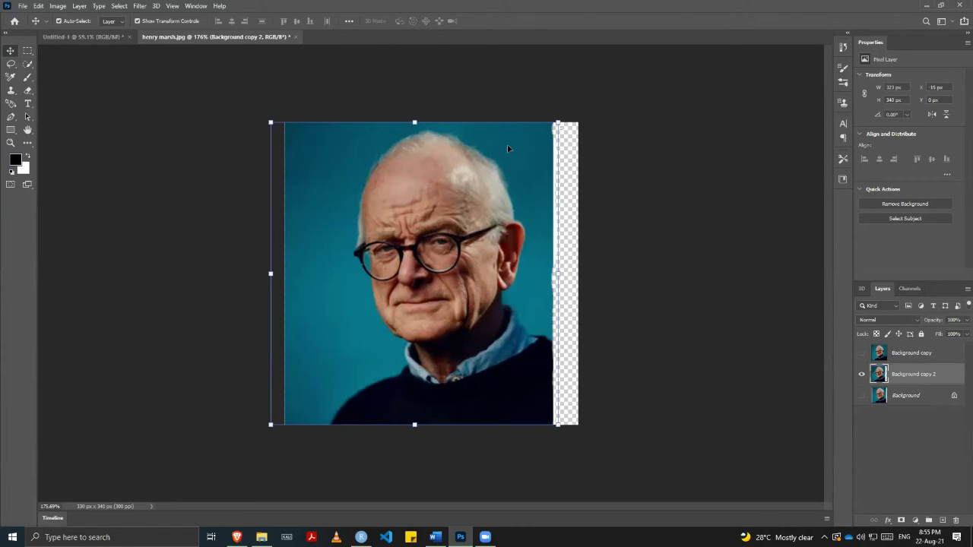
- Select a backdrop strip about 26 by 232 px between the ear and the transparent gap, and copy it to a new layer
key(m)
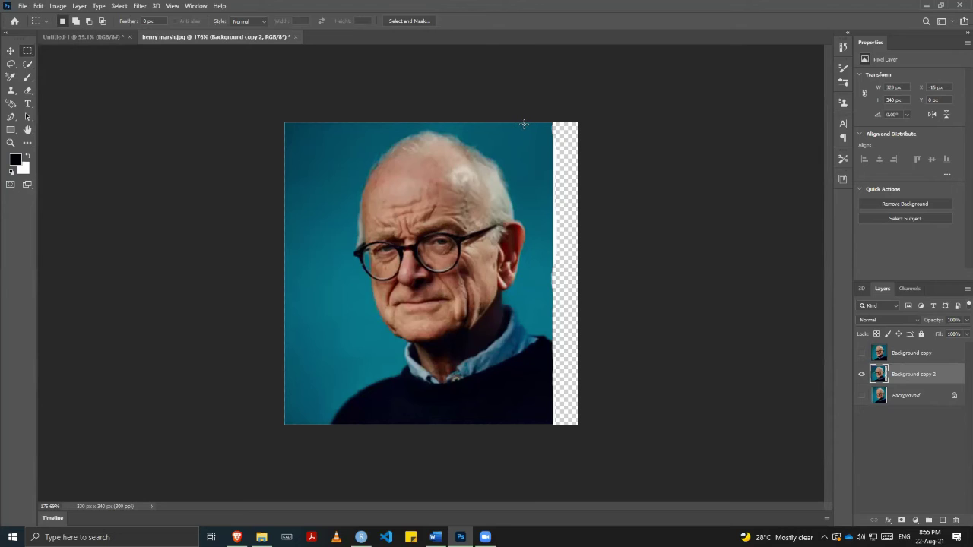
drag(523, 123, 528, 329)
click(547, 176)
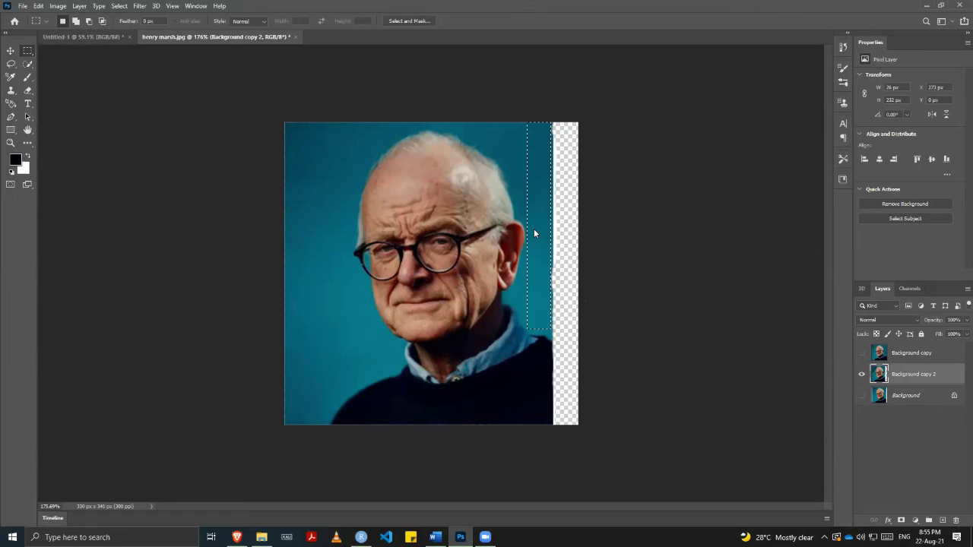
key(ctrl+j)
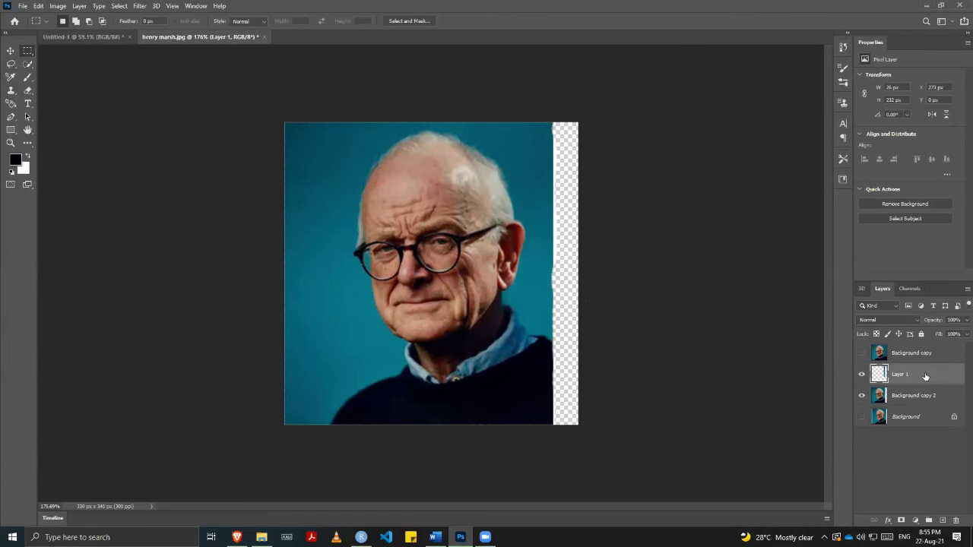
- Move the copied teal strip over the upper gap and stretch it to 134.62% width and 103.88% height, flush with the canvas edge
key(v)
drag(531, 187, 579, 222)
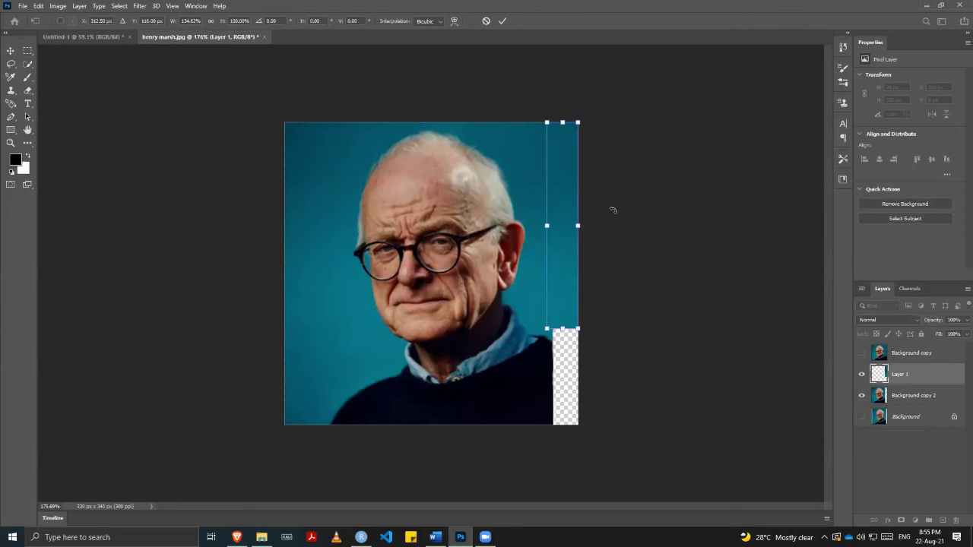
drag(563, 328, 564, 336)
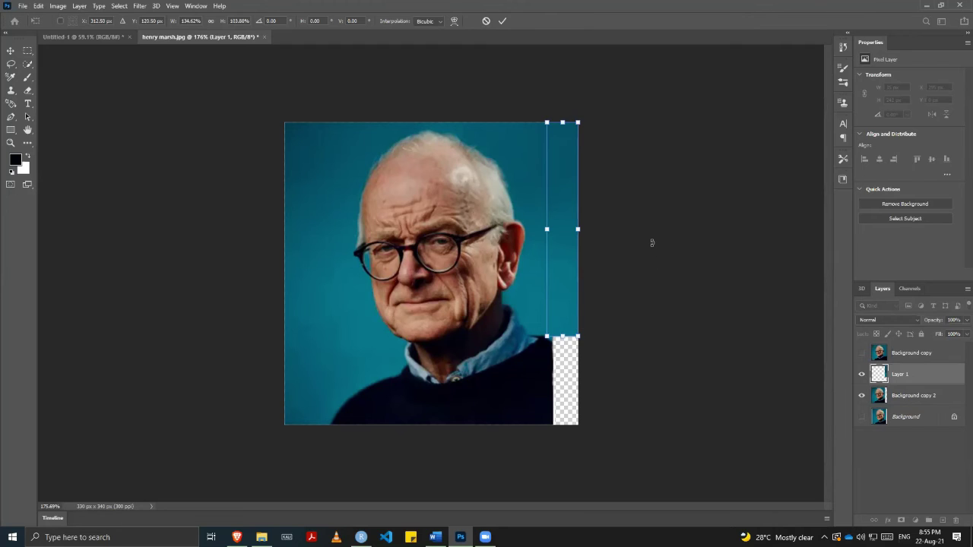
key(Return)
click(492, 163)
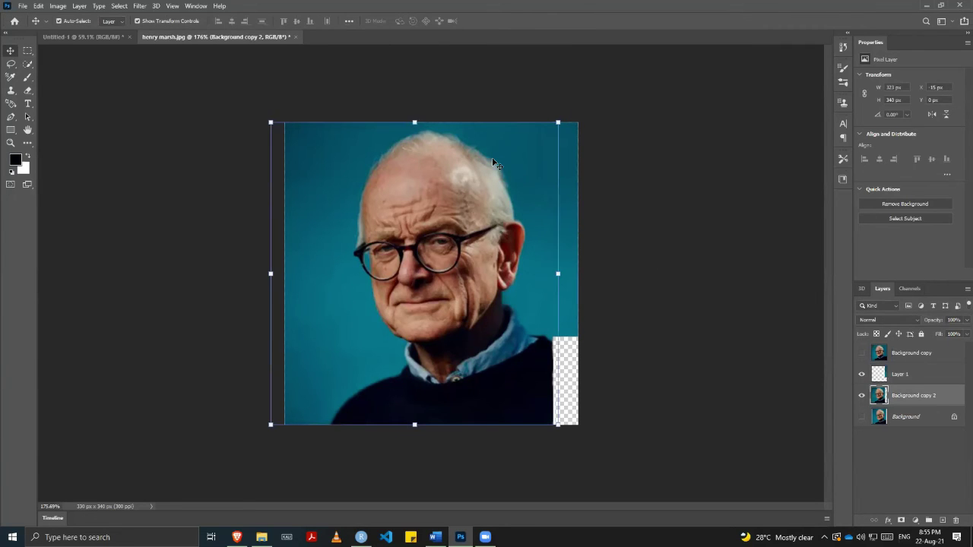
click(643, 181)
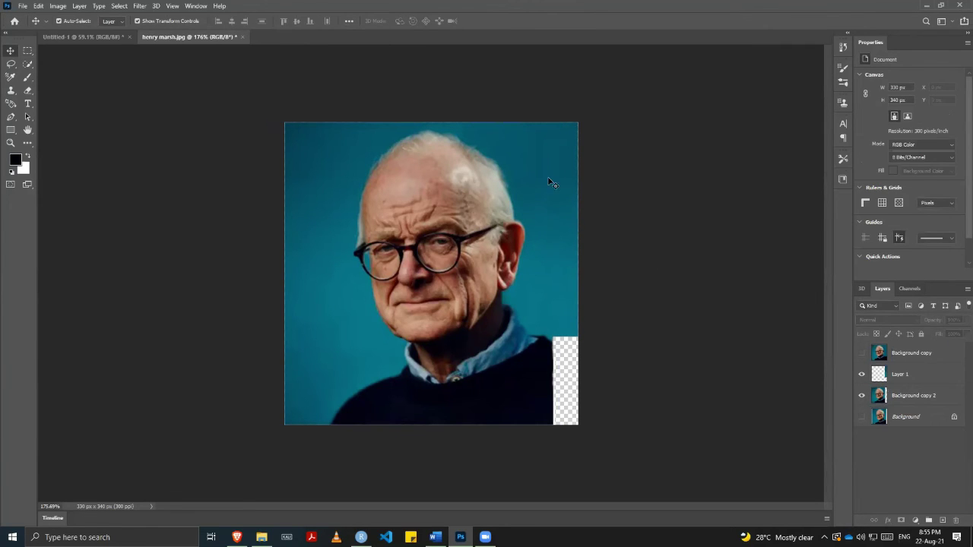
scroll(566, 190, up, 2)
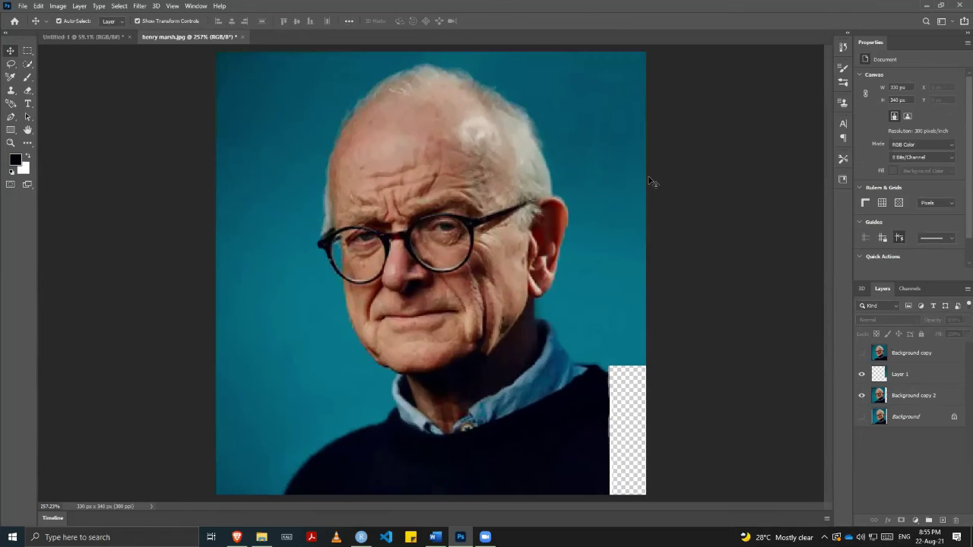
scroll(625, 213, down, 1)
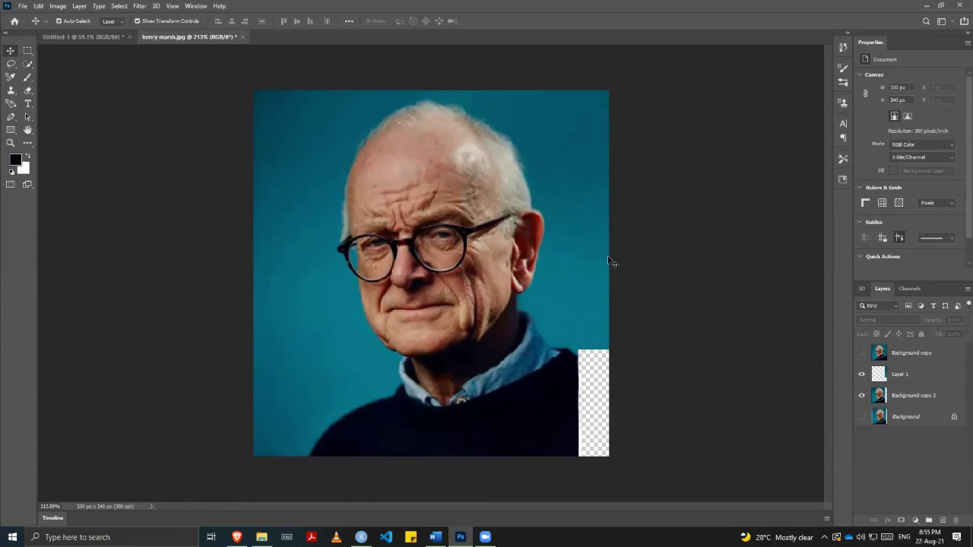
scroll(590, 261, down, 1)
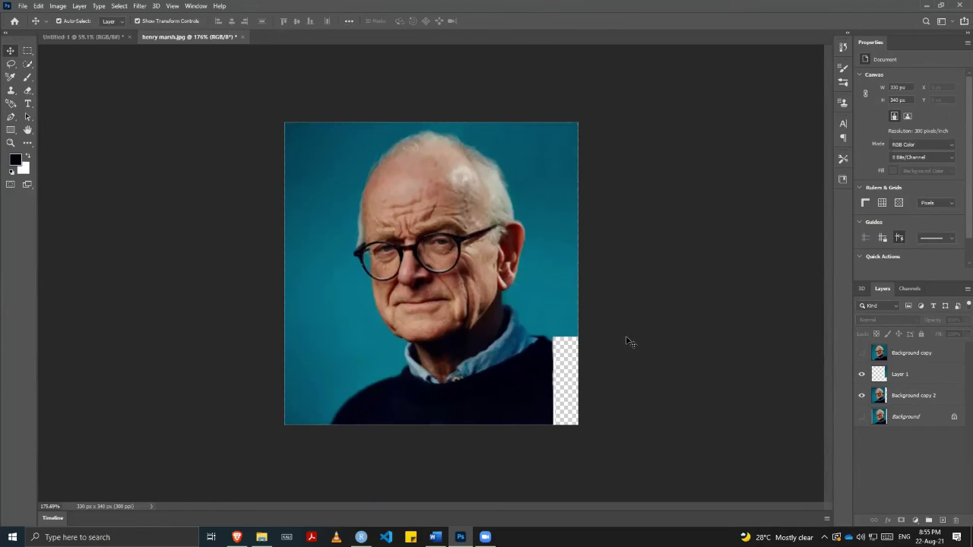
- Select a sweater patch about 29 by 67 px beside the remaining gap and copy it from Background copy 2 to a new layer
scroll(577, 395, up, 1)
scroll(561, 425, up, 1)
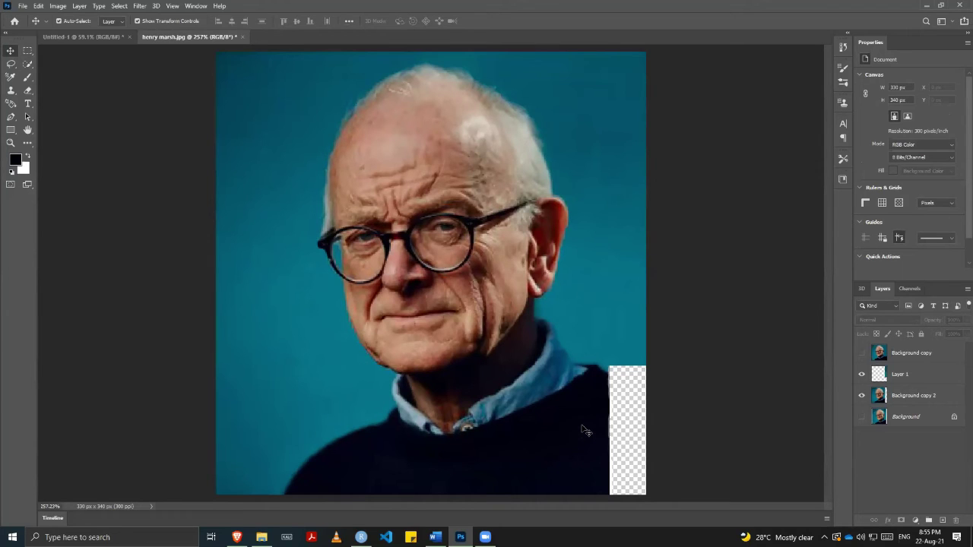
key(m)
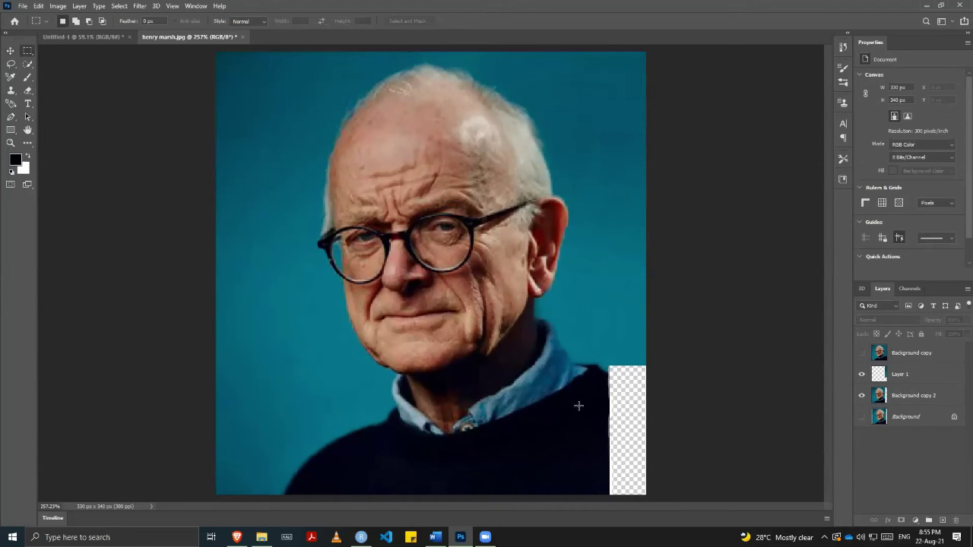
drag(580, 406, 602, 490)
drag(564, 405, 600, 491)
key(ctrl+v)
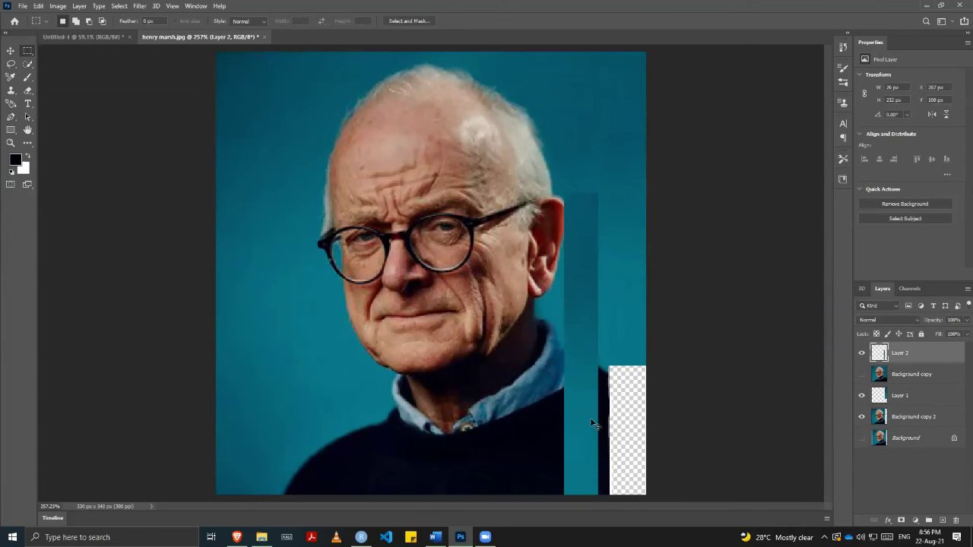
key(ctrl+z)
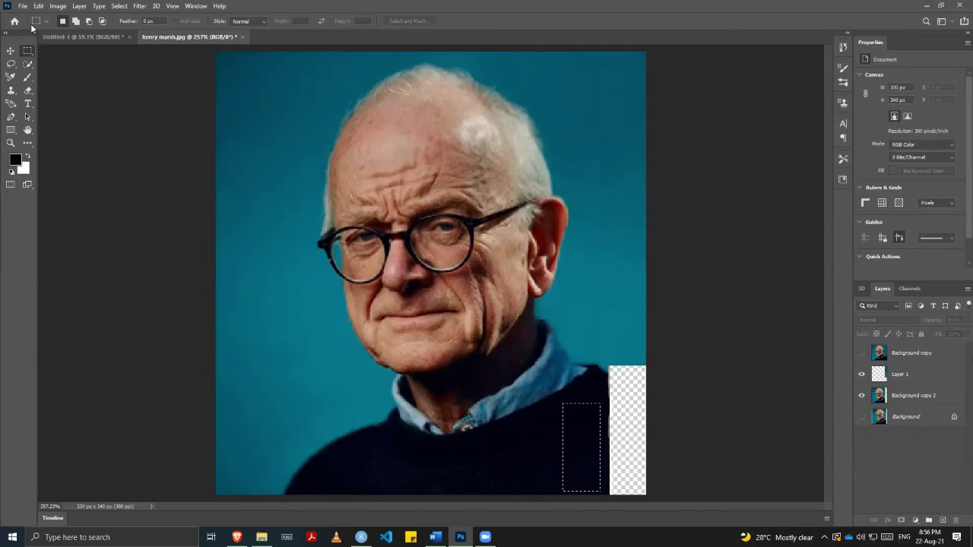
click(916, 400)
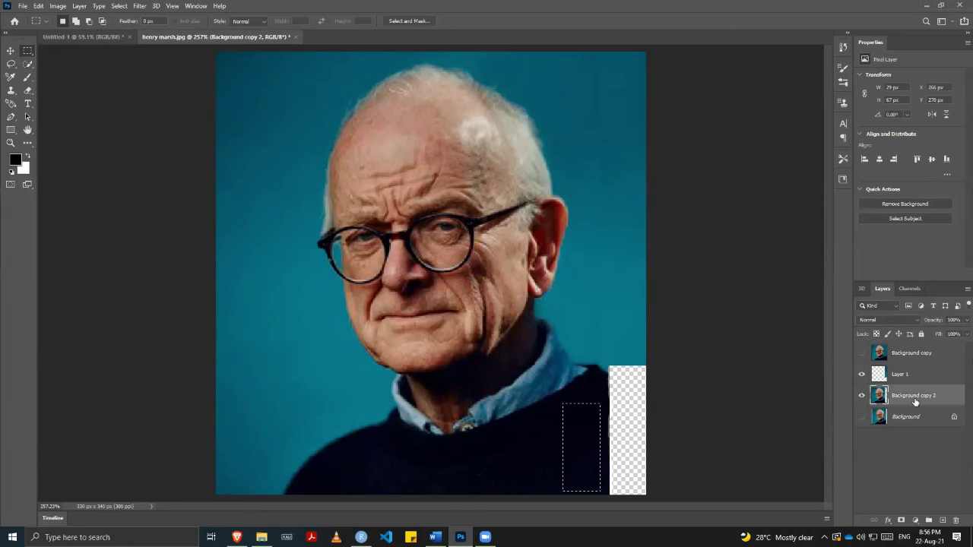
key(ctrl+j)
- Move the sweater patch over the lower transparent gap and stretch it to about 100 px tall
key(v)
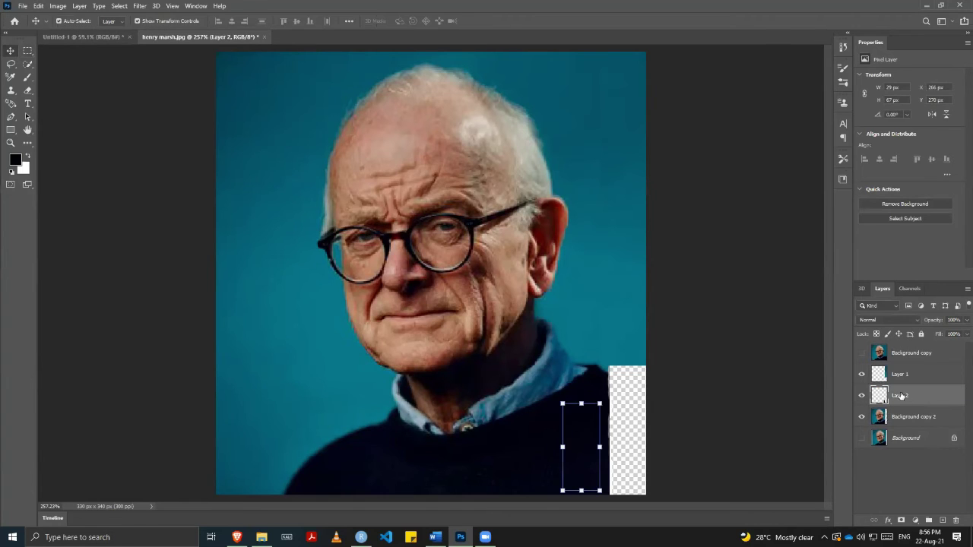
drag(582, 434, 625, 372)
key(Return)
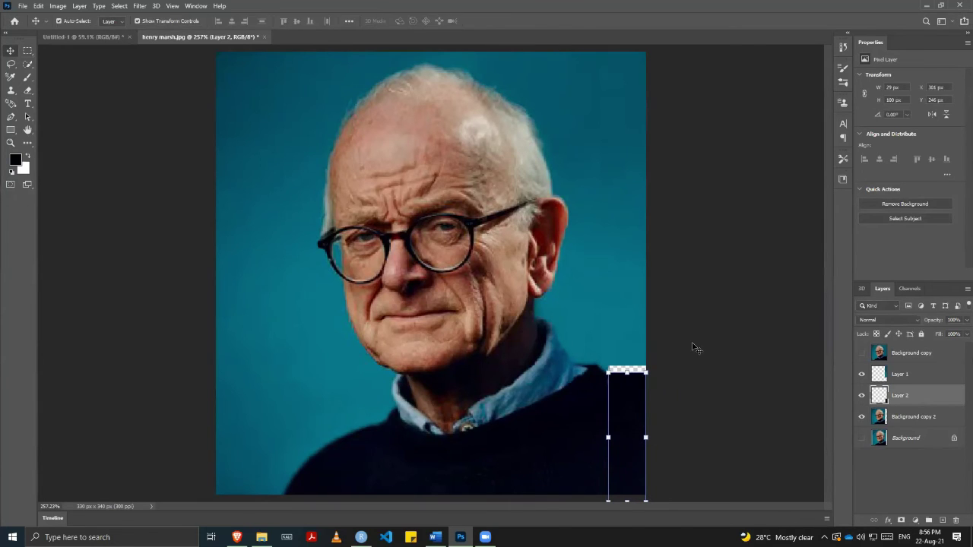
- Stretch the teal strip on Layer 1 down to a height of 246 px to close the sliver above the sweater patch
click(907, 374)
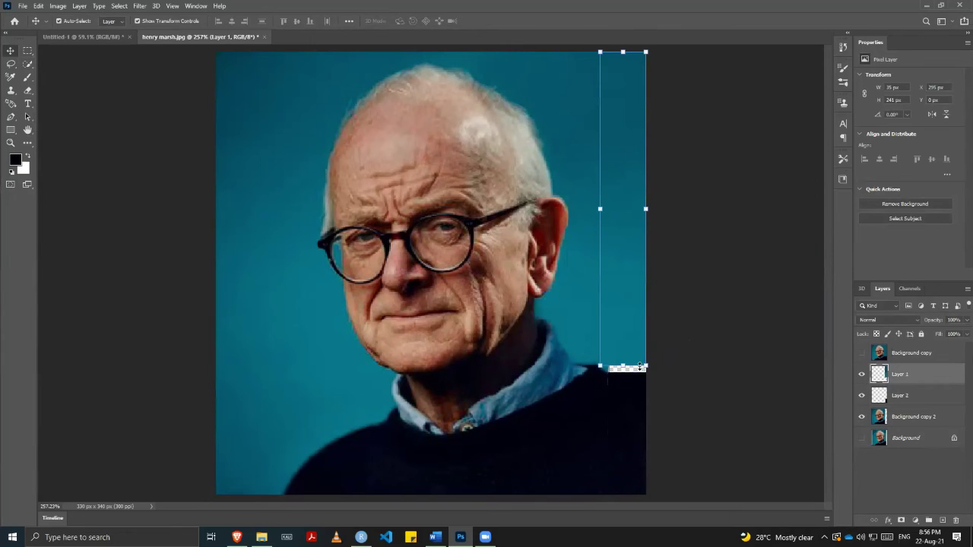
drag(620, 362, 622, 365)
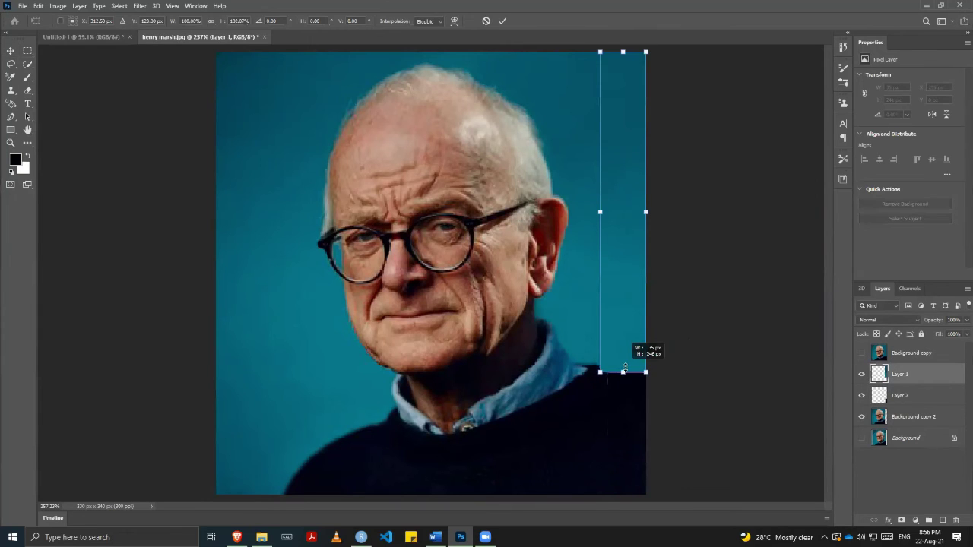
click(895, 403)
click(897, 416)
click(894, 439)
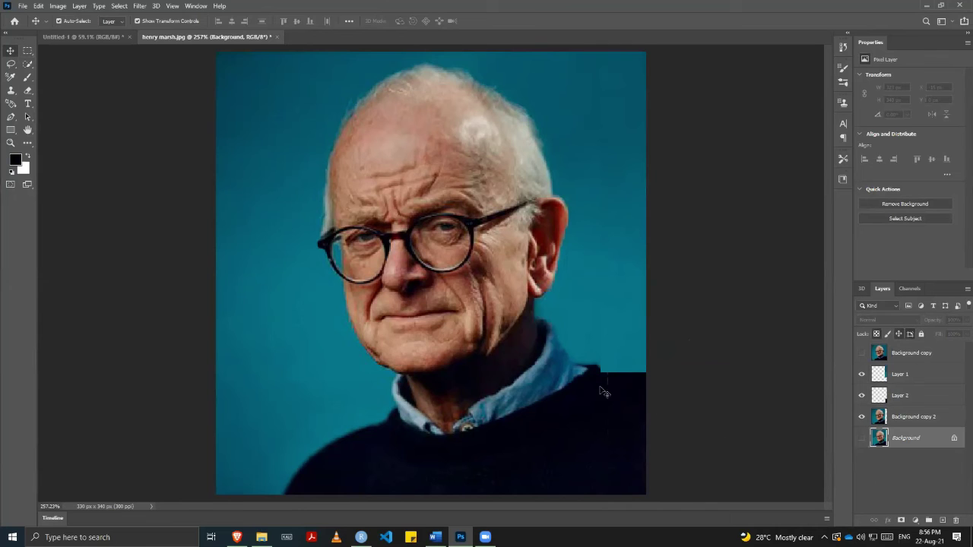
- Paint the dark sweater colour over the shoulder seam with a soft brush, on Background copy 2 and on Layer 1, to smooth the sweater's edge
scroll(550, 384, down, 2)
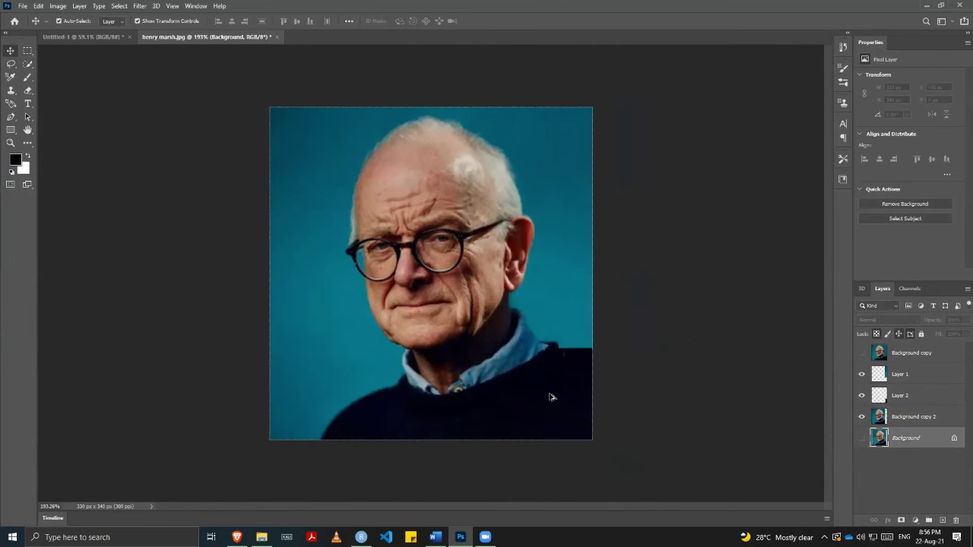
scroll(551, 397, up, 2)
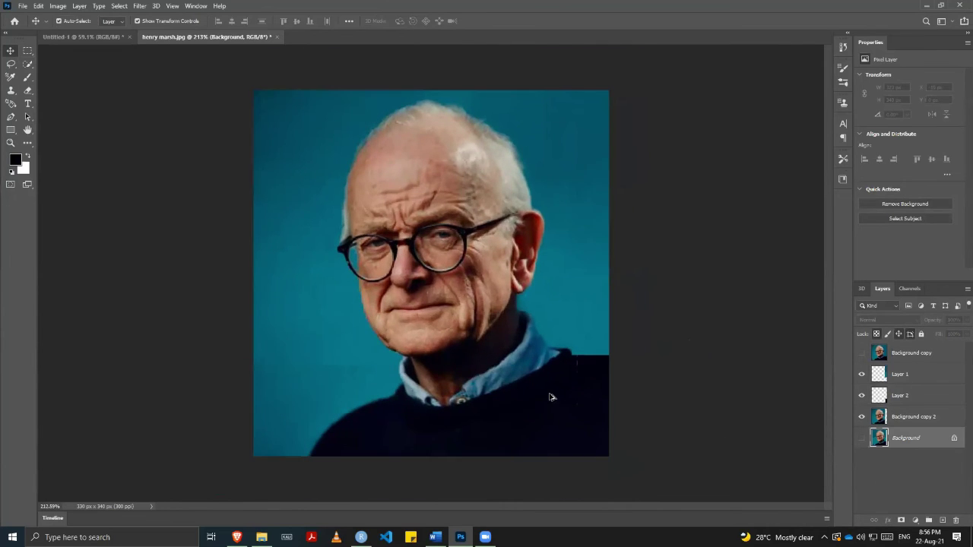
key(b)
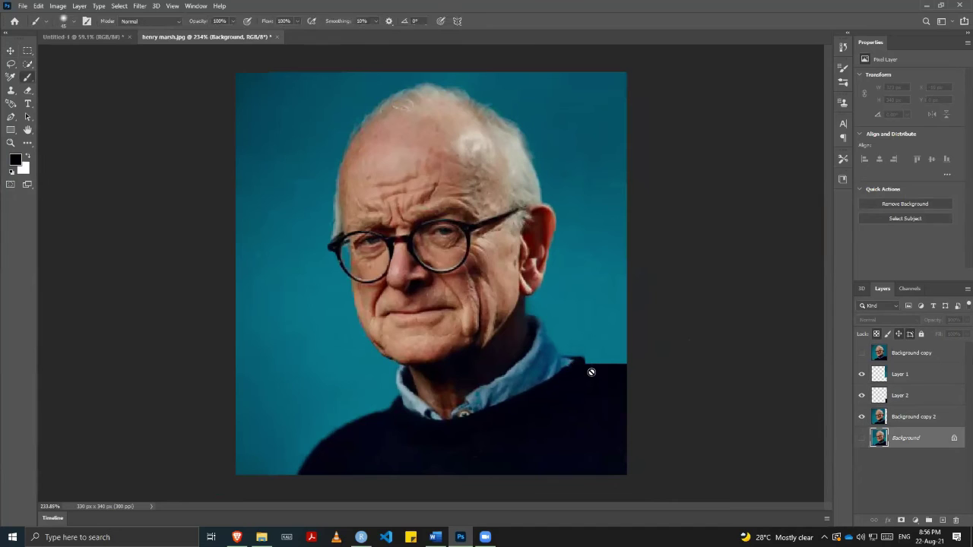
click(910, 418)
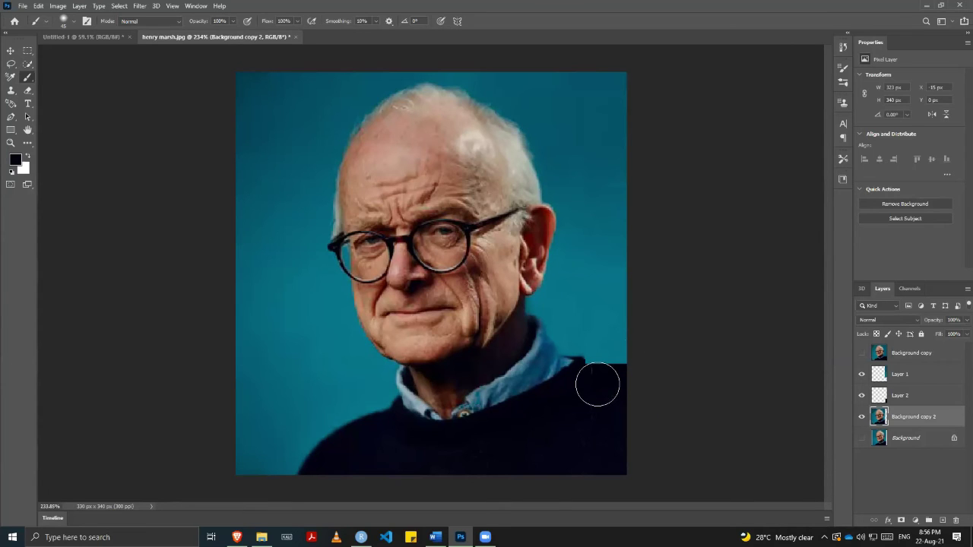
drag(593, 384, 593, 380)
click(914, 375)
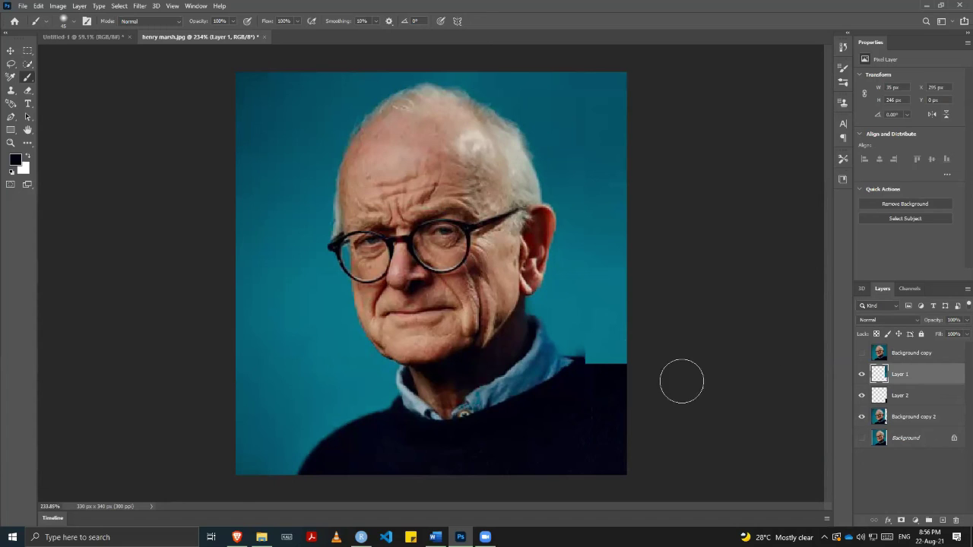
mouse_move(603, 386)
mouse_down()
mouse_move(615, 386)
mouse_move(579, 385)
mouse_move(615, 389)
mouse_move(591, 385)
mouse_move(628, 418)
mouse_up()
scroll(691, 354, down, 2)
scroll(655, 355, down, 2)
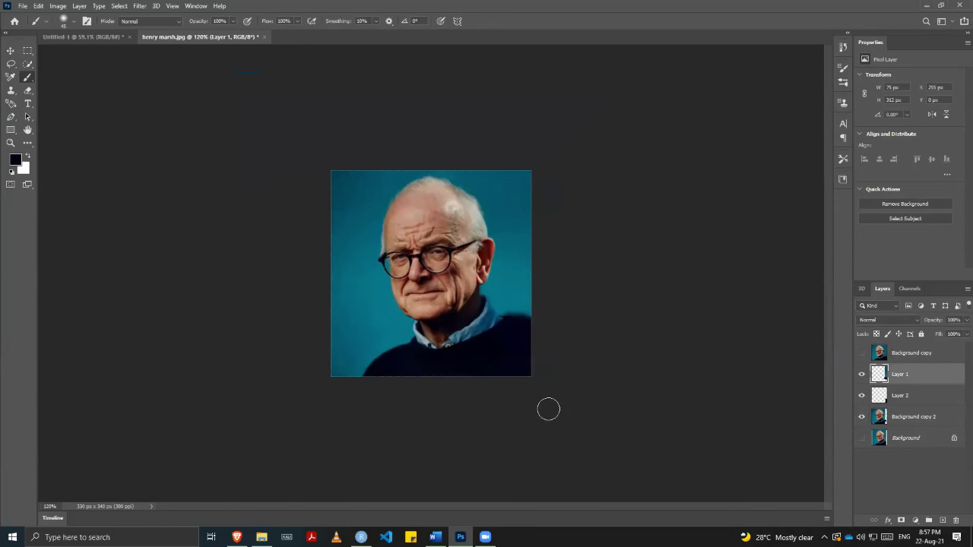
- Quit Photoshop 2020 without saving the changes to the portrait or the blank document
click(959, 5)
click(492, 199)
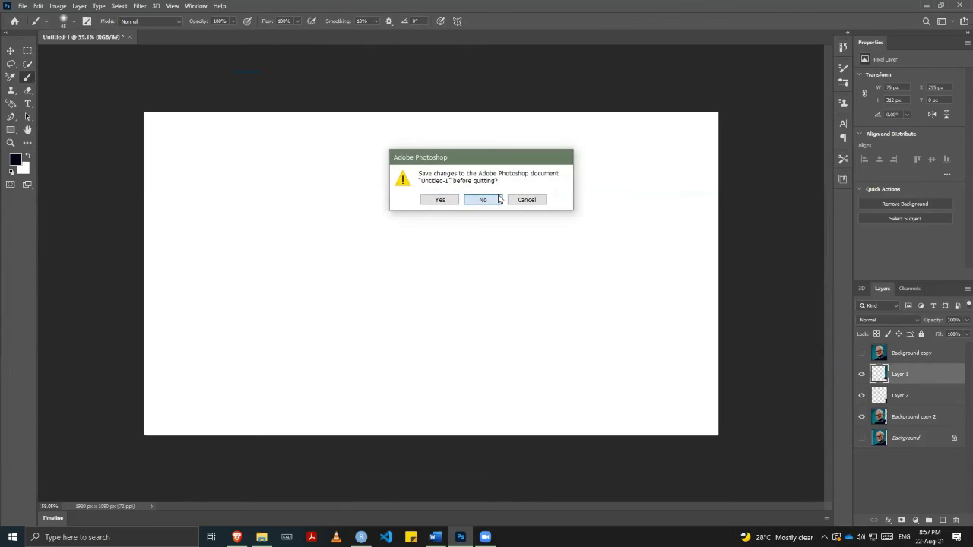
click(486, 200)
- Launch Photoshop CS6 in place of the 2020 version
key(super)
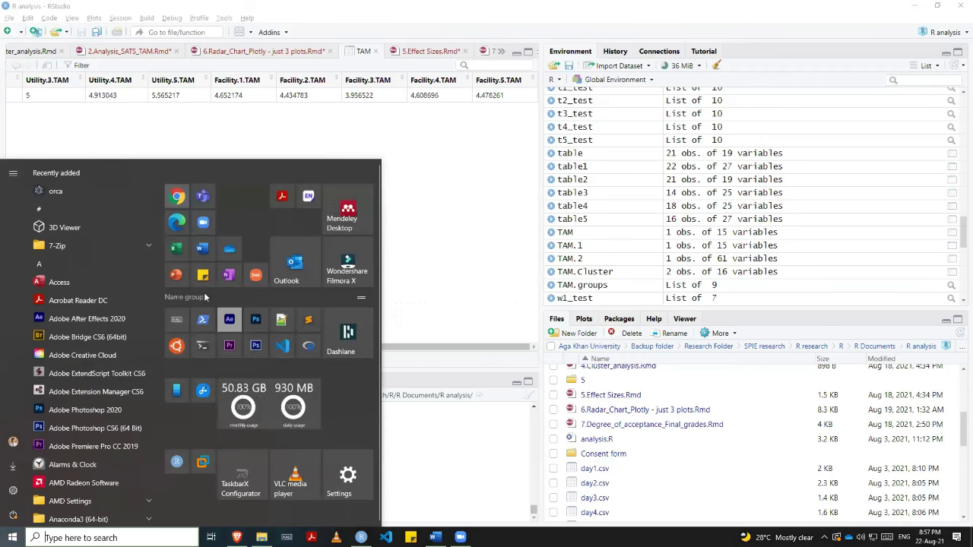
key(super+d)
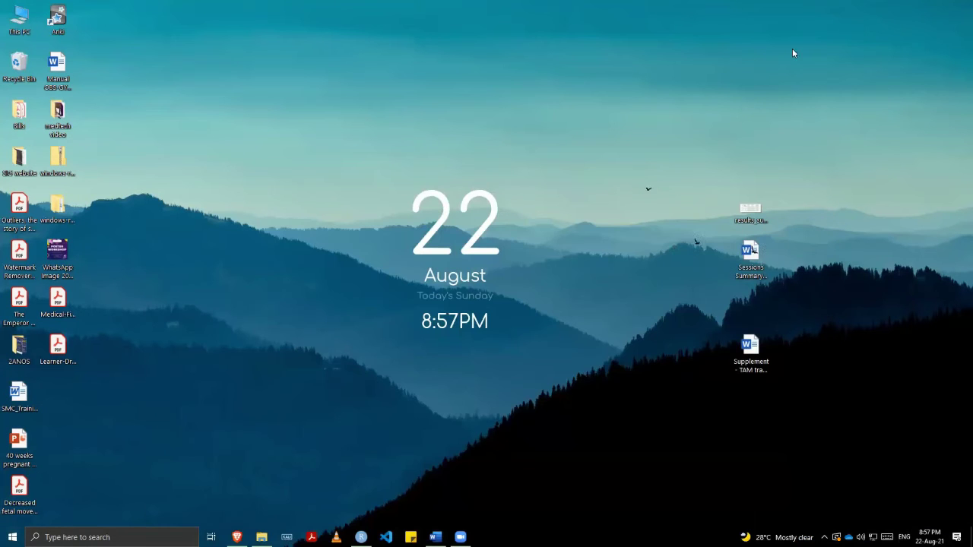
key(super)
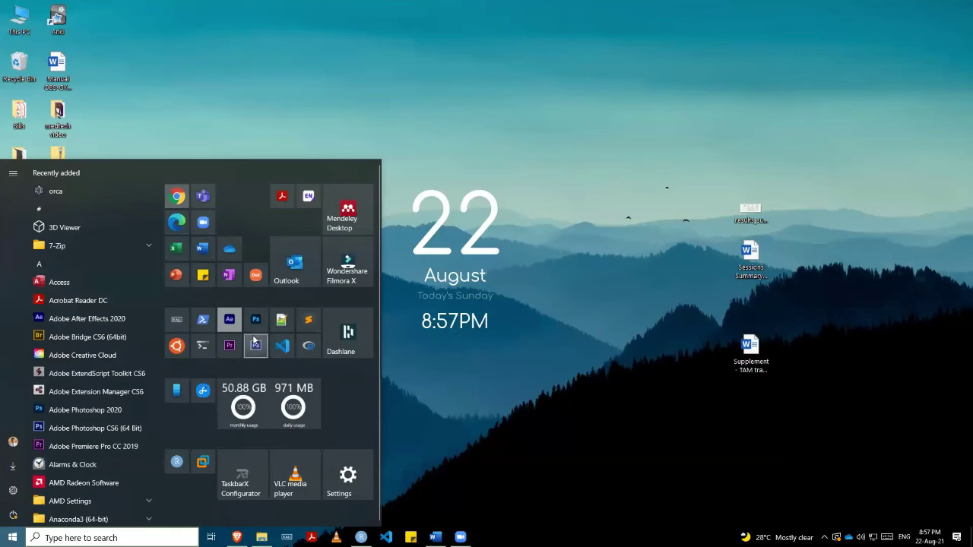
key(super)
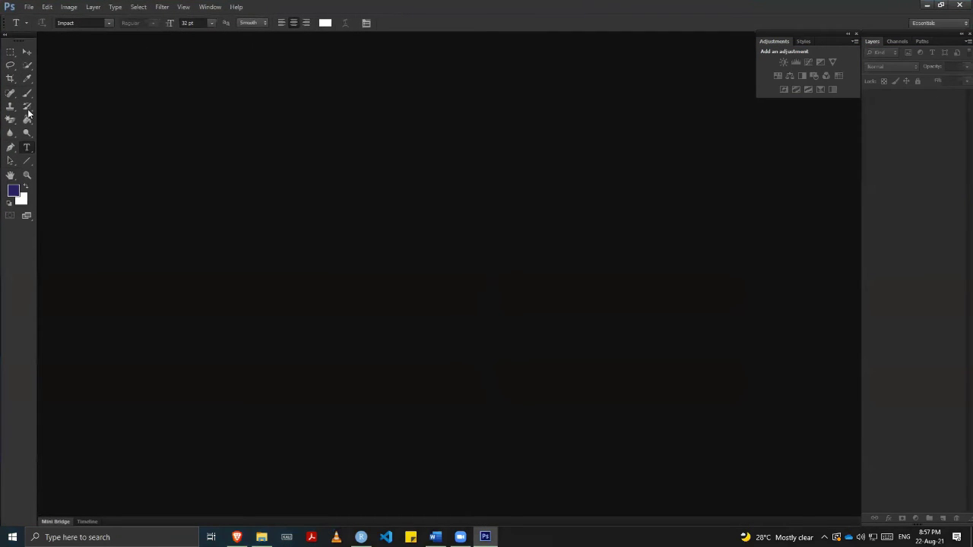
- Activate the Spot Healing Brush with Content-Aware and open the JPEG portrait of the man in round glasses through Camera Raw
click(10, 92)
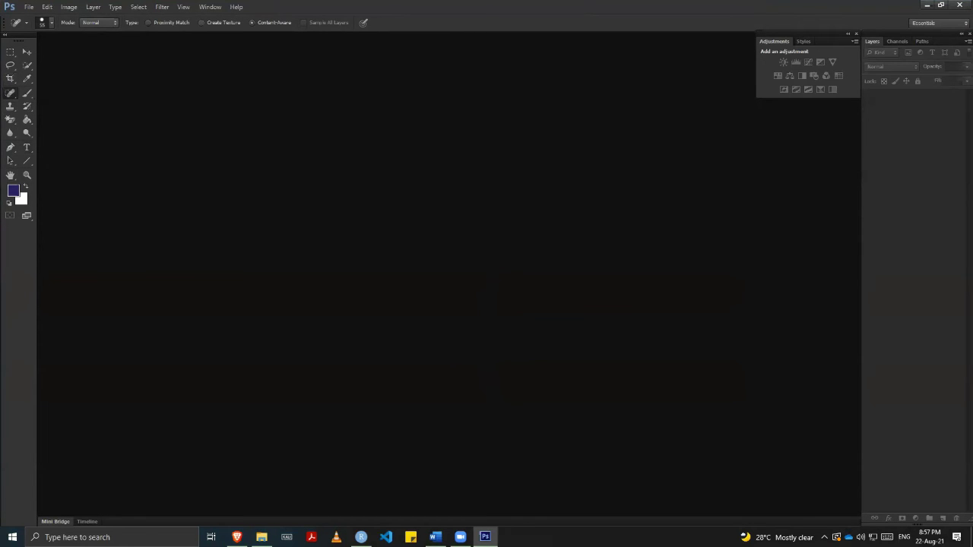
drag(518, 142, 518, 20)
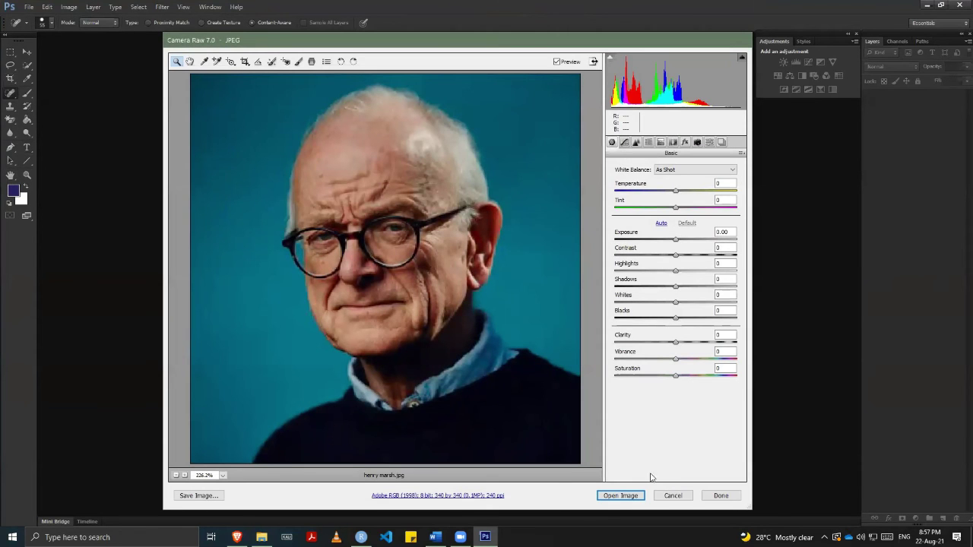
click(621, 496)
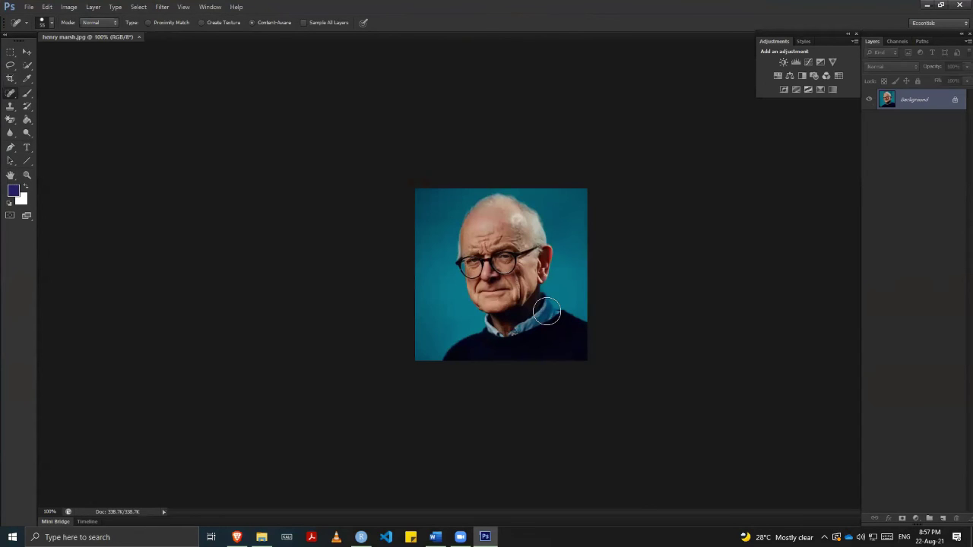
scroll(547, 311, up, 2)
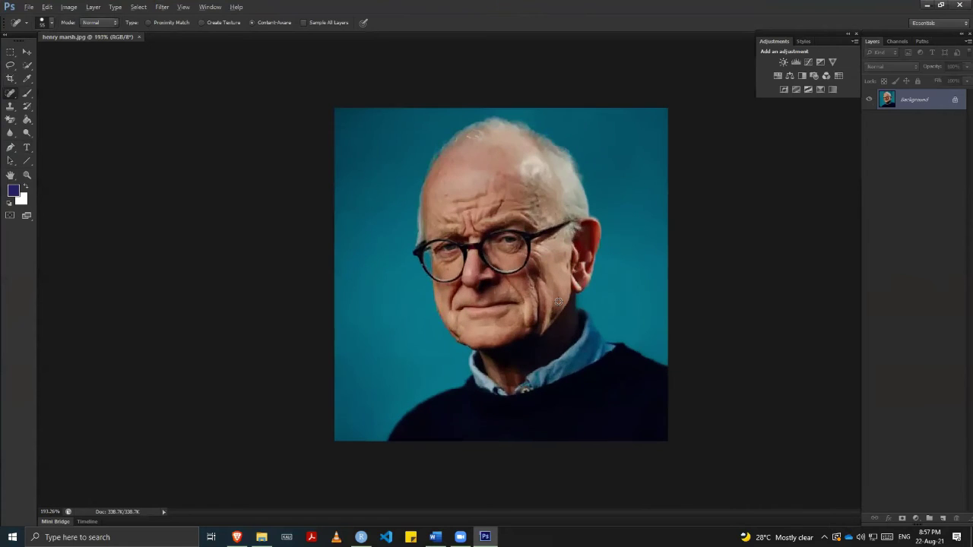
scroll(559, 303, down, 1)
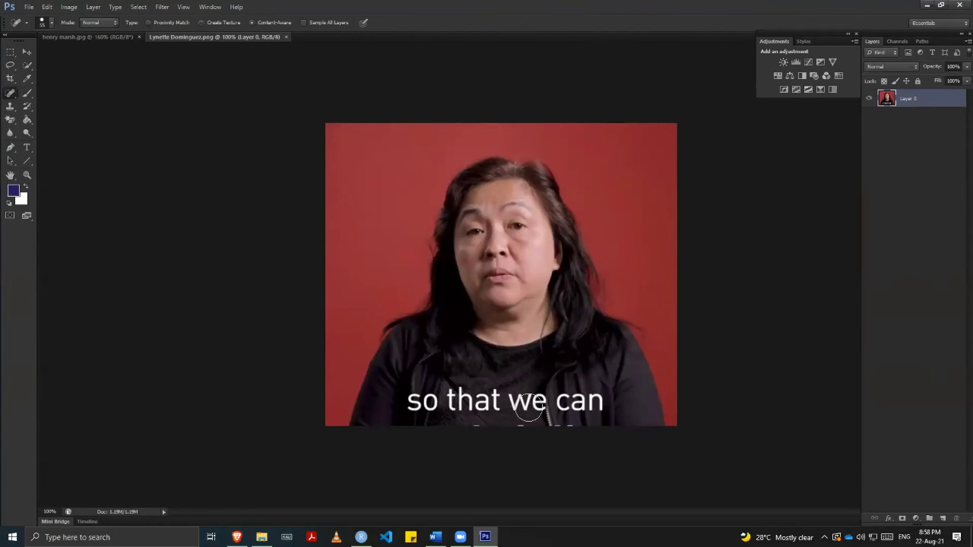
- Remove the white caption text across the woman's black top and along the image's lower edge with the Content-Aware Spot Healing Brush
scroll(504, 401, up, 2)
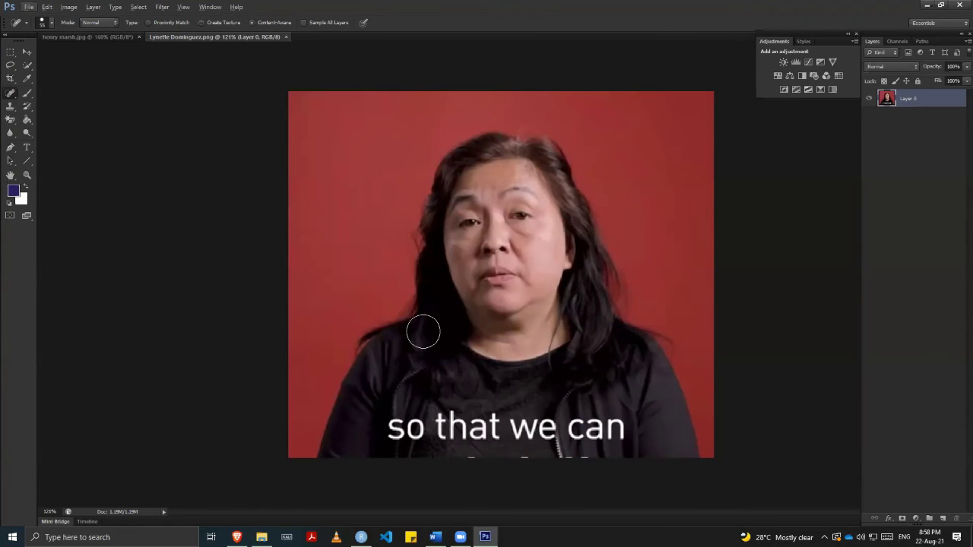
click(15, 95)
drag(386, 428, 624, 428)
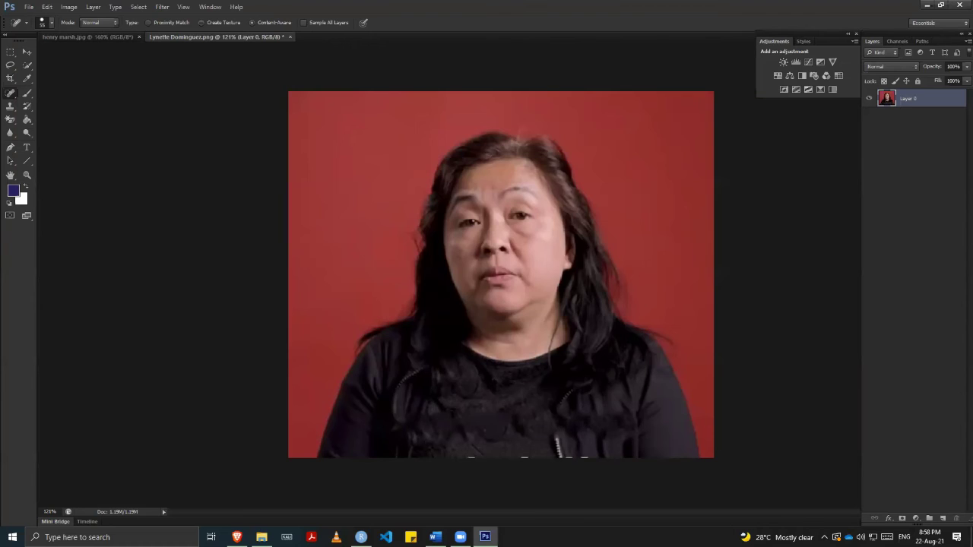
drag(430, 458, 588, 463)
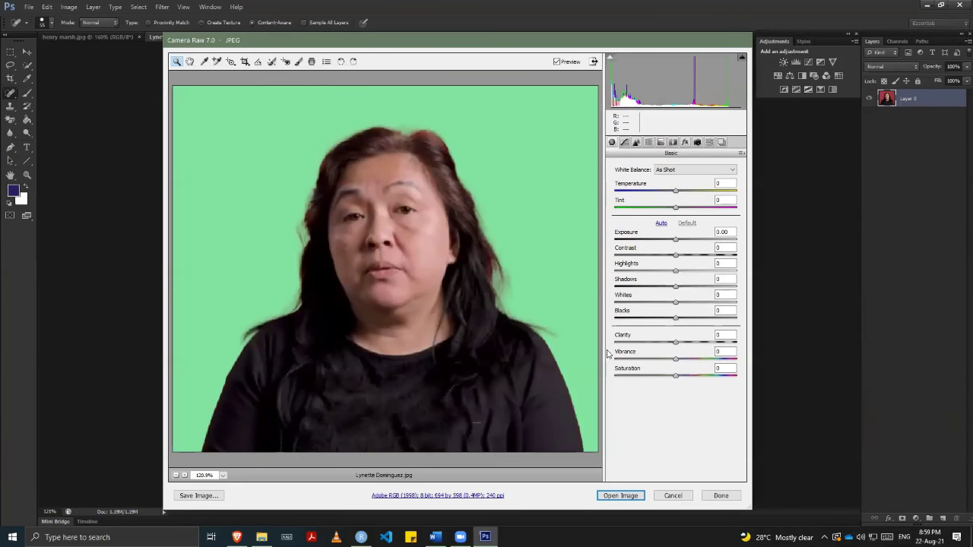
- Open the green-background JPEG of the woman through Camera Raw and compare it with the healed red-background PNG
click(635, 496)
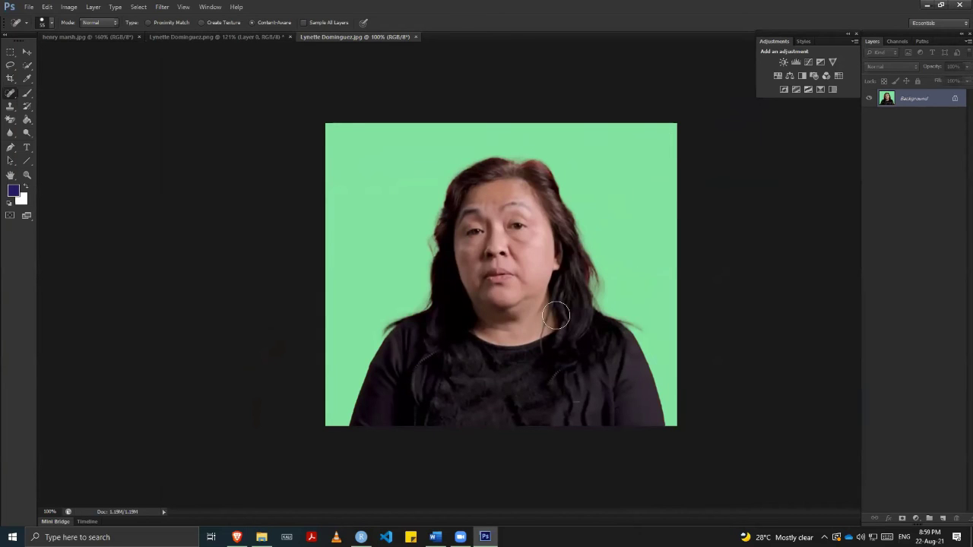
click(207, 36)
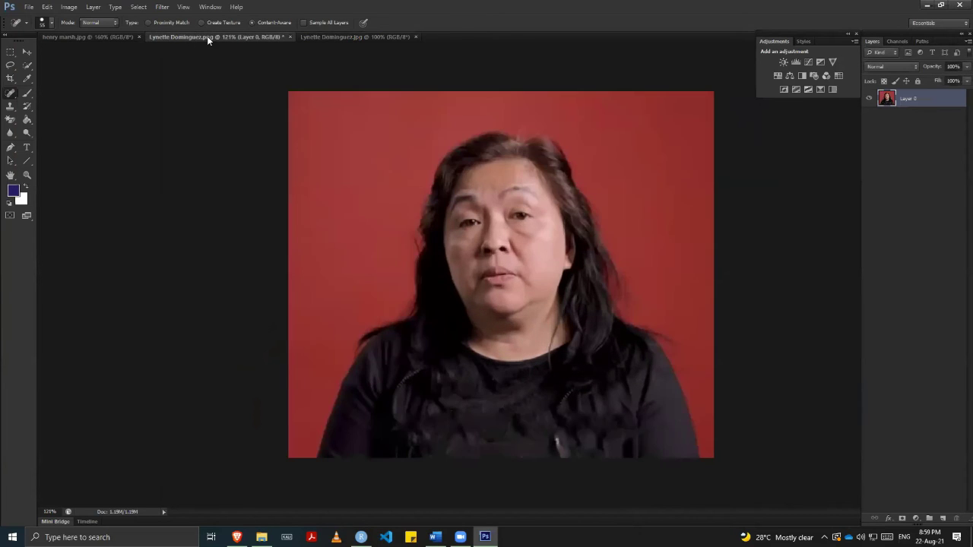
click(358, 37)
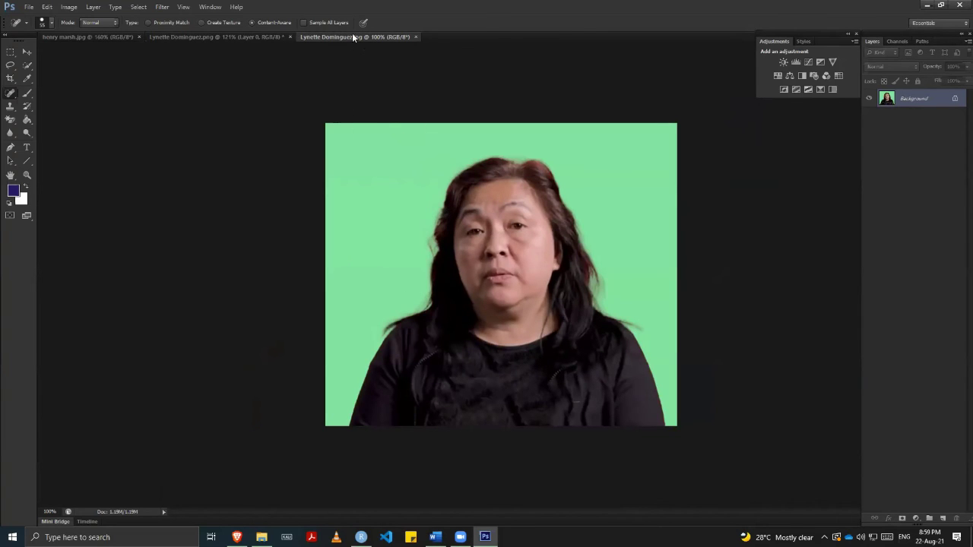
- Close both images of the woman, discarding the changes to the healed PNG
click(415, 37)
click(488, 202)
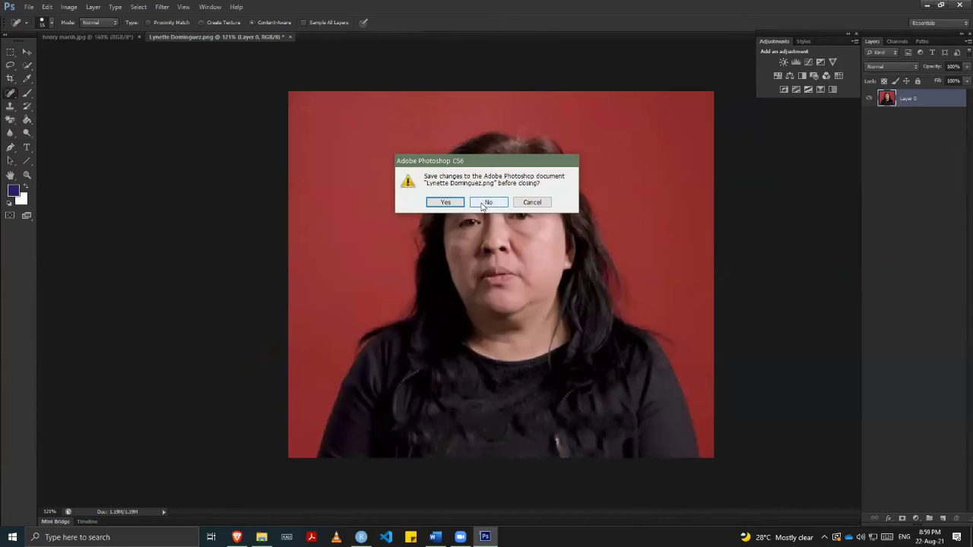
click(487, 202)
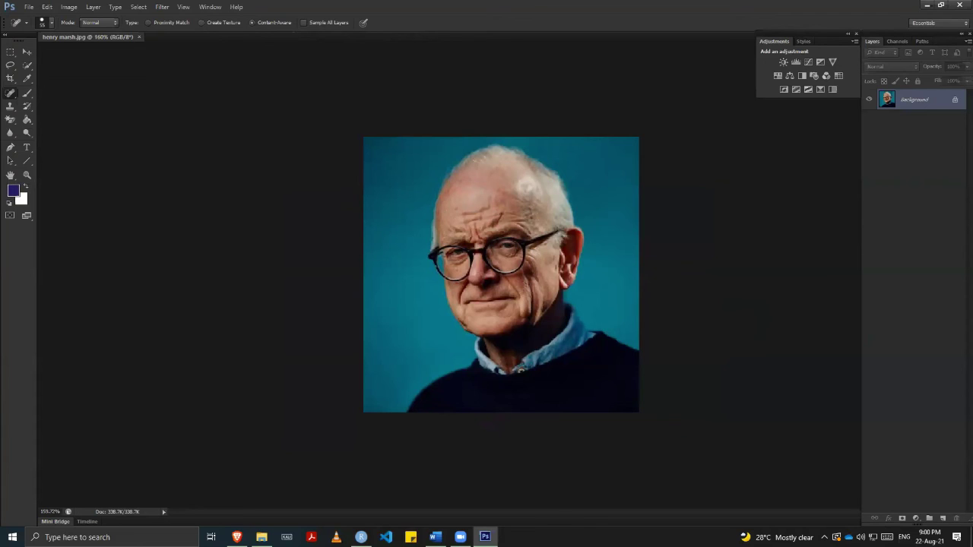
- Open the JPEG portrait of the man in suit and tie in Camera Raw and inspect it at up to 400% magnification
key(super+e)
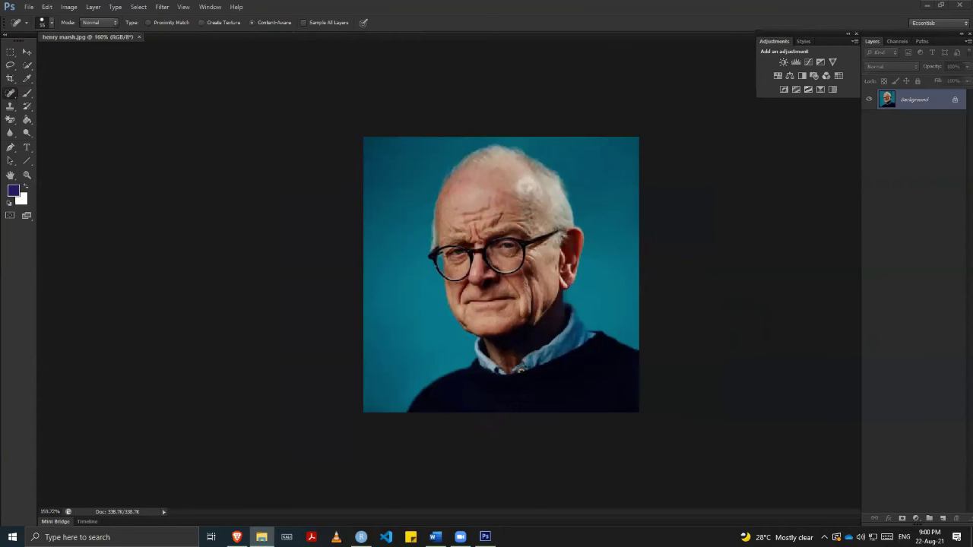
click(645, 8)
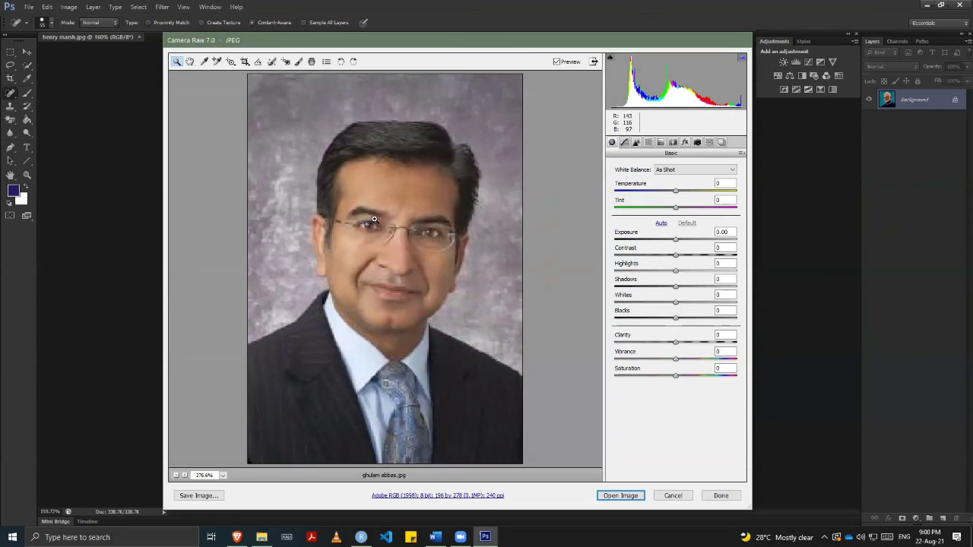
click(345, 329)
click(349, 316)
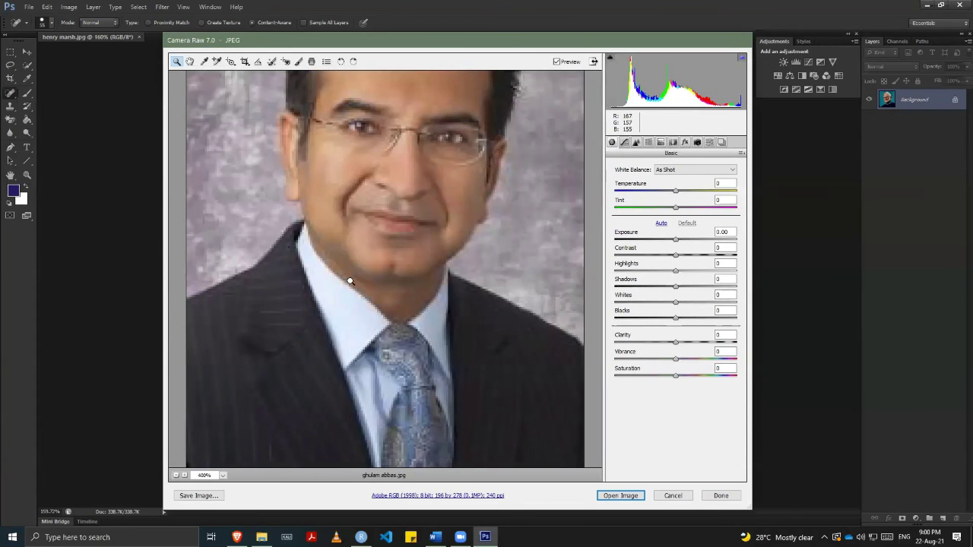
click(177, 475)
click(177, 475)
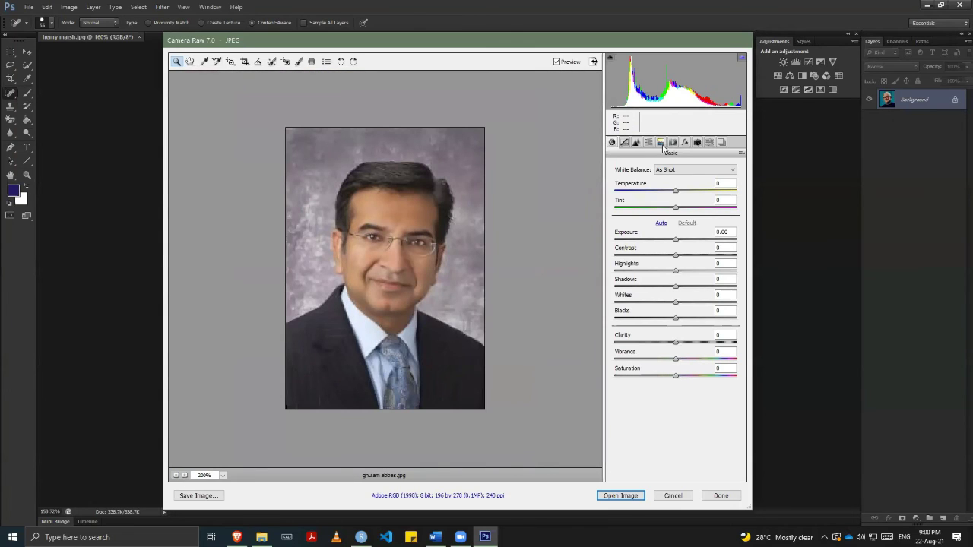
- Try a luminance noise reduction of 100 on the suited man's portrait and check its effect up close and at 200%
click(637, 145)
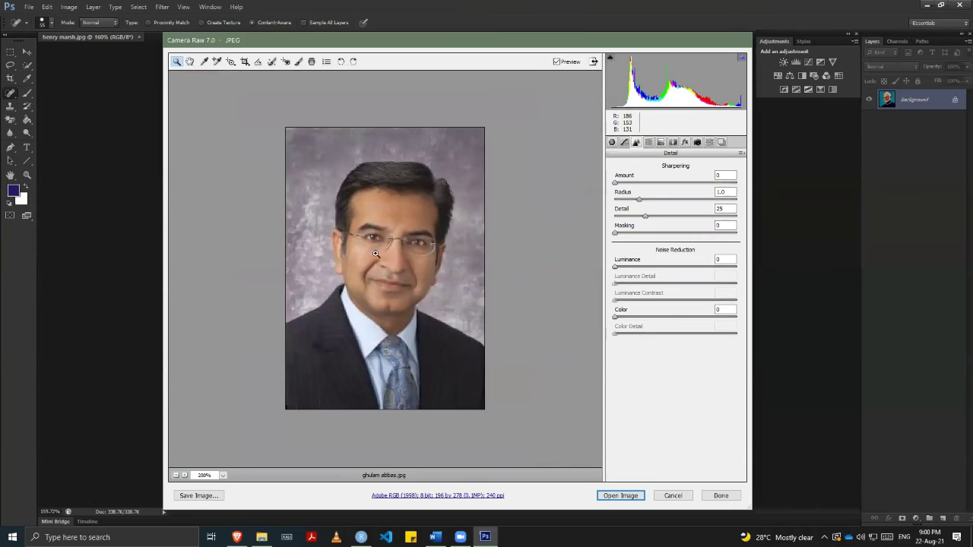
click(357, 319)
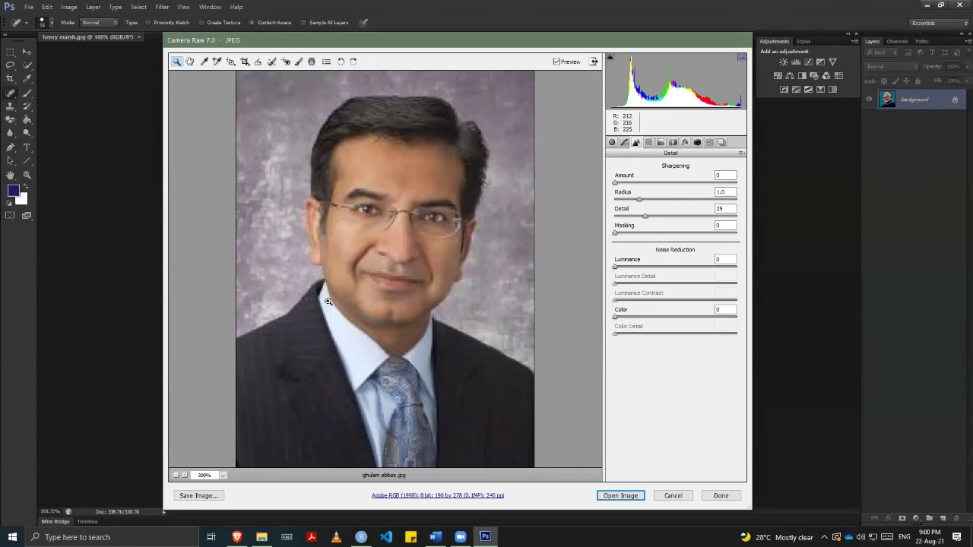
click(346, 317)
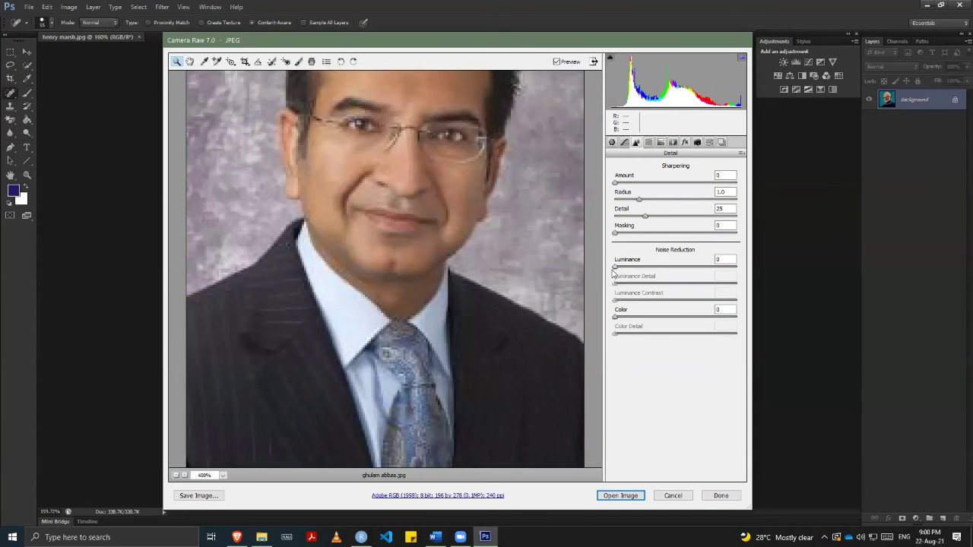
drag(615, 270, 736, 270)
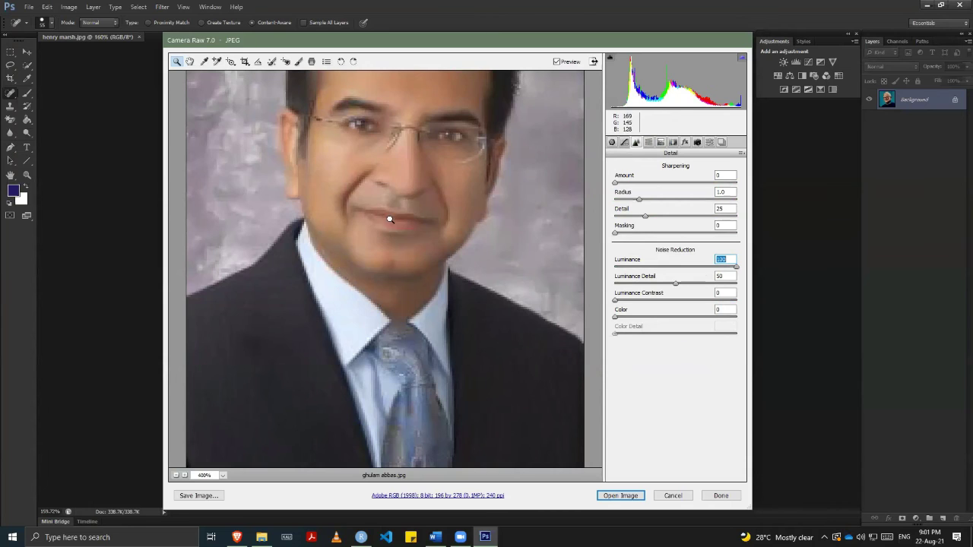
click(176, 475)
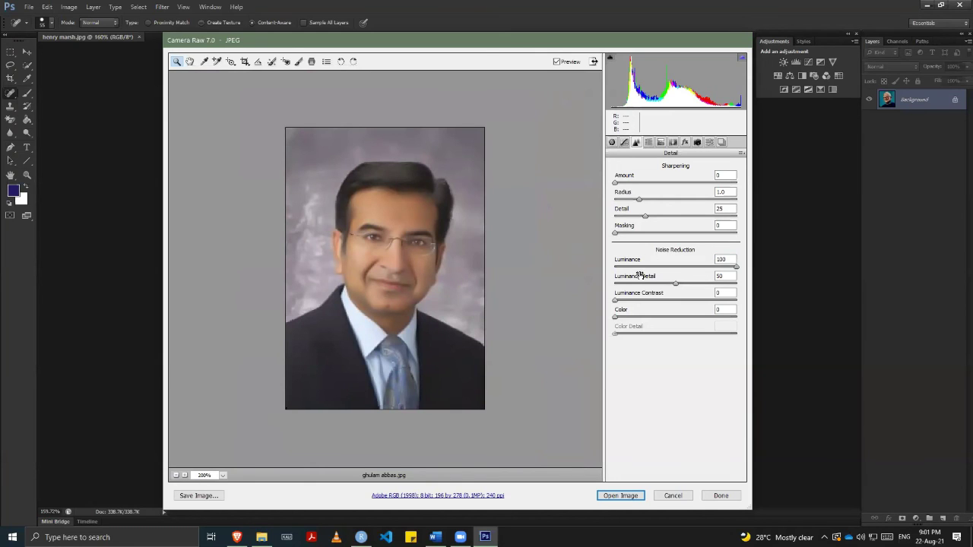
- Reset the portrait's luminance noise reduction to 0 and raise it to about 25
click(726, 259)
text(0)
key(Return)
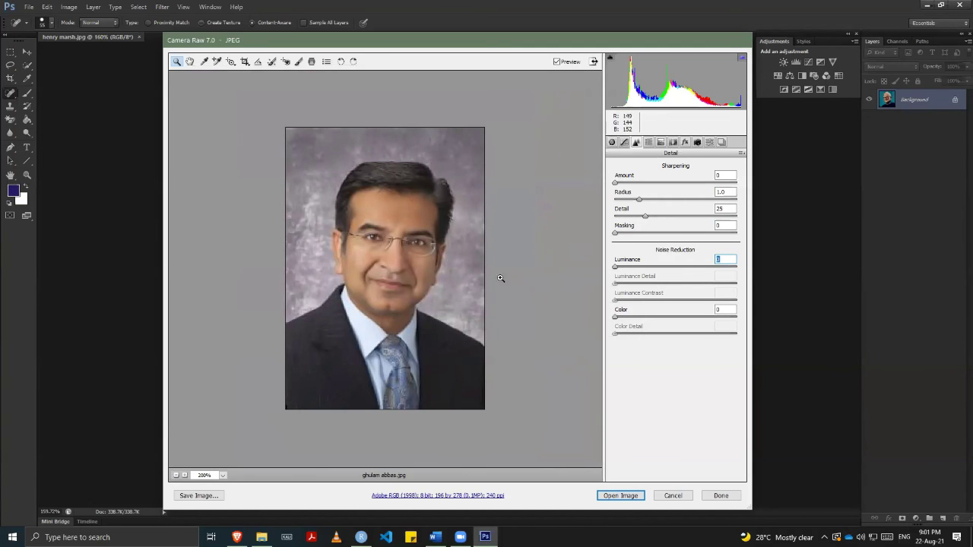
drag(615, 267, 643, 278)
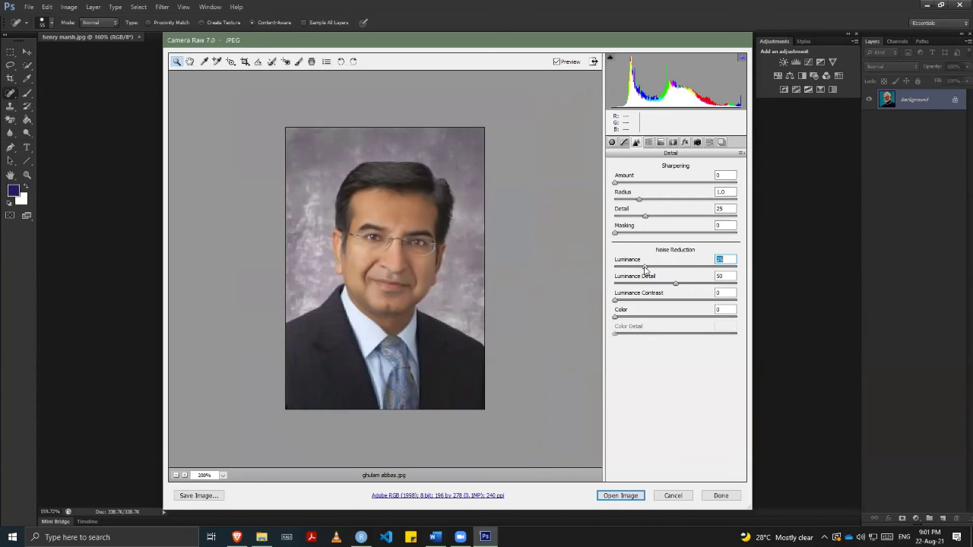
drag(645, 270, 643, 270)
- Set the portrait's white balance temperature to -3 and its exposure to +0.40 in the basic adjustments
click(612, 143)
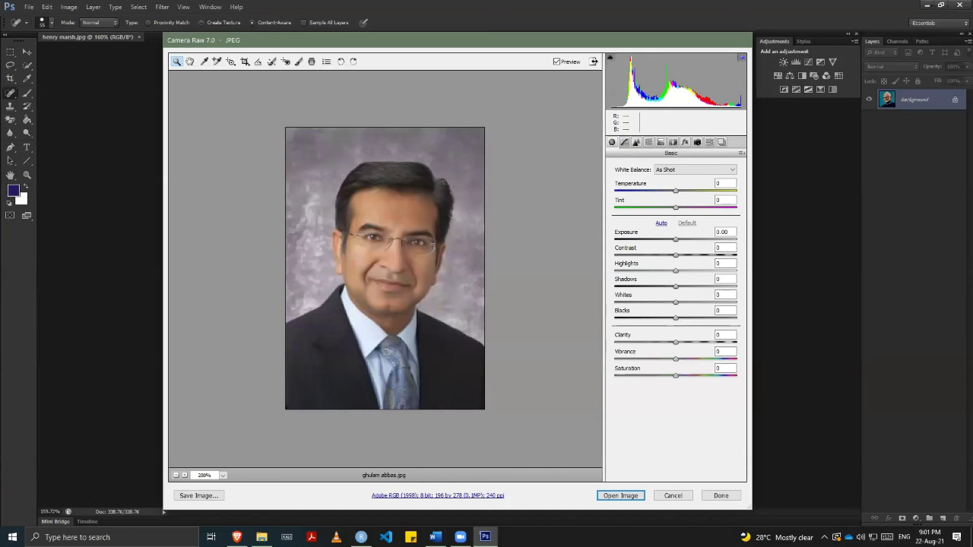
click(710, 191)
drag(705, 196, 673, 198)
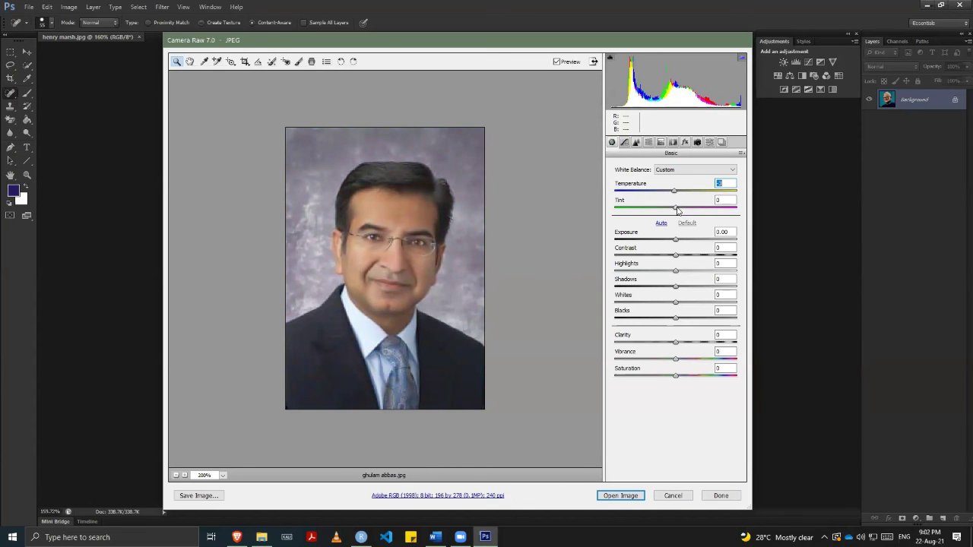
click(678, 241)
mouse_move(678, 244)
mouse_down()
mouse_move(715, 242)
mouse_move(635, 241)
mouse_move(676, 245)
mouse_up()
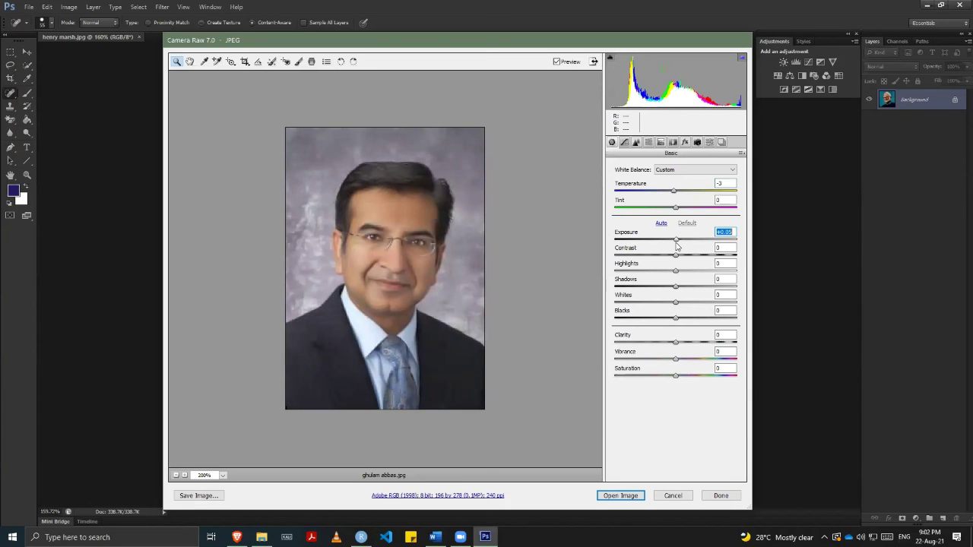
mouse_move(676, 245)
mouse_down()
mouse_move(665, 245)
mouse_move(705, 243)
mouse_move(681, 243)
mouse_up()
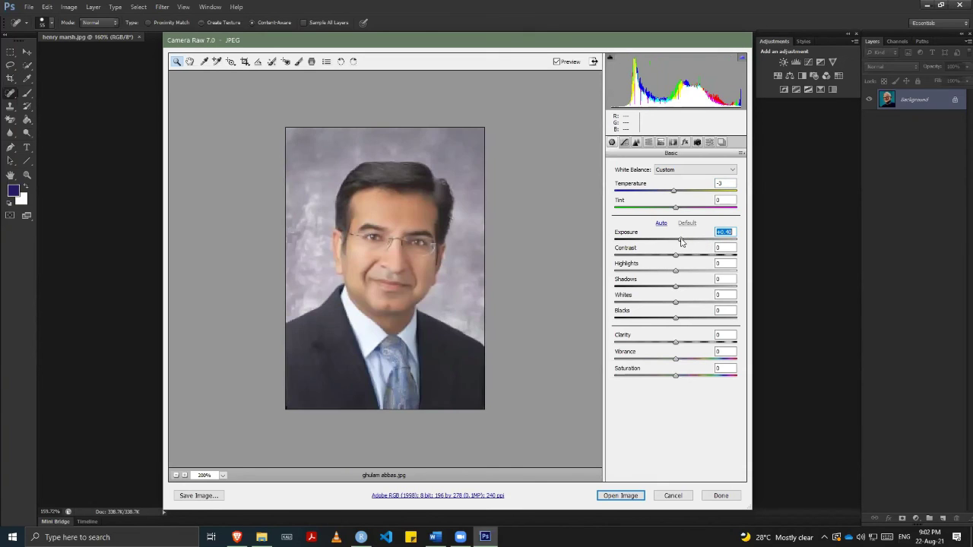
- Lower the portrait's blacks to -49 and inspect the result at 300% magnification
drag(676, 318, 646, 320)
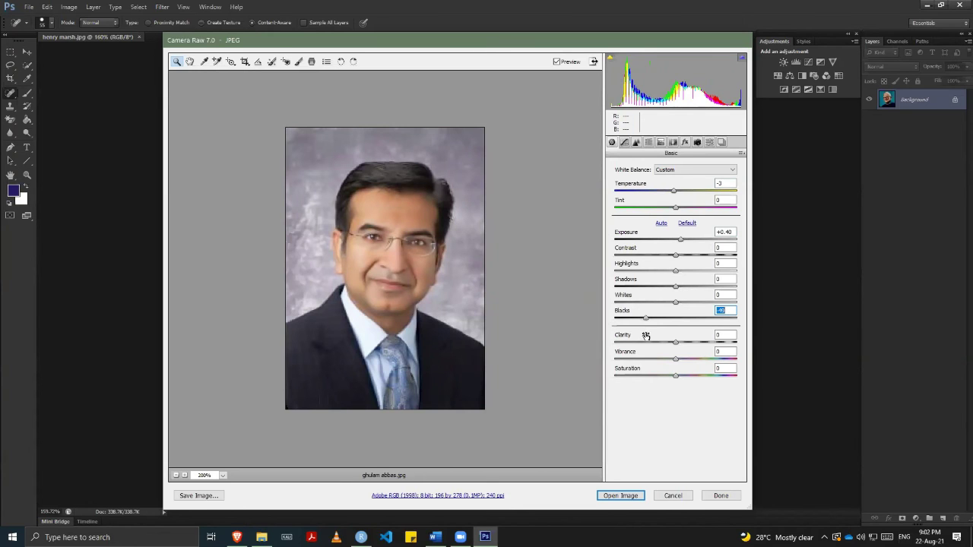
mouse_move(646, 319)
mouse_down()
mouse_move(673, 319)
mouse_move(646, 319)
mouse_up()
key(ctrl+equal)
key(ctrl+equal)
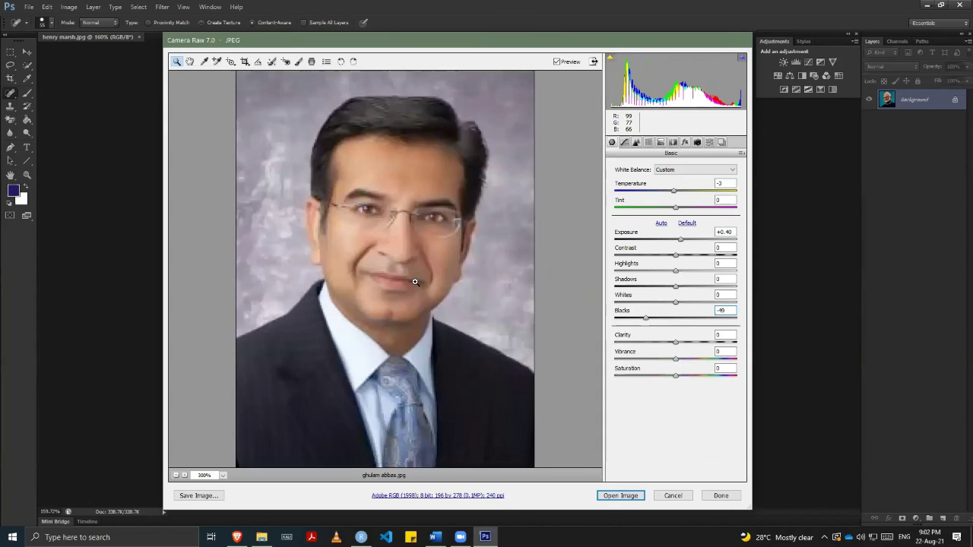
- Test the portrait's clarity at +100 with the whole photo in view at 200%, and settle on +17
drag(675, 342, 745, 345)
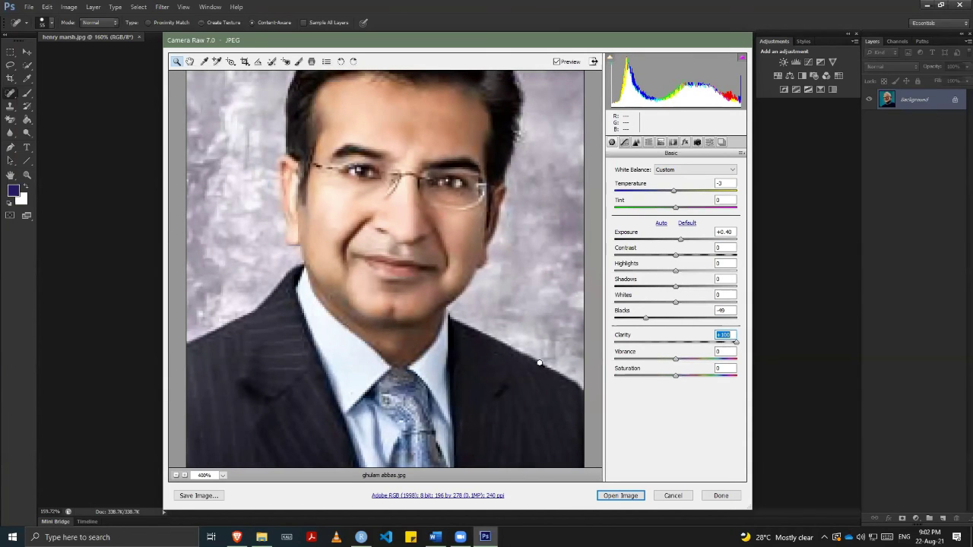
click(176, 475)
click(176, 475)
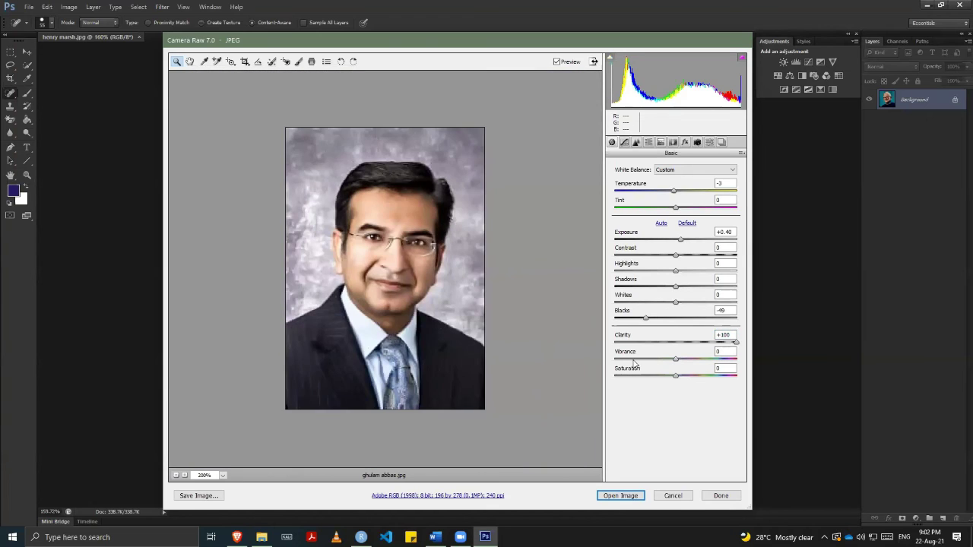
click(681, 343)
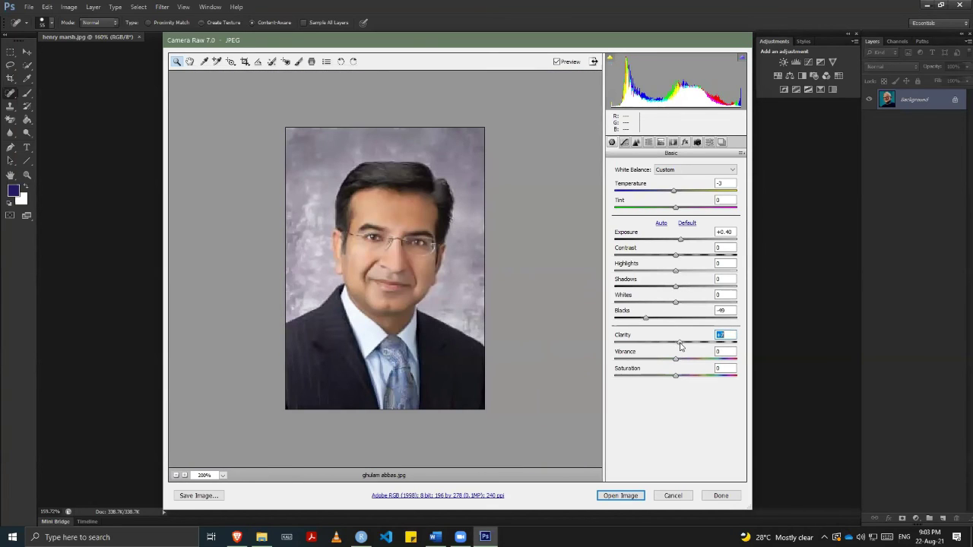
click(684, 344)
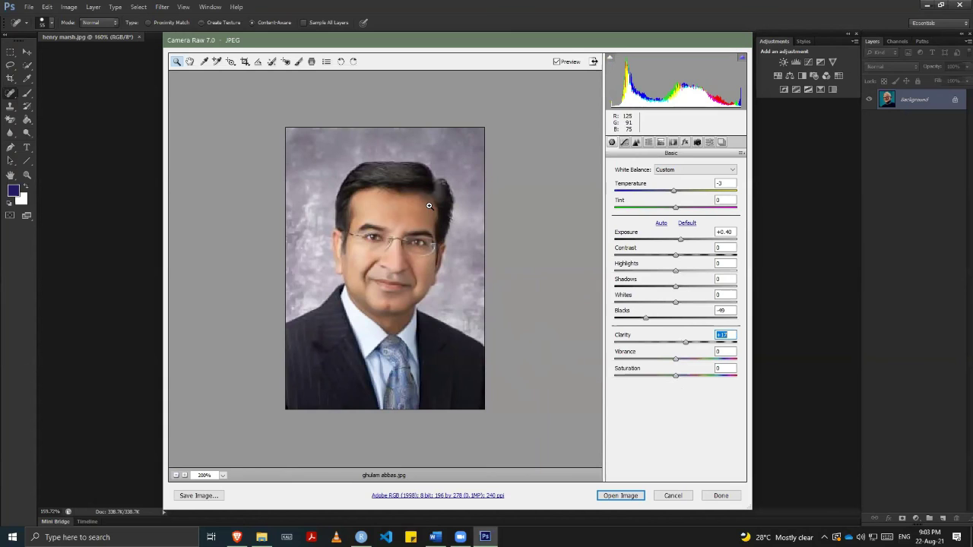
- Set the portrait's vibrance to +4 and its saturation to about +5 after trying saturation at +30 and -100
mouse_move(675, 377)
mouse_down()
mouse_move(713, 378)
mouse_move(676, 377)
mouse_up()
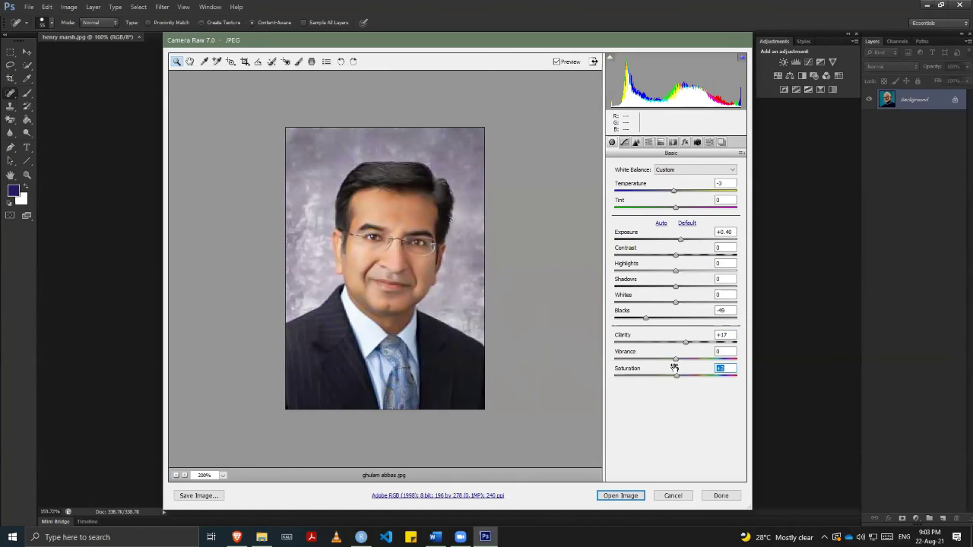
drag(675, 359, 734, 361)
double_click(734, 361)
mouse_move(677, 380)
mouse_down()
mouse_move(712, 382)
mouse_move(694, 383)
mouse_up()
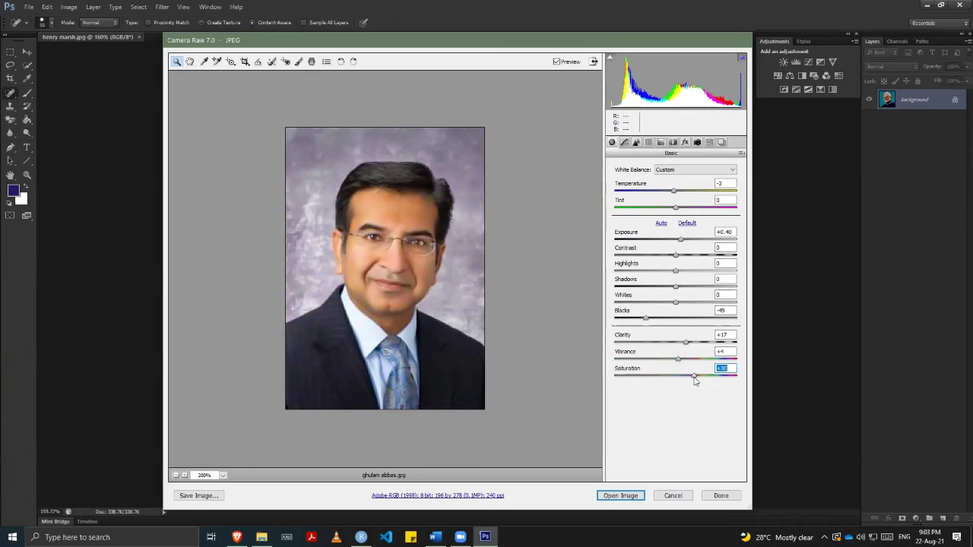
drag(694, 380, 554, 380)
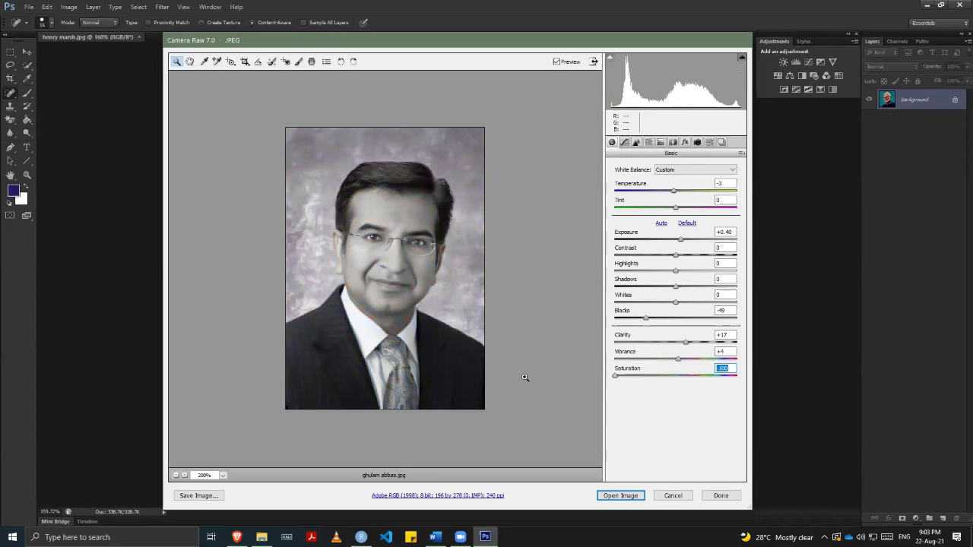
click(672, 375)
drag(720, 370, 725, 369)
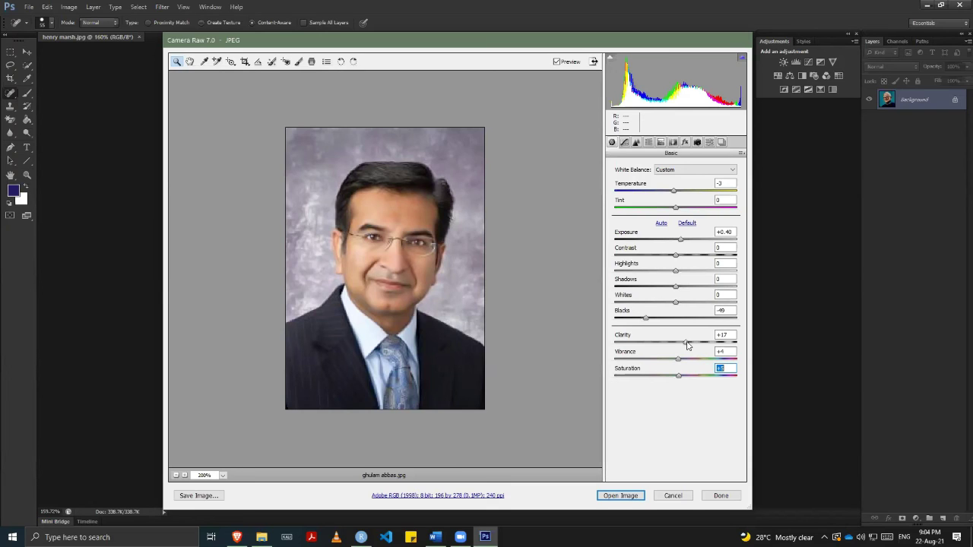
drag(678, 381, 675, 360)
- Look through the portrait's split toning, color, sharpening detail and parametric tone curve controls
click(660, 143)
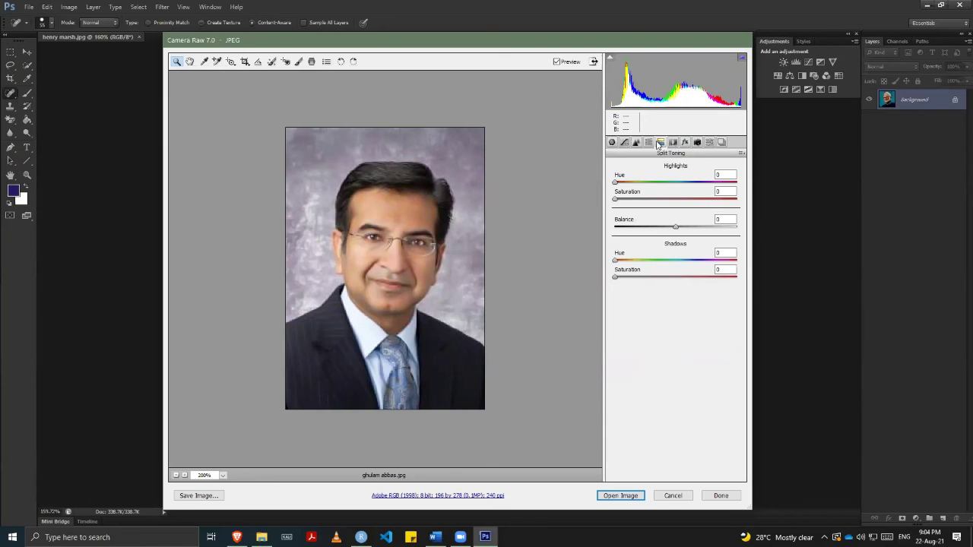
click(651, 142)
click(636, 143)
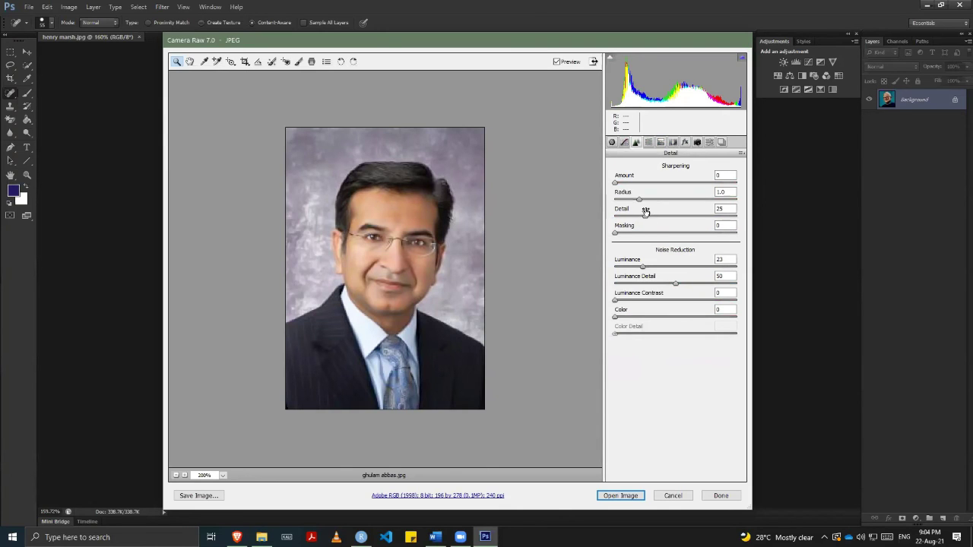
drag(645, 217, 668, 218)
click(624, 143)
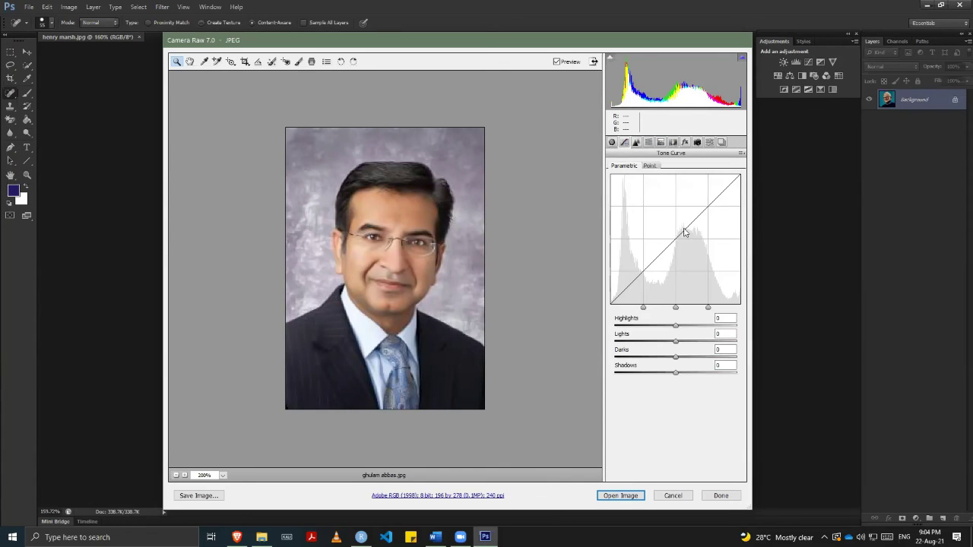
drag(676, 307, 723, 308)
drag(644, 307, 667, 308)
- Open the adjusted portrait as a document in the main editor and enlarge it to about 236%
click(598, 494)
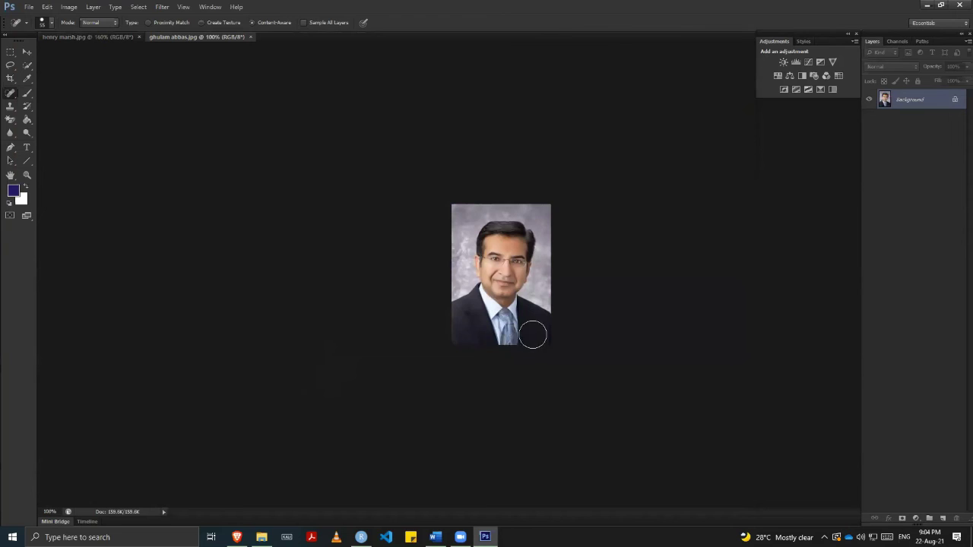
scroll(520, 313, up, 4)
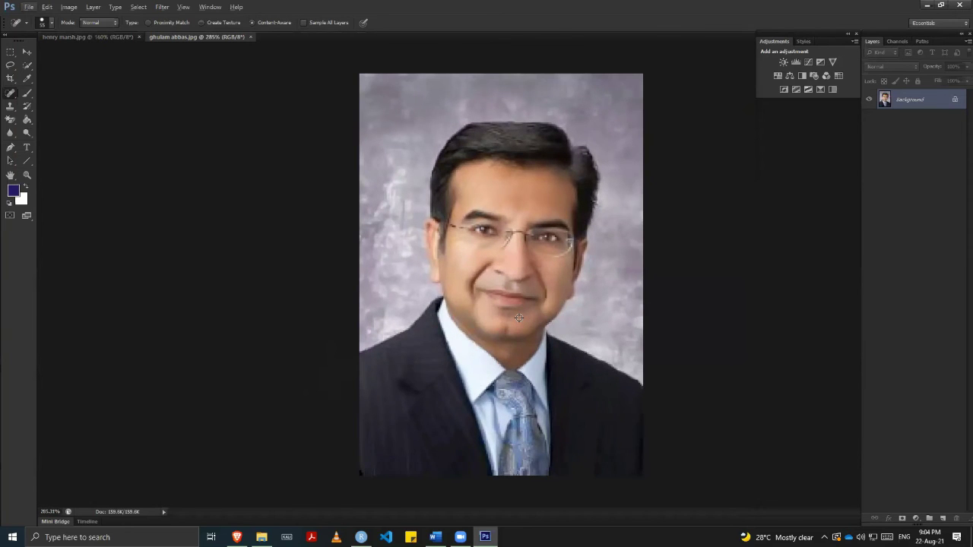
scroll(519, 317, down, 1)
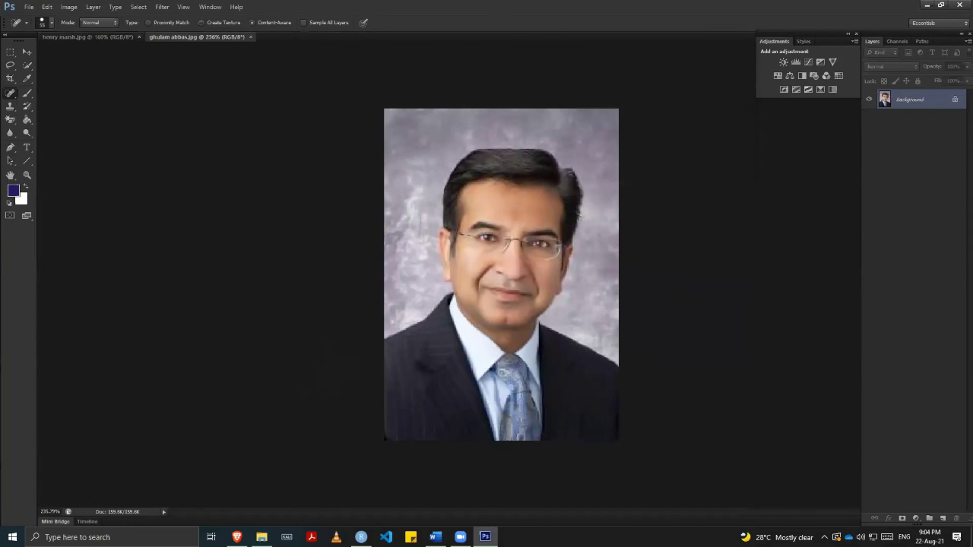
click(461, 535)
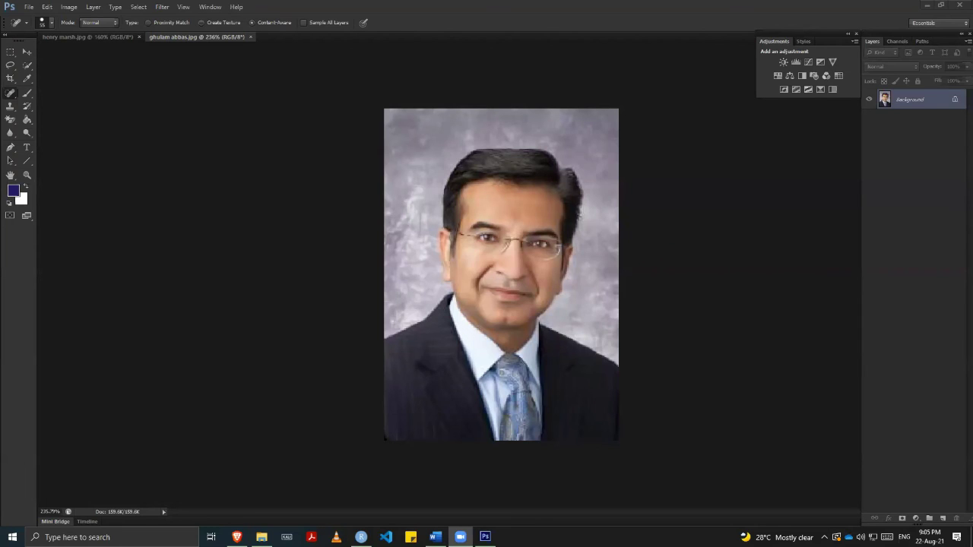
click(899, 42)
click(920, 42)
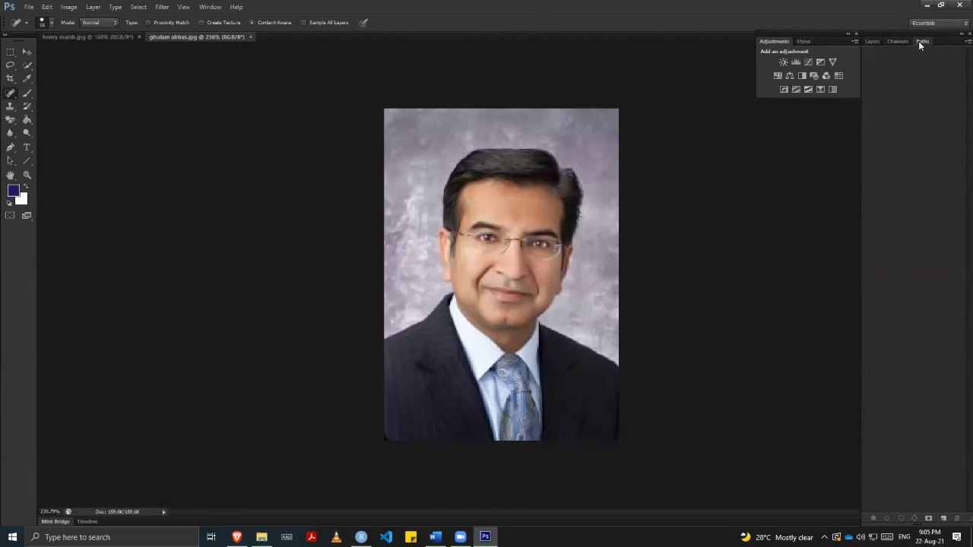
click(872, 42)
click(807, 44)
click(775, 43)
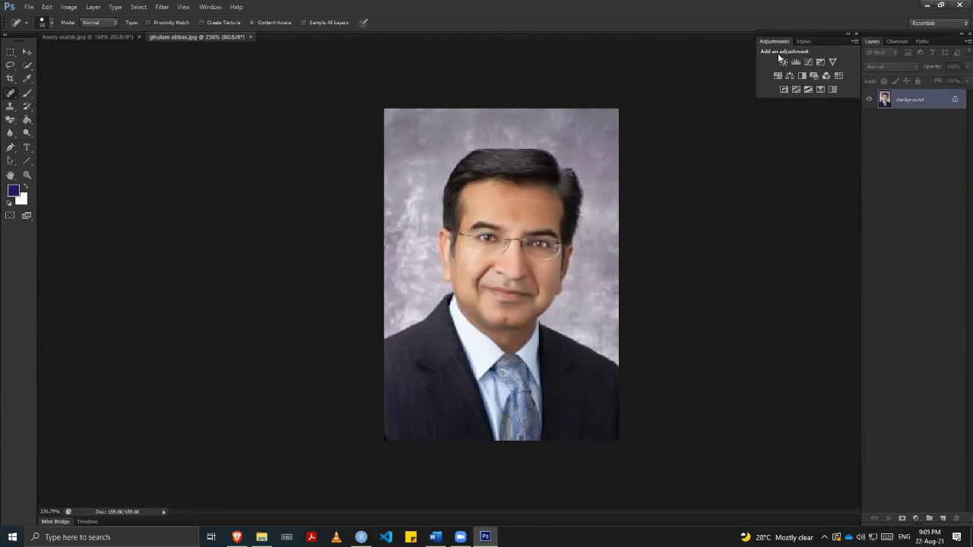
- Add a Curves adjustment layer to the portrait and place a midtone point on the combined RGB curve
click(807, 65)
drag(757, 276, 762, 207)
mouse_move(774, 313)
mouse_down()
mouse_move(788, 331)
mouse_move(768, 298)
mouse_move(790, 323)
mouse_move(802, 295)
mouse_move(794, 327)
mouse_move(762, 307)
mouse_move(765, 318)
mouse_up()
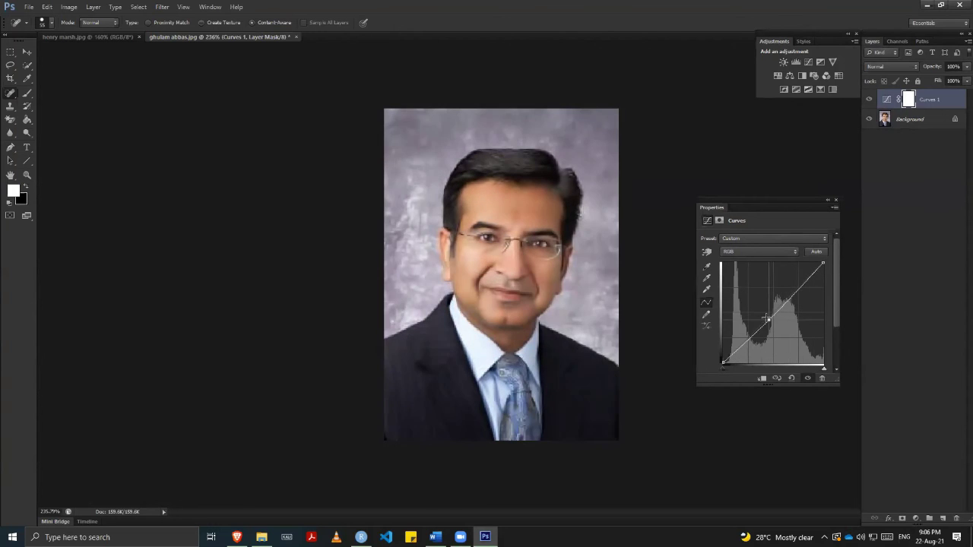
- Lower the highlight end of the red channel's curve by about a quarter to reduce red in the portrait
click(751, 252)
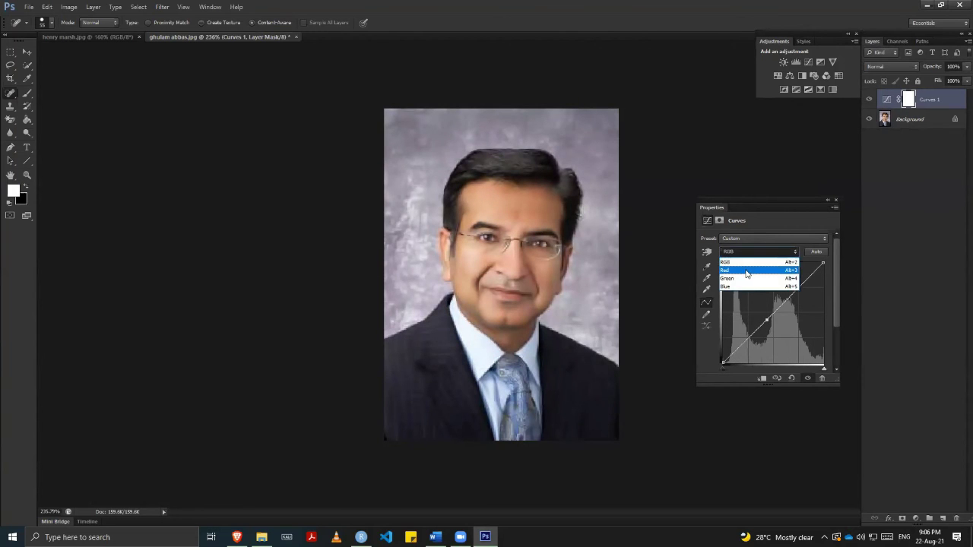
click(749, 264)
drag(822, 264, 822, 288)
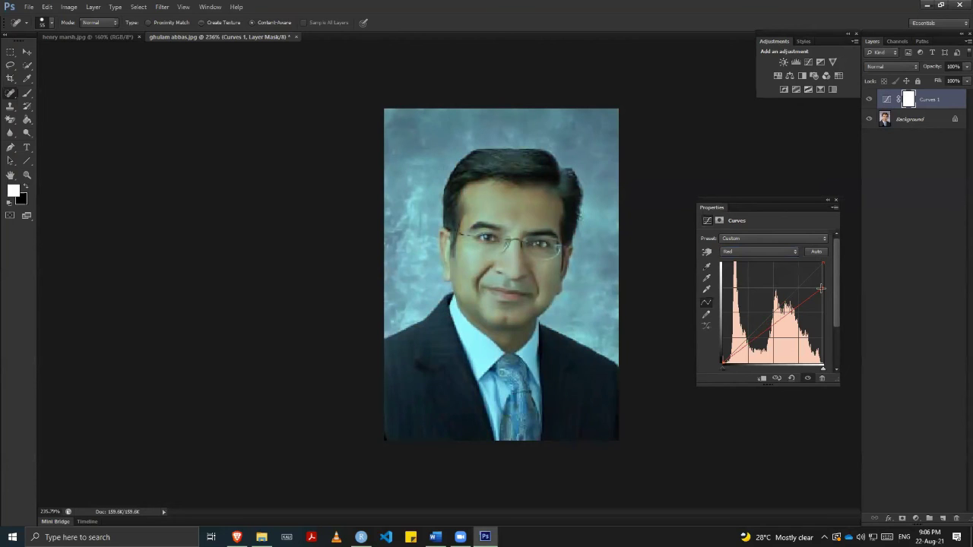
- Move the green channel curve's white point inward to the middle and slightly down for a strong green cast
click(760, 252)
click(752, 276)
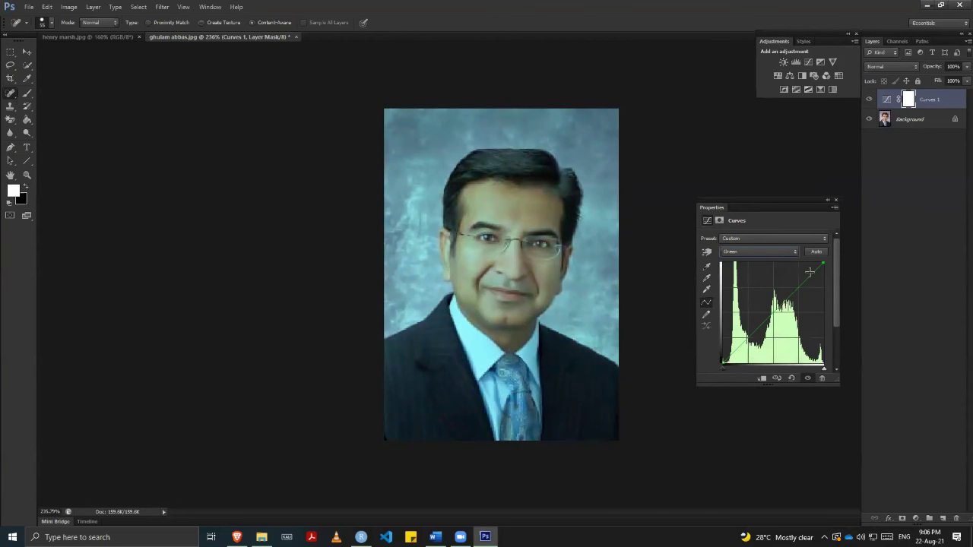
drag(822, 263, 770, 276)
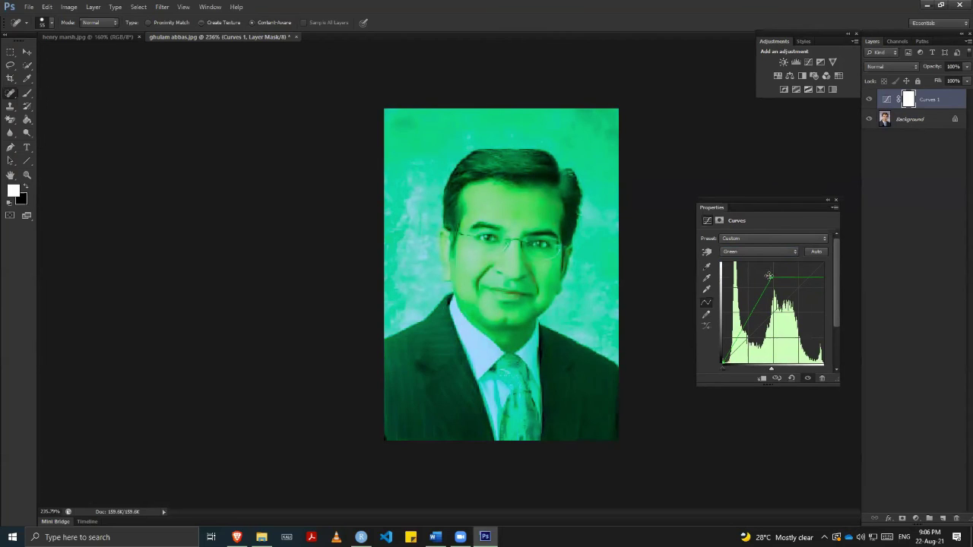
click(778, 238)
click(775, 240)
- Pull the highlight end of the blue channel's curve slightly inward and down
click(764, 252)
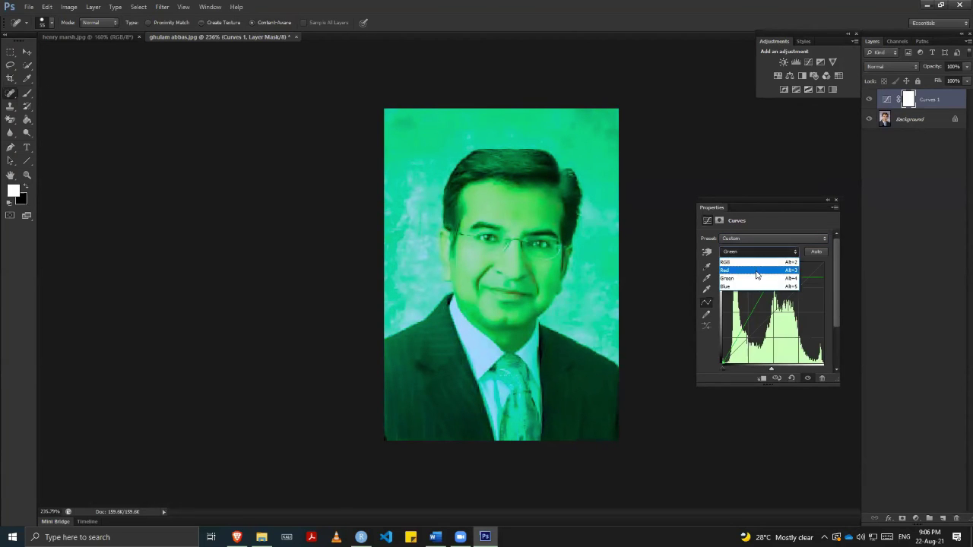
click(747, 287)
drag(821, 265, 814, 288)
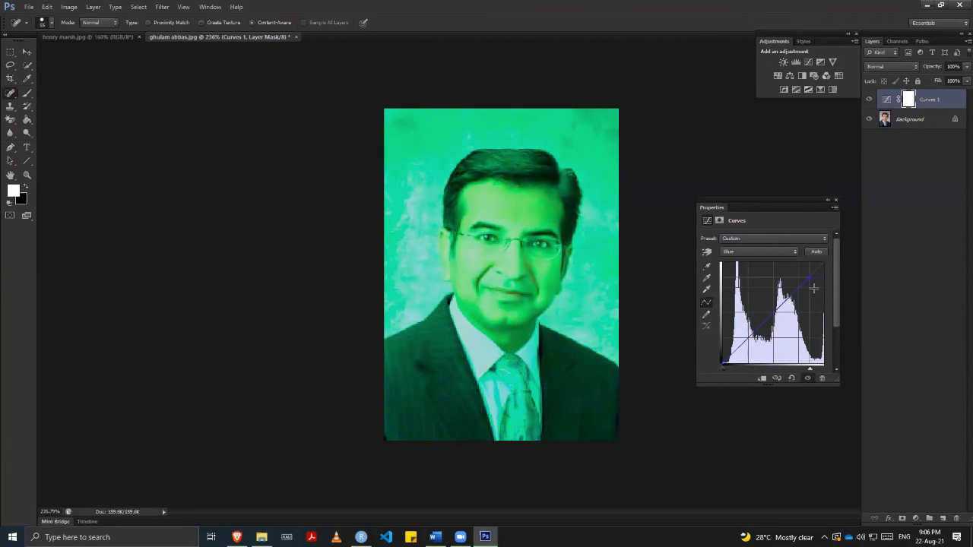
click(775, 240)
click(775, 237)
- Move the green channel curve's white point back outward and up to full output, and apply the automatic curve correction
click(769, 251)
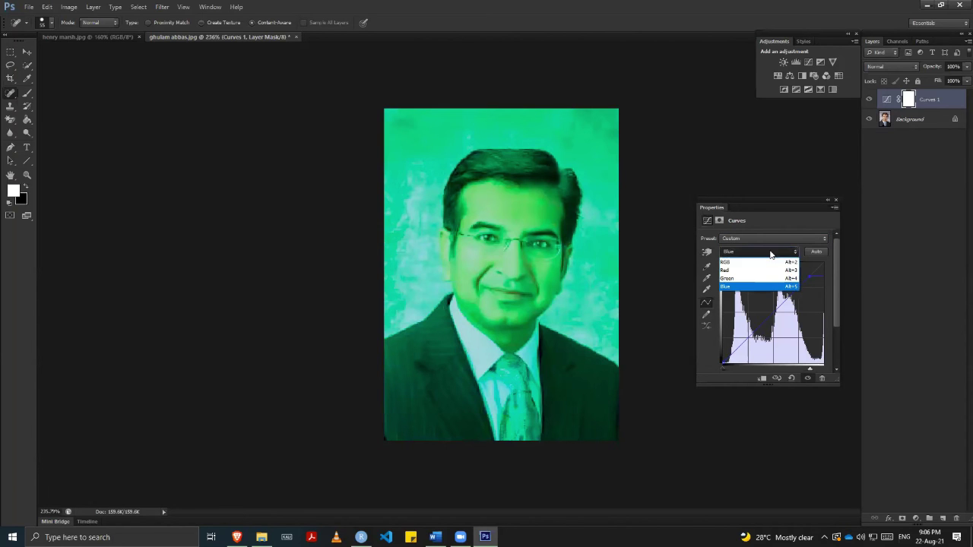
click(768, 279)
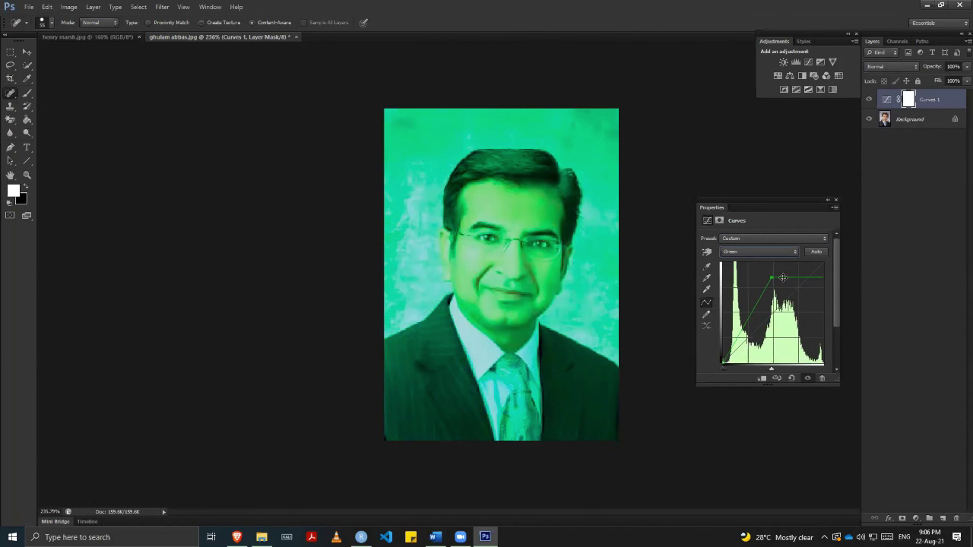
drag(771, 281, 803, 262)
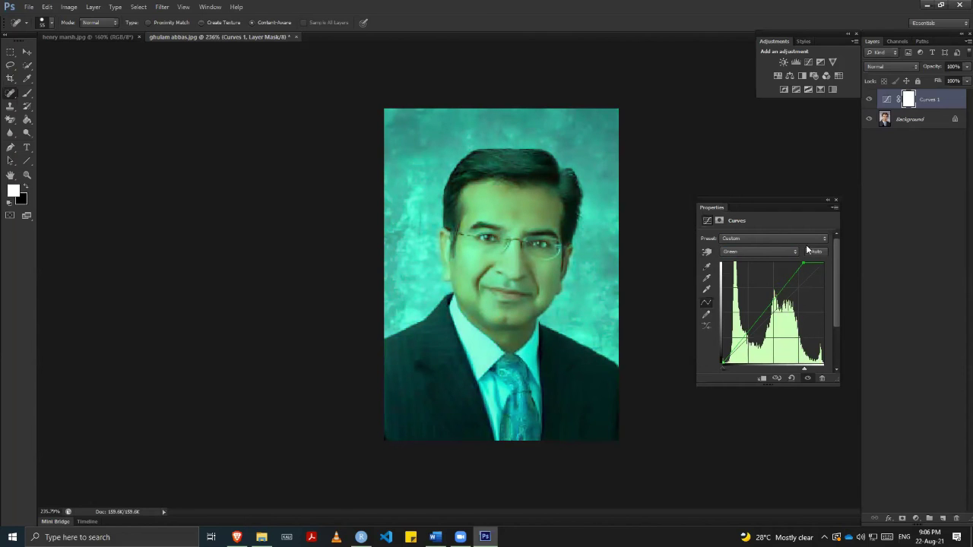
click(816, 252)
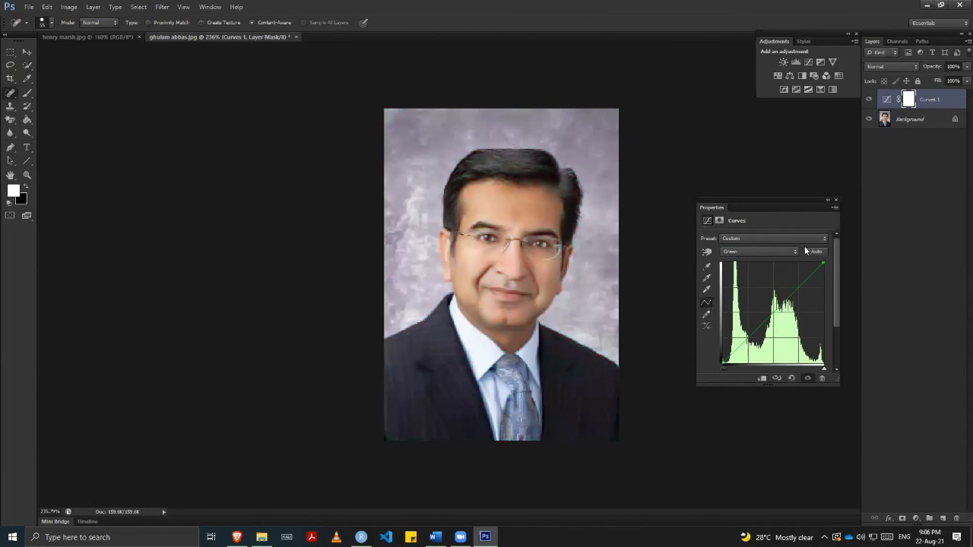
- Try the Increase Contrast, Negative and Lighter curve presets on the portrait, and apply Cross Process (RGB)
click(737, 251)
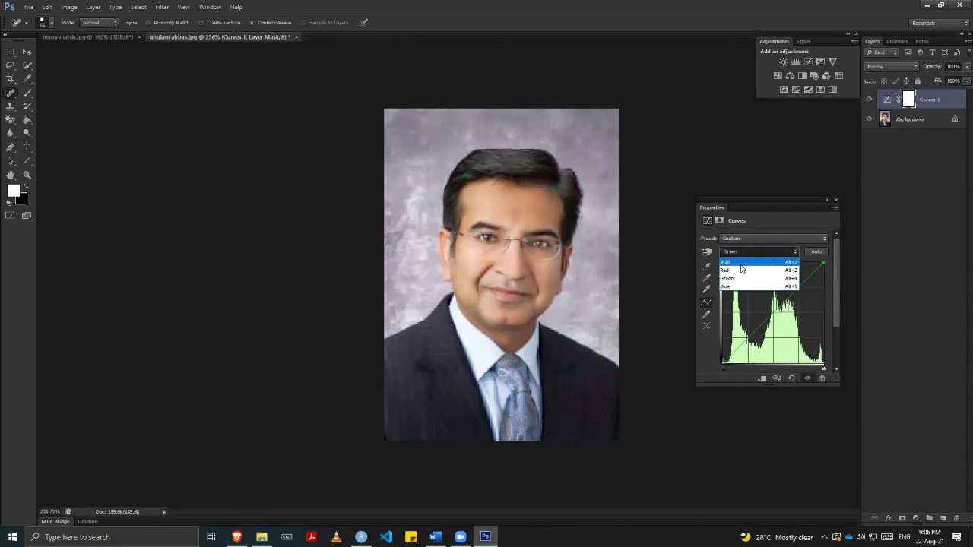
click(742, 249)
click(759, 239)
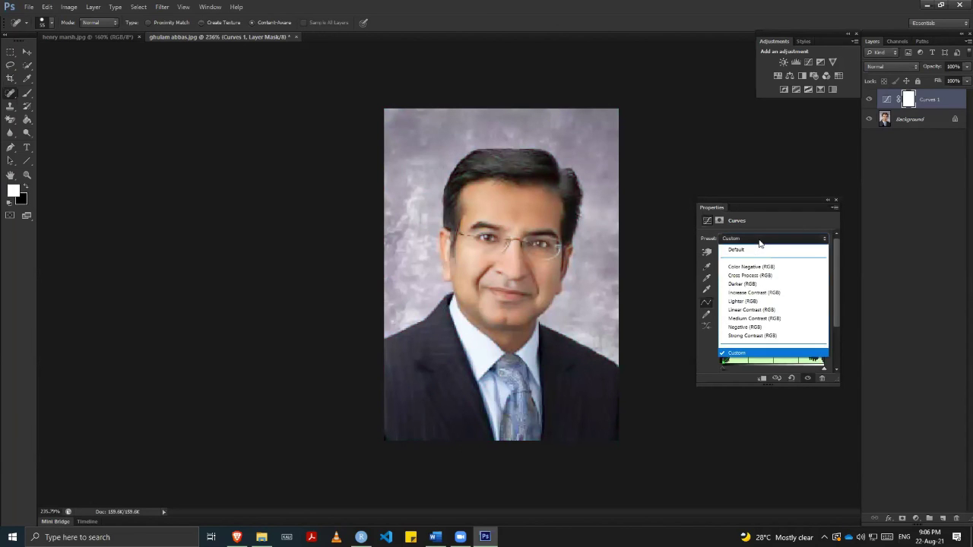
click(760, 293)
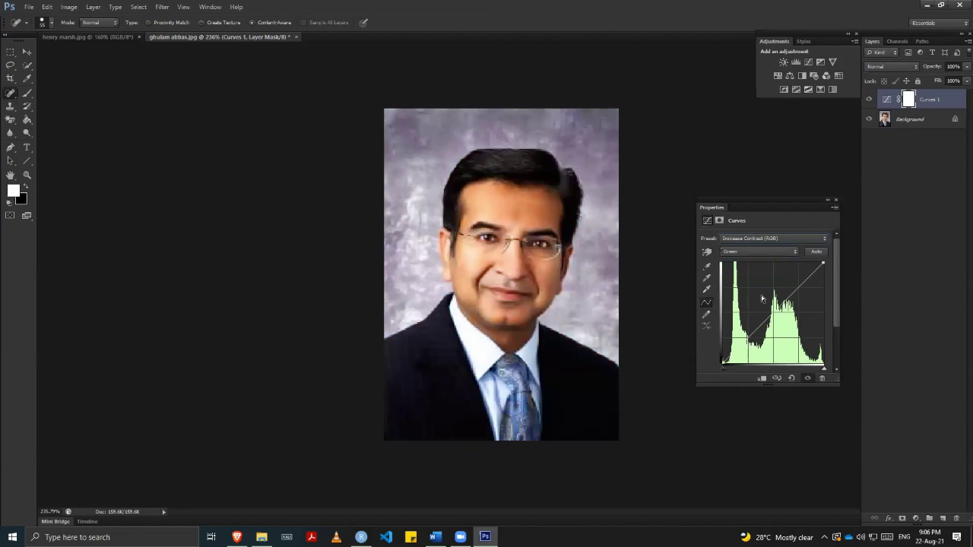
click(761, 240)
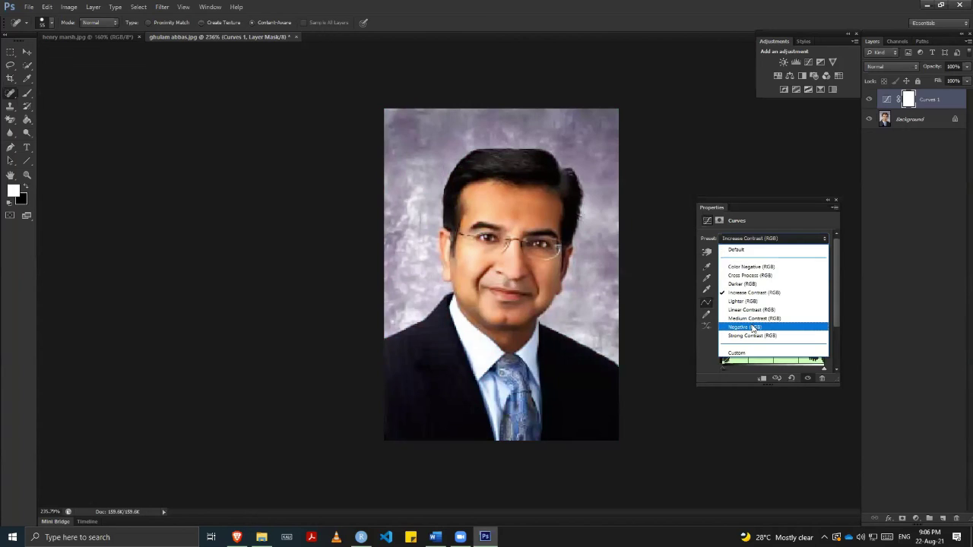
click(753, 327)
click(763, 240)
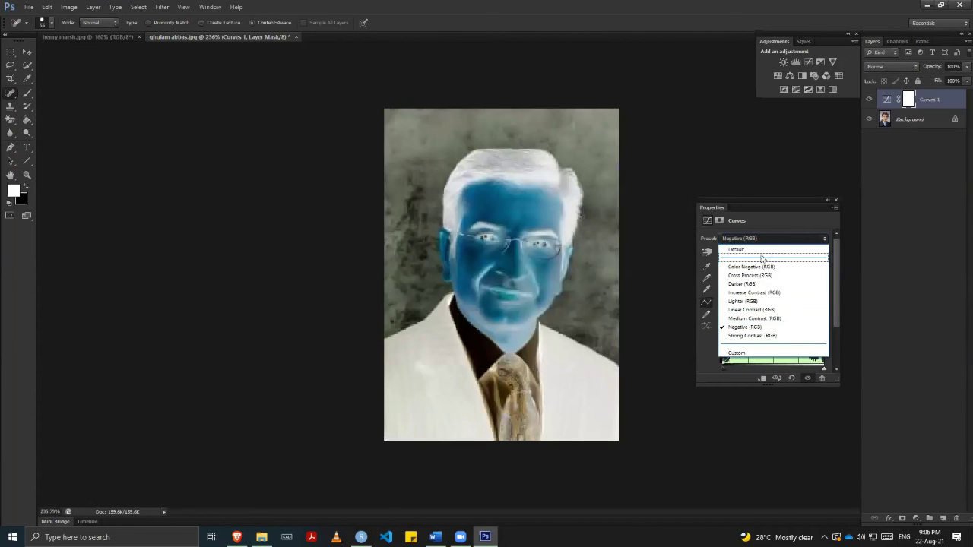
click(758, 302)
click(756, 240)
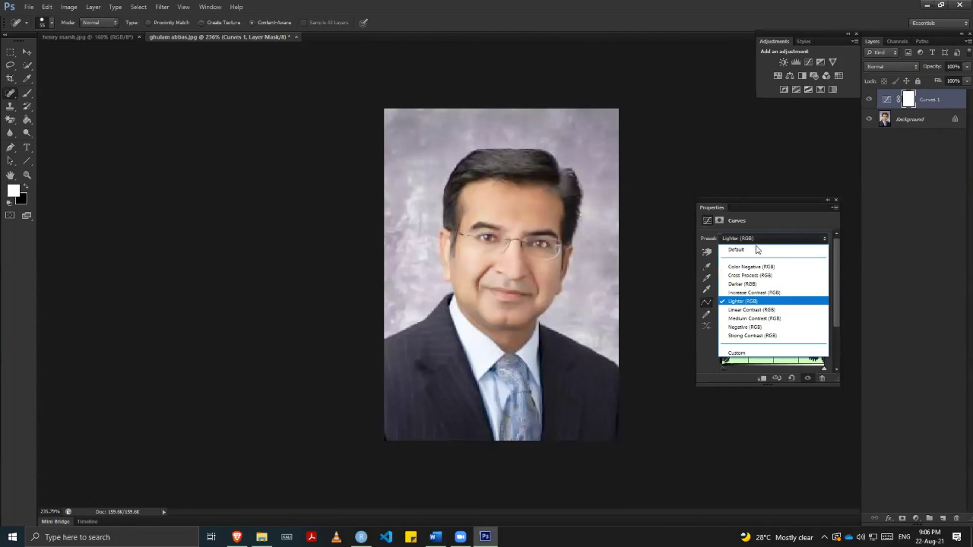
click(755, 277)
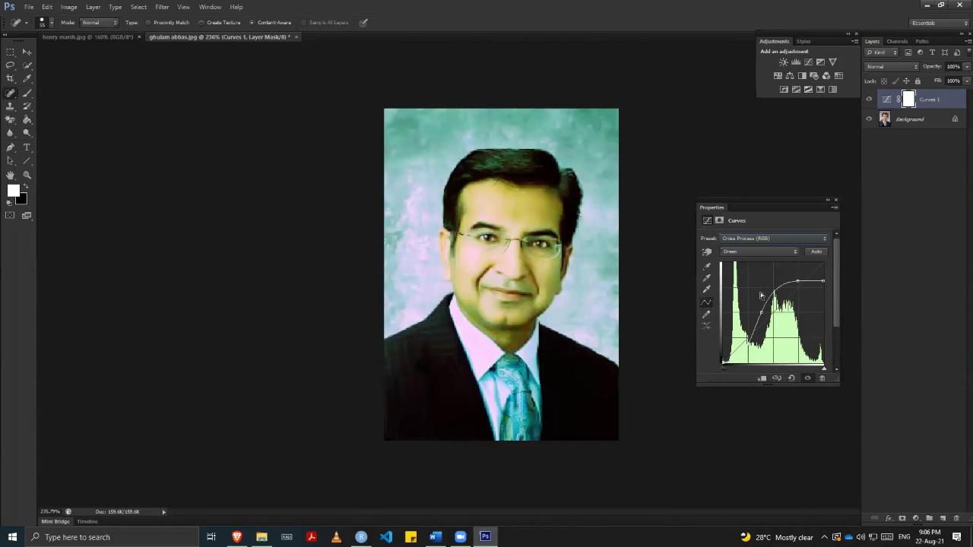
- Pull the highlight end of the green channel's curve down below the midtones, and restore the Default curves preset
drag(797, 281, 817, 332)
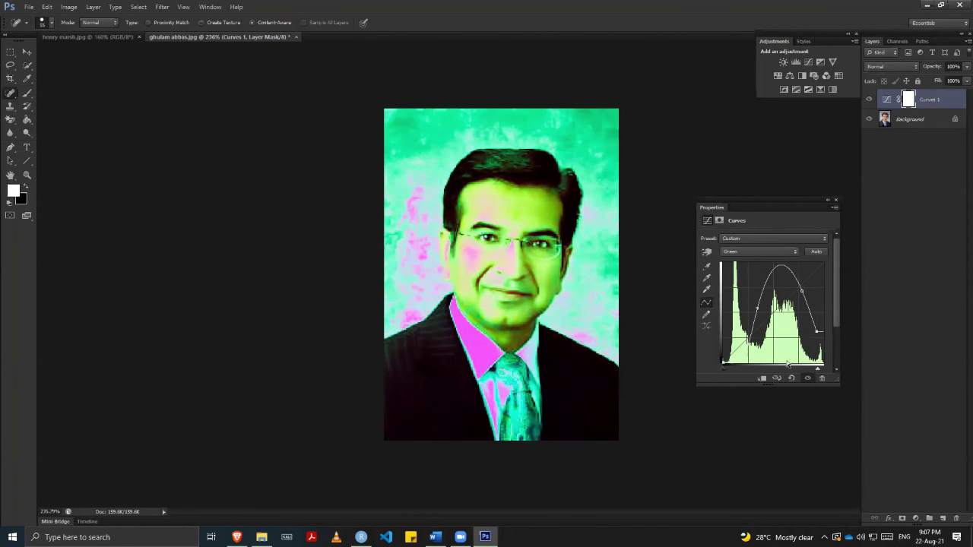
click(771, 241)
click(770, 250)
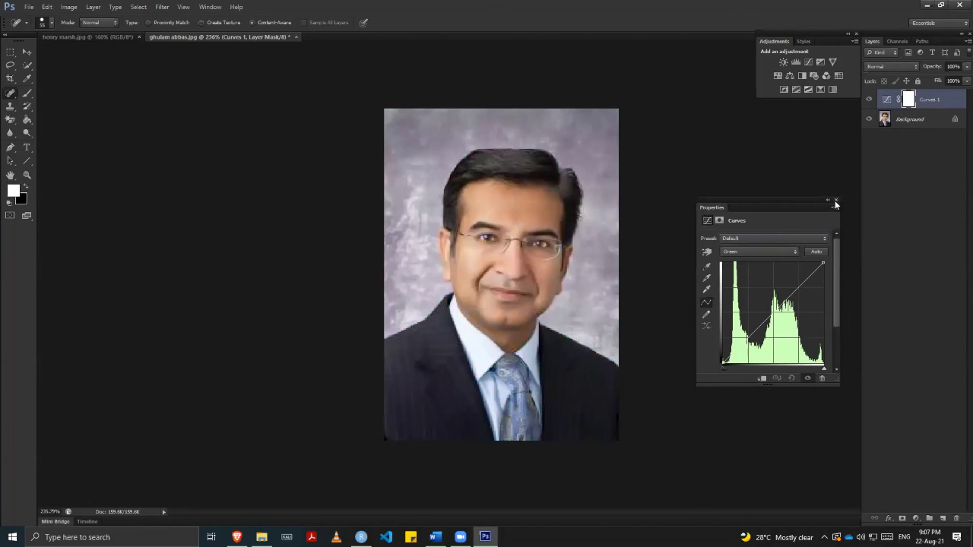
- Attach the Properties panel beside the Layers panel, and float the Adjustments panel and the collapsed panel icons nearer the photo
drag(823, 203, 864, 177)
drag(825, 35, 811, 96)
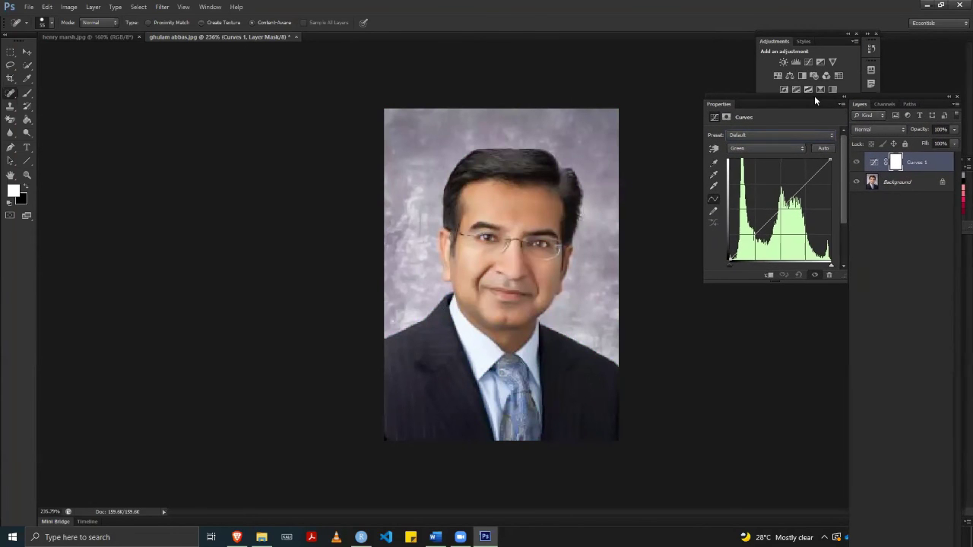
drag(811, 32, 672, 63)
drag(871, 48, 646, 176)
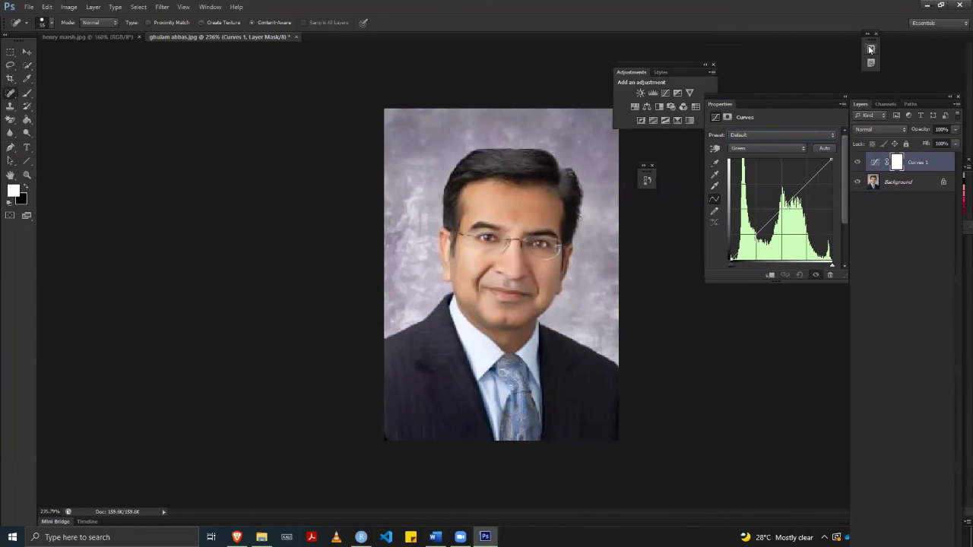
drag(871, 48, 648, 198)
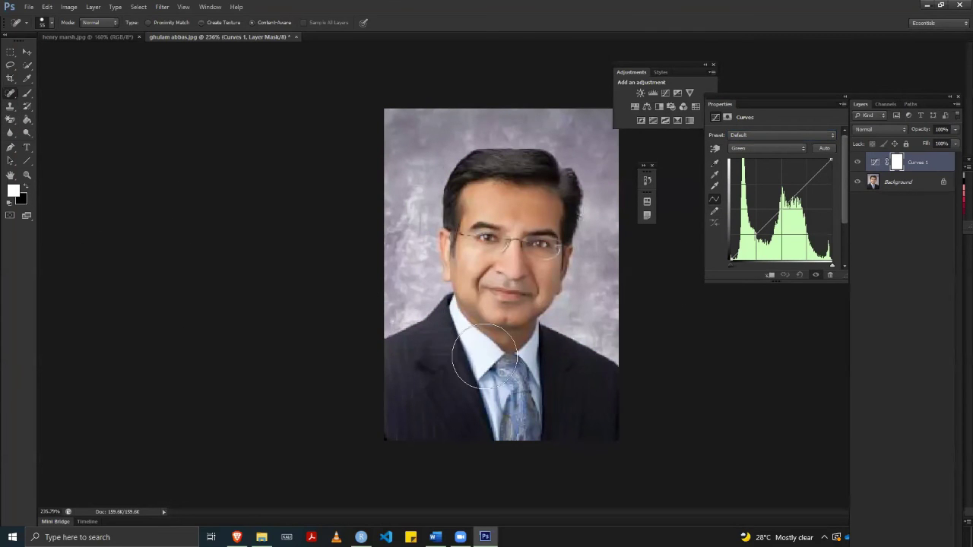
- Paint content-aware Spot Healing strokes across the collar, shoulders and suit on the Background layer
click(894, 182)
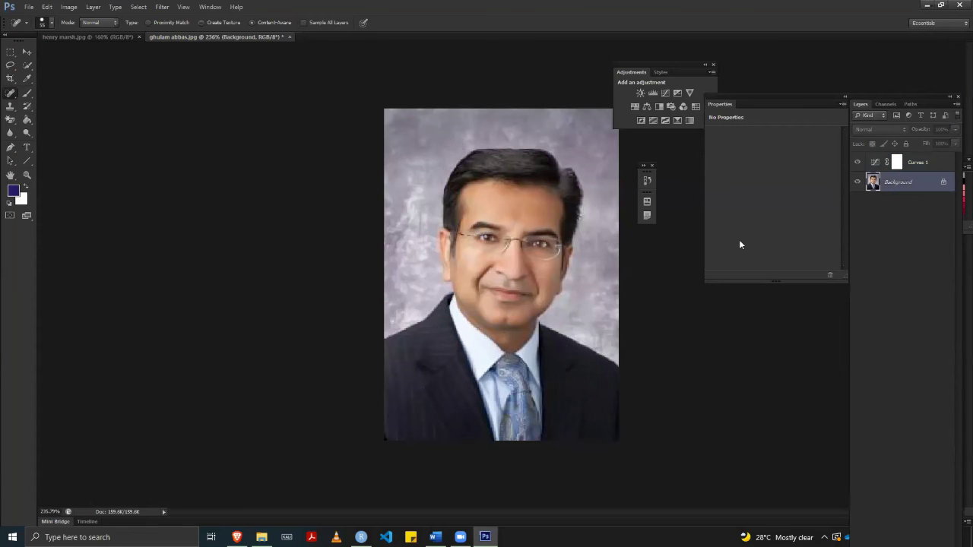
drag(399, 319, 635, 332)
mouse_move(395, 347)
mouse_down()
mouse_move(433, 356)
mouse_move(627, 355)
mouse_up()
drag(404, 380, 586, 380)
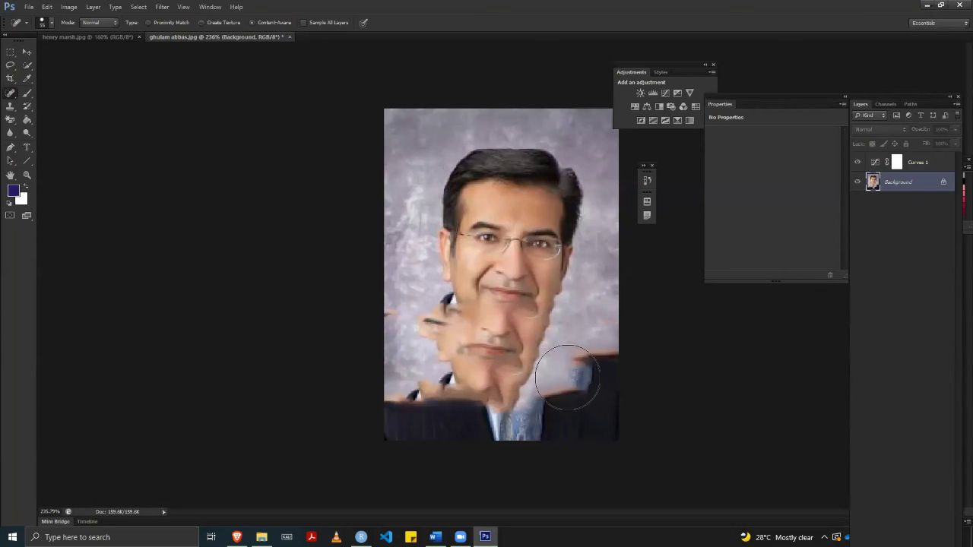
mouse_move(408, 390)
mouse_down()
mouse_move(438, 408)
mouse_move(638, 401)
mouse_up()
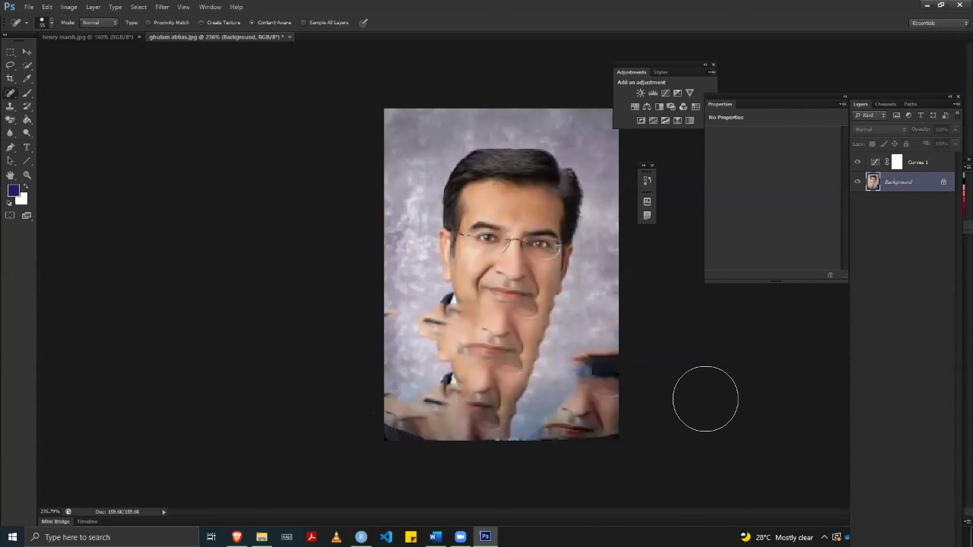
drag(584, 370, 636, 377)
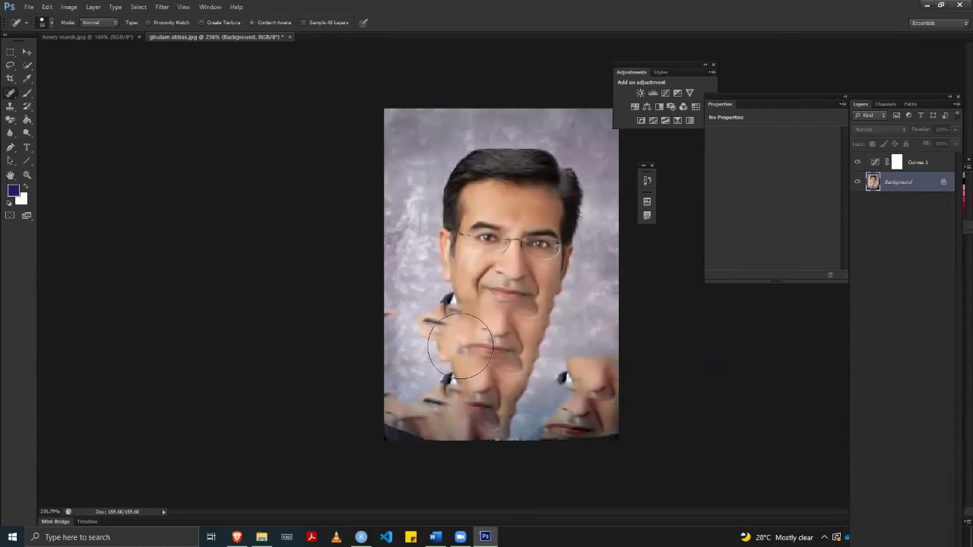
- Enlarge the healing brush to 103 px and increase its spacing, healing over the forehead and hair
right_click(414, 226)
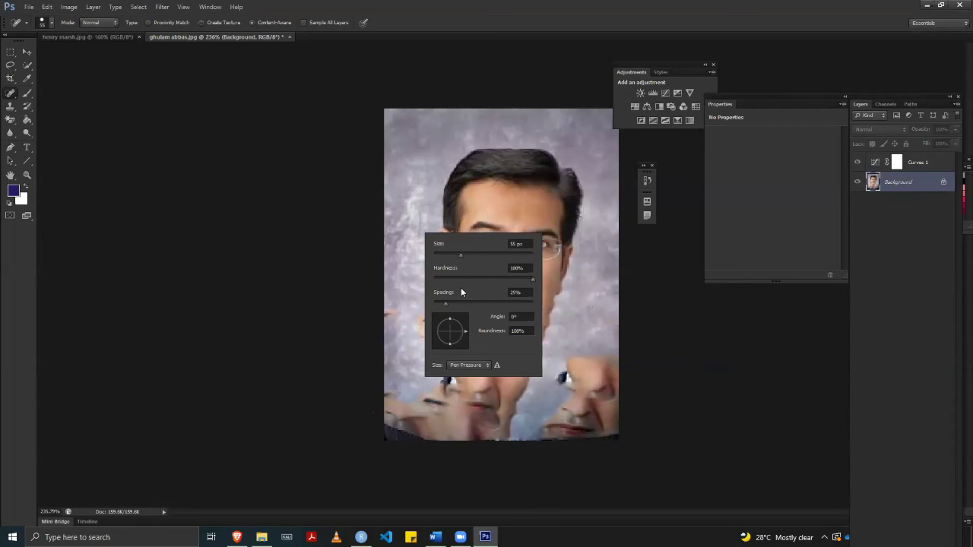
drag(480, 242, 505, 245)
click(477, 215)
right_click(445, 217)
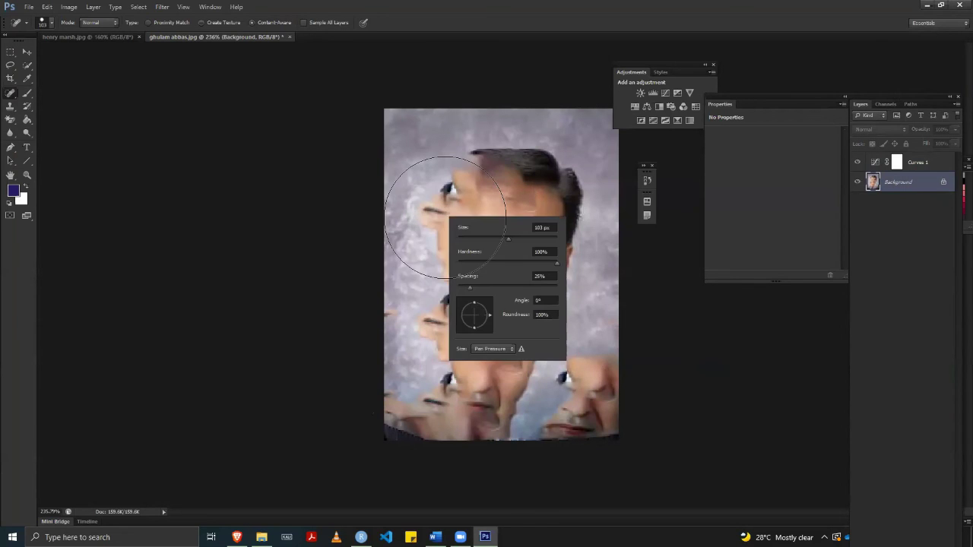
drag(470, 287, 526, 285)
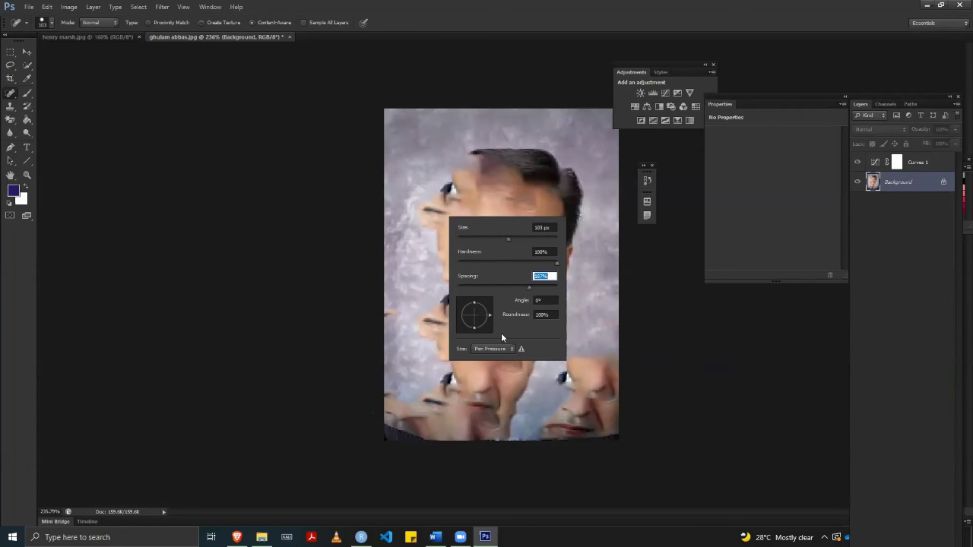
drag(524, 171, 473, 207)
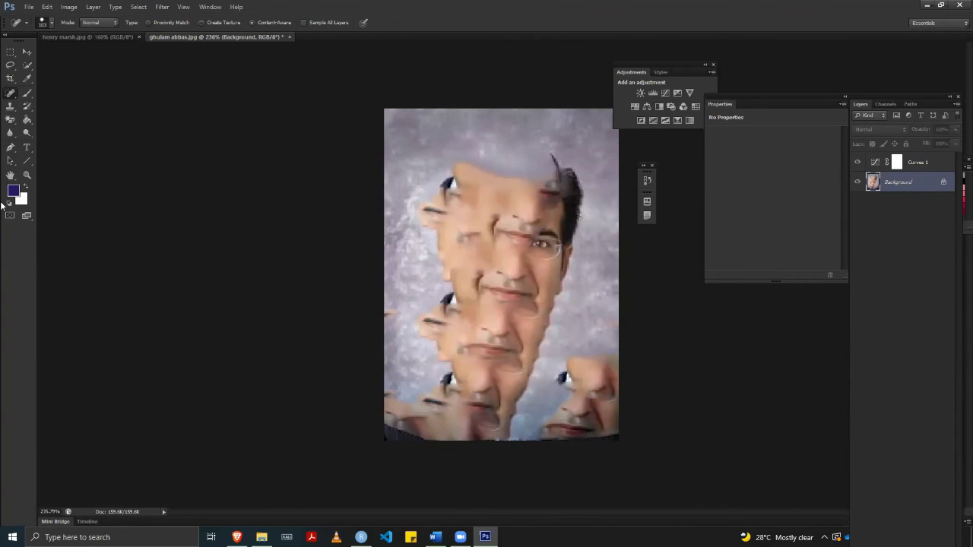
- Heal over the upper face and head with the Spot Healing Brush, with pressure always controlling the brush size
right_click(14, 95)
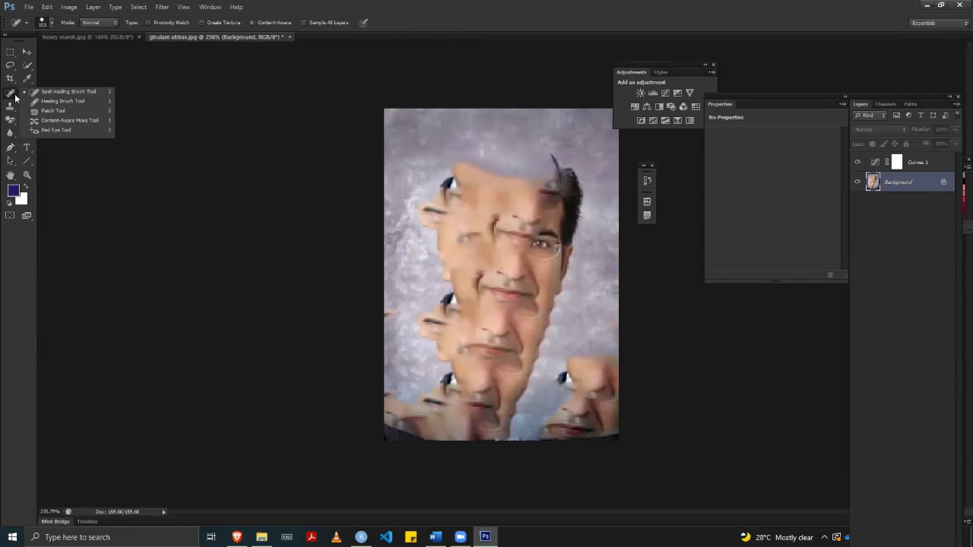
click(67, 92)
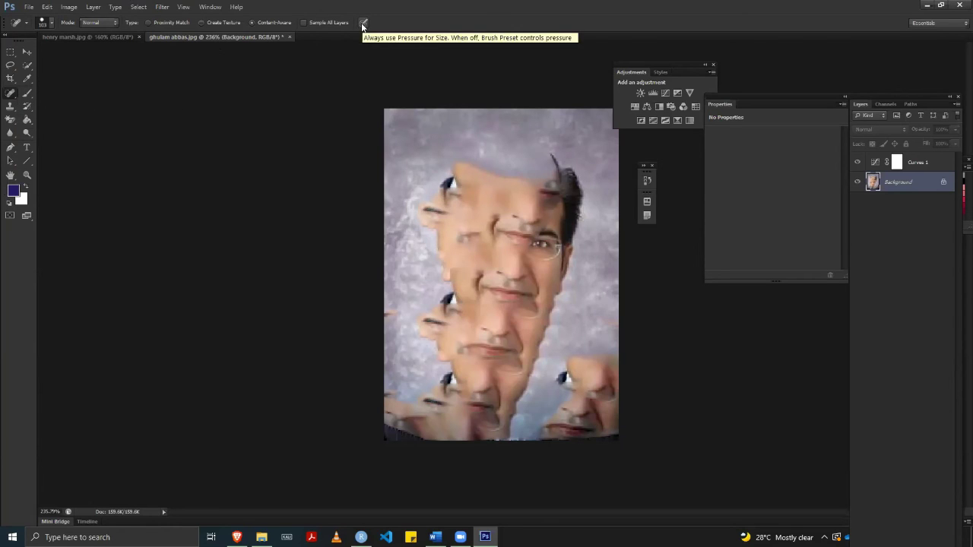
click(505, 249)
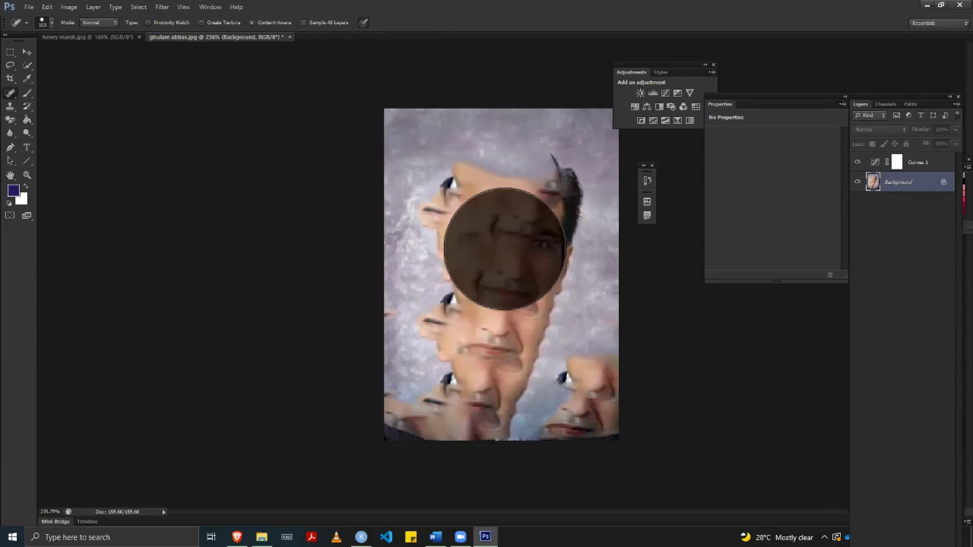
right_click(497, 241)
click(450, 239)
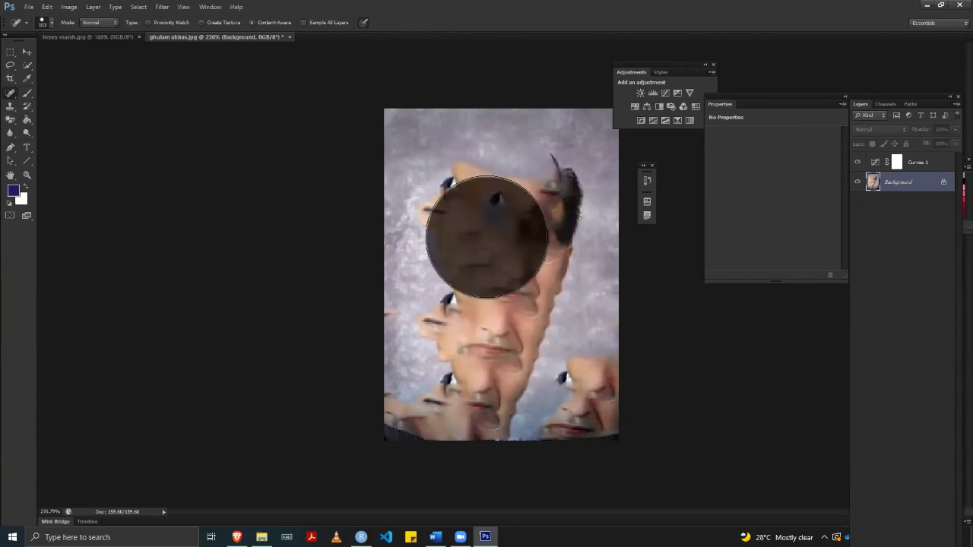
click(462, 212)
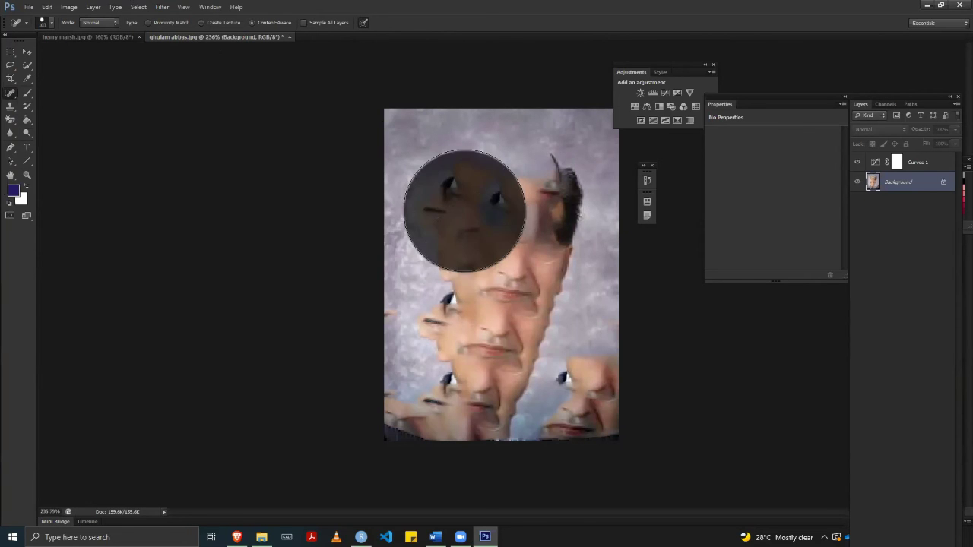
click(546, 311)
click(538, 233)
click(456, 226)
click(445, 297)
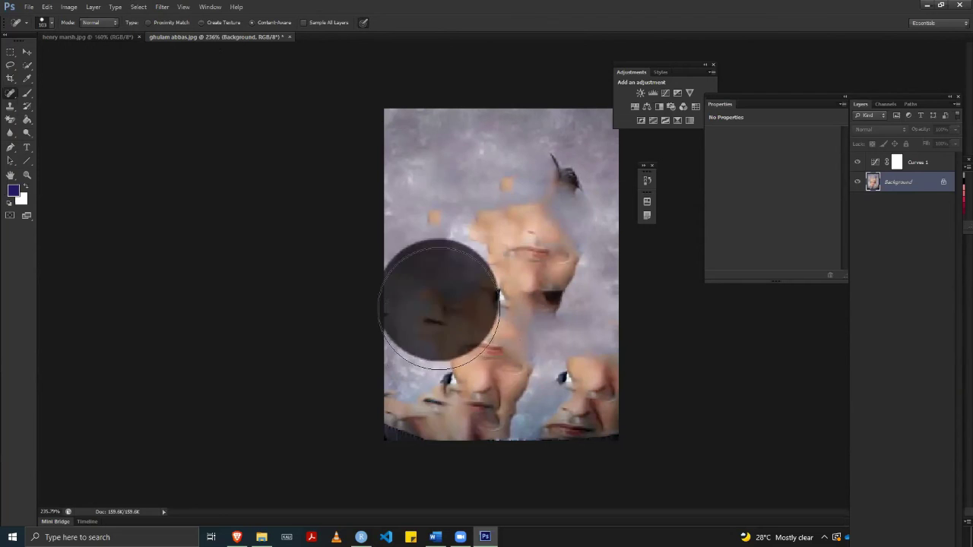
- Heal away the remaining face, hair and suit fragments down to the photo's lower edge, replacing them with backdrop texture
click(454, 356)
click(512, 355)
click(506, 267)
click(473, 287)
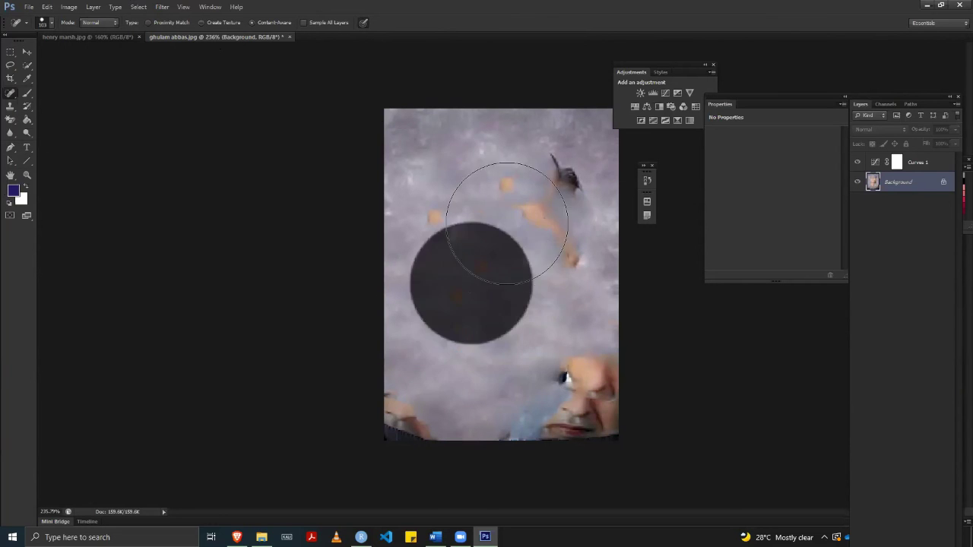
click(551, 232)
click(441, 228)
click(398, 419)
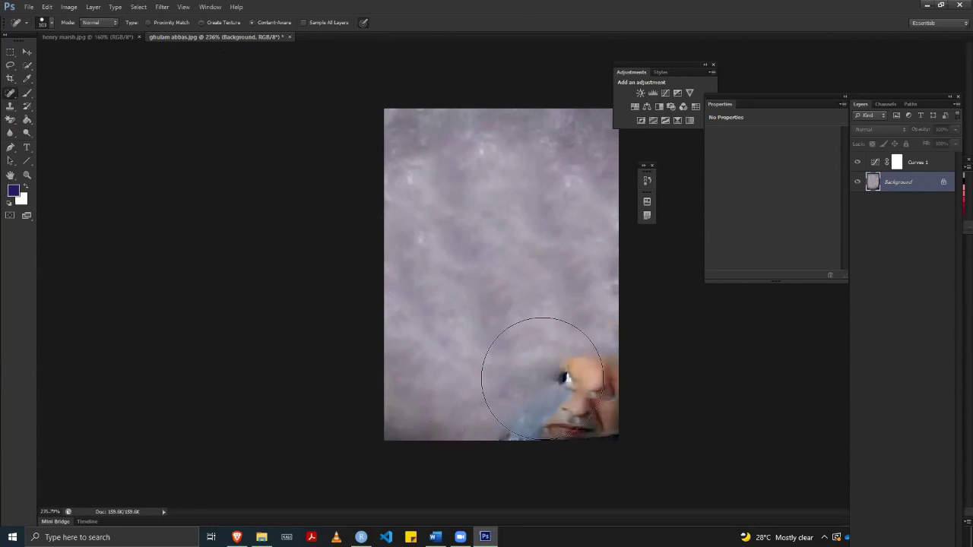
click(535, 370)
drag(565, 402, 510, 408)
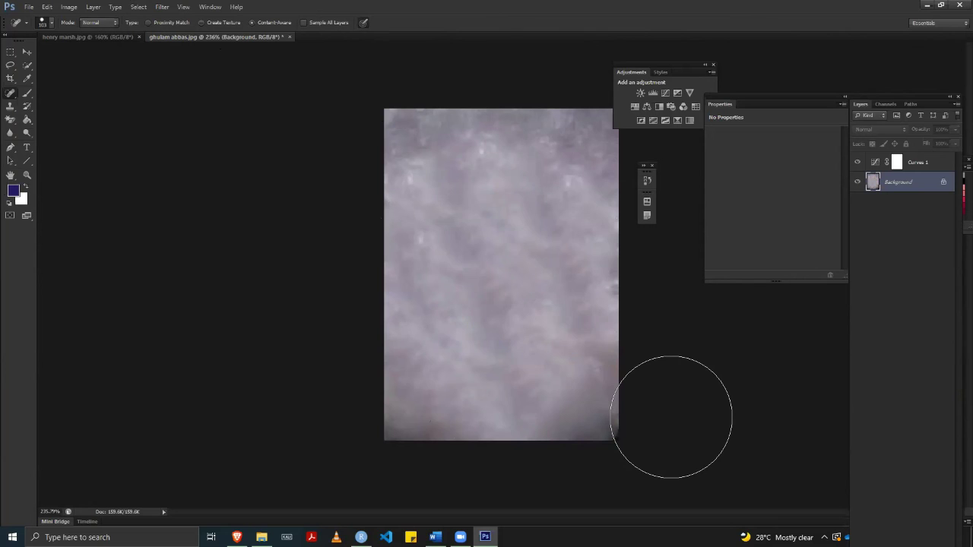
click(434, 435)
click(633, 408)
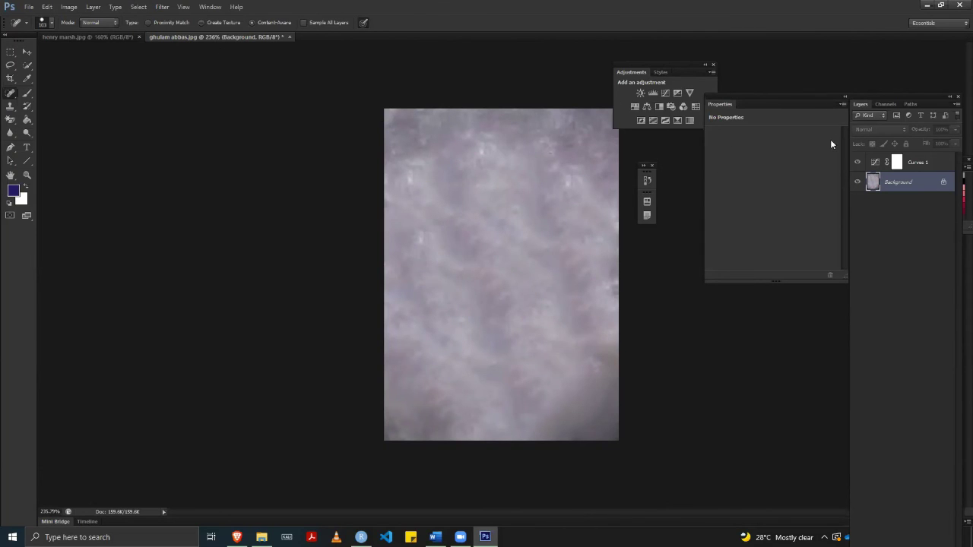
- Group the Adjustments panel with the Layers panels and dock the Color and Swatches panels beneath the group
drag(935, 102, 944, 35)
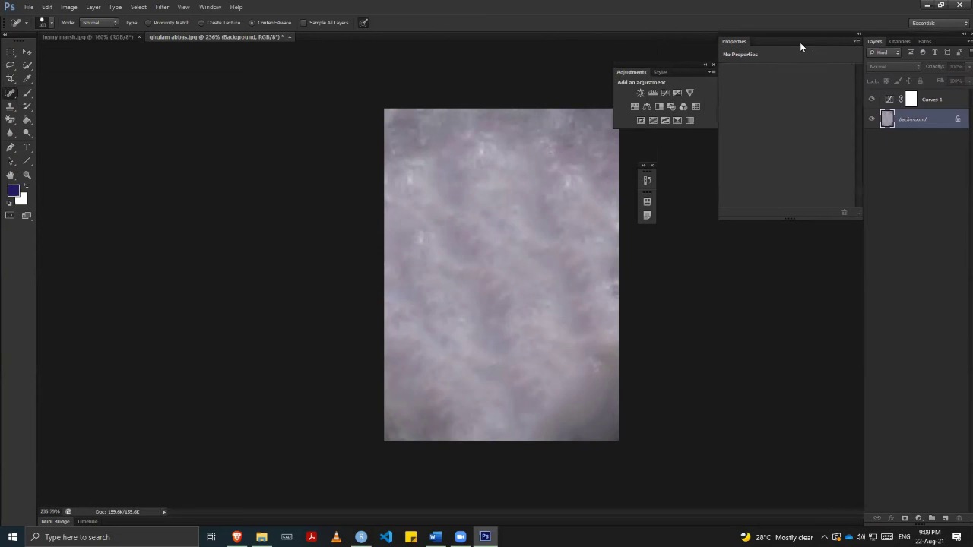
drag(673, 62, 931, 39)
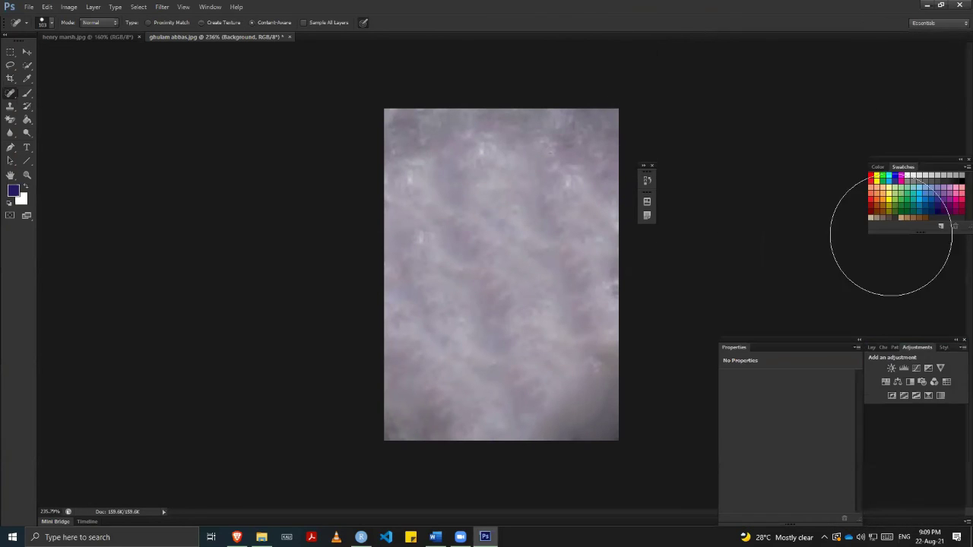
drag(913, 163, 906, 404)
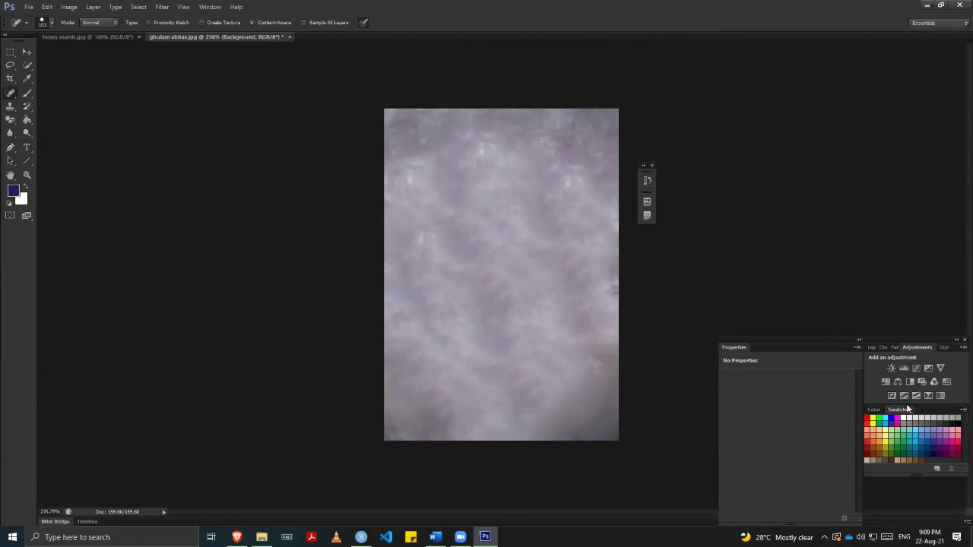
drag(901, 339, 906, 34)
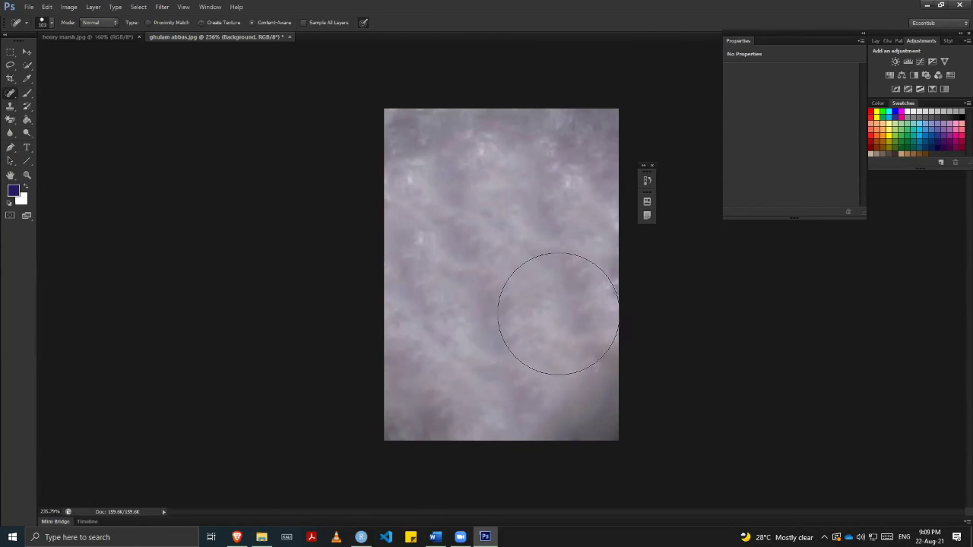
- Heal the dark patch in the lower-right corner of the photo's backdrop
click(588, 406)
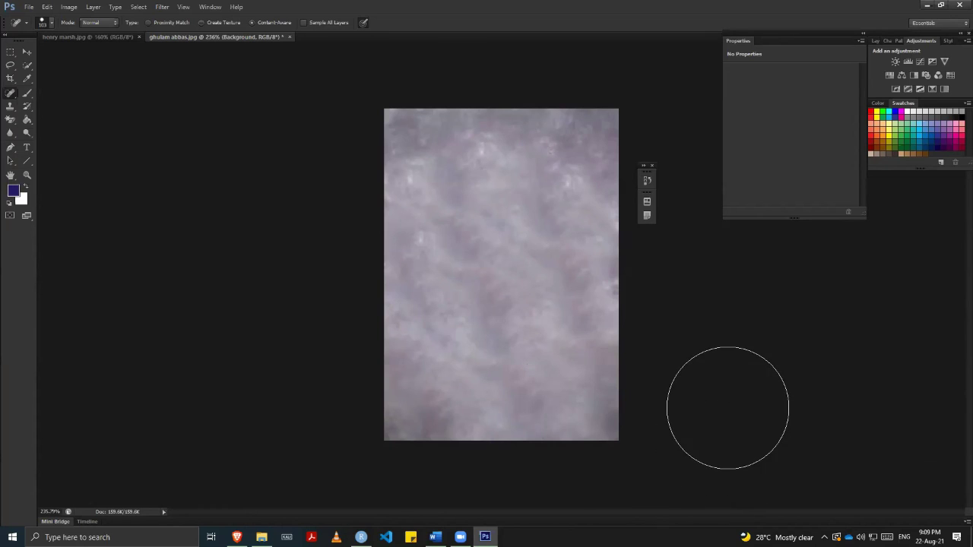